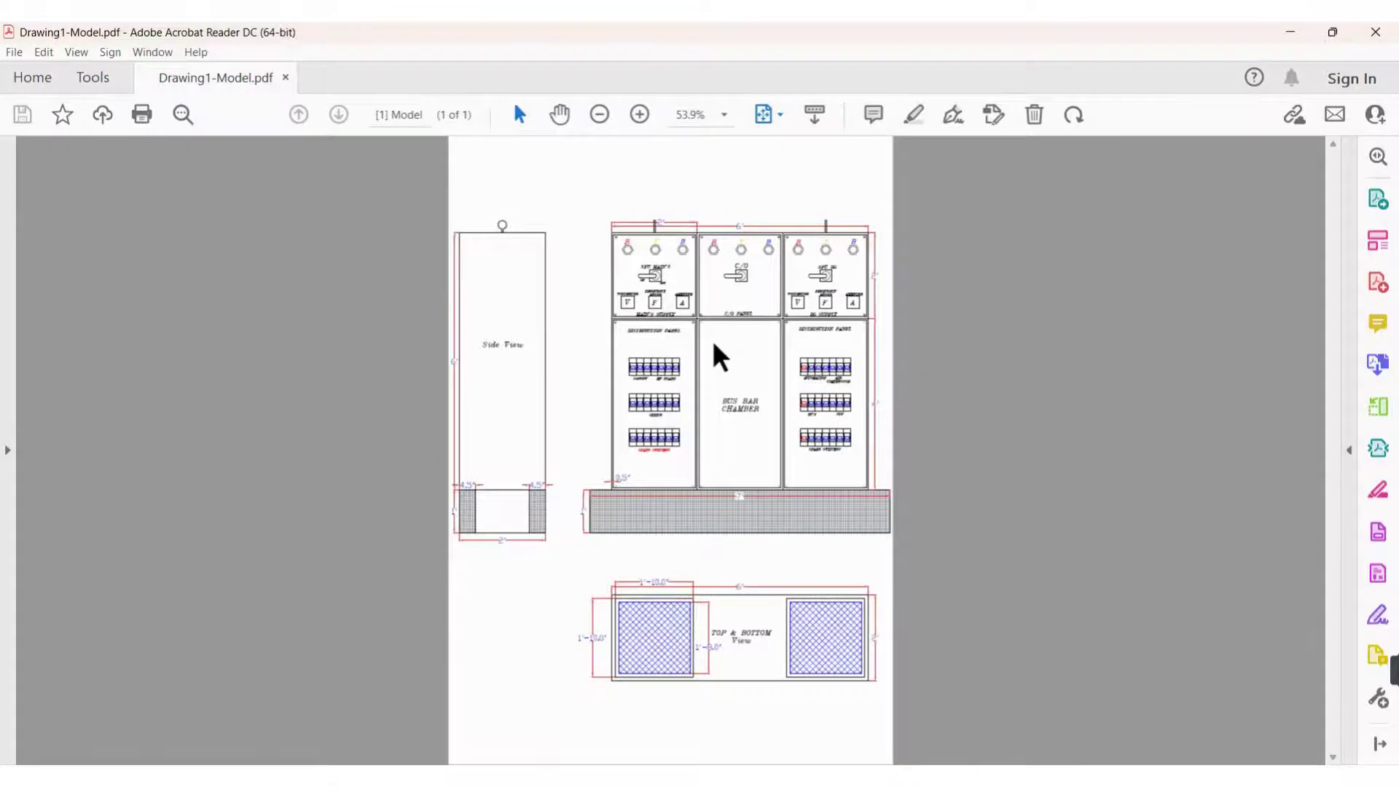
Scroll through the elevation and plan views in Drawing1-Model.pdf, then close Acrobat Reader
scroll(713, 340, "up", 1, "ctrl")
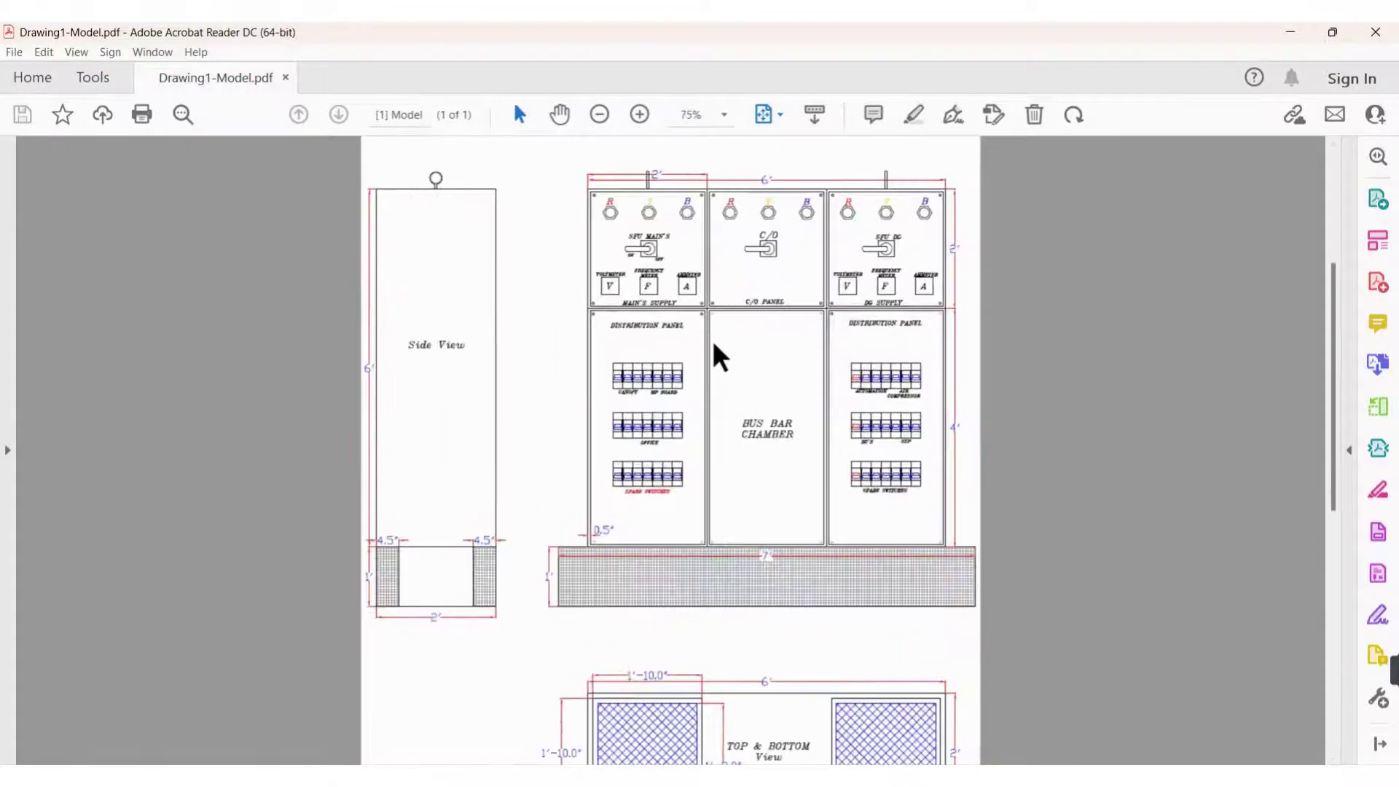
scroll(712, 339, "up", 1, "ctrl")
scroll(711, 339, "up", 1)
scroll(711, 341, "up", 1)
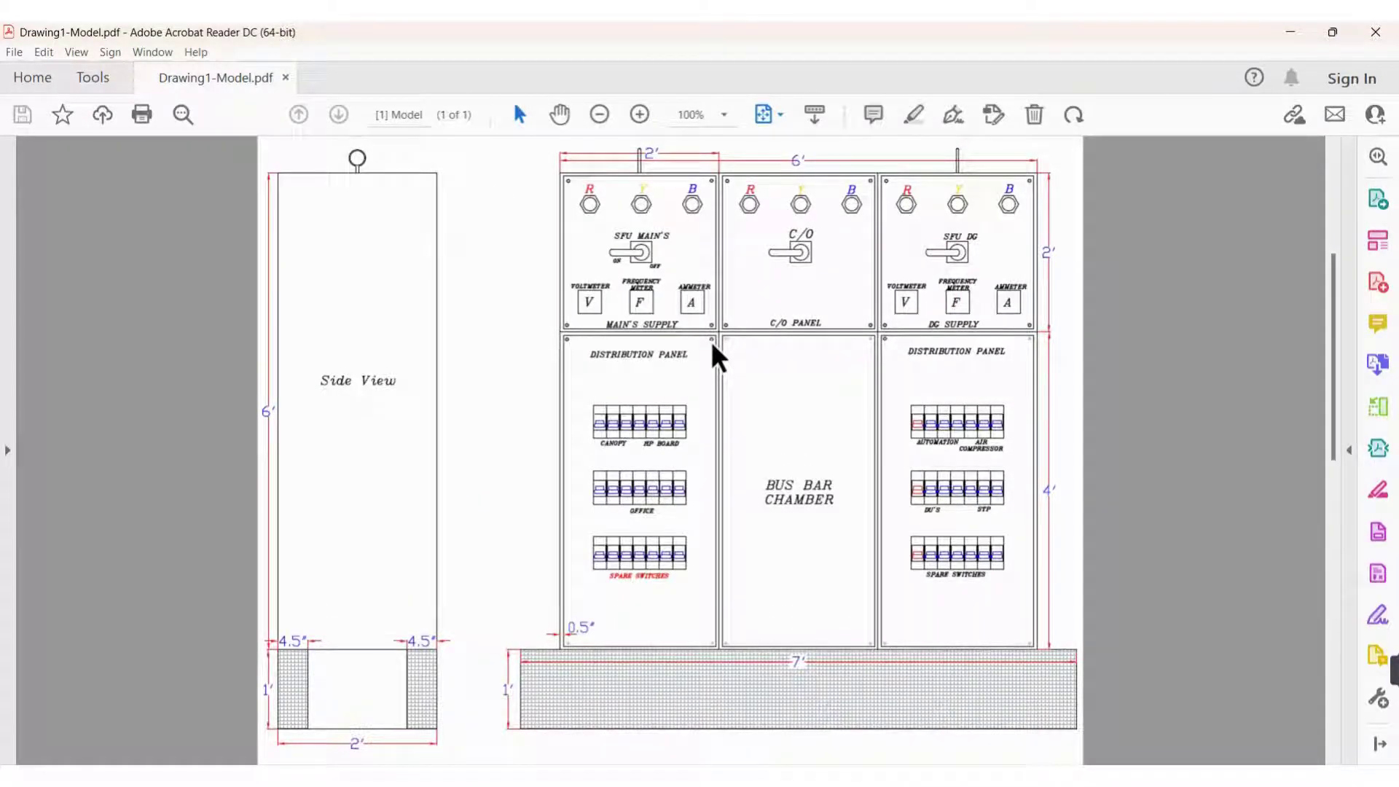
scroll(712, 347, "down", 1)
scroll(713, 347, "down", 1)
scroll(711, 341, "down", 1)
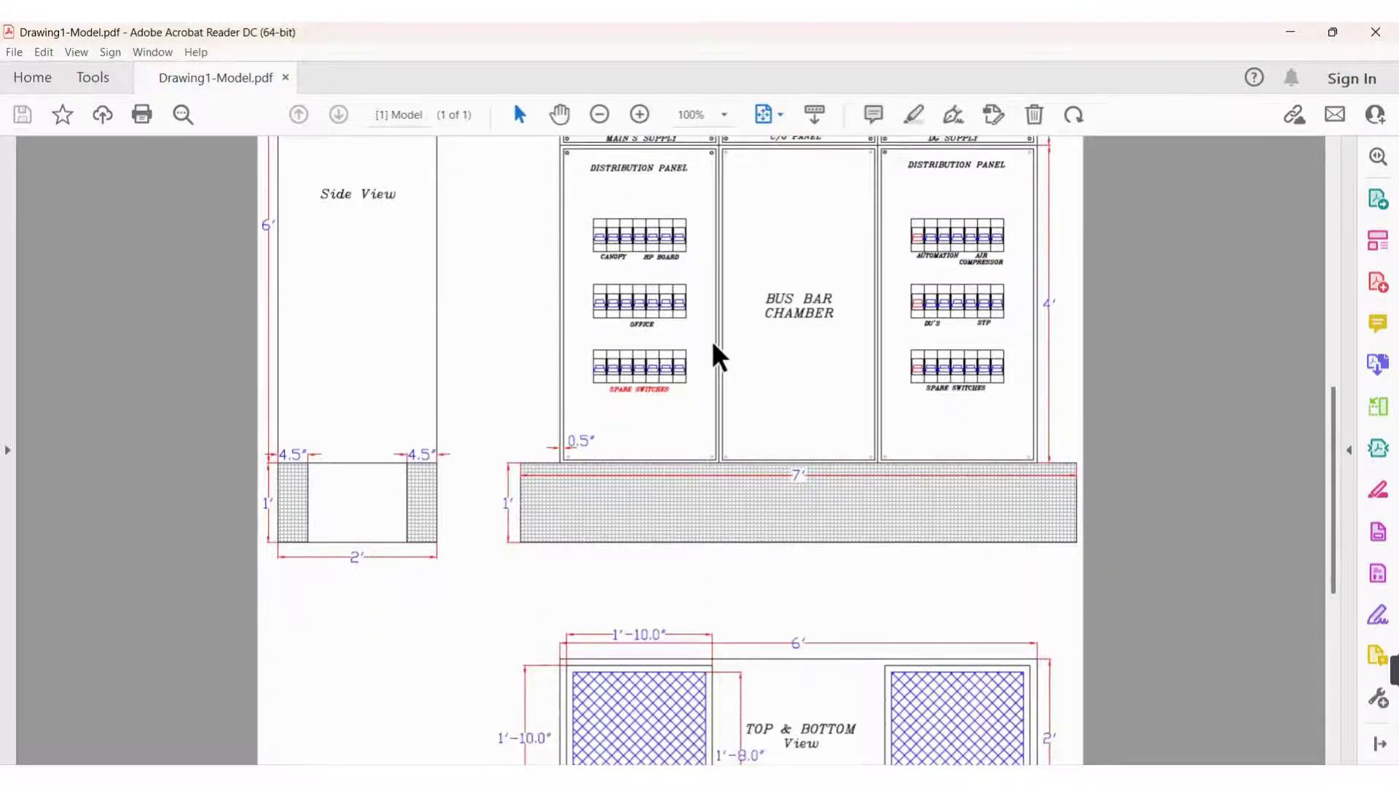
scroll(711, 339, "down", 2)
scroll(710, 340, "down", 1)
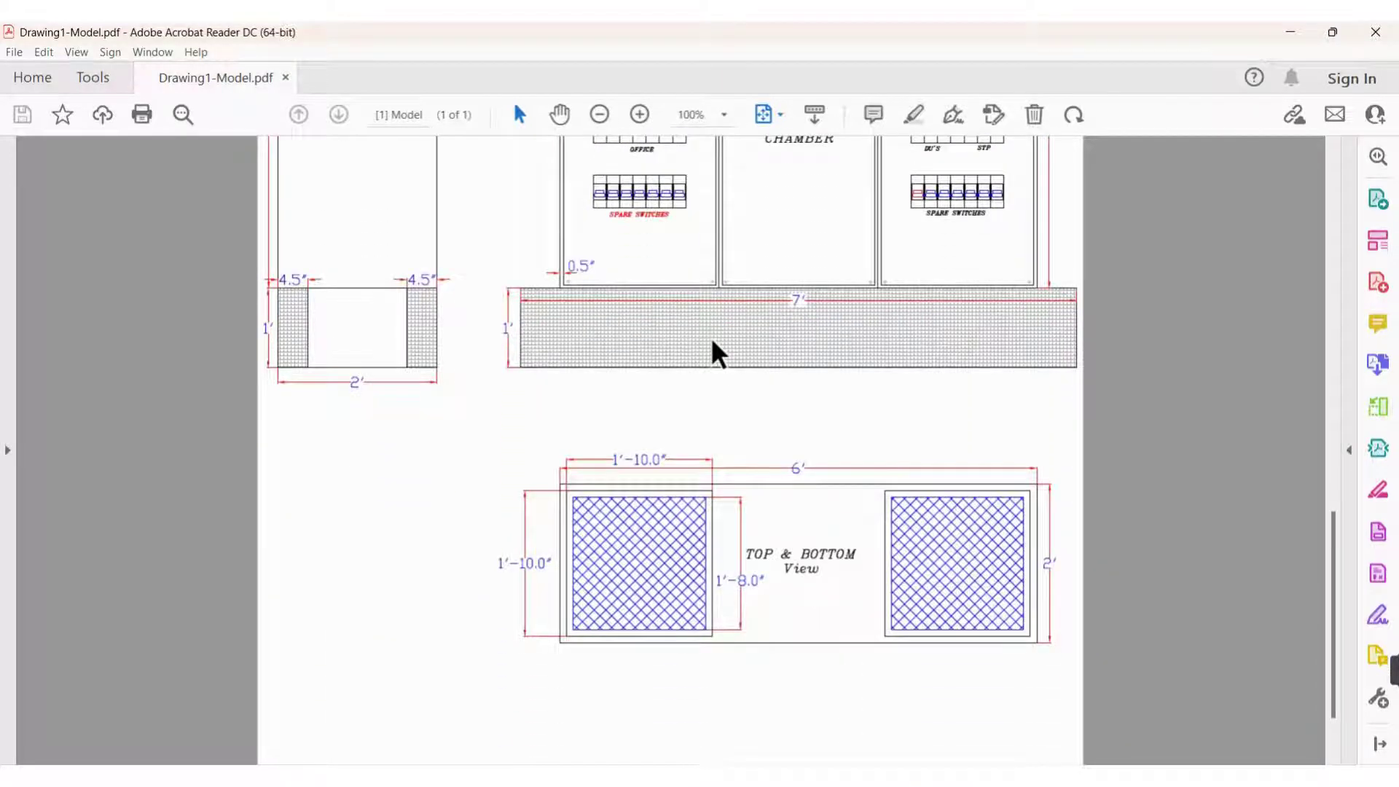
left_click(1387, 29)
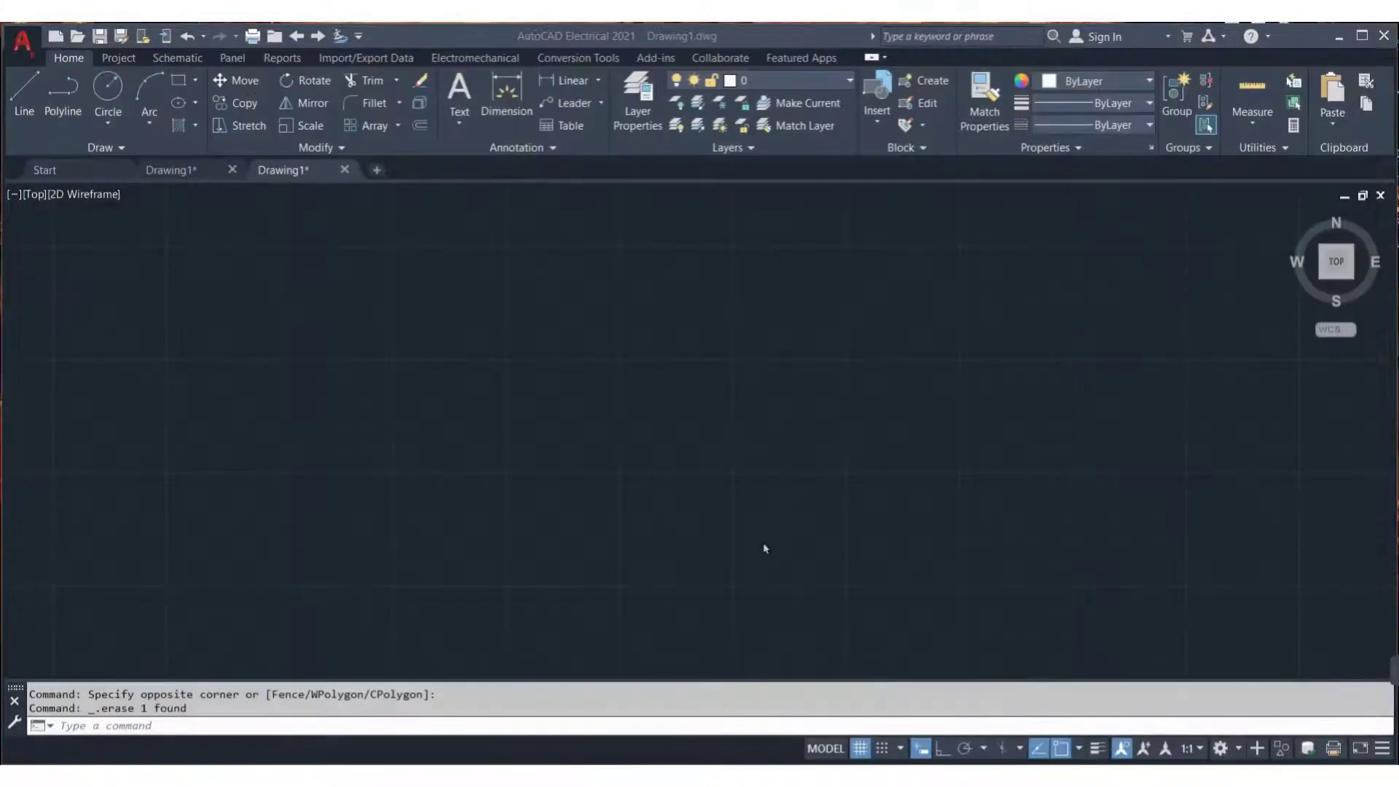
With UN, set length units to Engineering at 0'-0.0" precision and insertion scale to Inches
left_click(774, 401)
type("UN")
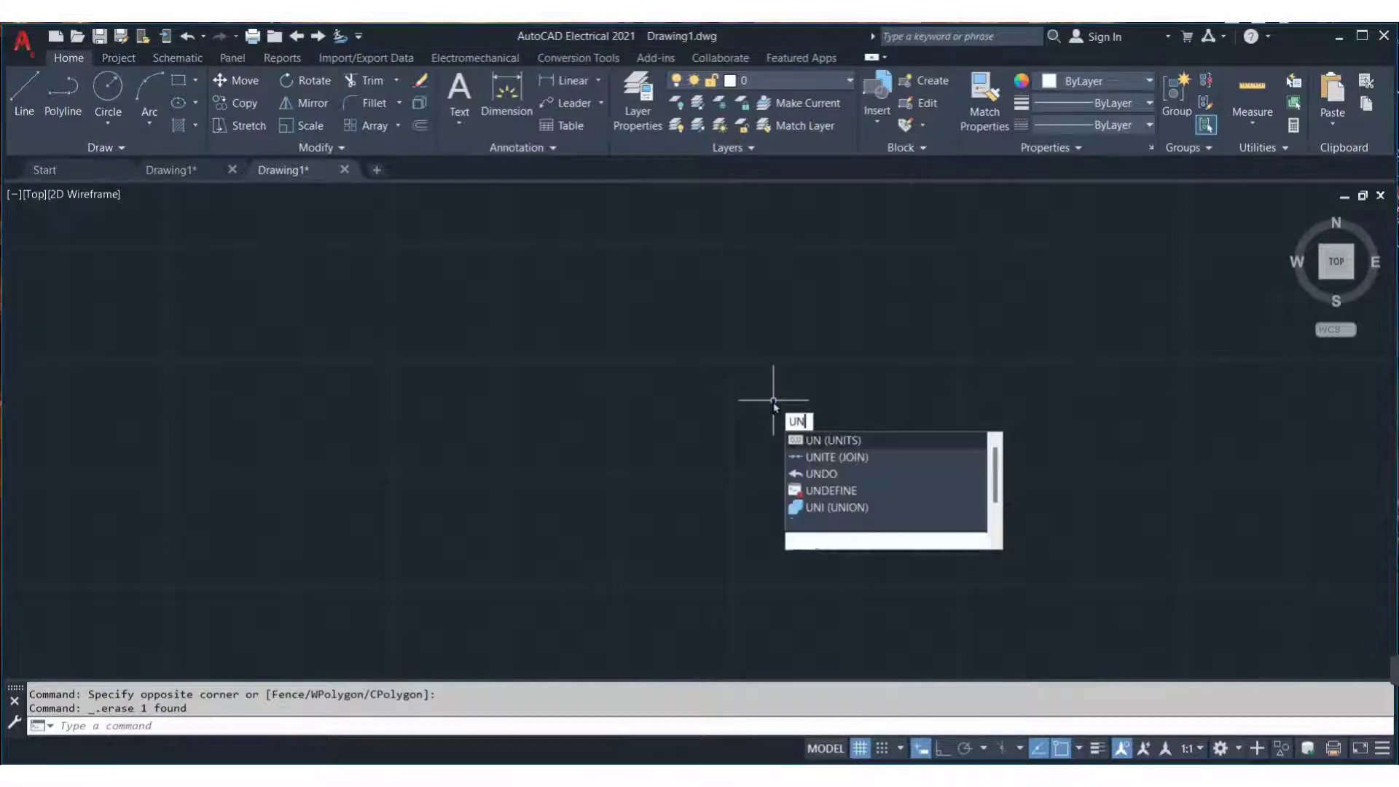
key("Escape")
type("UN")
key("Return")
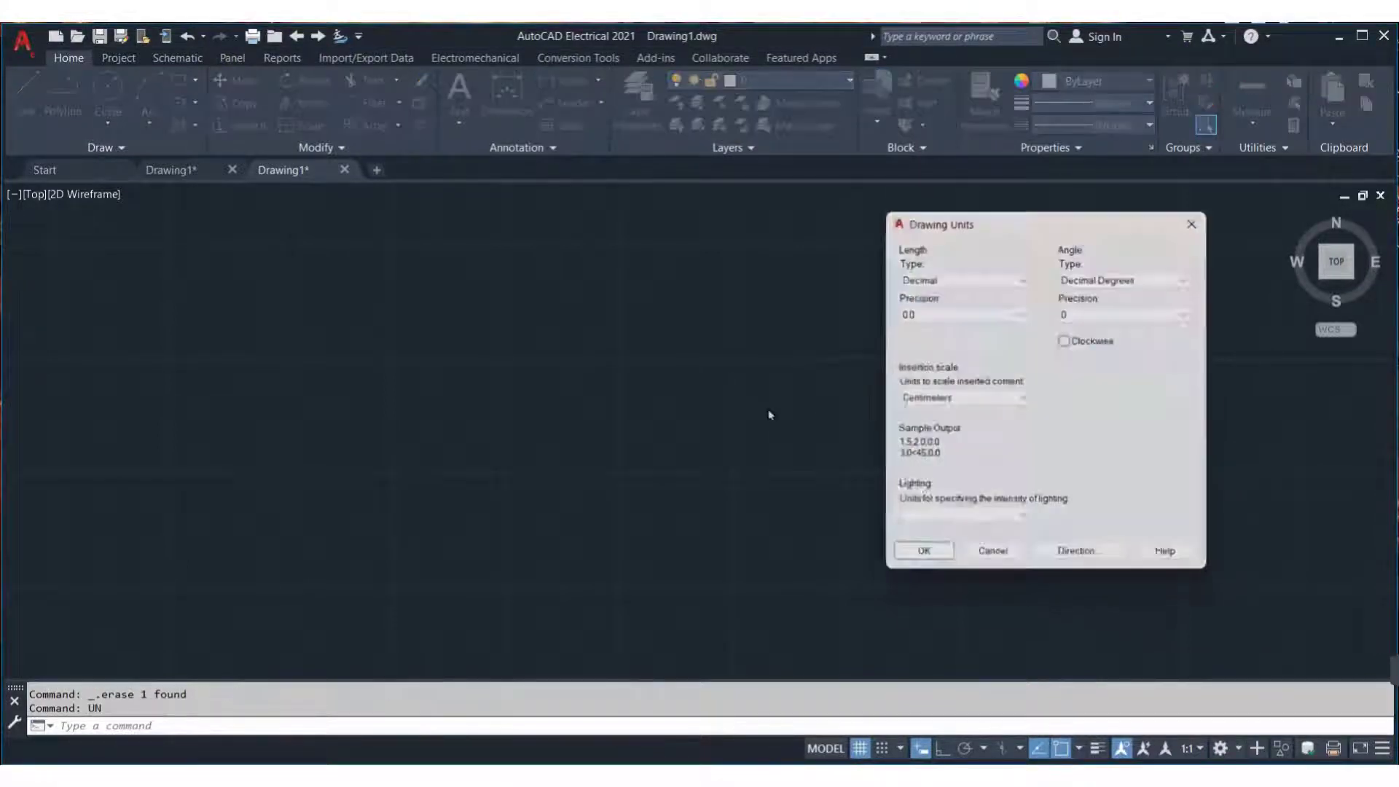
left_click(989, 283)
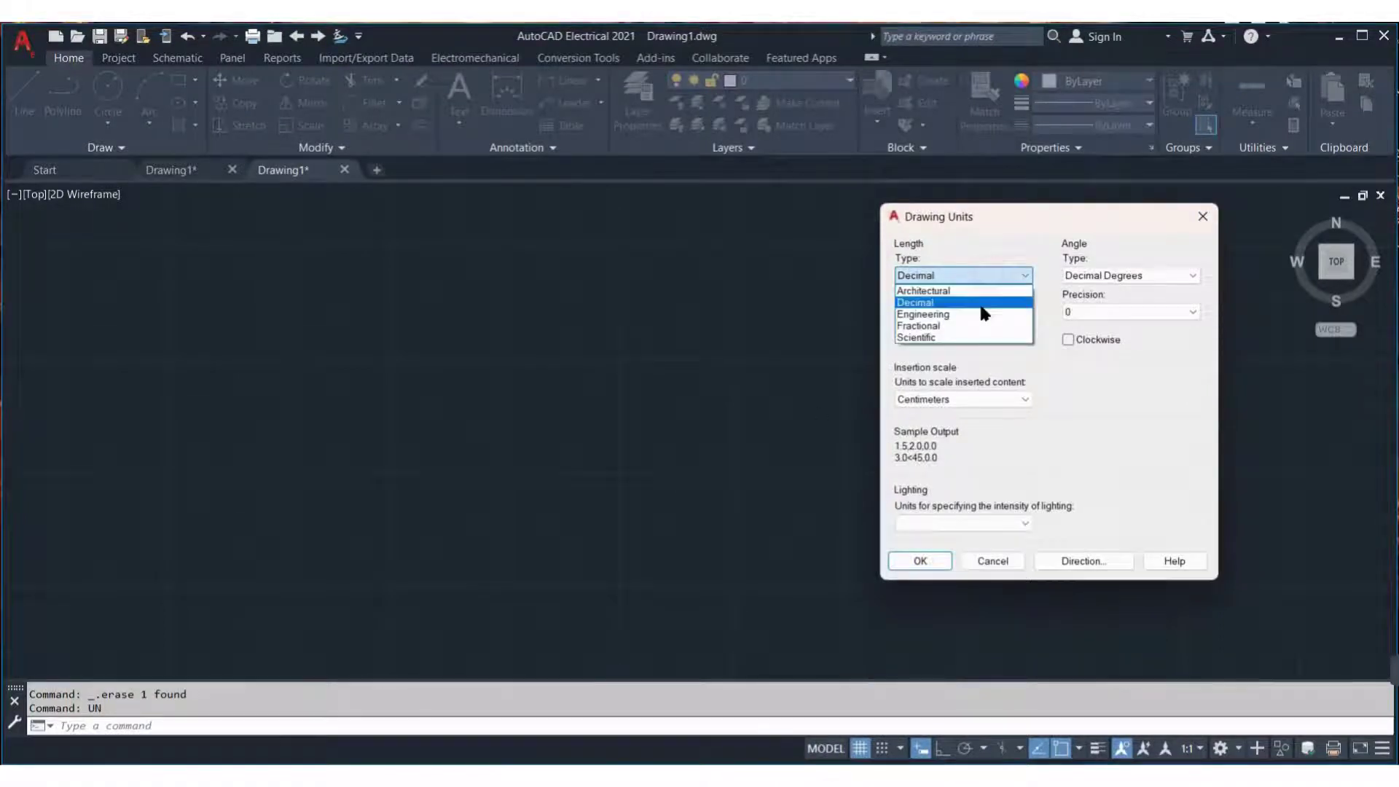
left_click(980, 310)
left_click(980, 312)
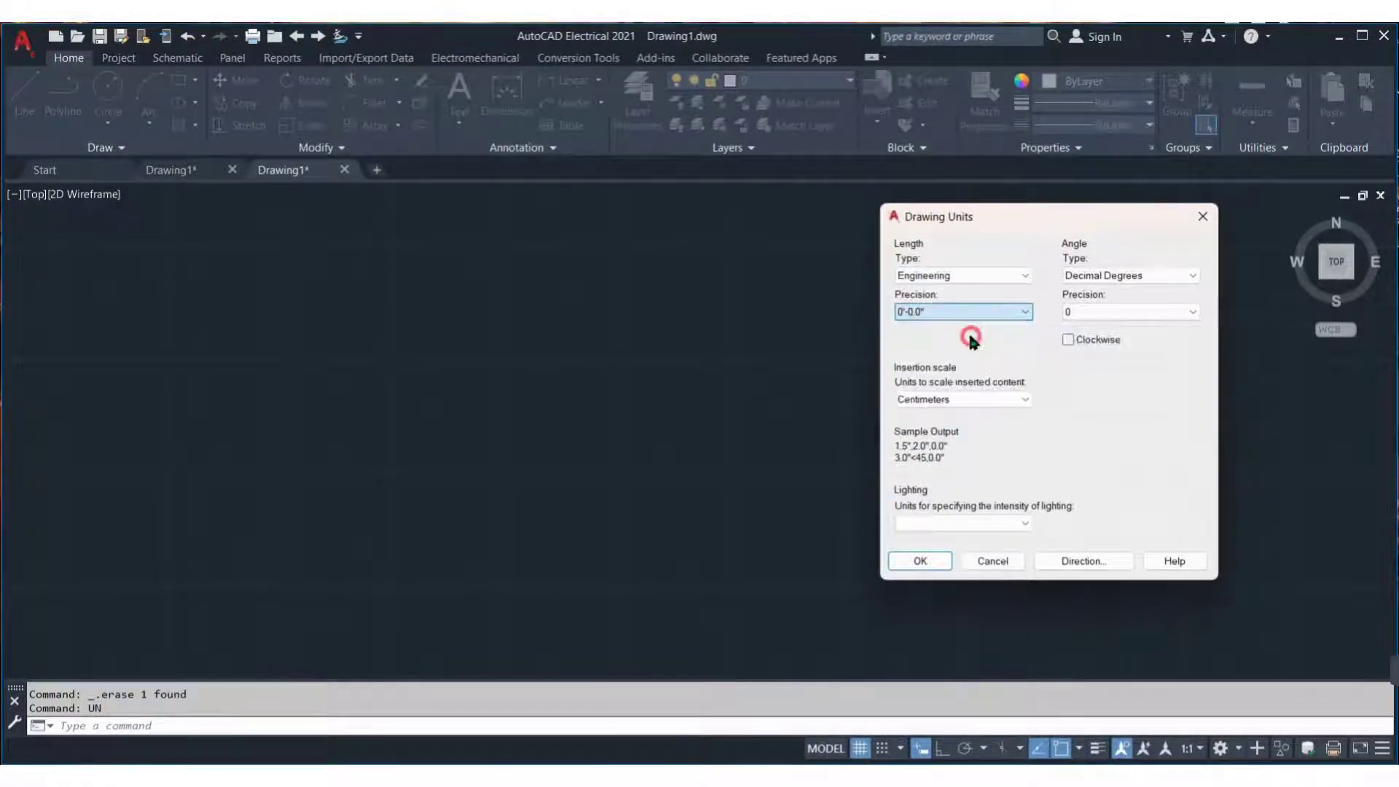
left_click(956, 399)
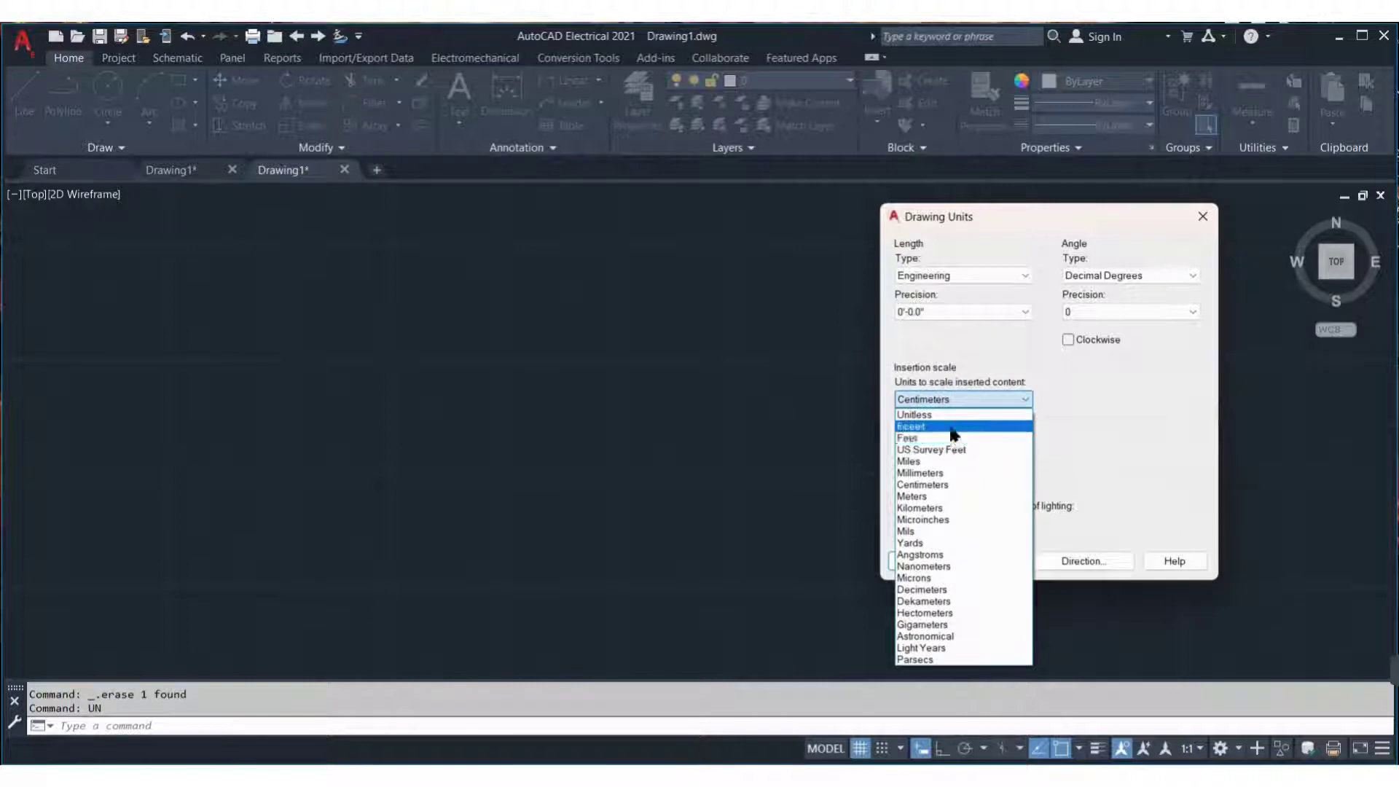
left_click(947, 427)
left_click(922, 561)
type("REC")
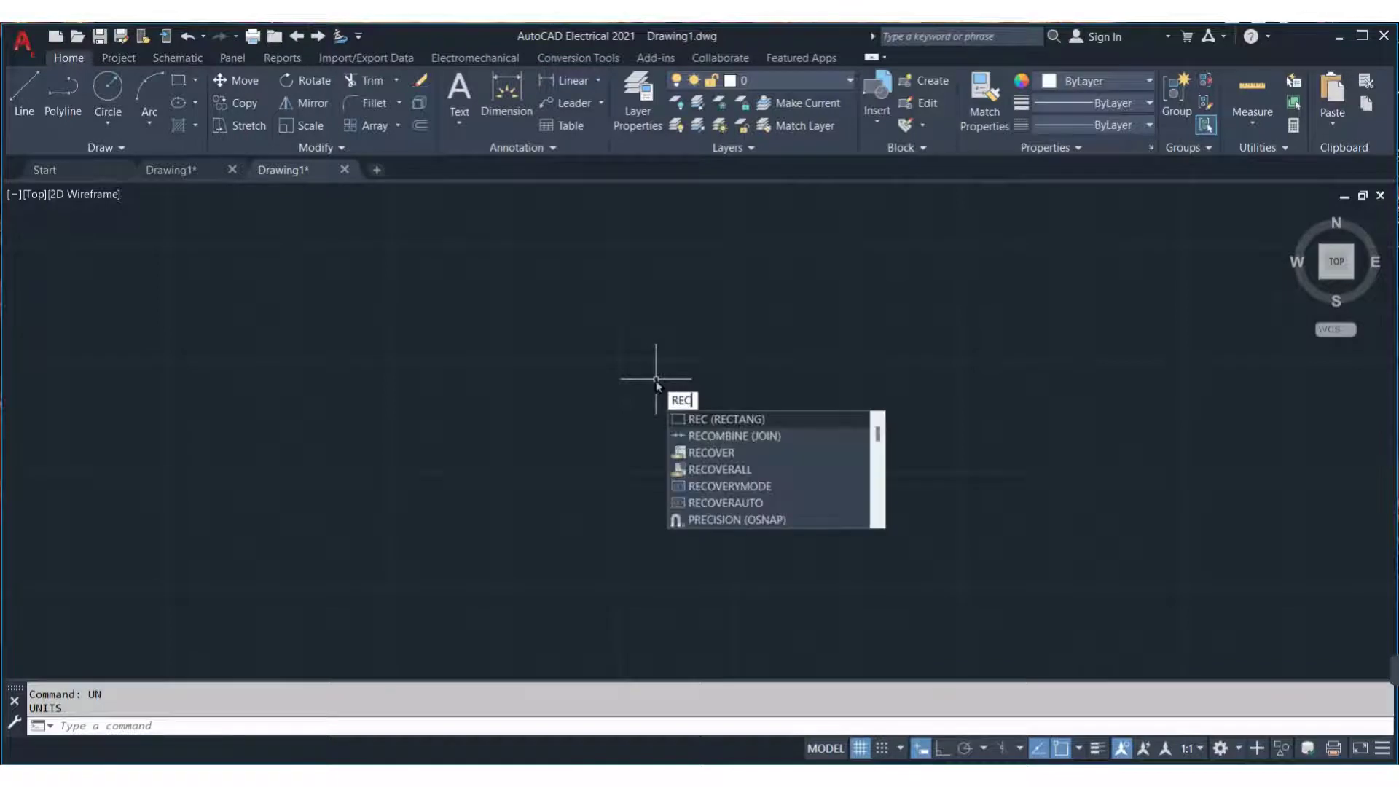
Draw a 6' by 6' rectangle as the panel outline
key("Return")
left_click(292, 399)
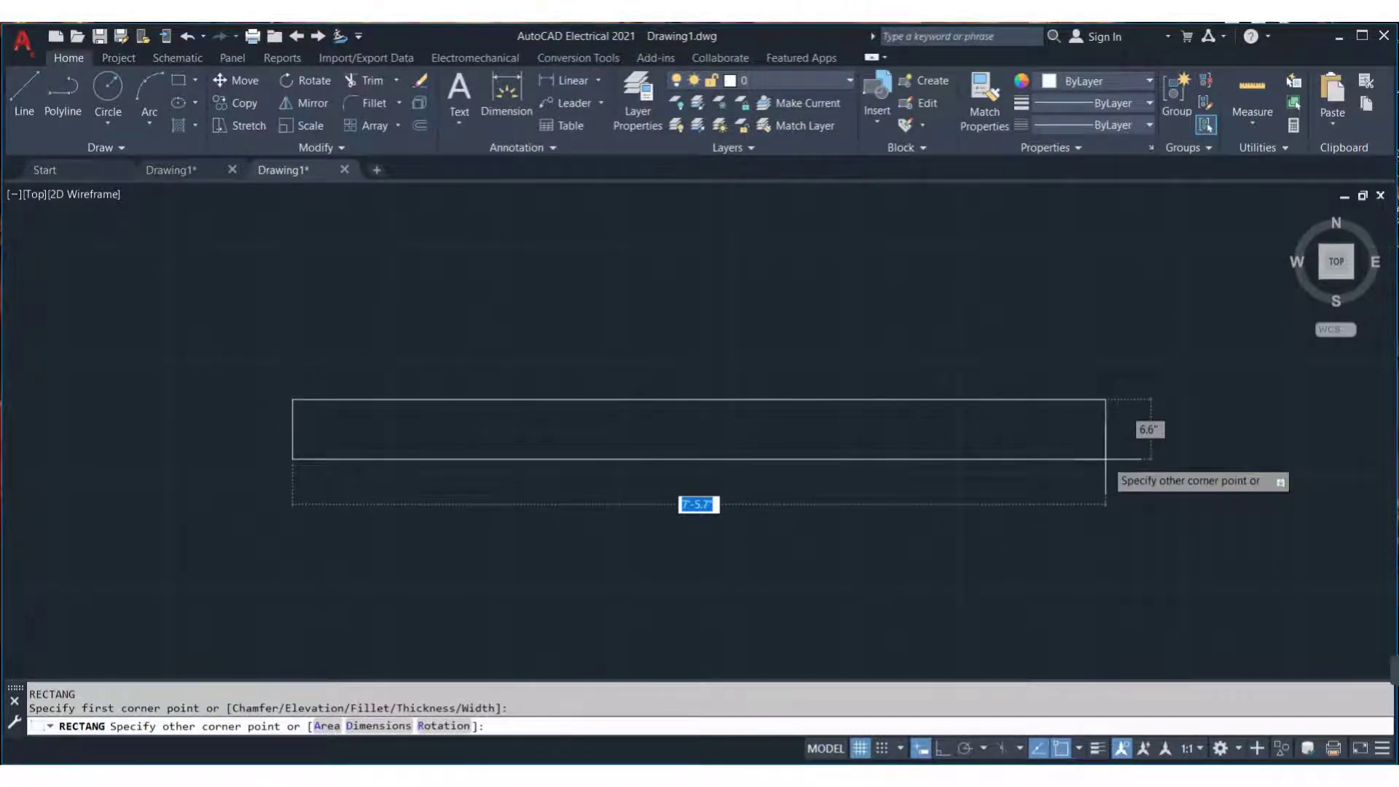
type("6")
key("Tab")
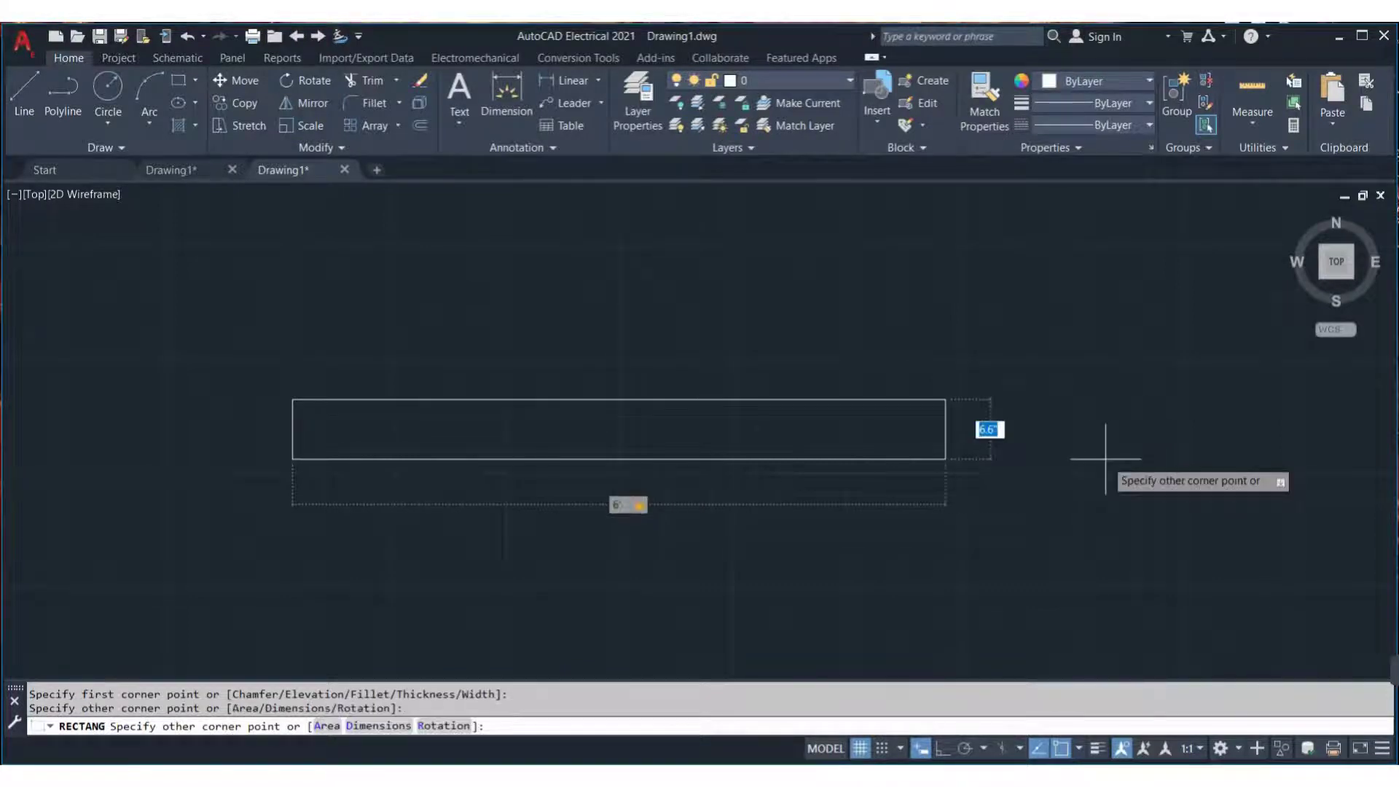
type("6'")
key("Return")
Select the square and move it to a new position
scroll(1106, 470, "down", 3)
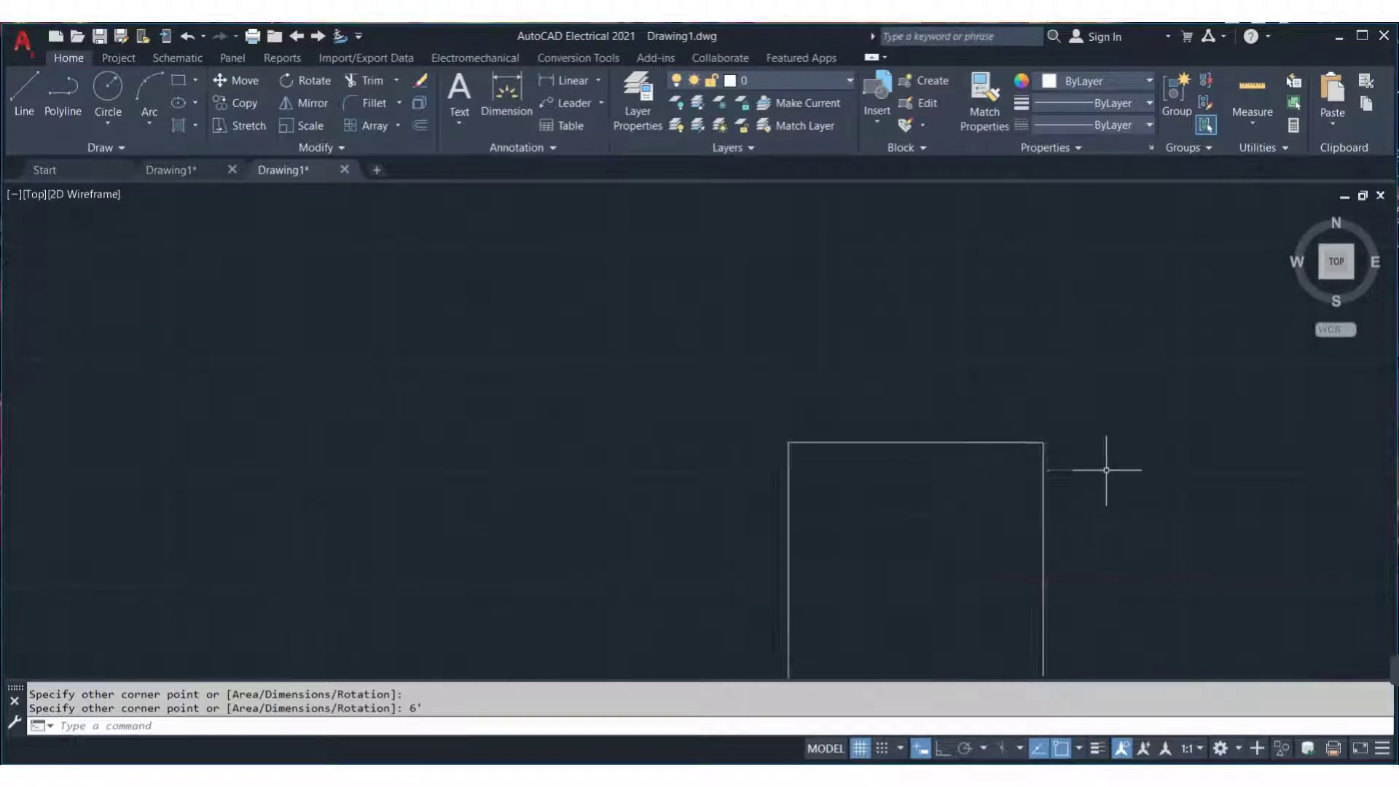
scroll(1106, 470, "down", 2)
middle_click_drag(1100, 468, 893, 275)
left_click(906, 402)
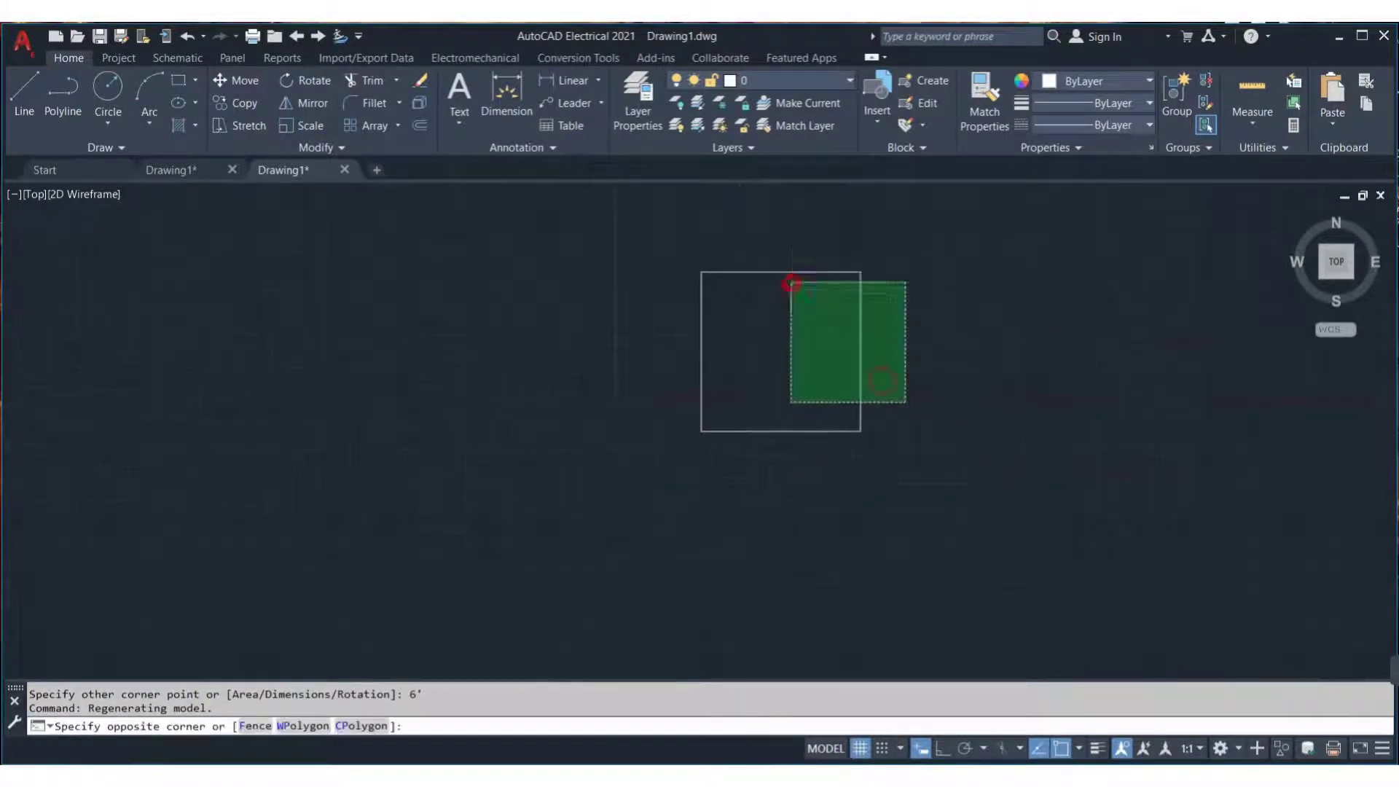
left_click(791, 282)
key("Return")
left_click(800, 358)
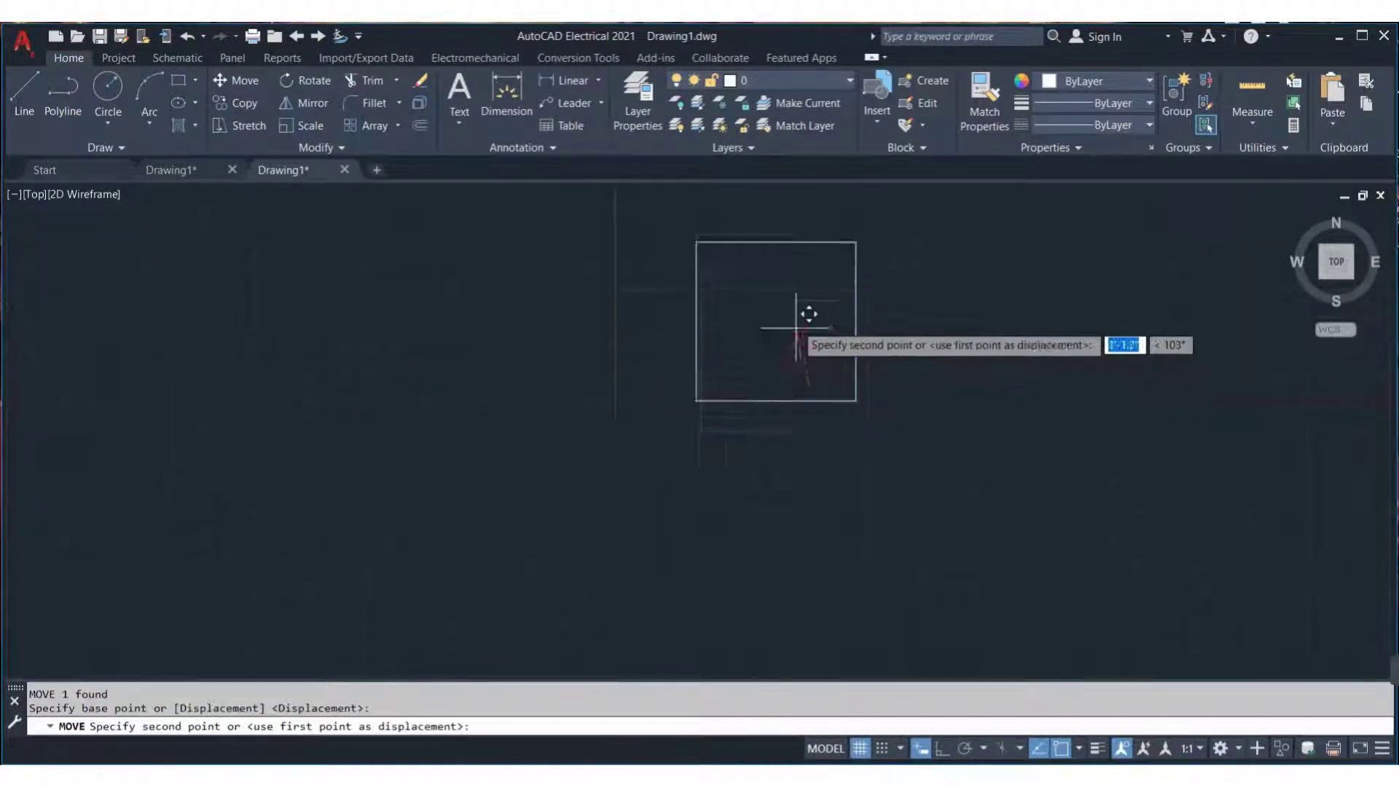
left_click(783, 287)
mouse_move(915, 284)
middle_mouse_down()
mouse_move(677, 500)
mouse_move(768, 427)
mouse_move(947, 415)
middle_mouse_up()
Zoom Window around the square so it fills the view
scroll(677, 500, "up", 2)
scroll(945, 413, "up", 2)
scroll(962, 413, "down", 2)
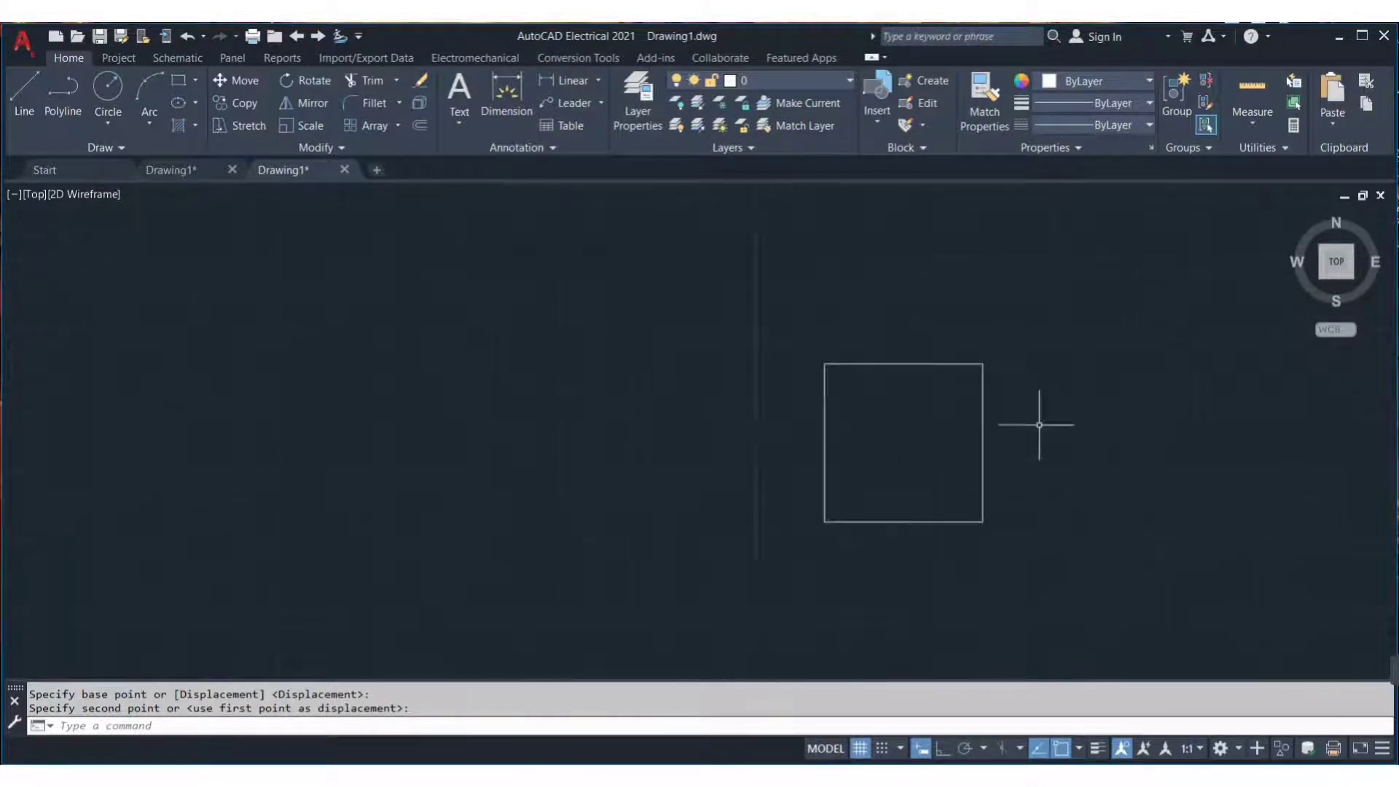
type("2")
key("Return")
type("w")
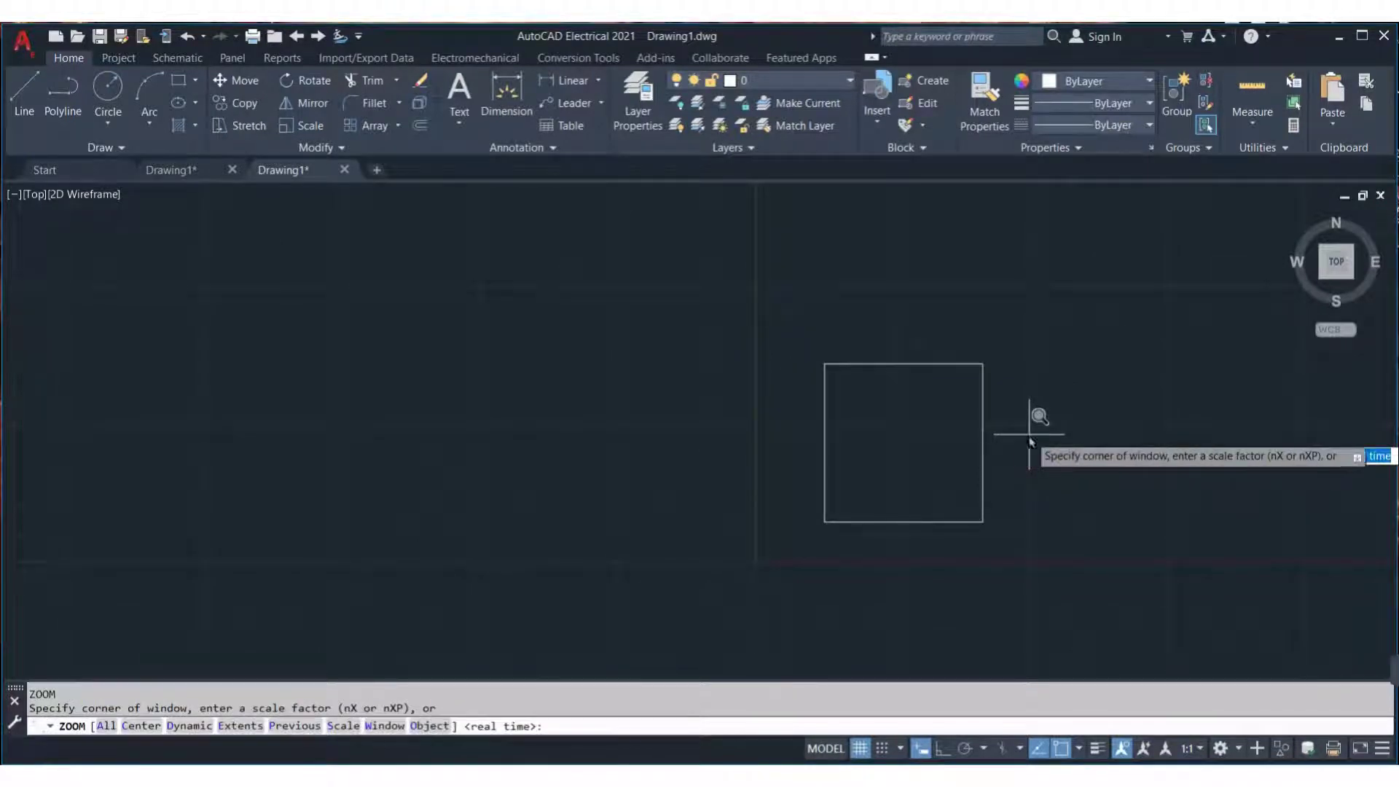
key("Return")
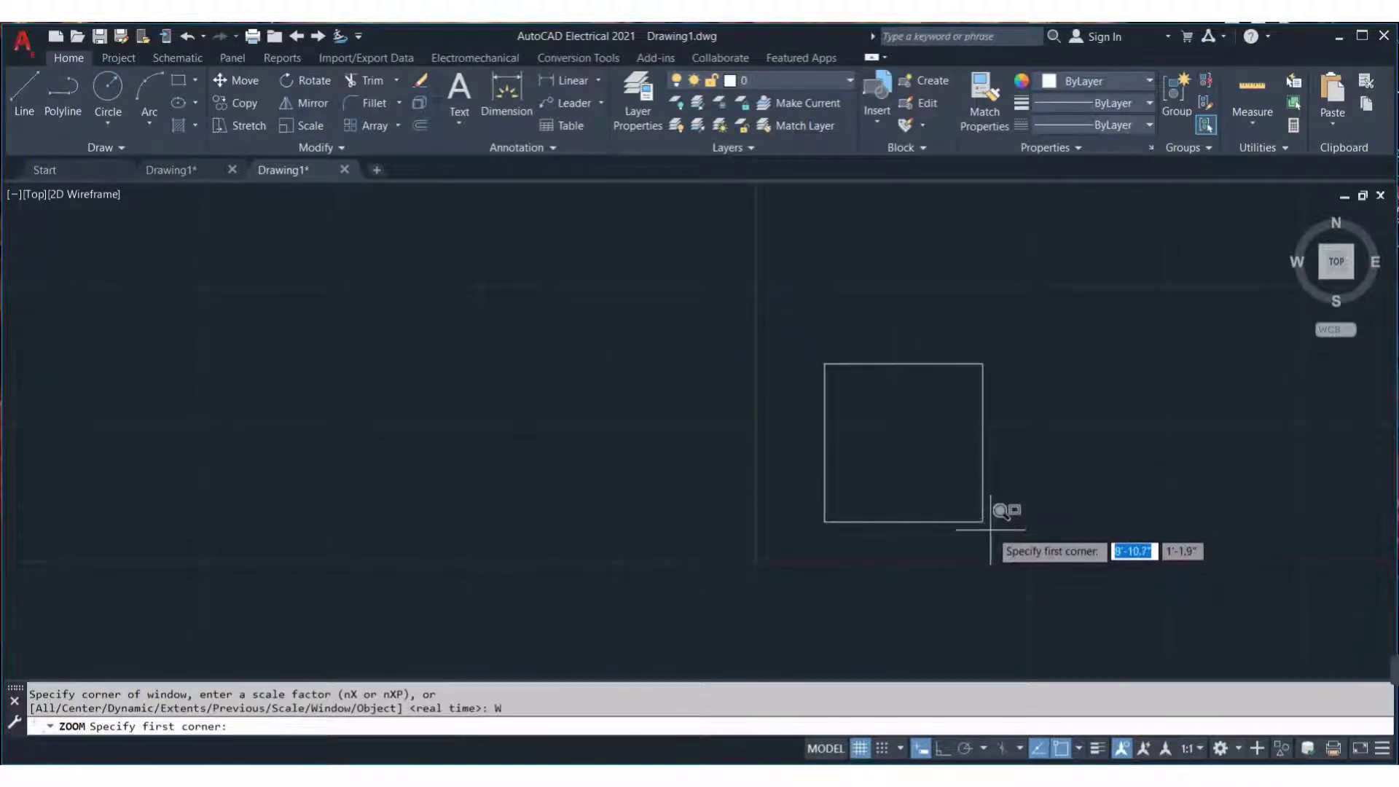
left_click(991, 530)
left_click(817, 359)
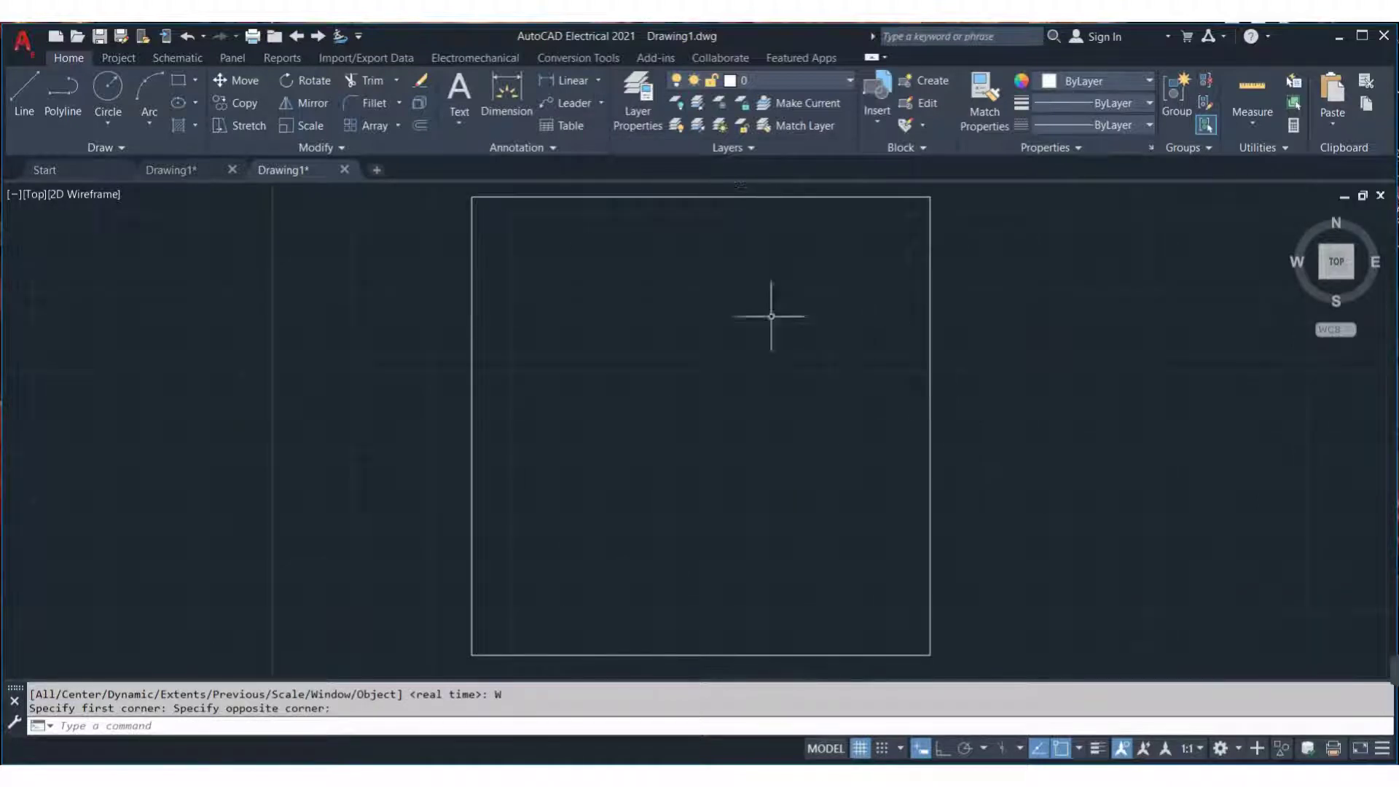
Place a 72.0000 linear dimension above the square's top edge
left_click(560, 82)
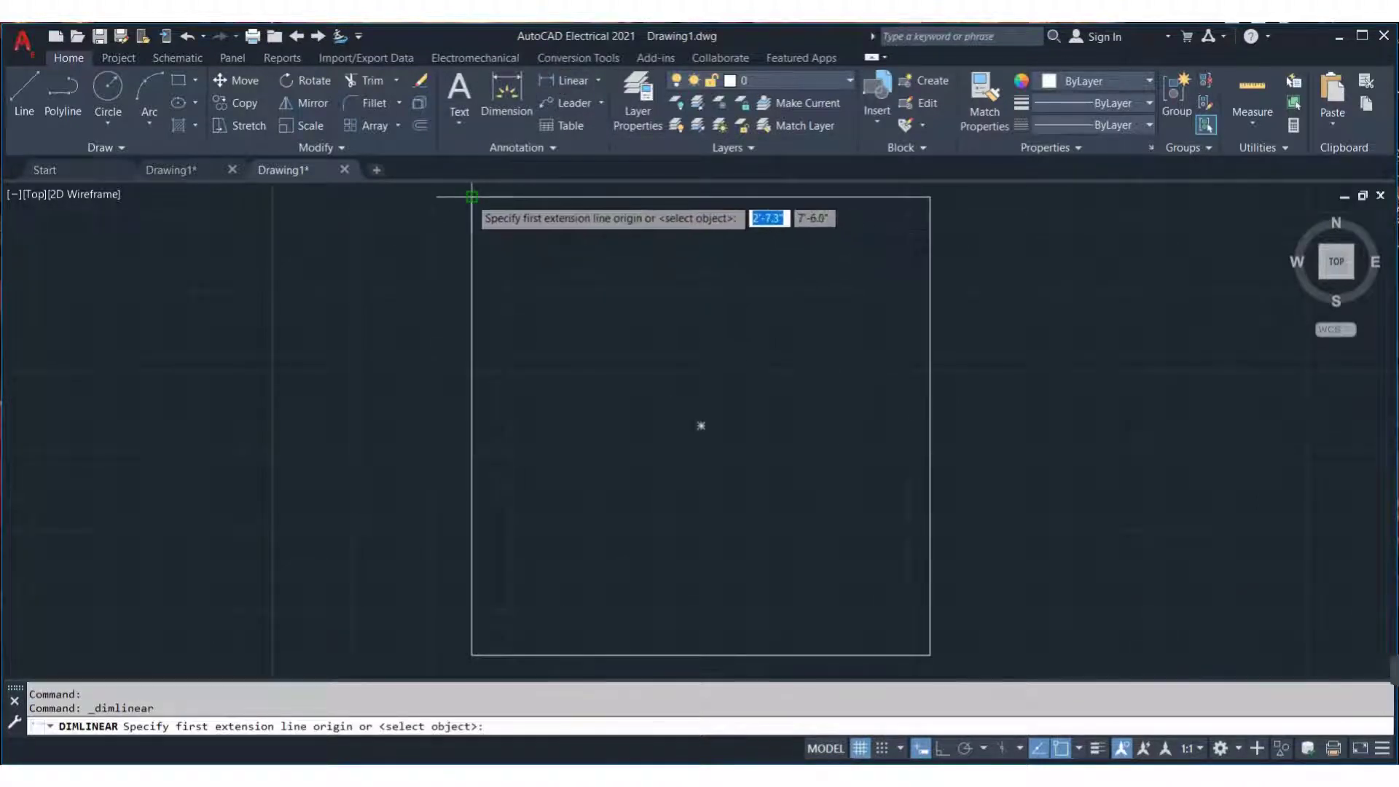
left_click(474, 199)
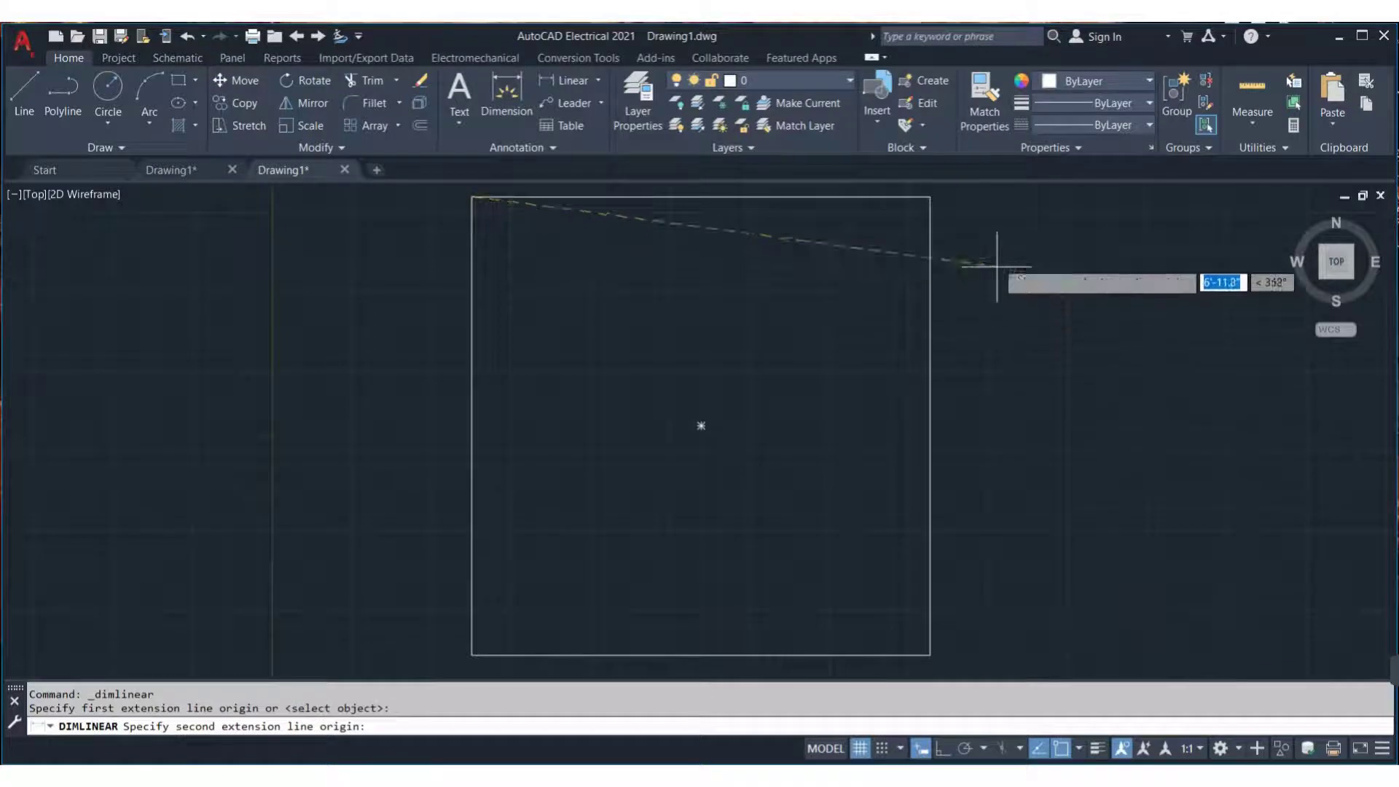
left_click(931, 197)
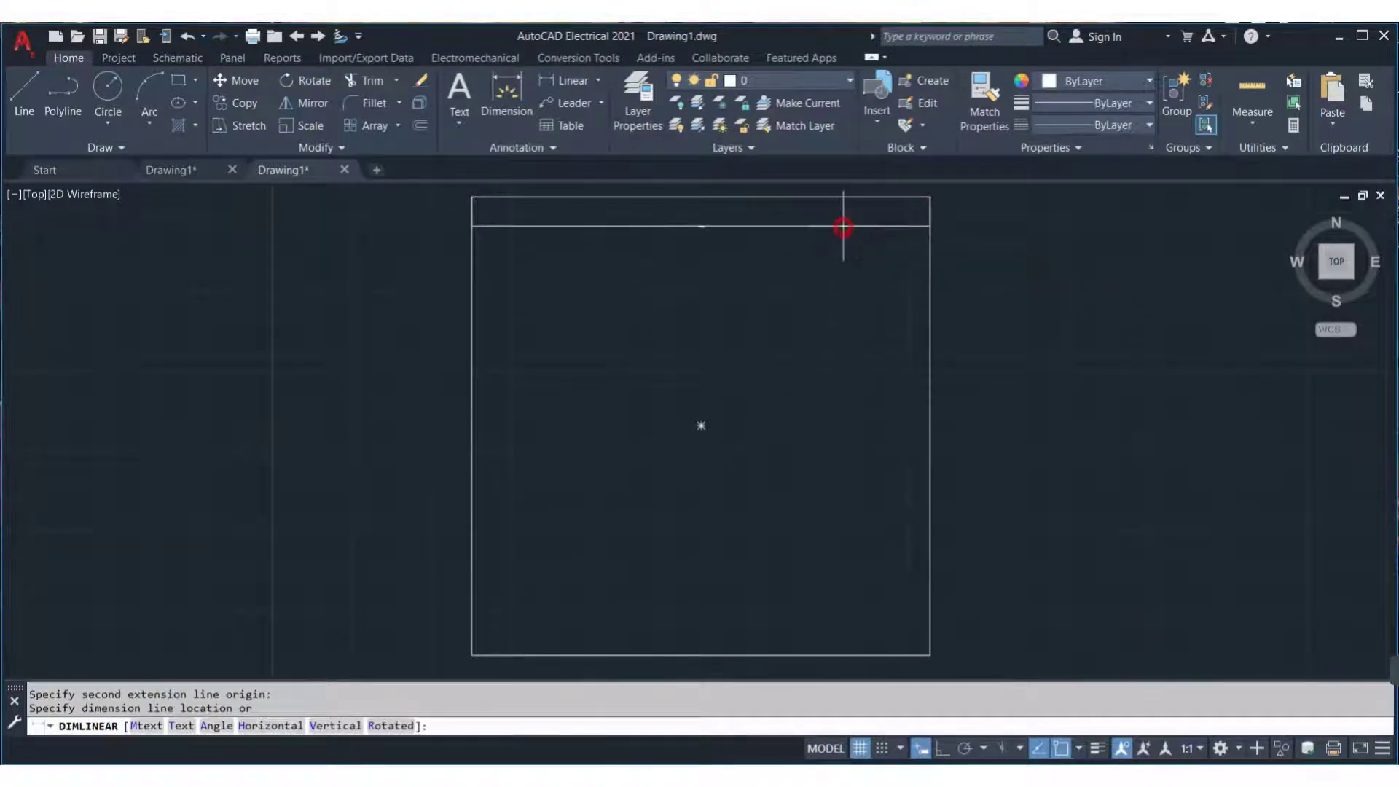
left_click(706, 212)
scroll(692, 240, "up", 5)
scroll(687, 255, "up", 5)
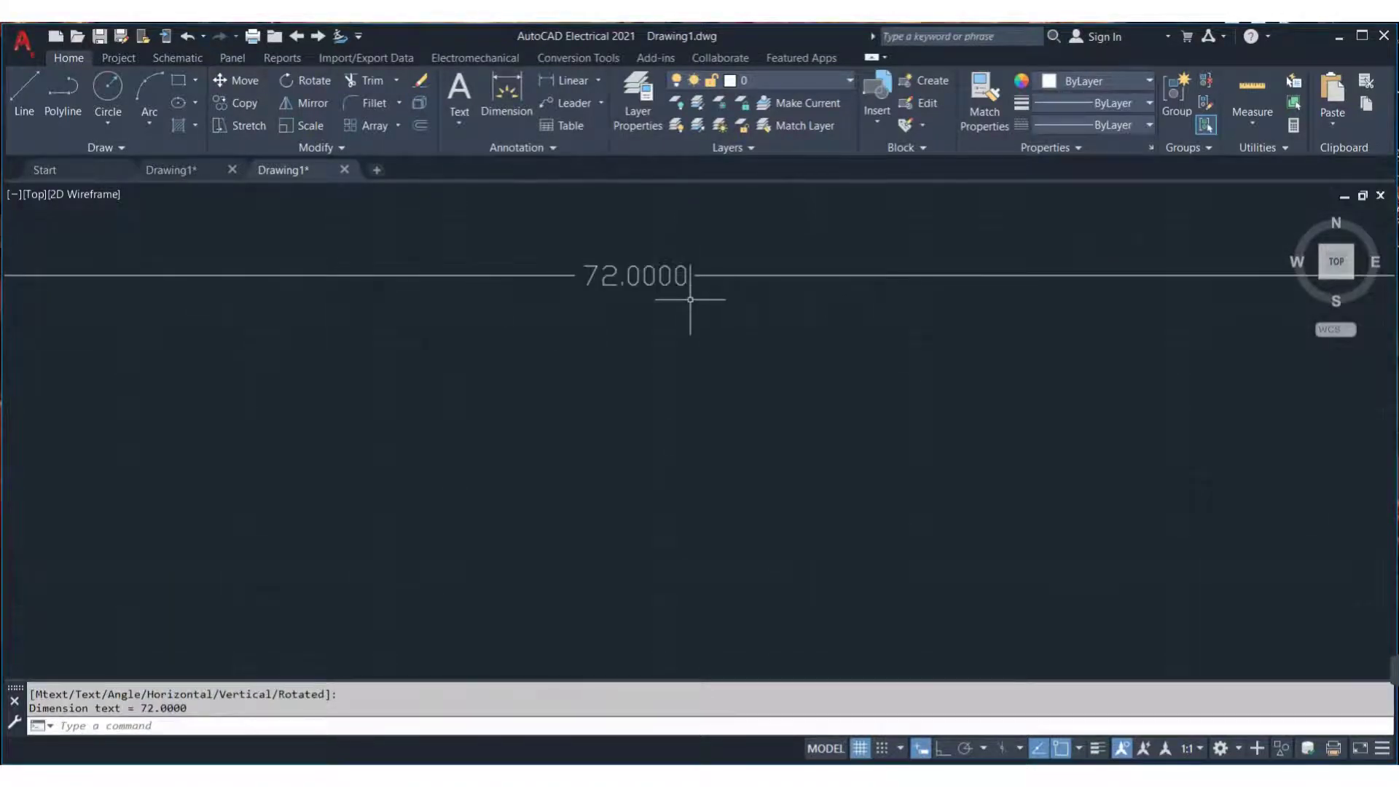
Bring up the Dimension Style Manager with the D command
left_click(761, 321)
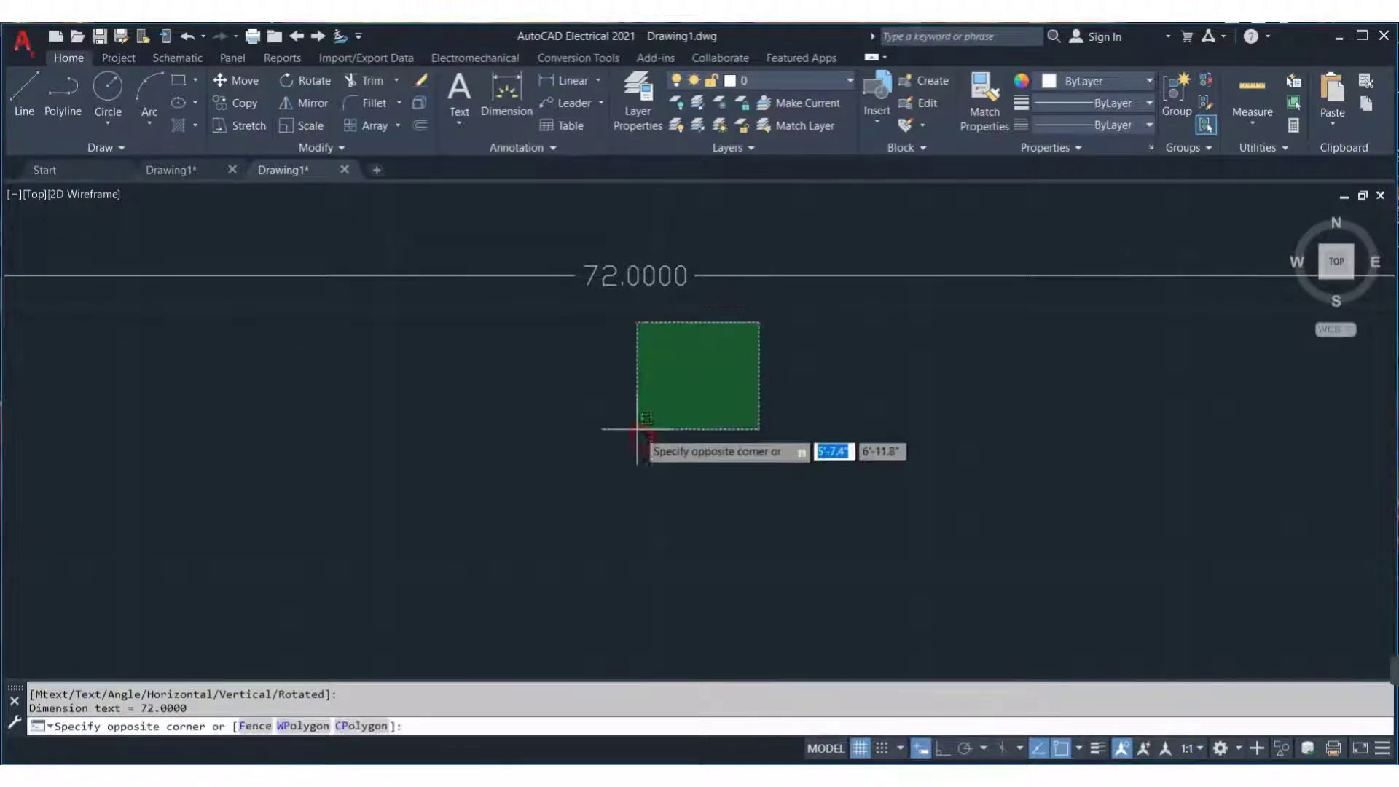
left_click(636, 435)
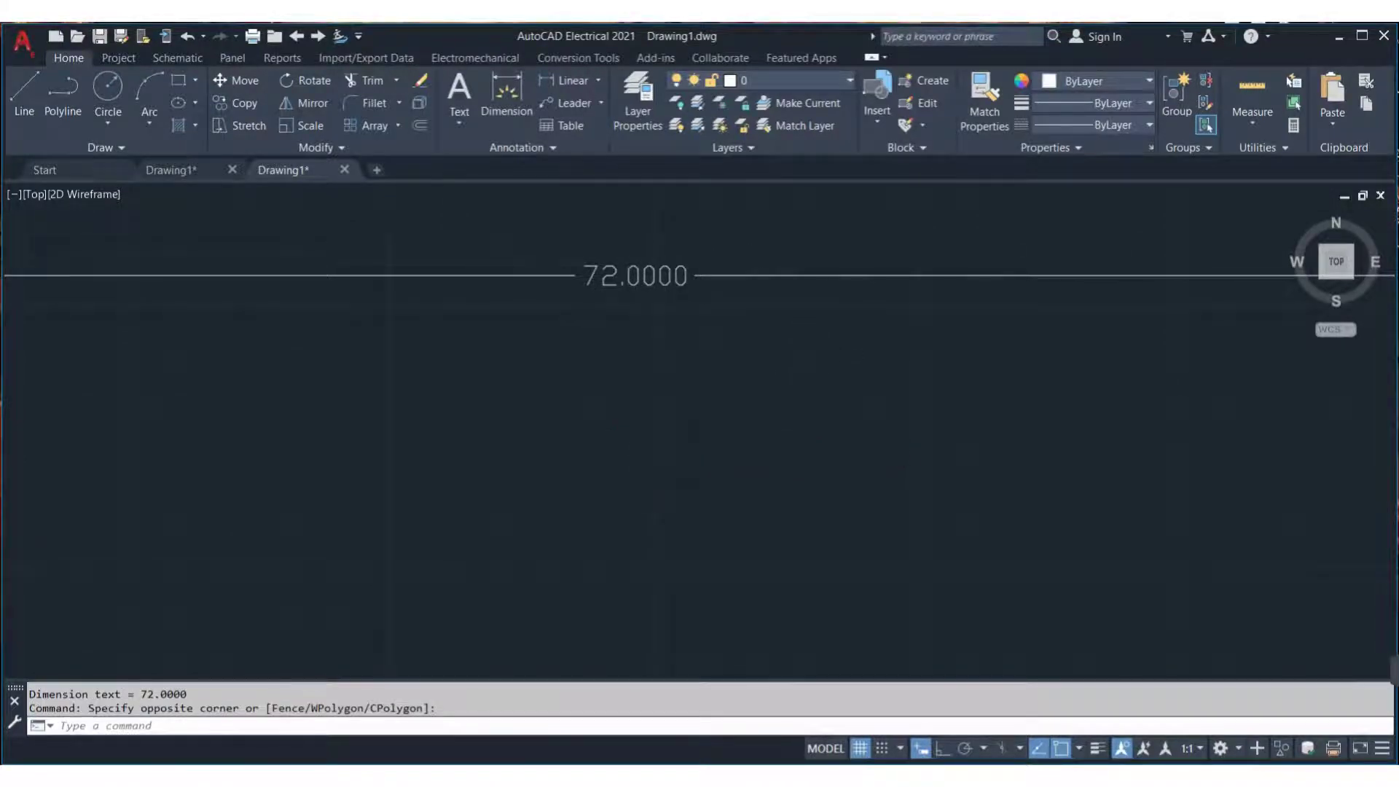
type("D")
key("Return")
Modify the Standard style to make dimension and extension lines red
left_click(922, 360)
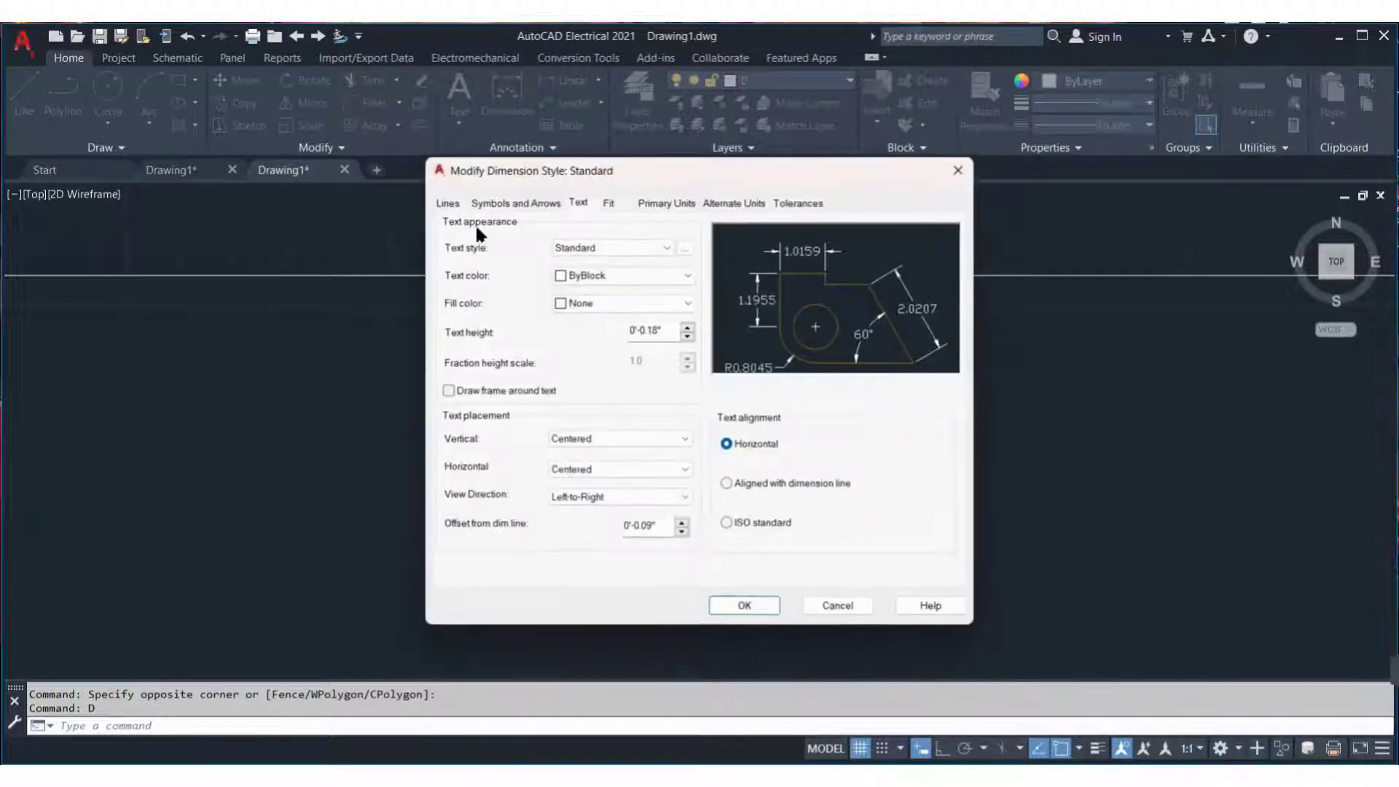
left_click(447, 201)
left_click(556, 241)
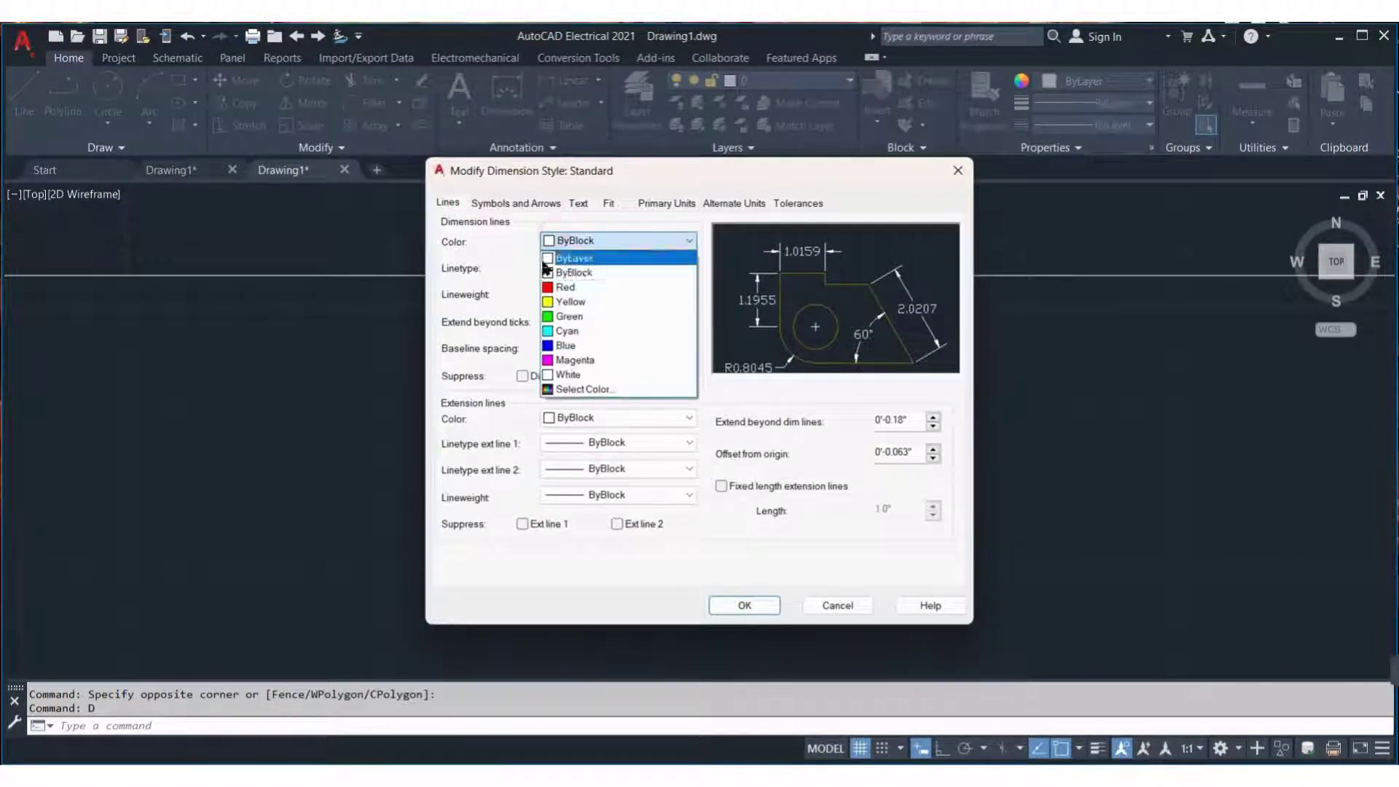
left_click(546, 288)
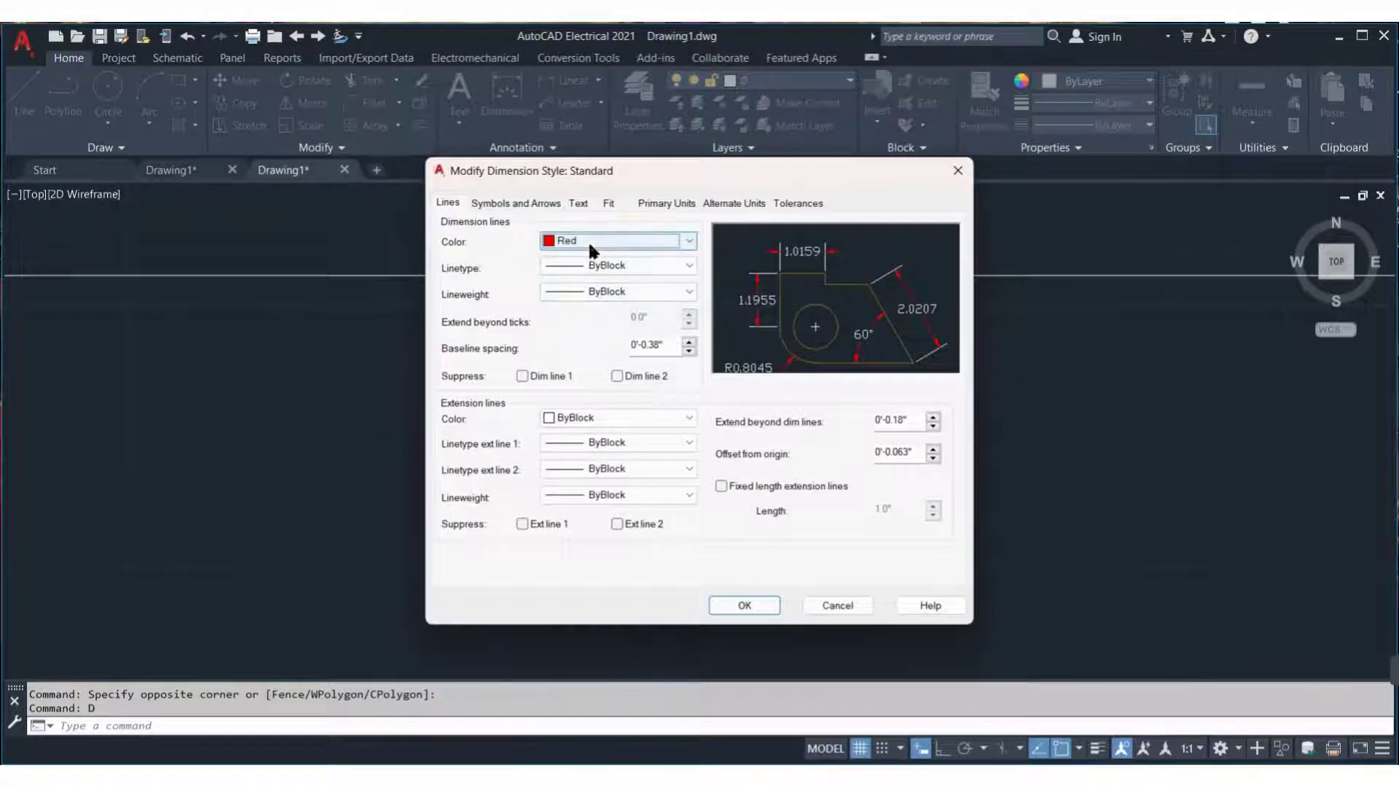
left_click(552, 409)
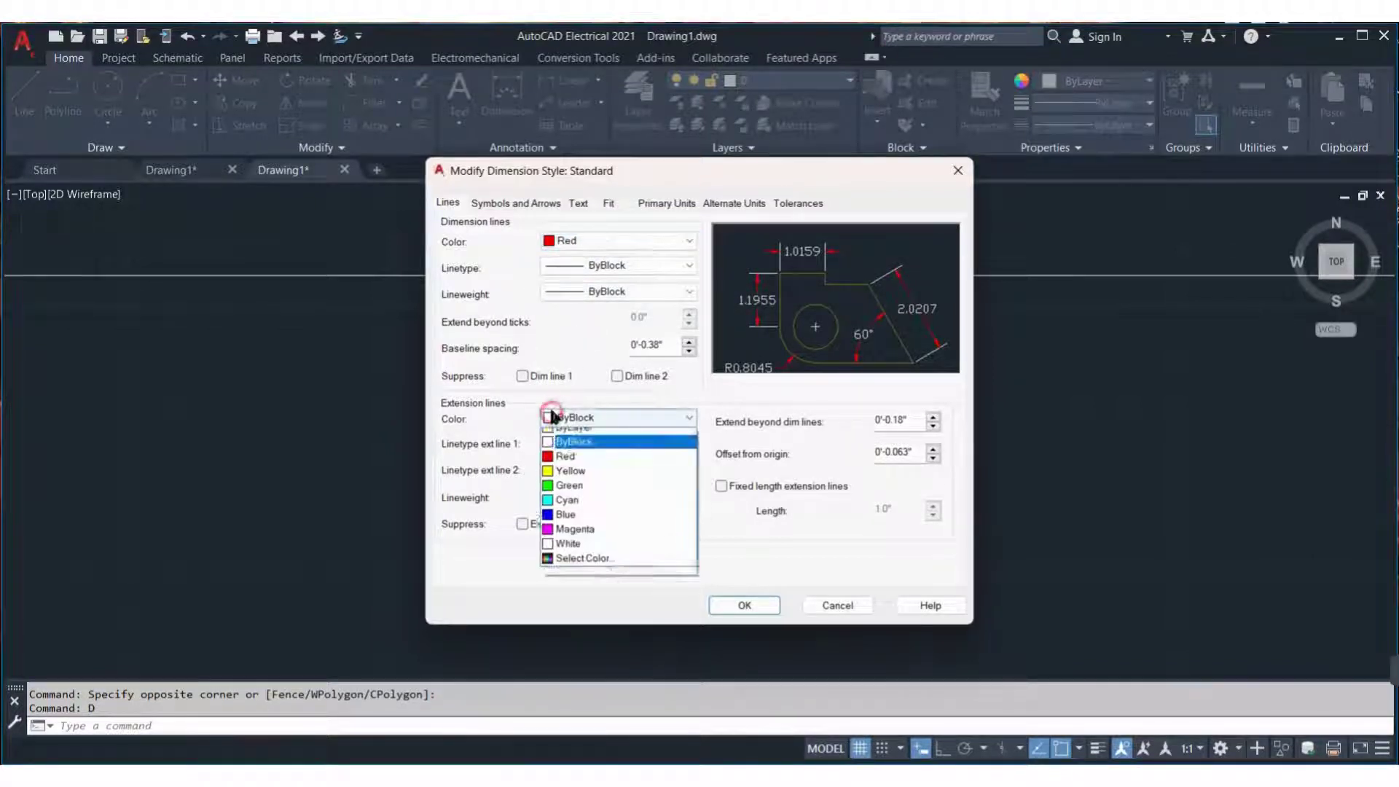
left_click(552, 465)
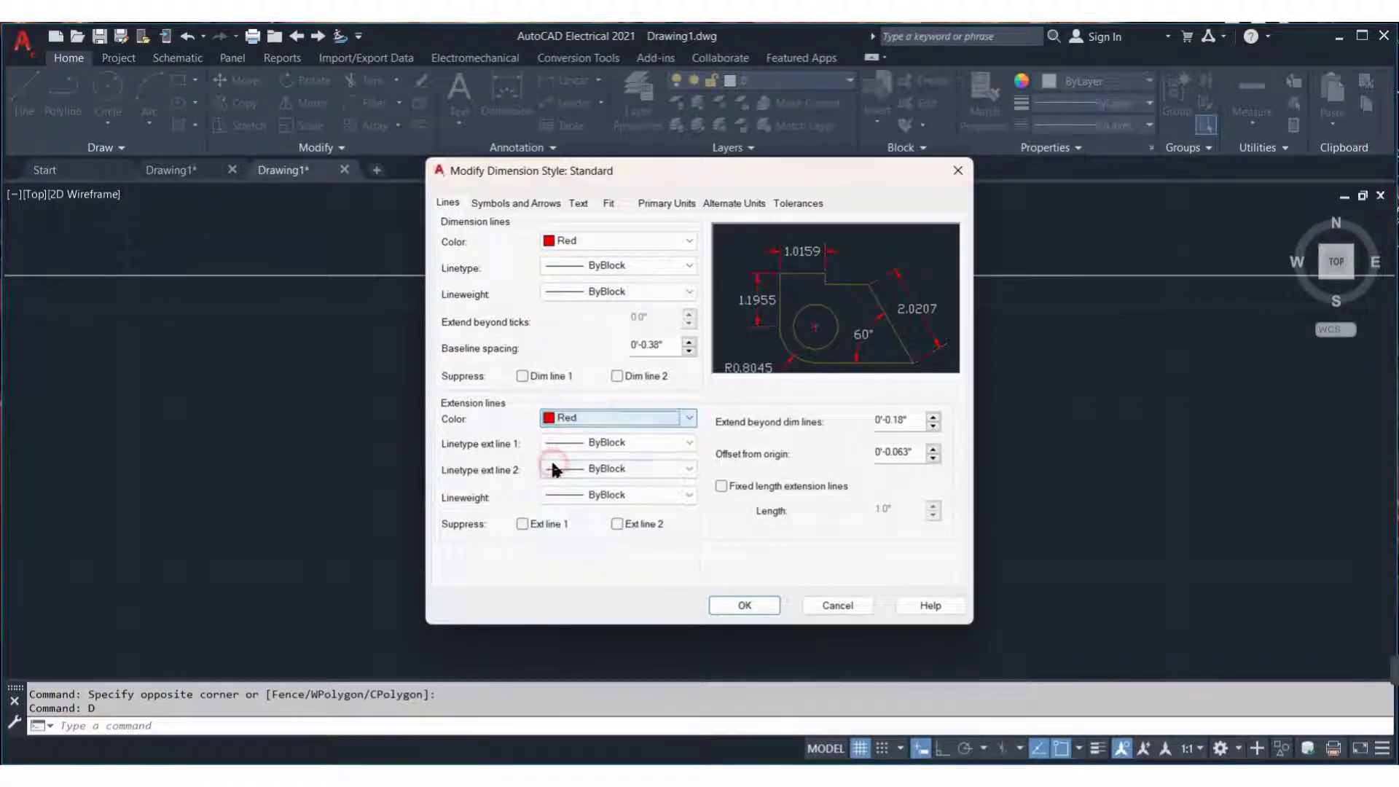
Set the dimension arrow size to 1
left_click(512, 206)
left_click(464, 380)
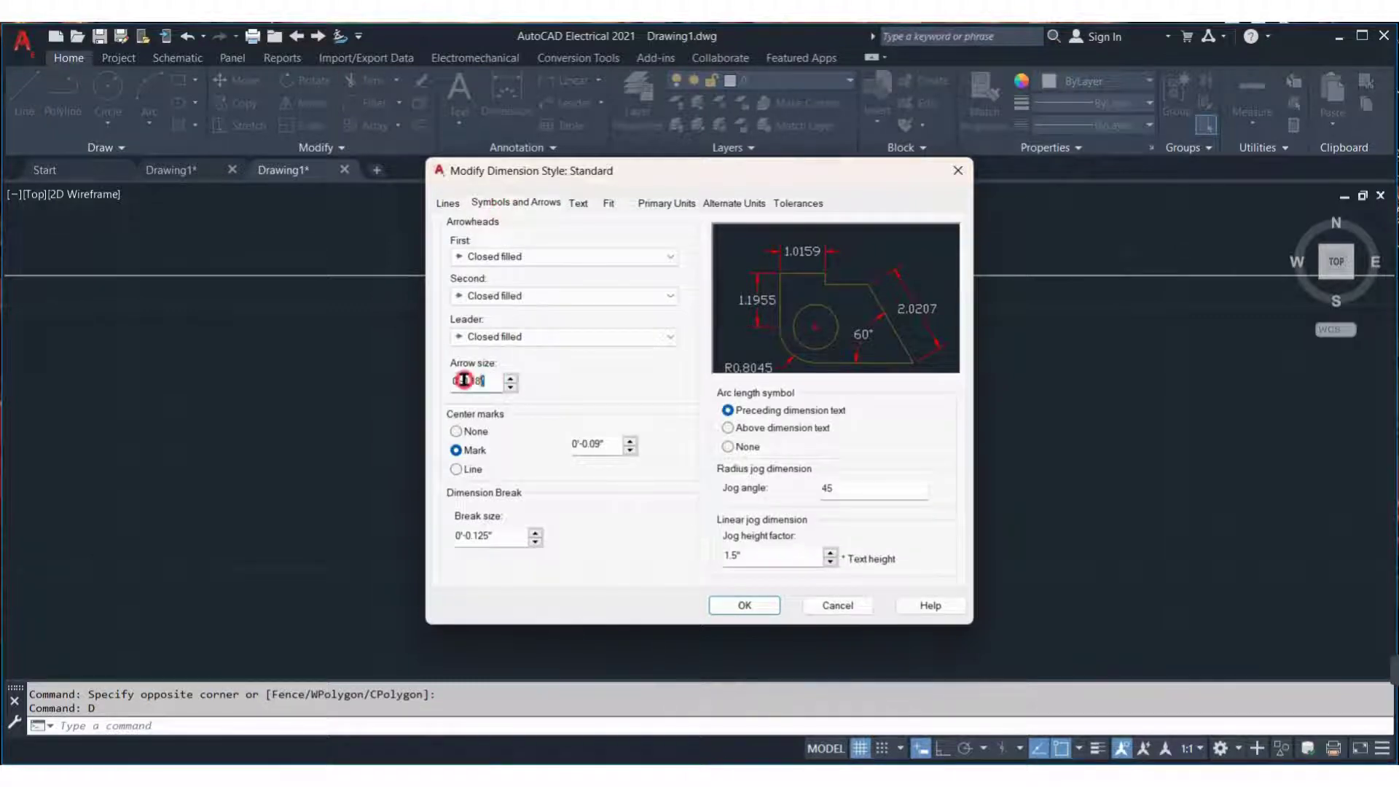
left_click_drag(465, 380, 438, 382)
type("1")
Make the dimension text blue with a text height of 1
left_click(577, 202)
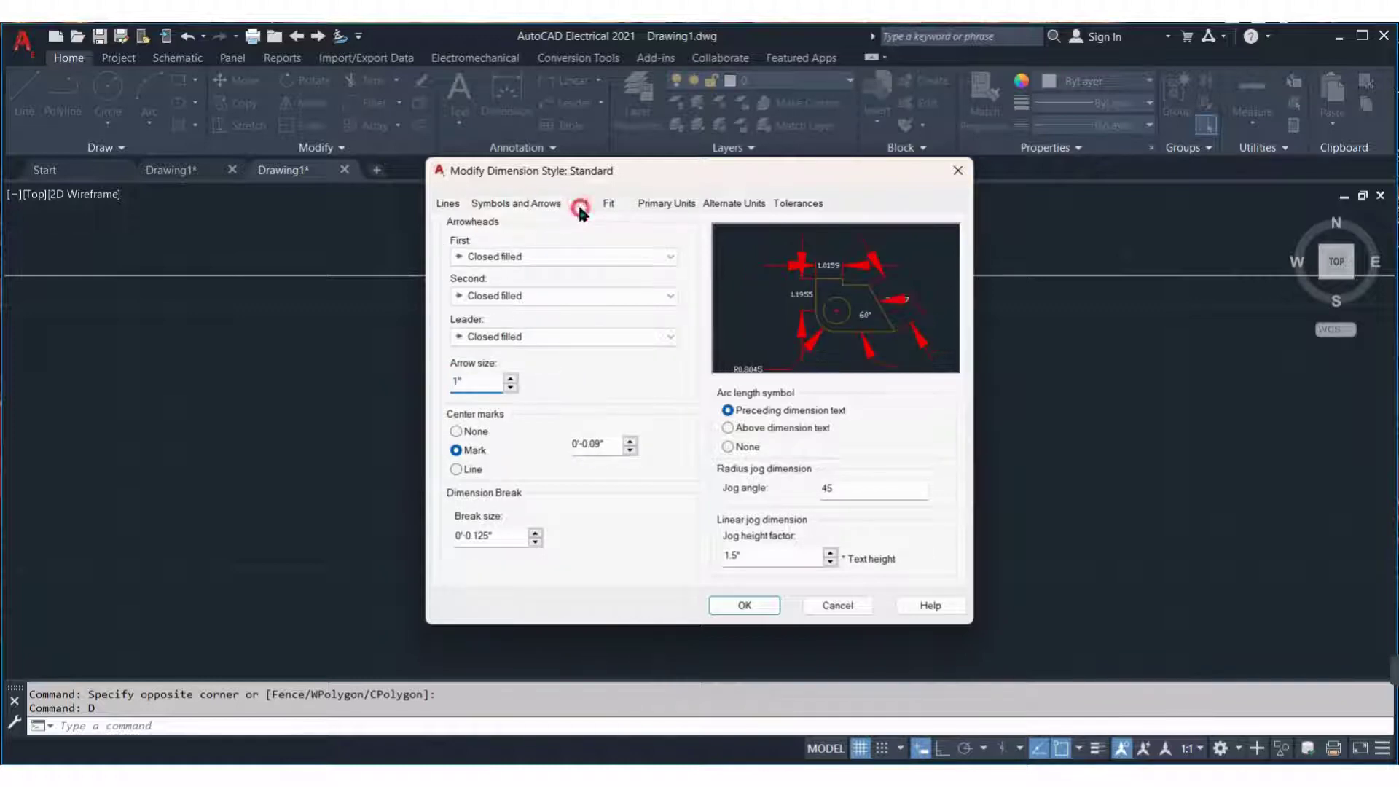
left_click(566, 273)
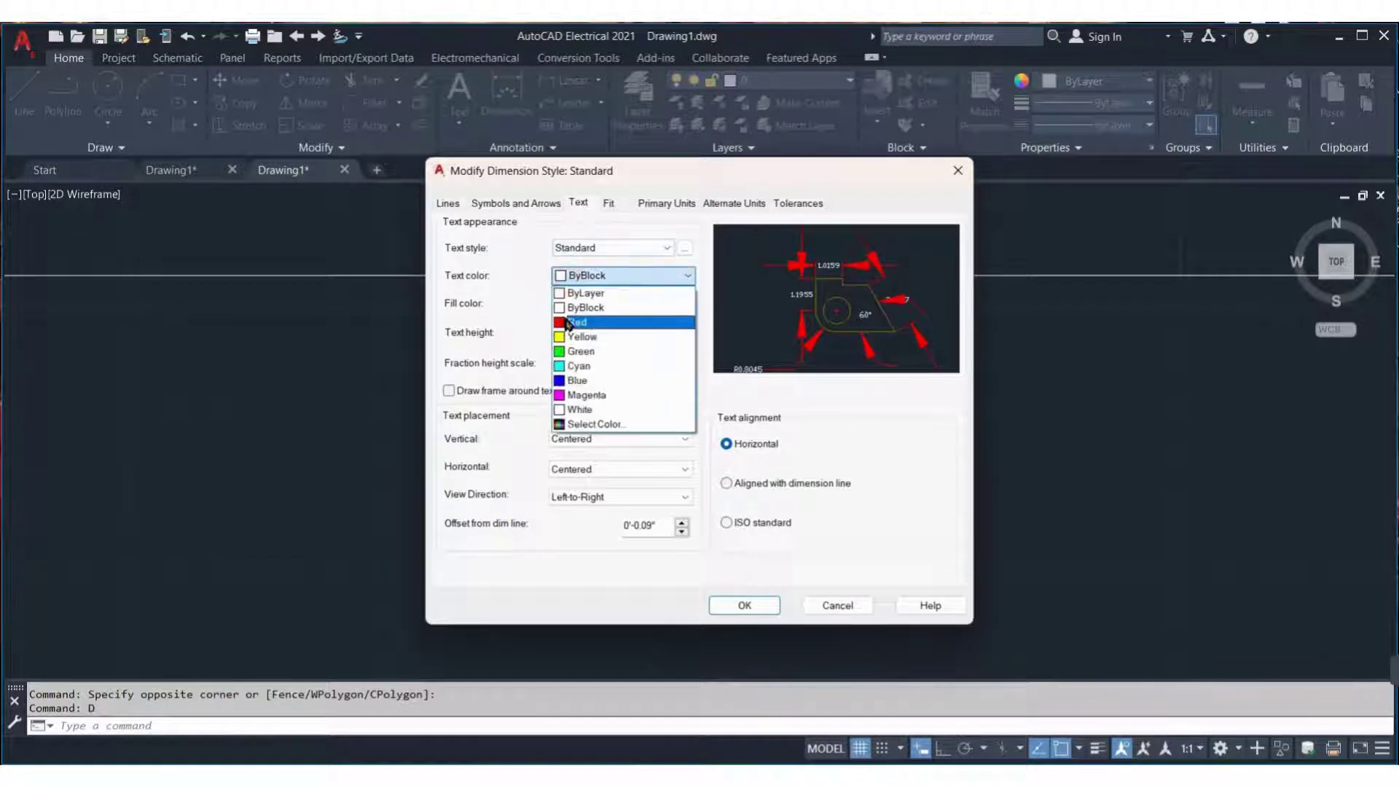
left_click(576, 322)
left_click(583, 274)
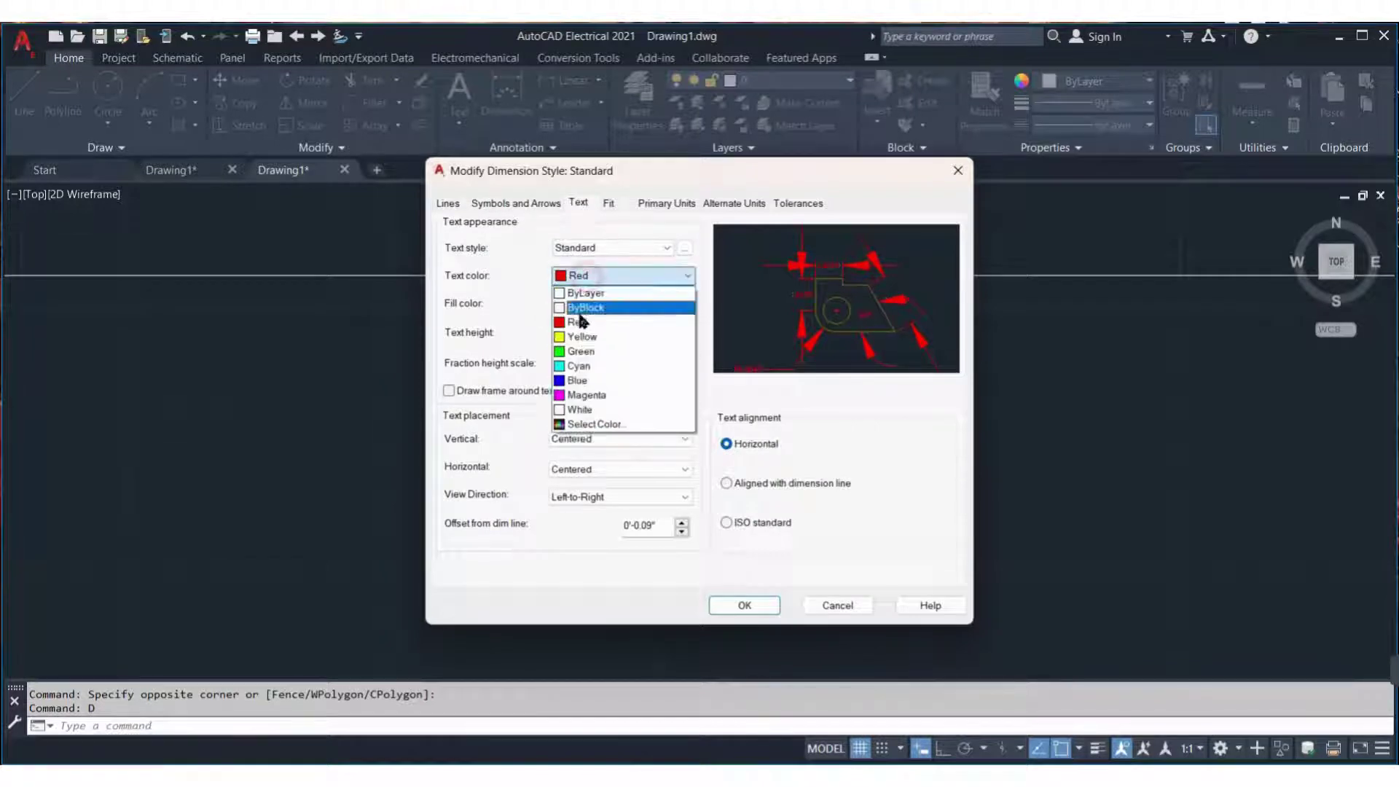
left_click(575, 379)
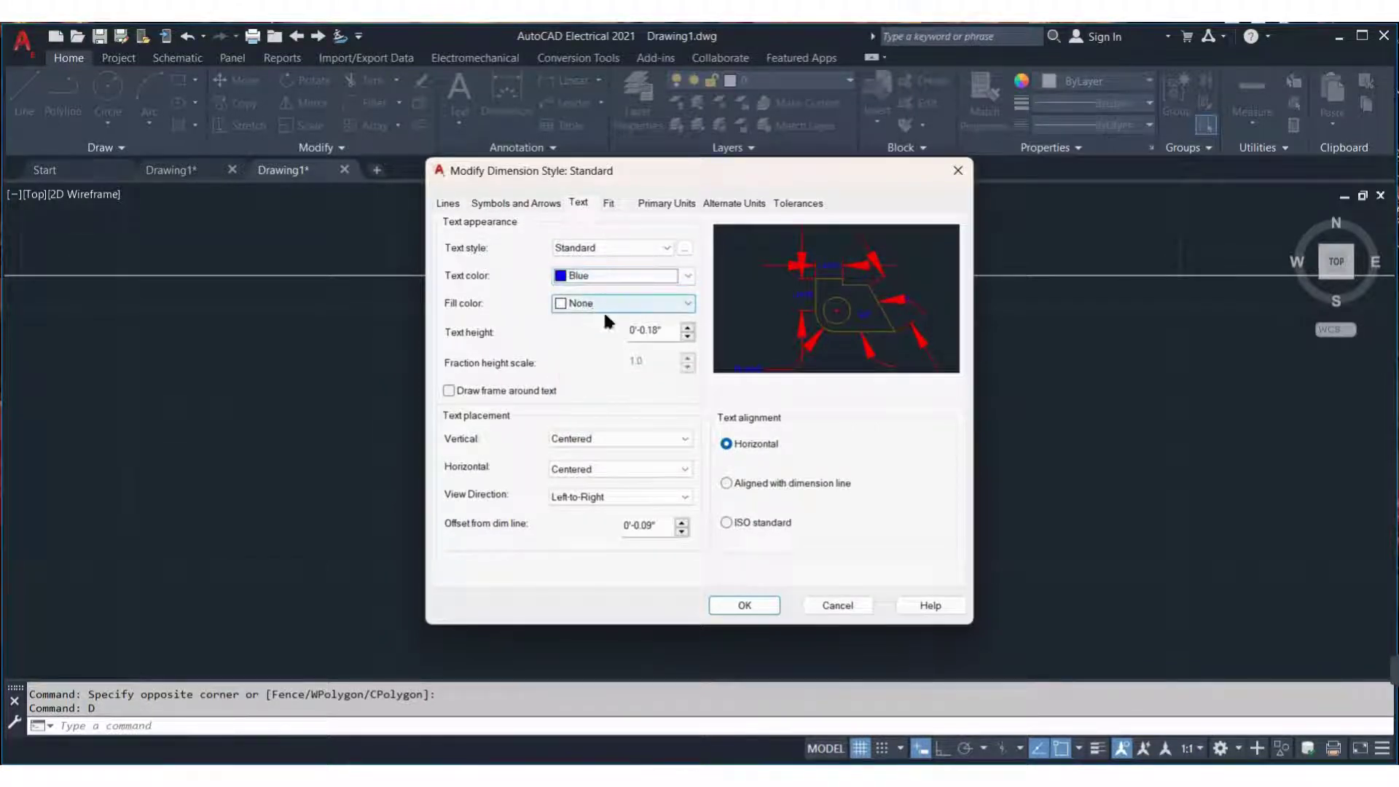
left_click_drag(660, 330, 580, 331)
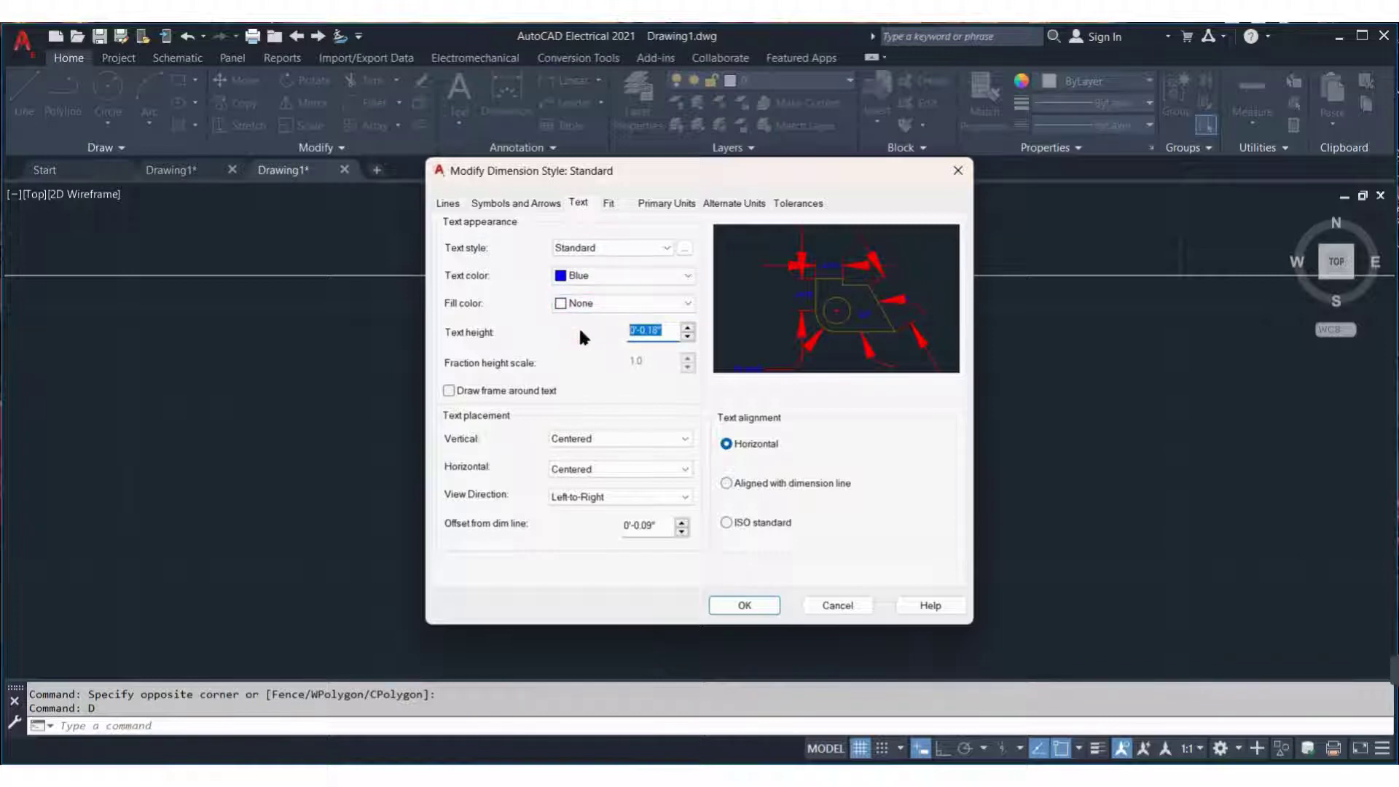
type("1.5")
Set primary units to Engineering with 0'-0.0" precision and close the style manager
left_click(610, 205)
left_click(664, 206)
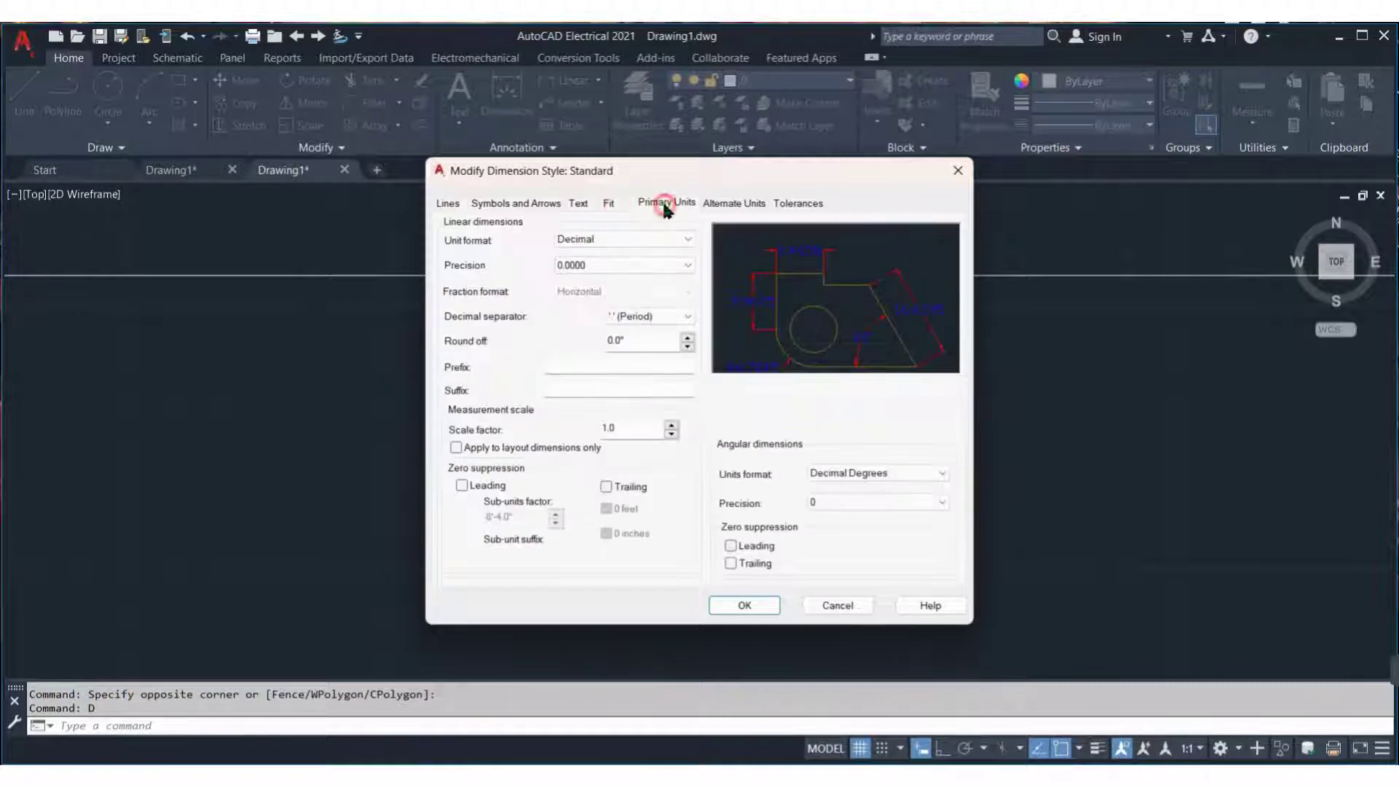
left_click(607, 237)
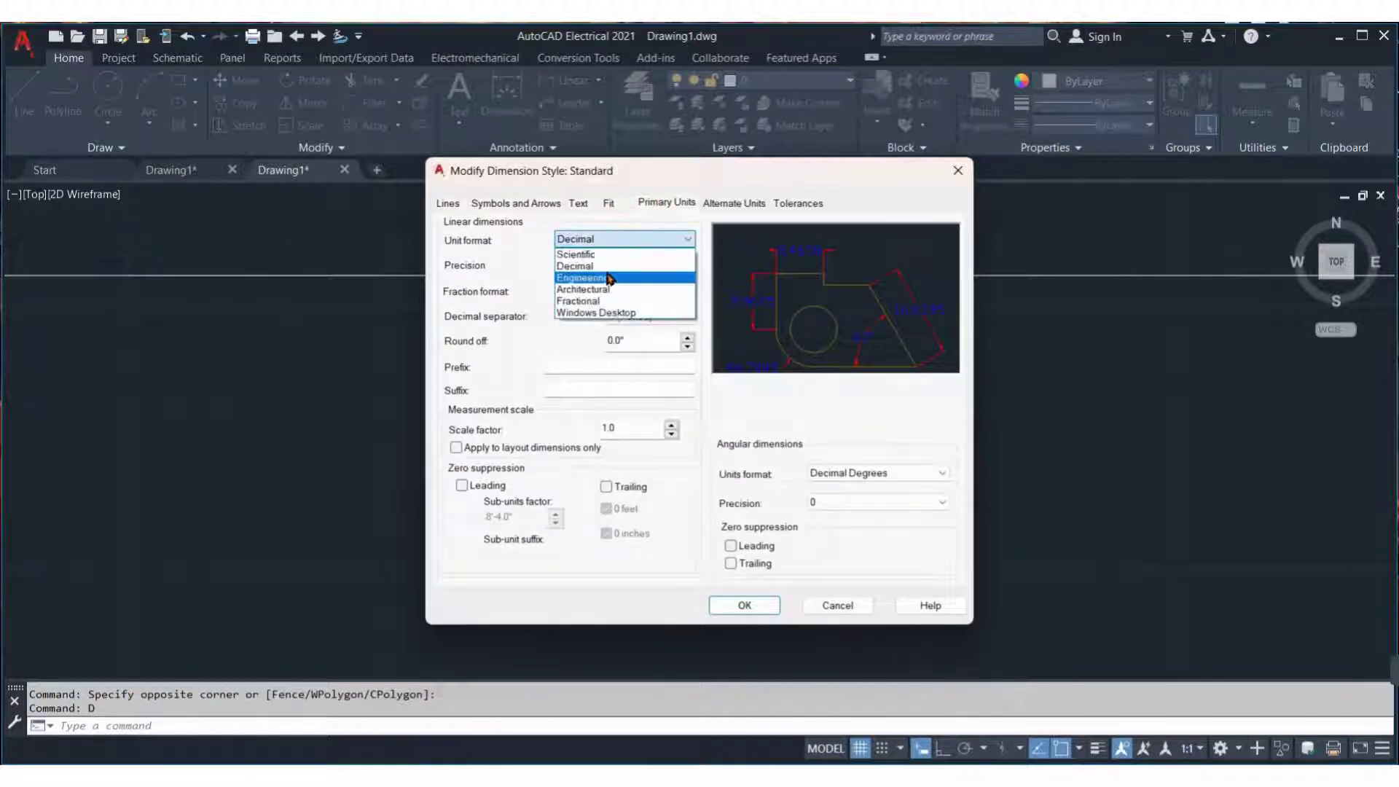
left_click(607, 275)
left_click(596, 261)
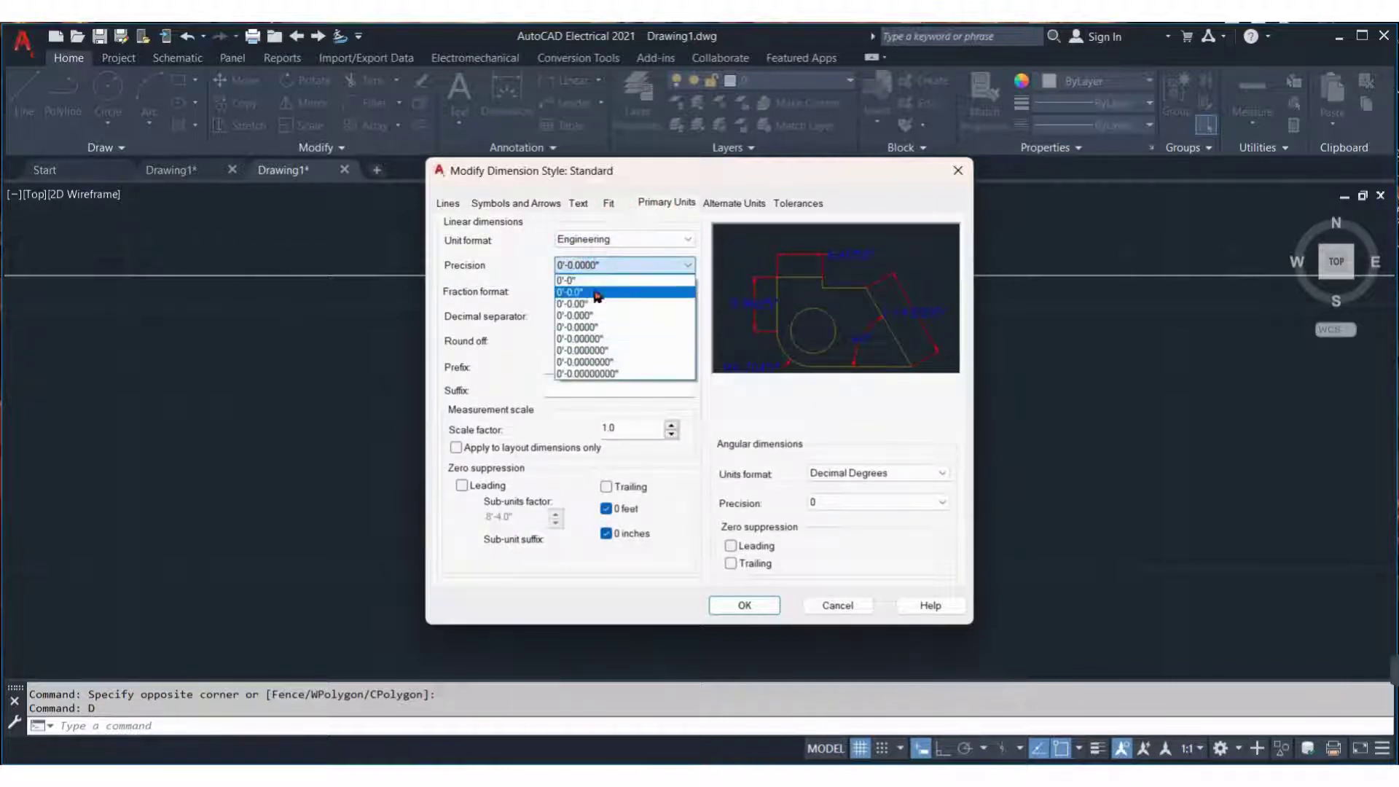
left_click(593, 290)
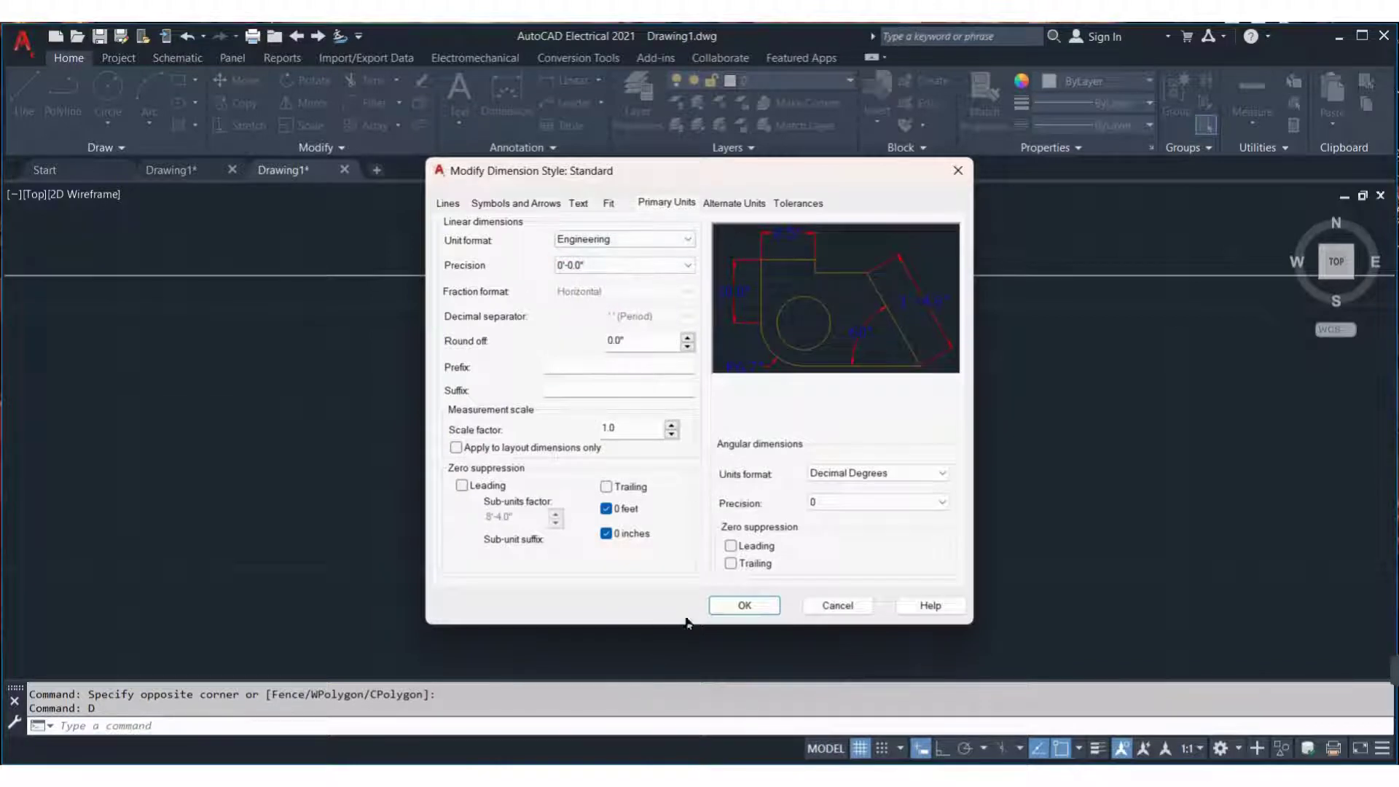
left_click(738, 607)
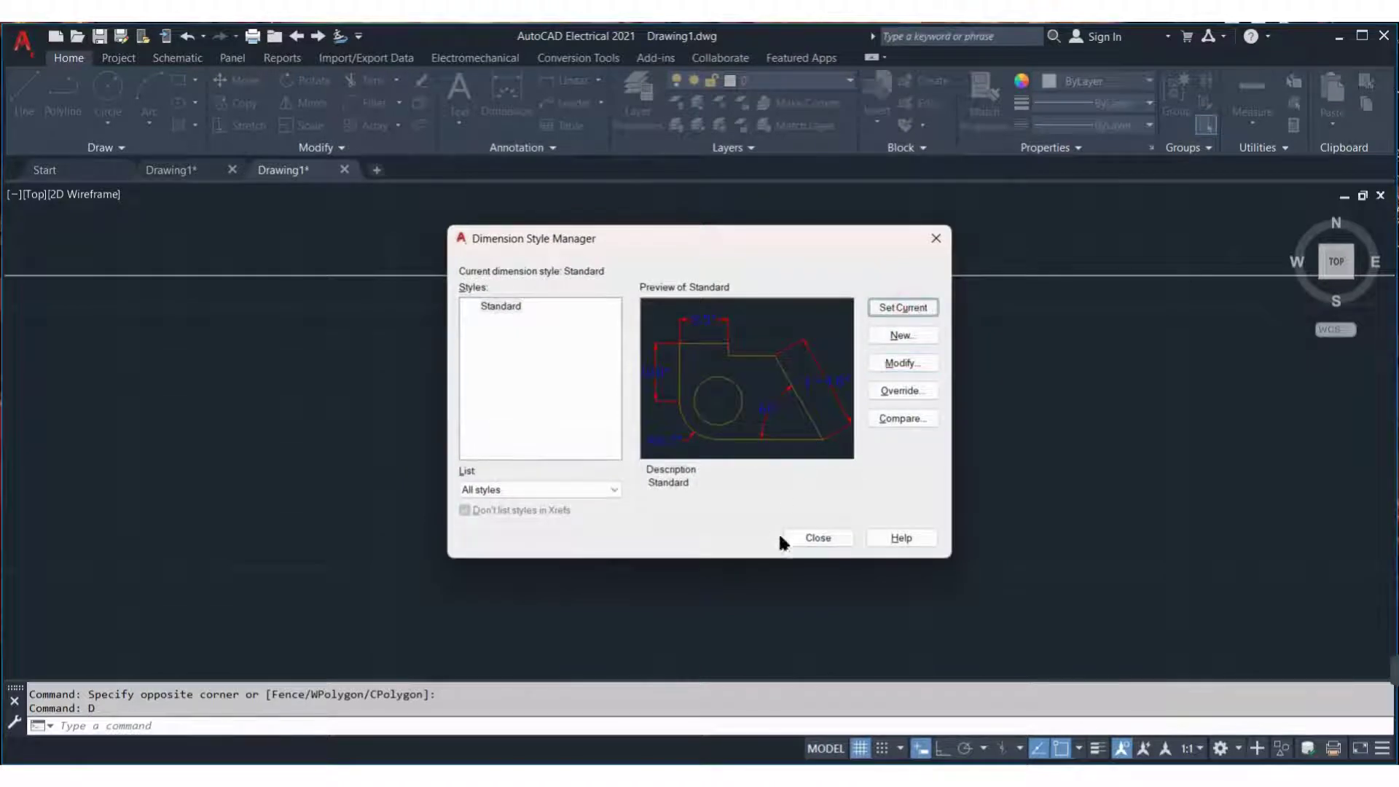
left_click(814, 538)
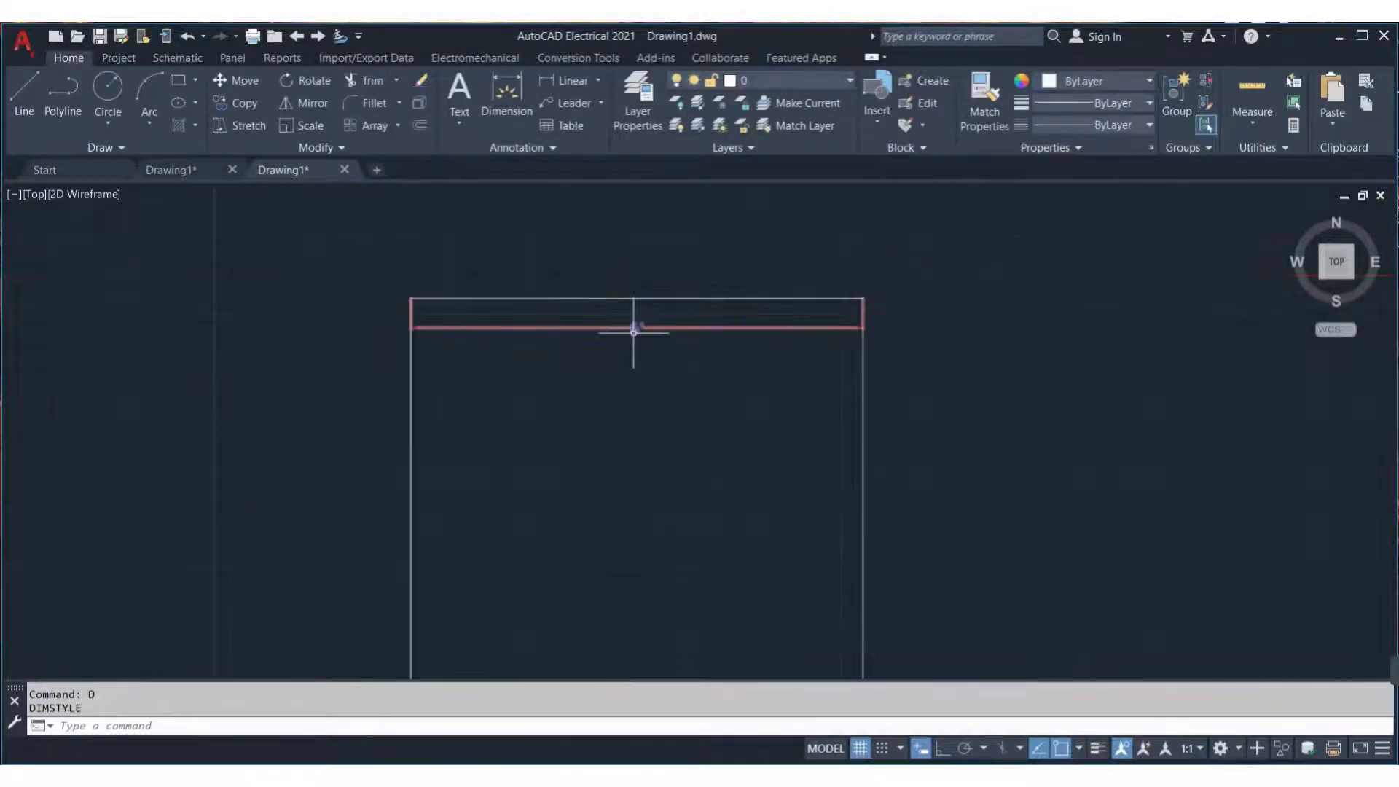
Delete the extra horizontal line near the top of the square
scroll(696, 370, "up", 2)
left_click(695, 370)
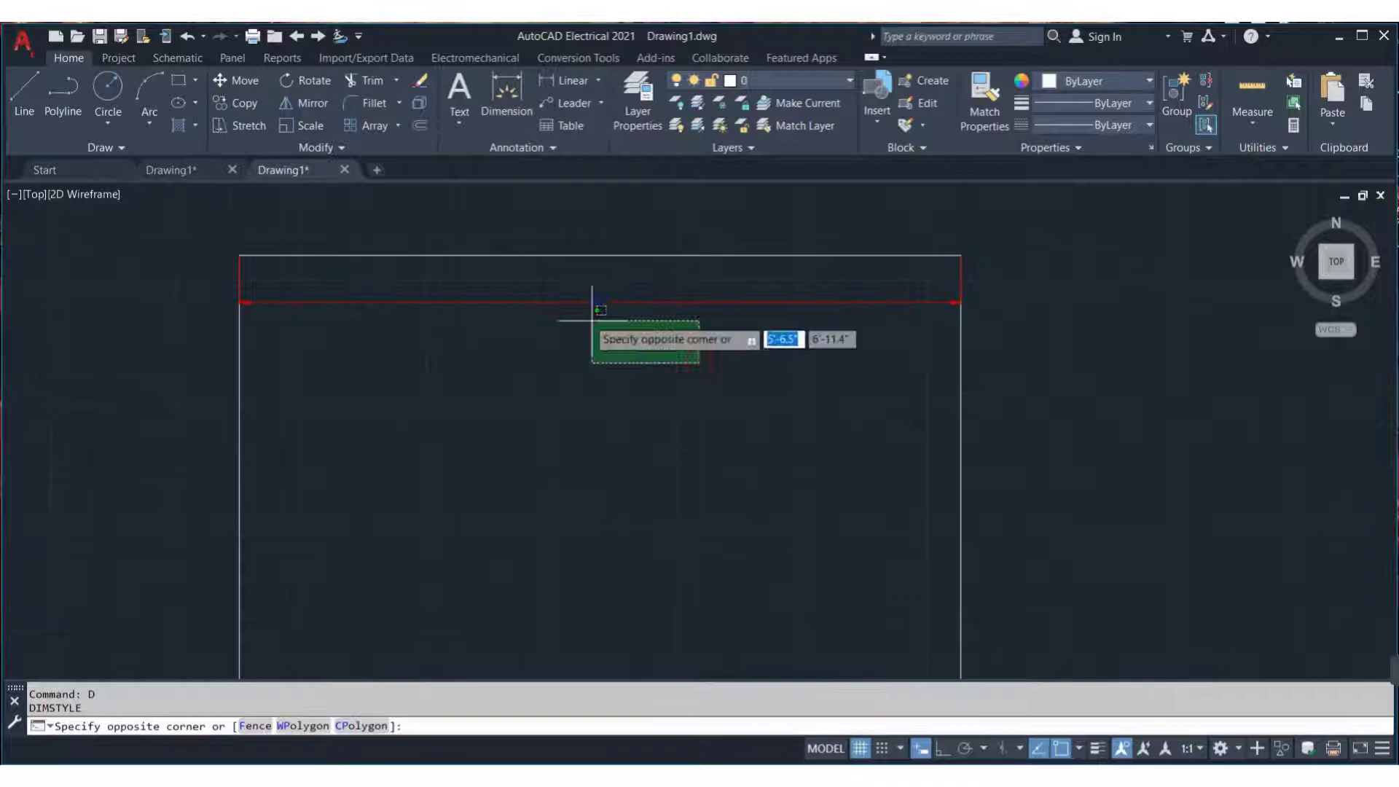
left_click(557, 291)
key("Delete")
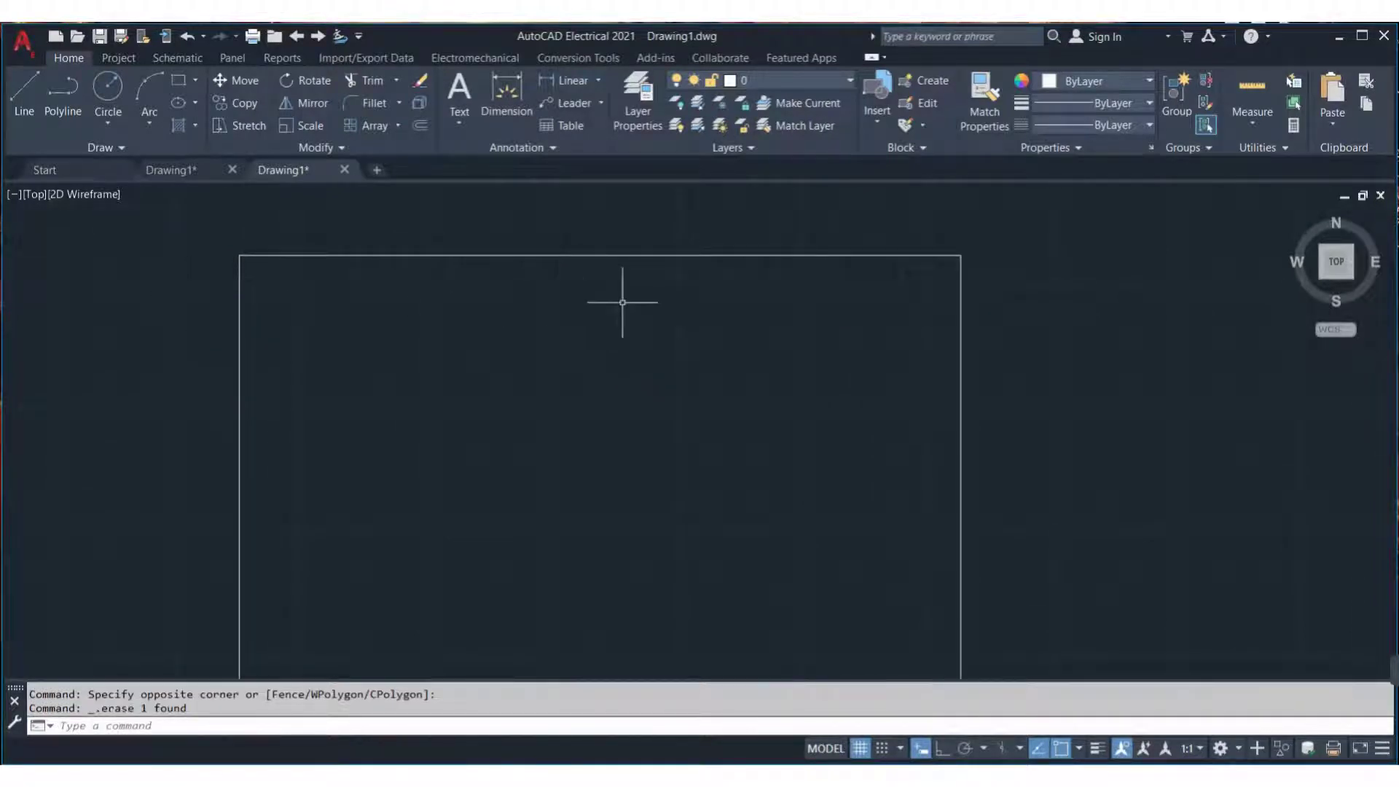
Explode the panel rectangle into separate lines
left_click(1115, 343)
left_click(903, 324)
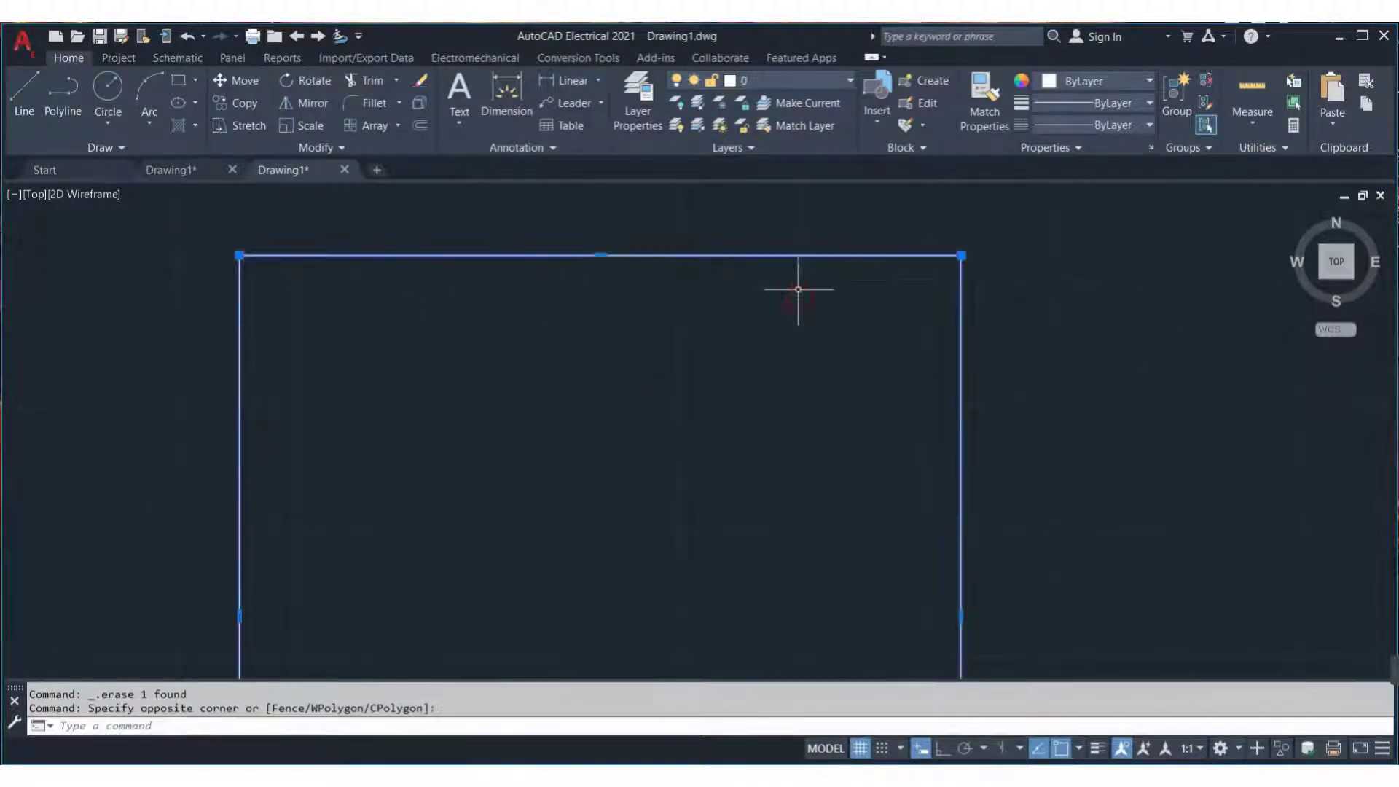
left_click(418, 108)
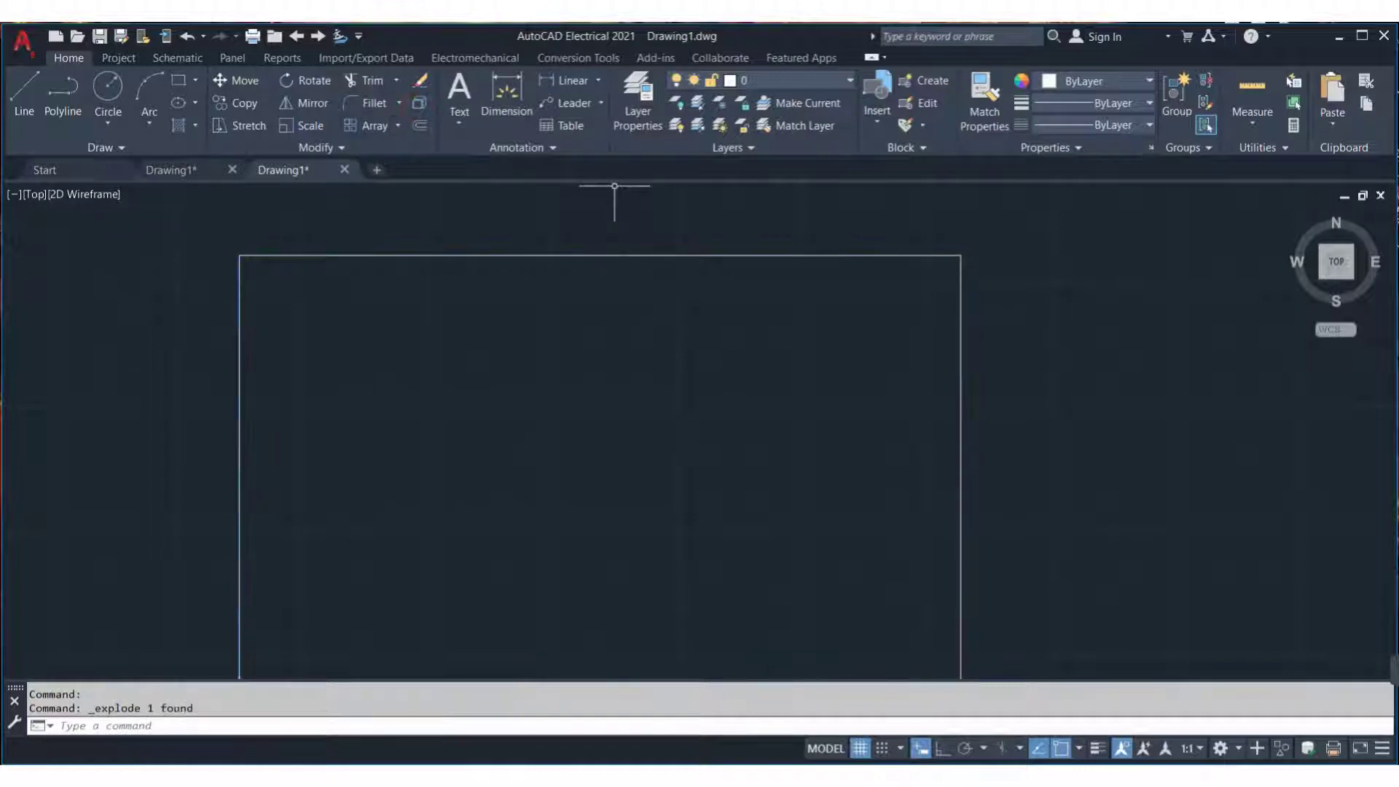
scroll(523, 277, "down", 5)
middle_click_drag(502, 358, 422, 397)
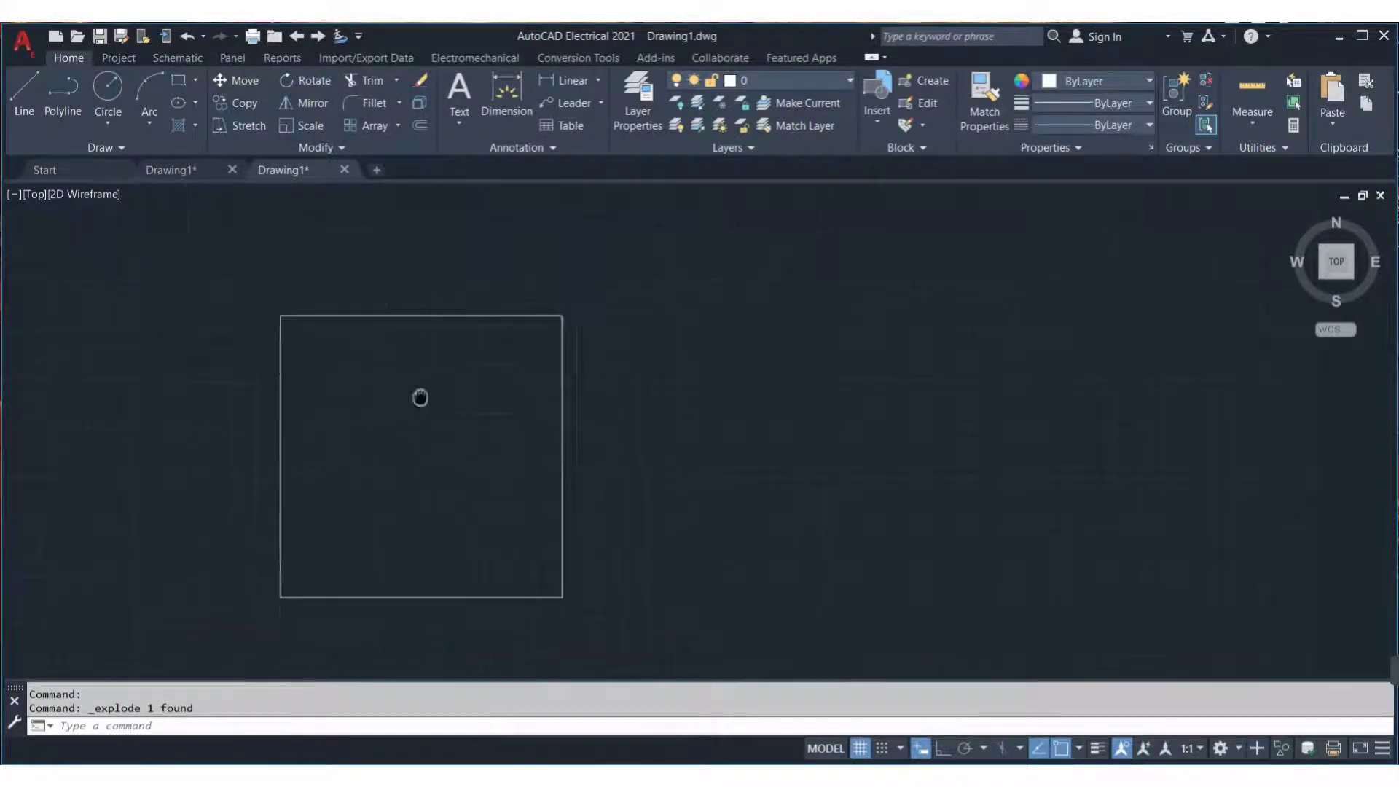
Offset the right edge by 2 twice and the top edge downward, forming three columns
left_click(641, 422)
left_click(564, 418)
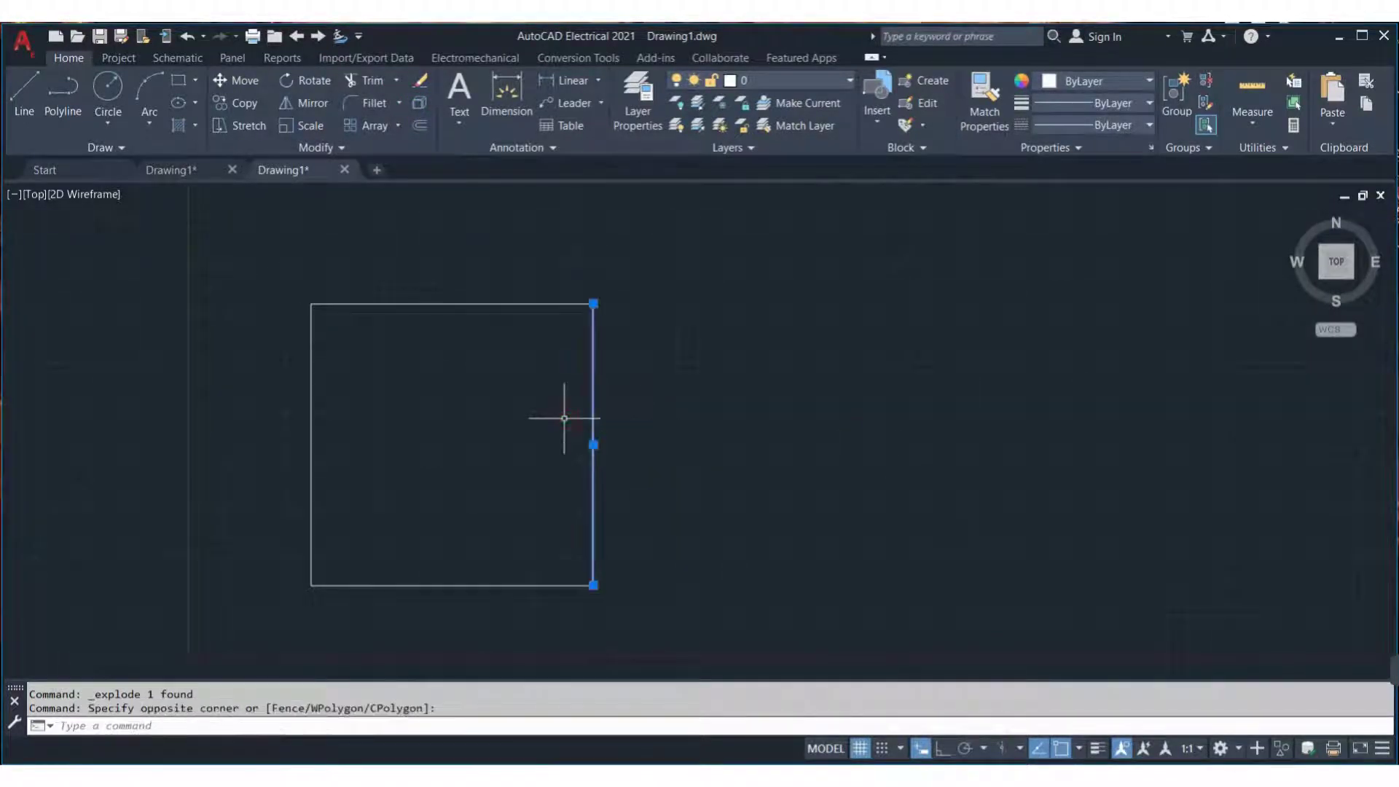
type("o")
key("Return")
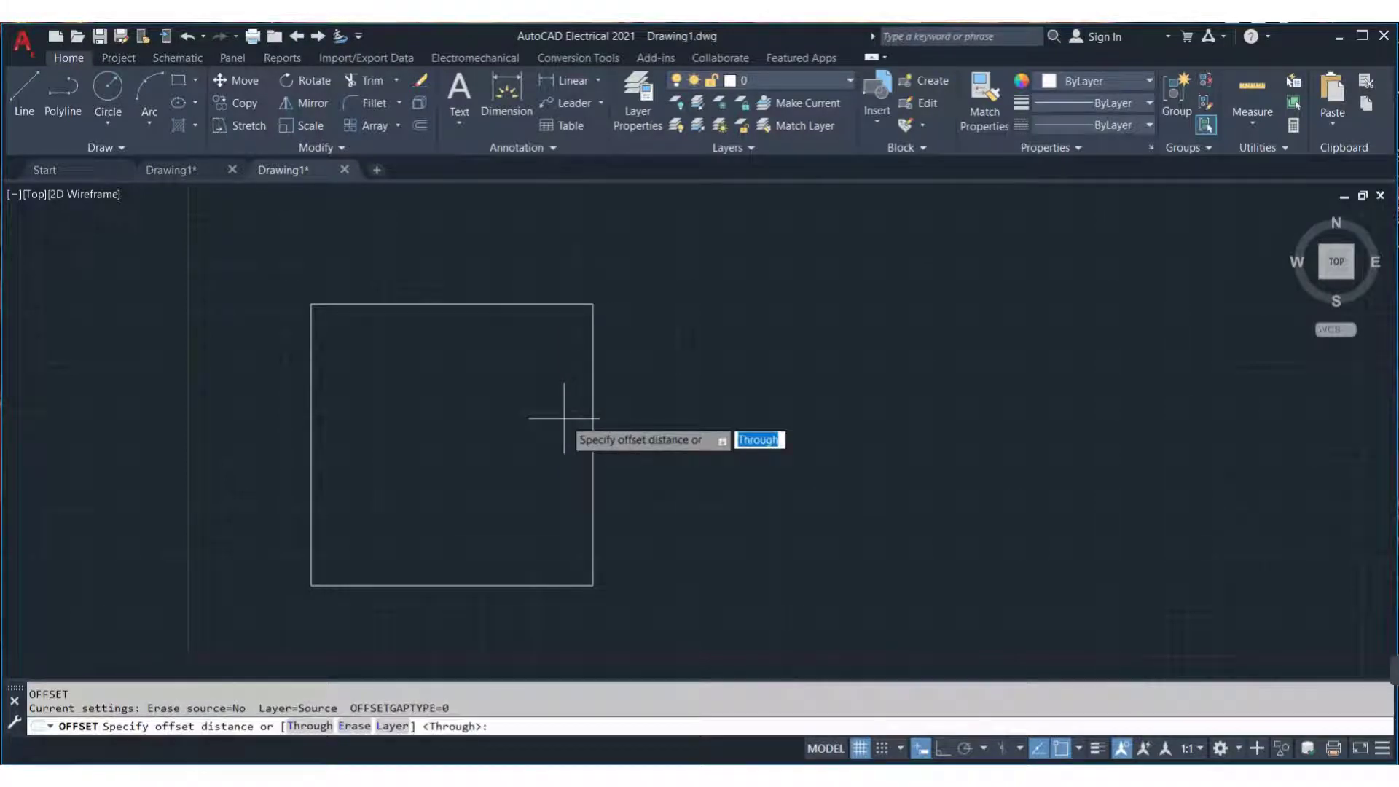
type("2")
key("Return")
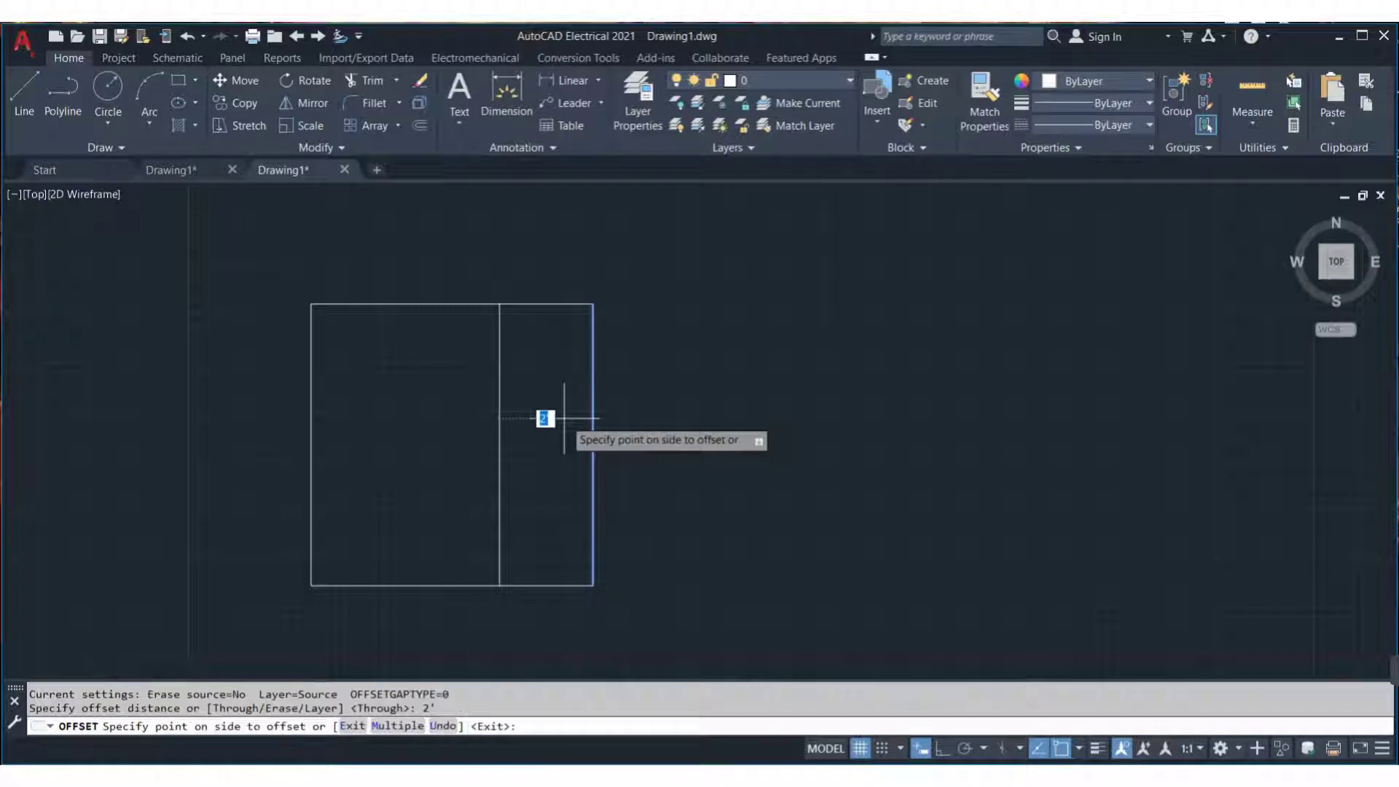
left_click(563, 416)
left_click(498, 434)
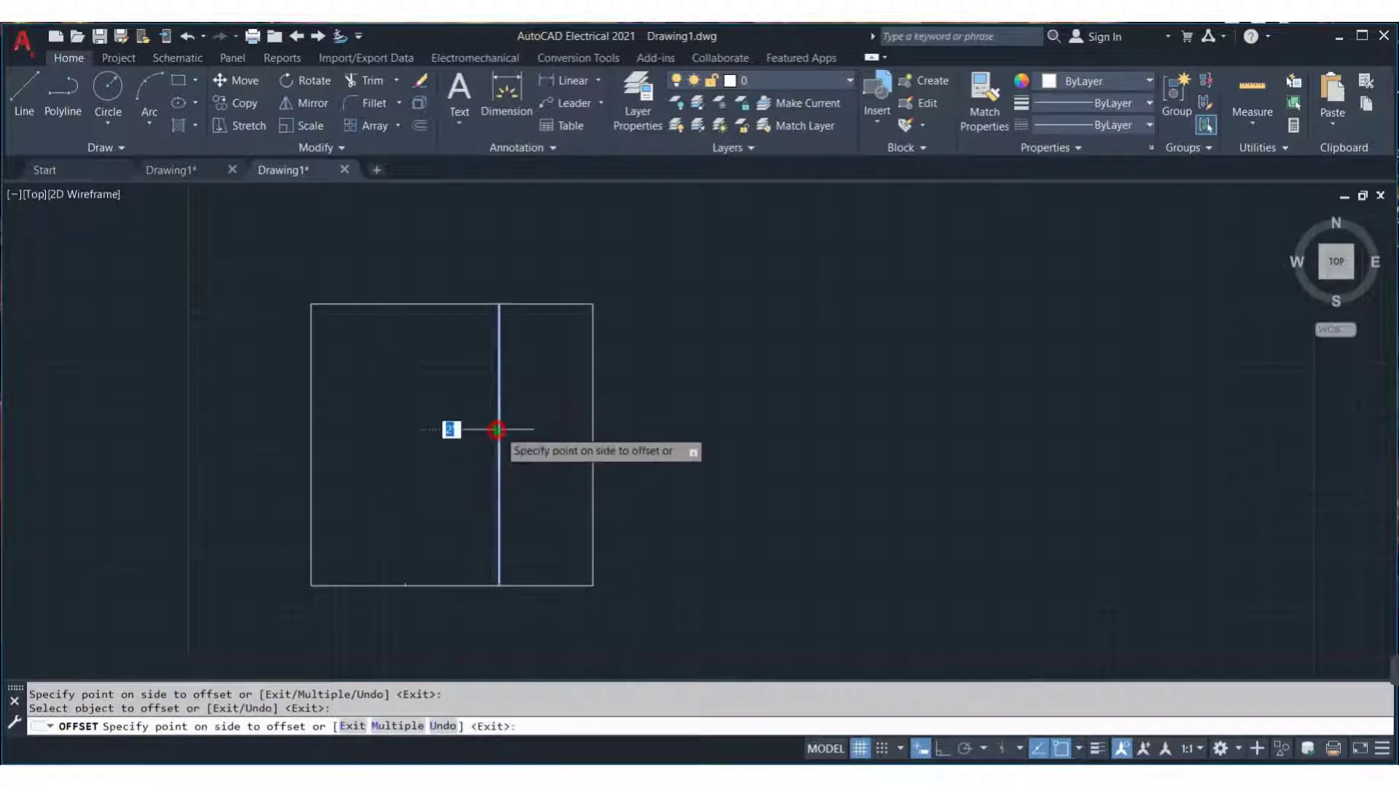
left_click(394, 433)
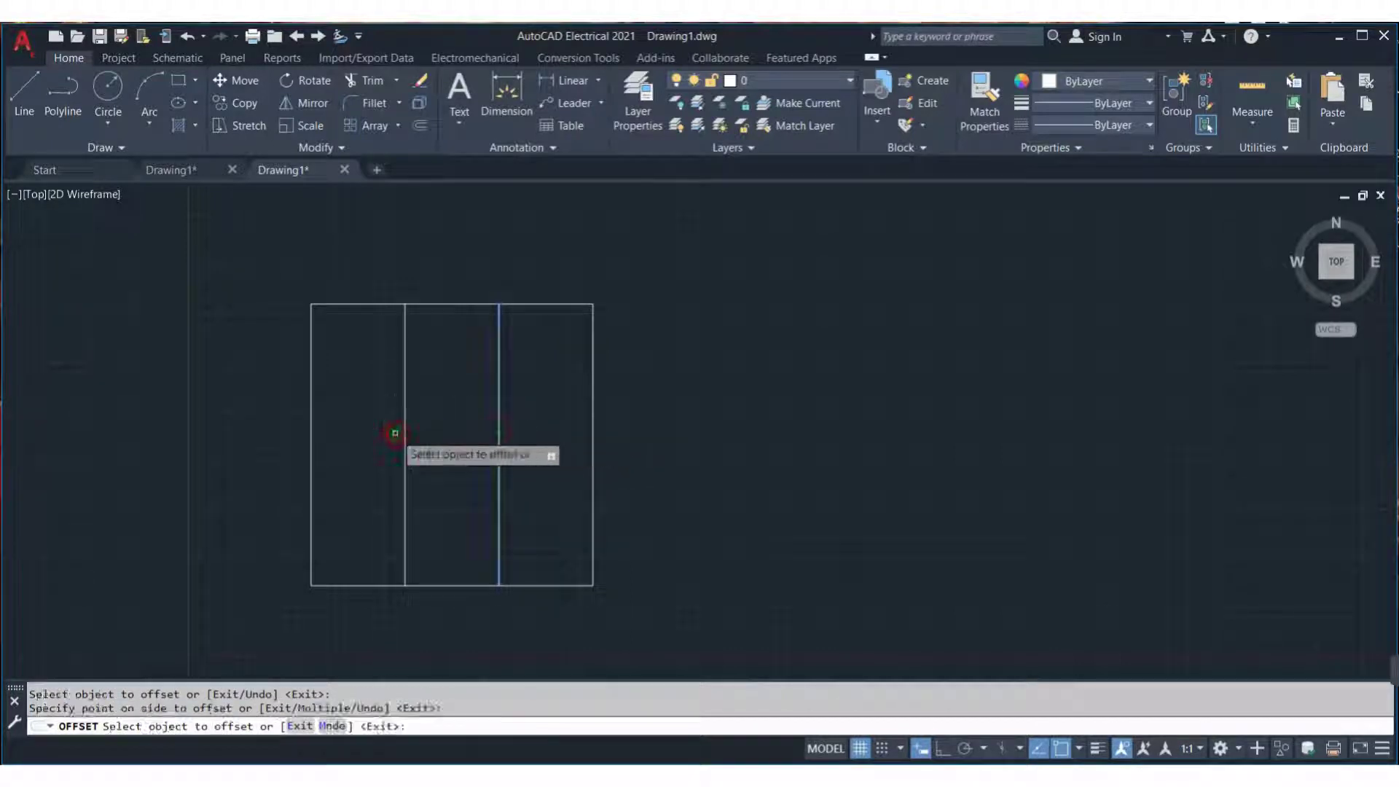
left_click(453, 303)
left_click(448, 379)
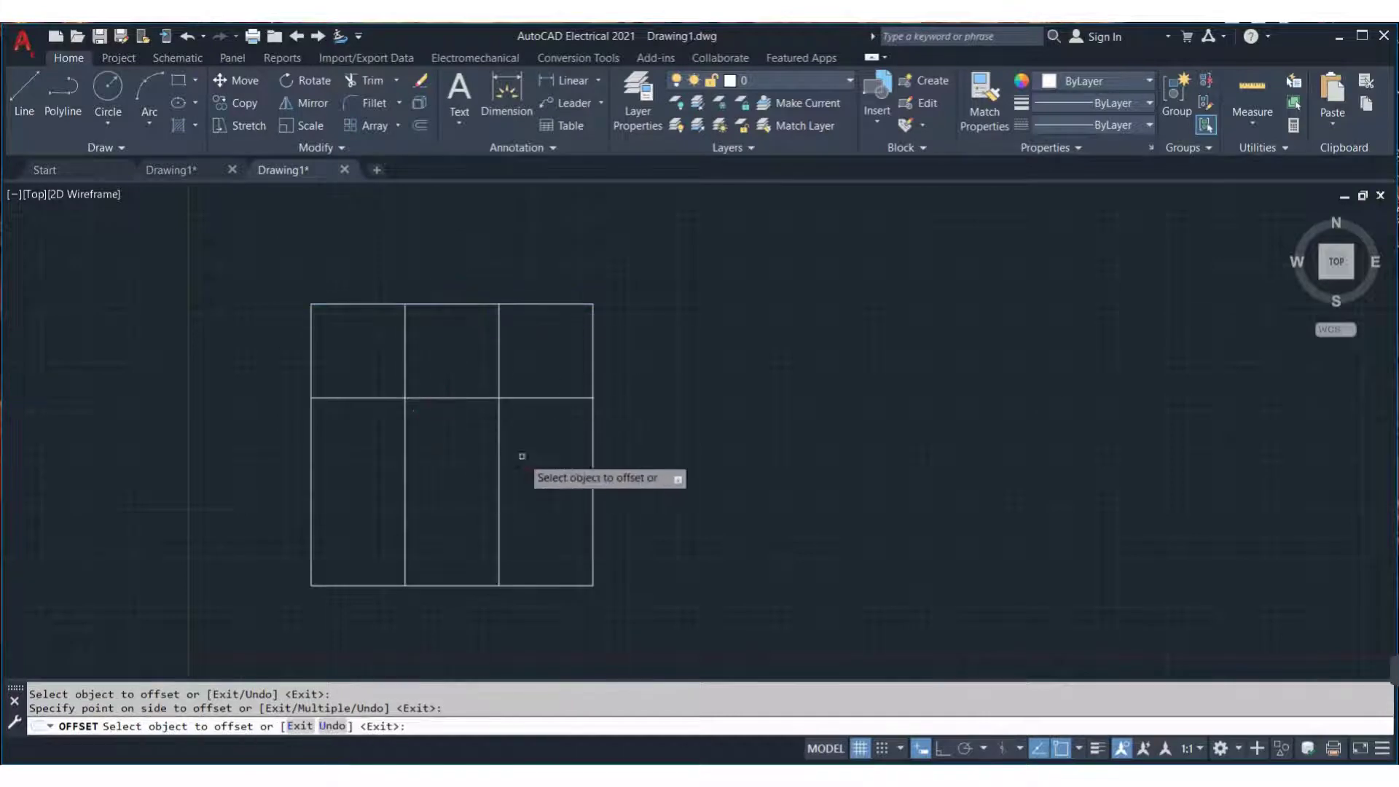
key("Escape")
Pan to the panel's top-left corner and select the top horizontal line
scroll(354, 304, "up", 2)
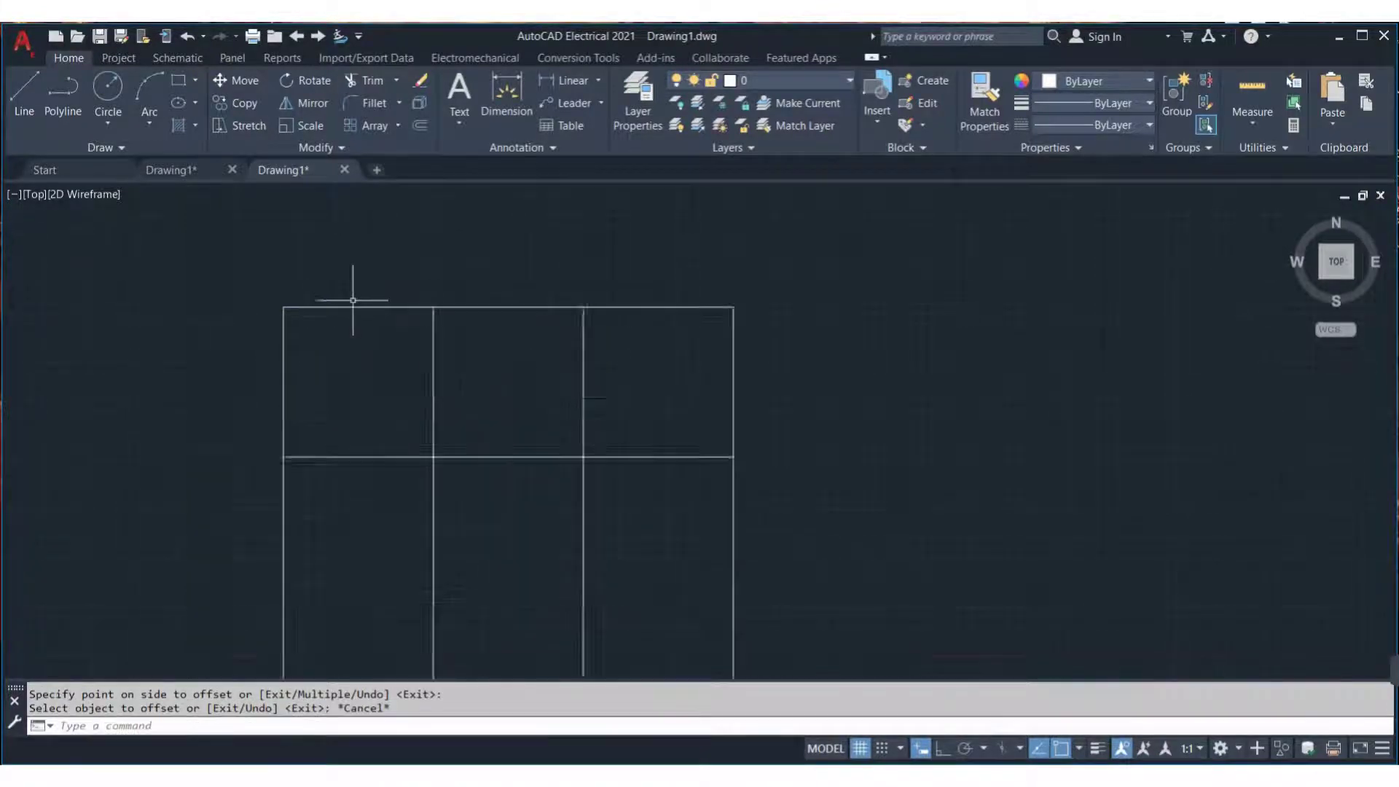
scroll(357, 313, "up", 2)
scroll(382, 359, "up", 2)
mouse_move(382, 359)
middle_mouse_down()
mouse_move(562, 366)
mouse_move(603, 298)
middle_mouse_up()
left_click(599, 253)
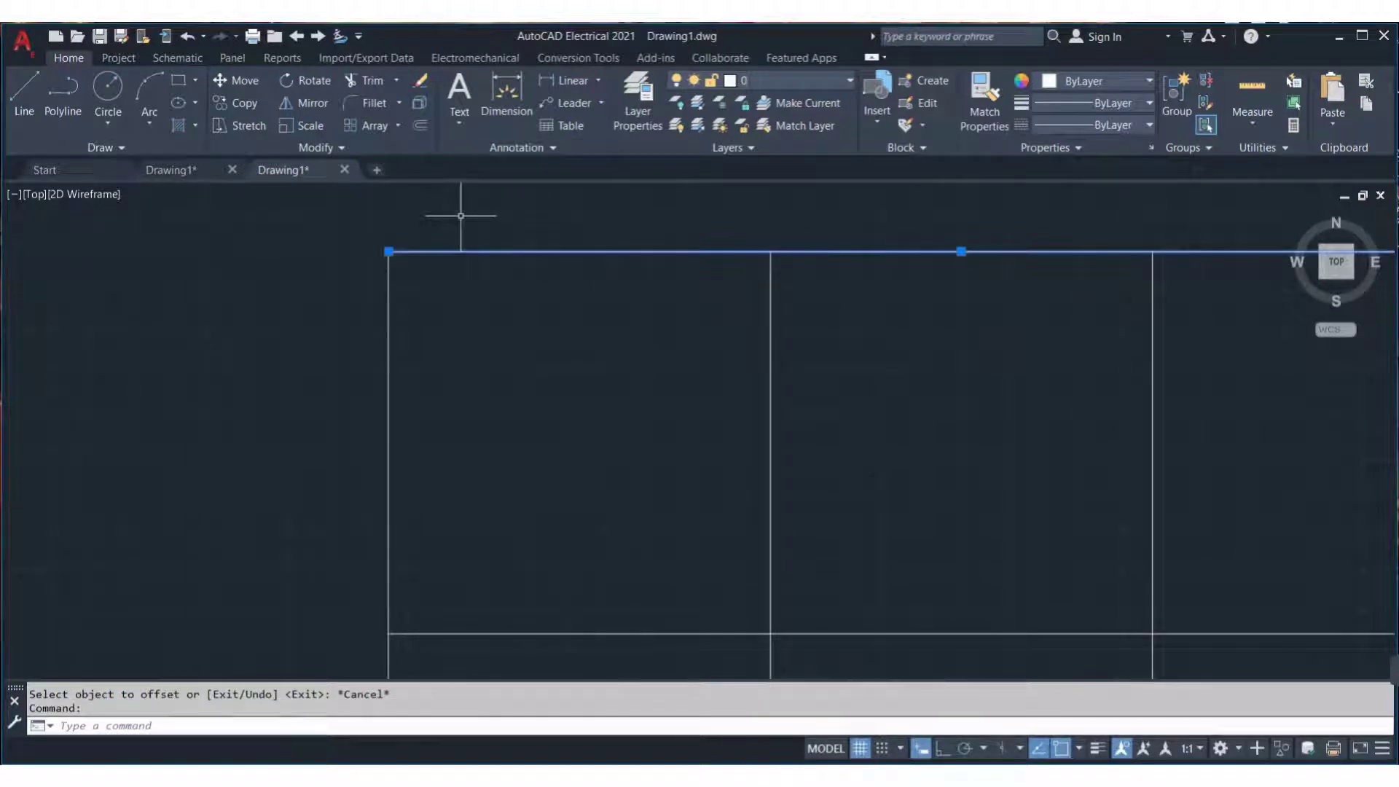
Offset the top line and left outer line inward by 0.5 to double them
type("o")
key("Return")
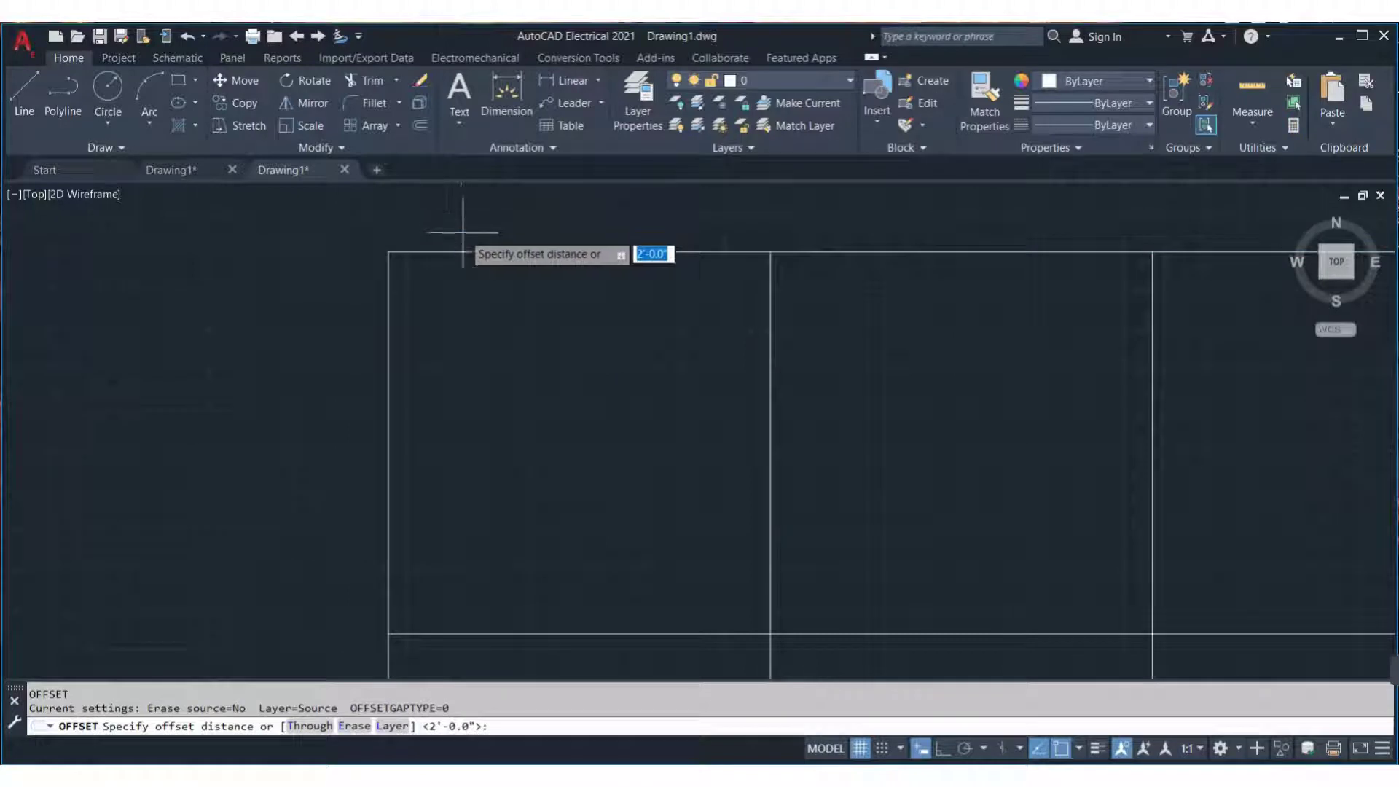
type("0.5")
key("Return")
left_click(462, 252)
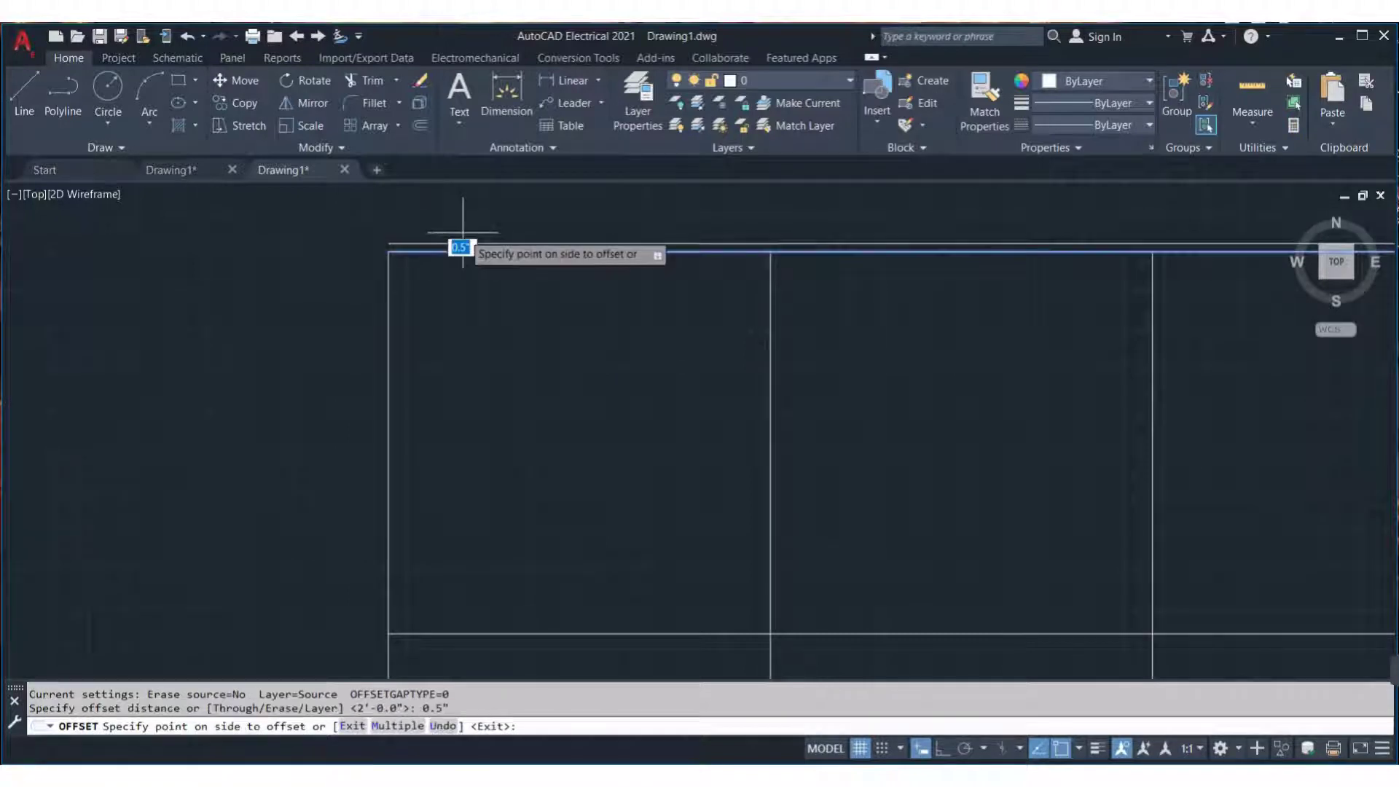
left_click(409, 406)
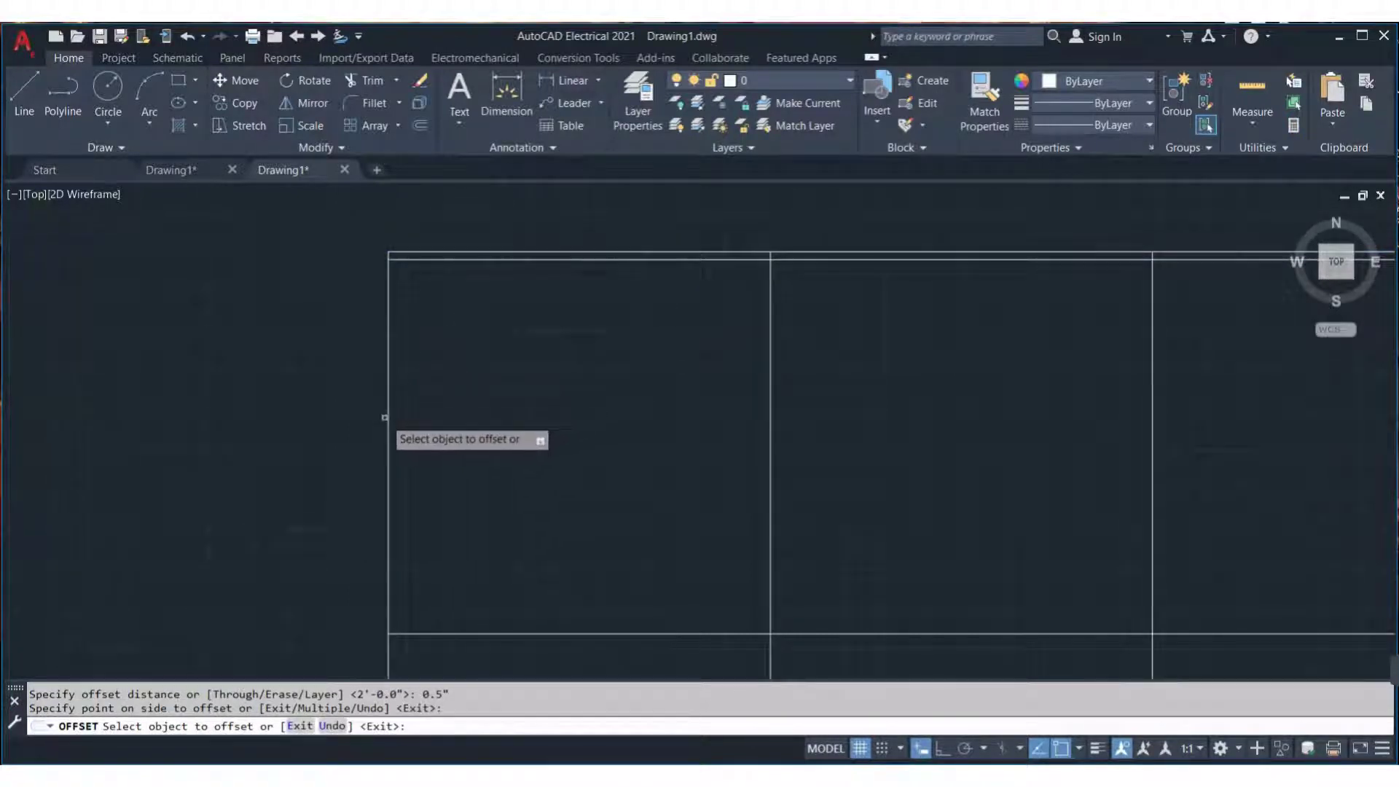
left_click(389, 419)
left_click(494, 422)
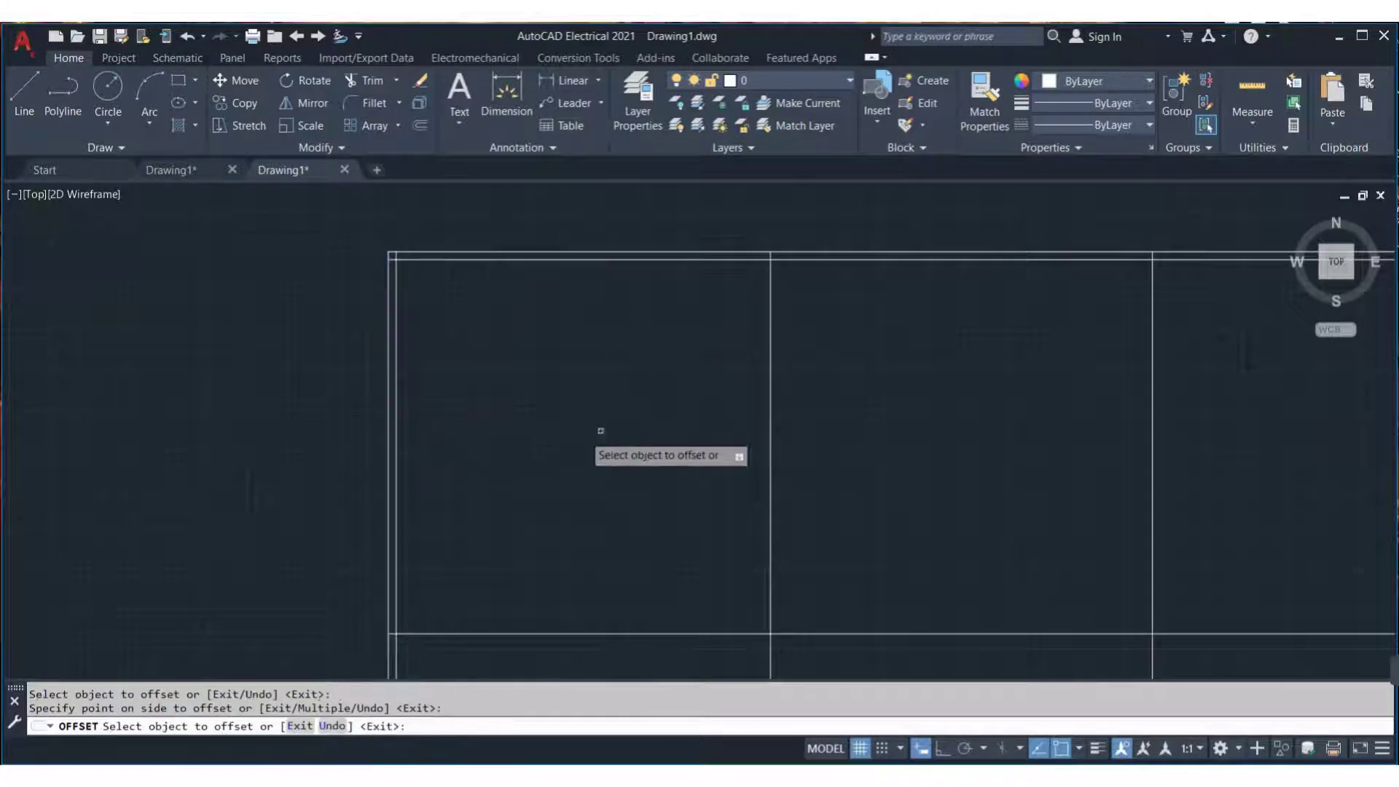
Double the middle vertical line on both sides and the lower horizontal line
left_click(771, 390)
left_click(812, 397)
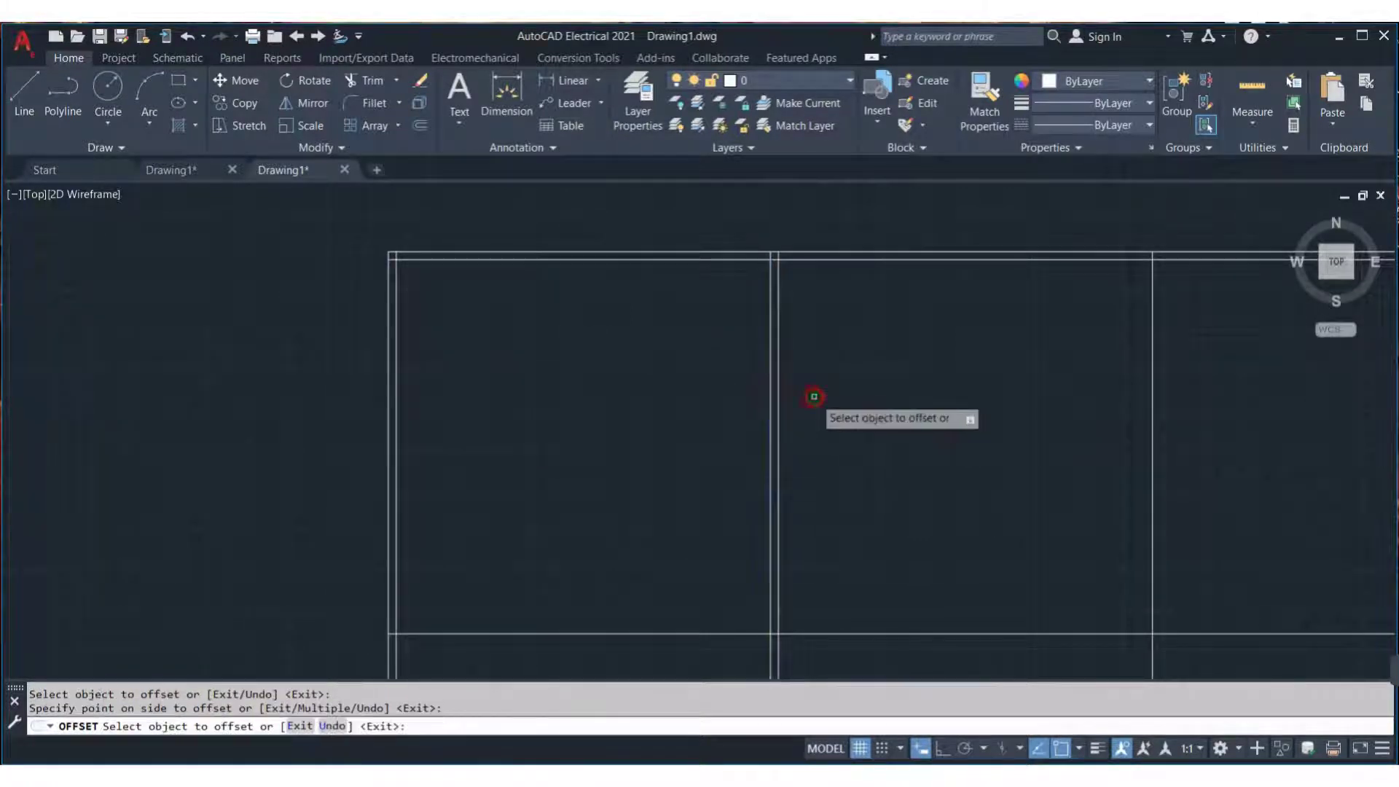
left_click(766, 405)
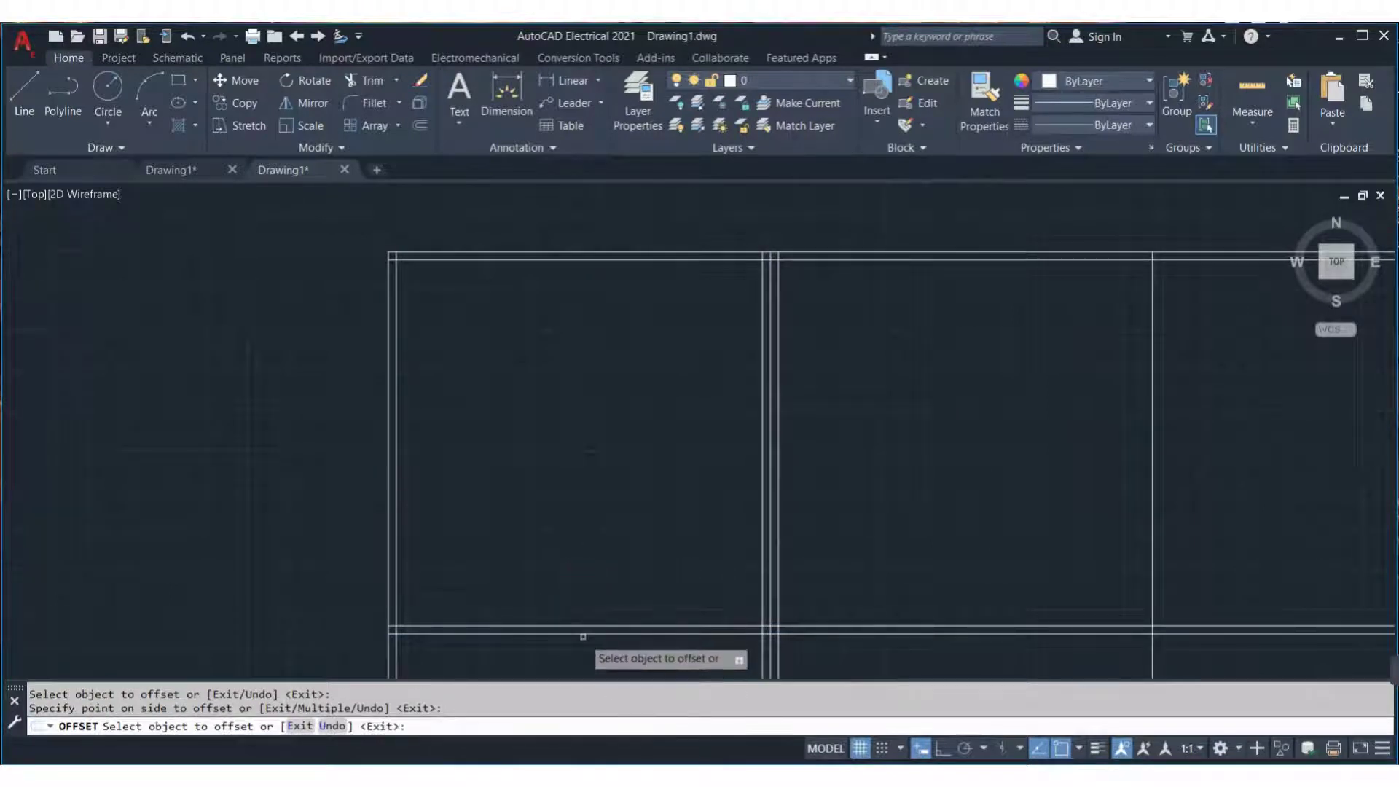
left_click(579, 633)
left_click(581, 673)
Add parallel copies beside the other vertical divider, inside the right edge, and above the bottom edge
scroll(866, 537, "down", 2)
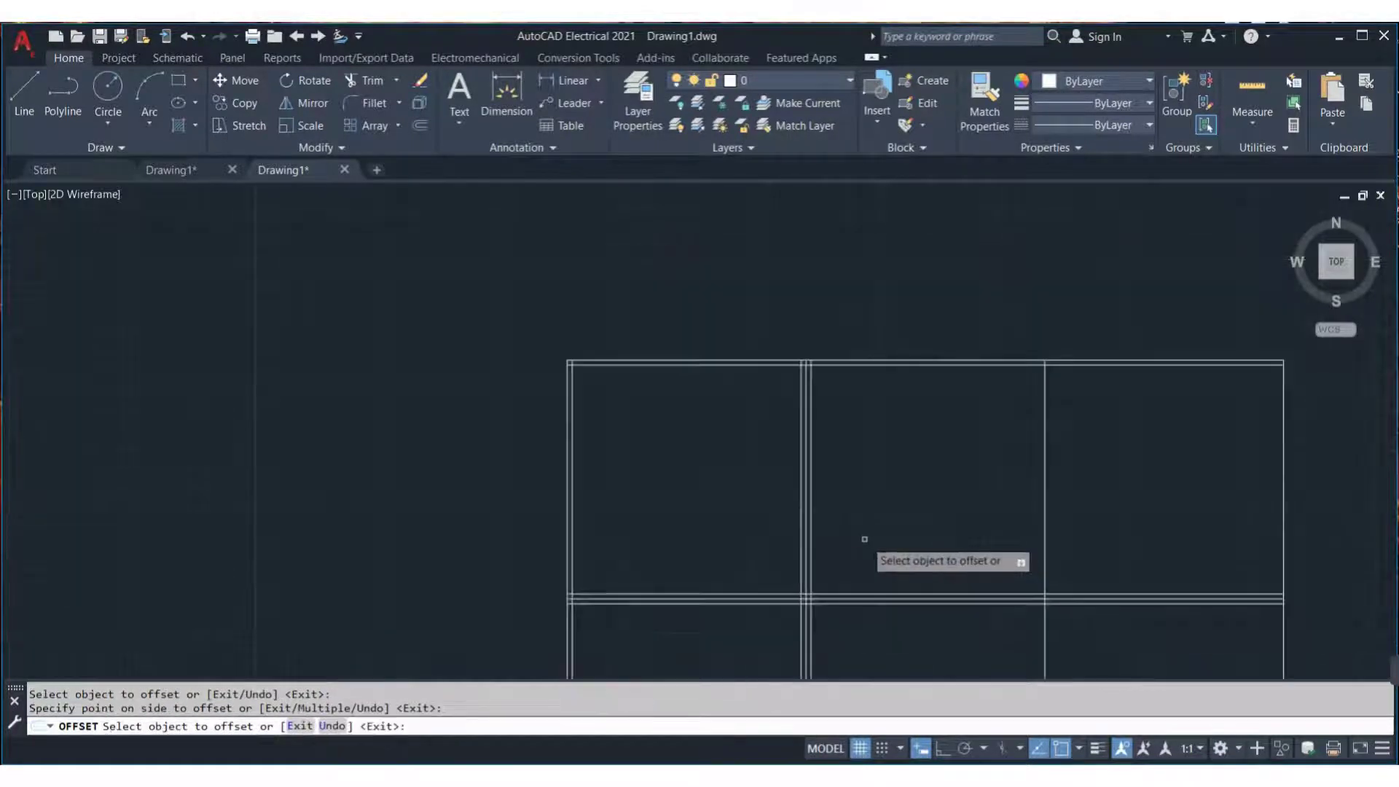
mouse_move(865, 537)
middle_mouse_down()
mouse_move(477, 441)
mouse_move(452, 357)
middle_mouse_up()
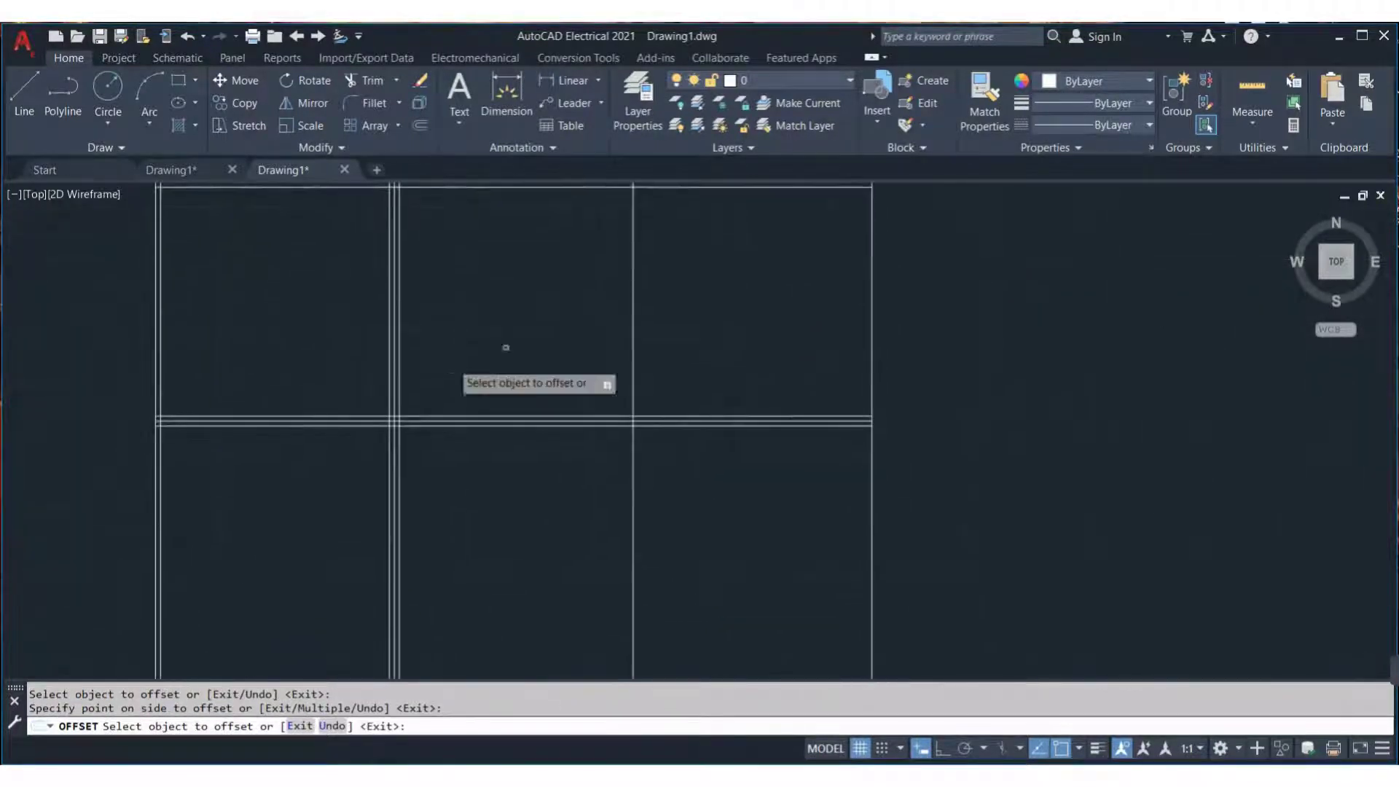
left_click(631, 337)
left_click(635, 344)
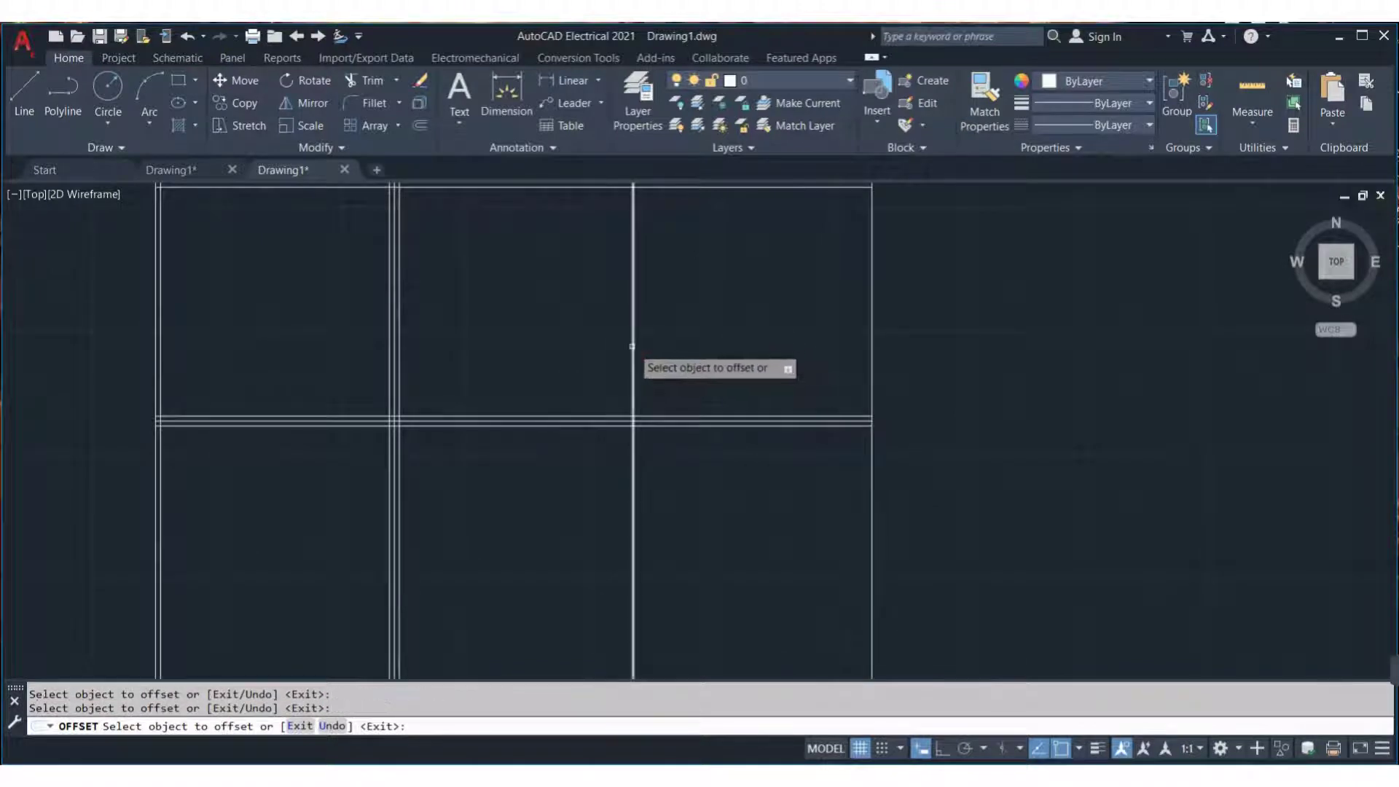
left_click(633, 349)
left_click(634, 360)
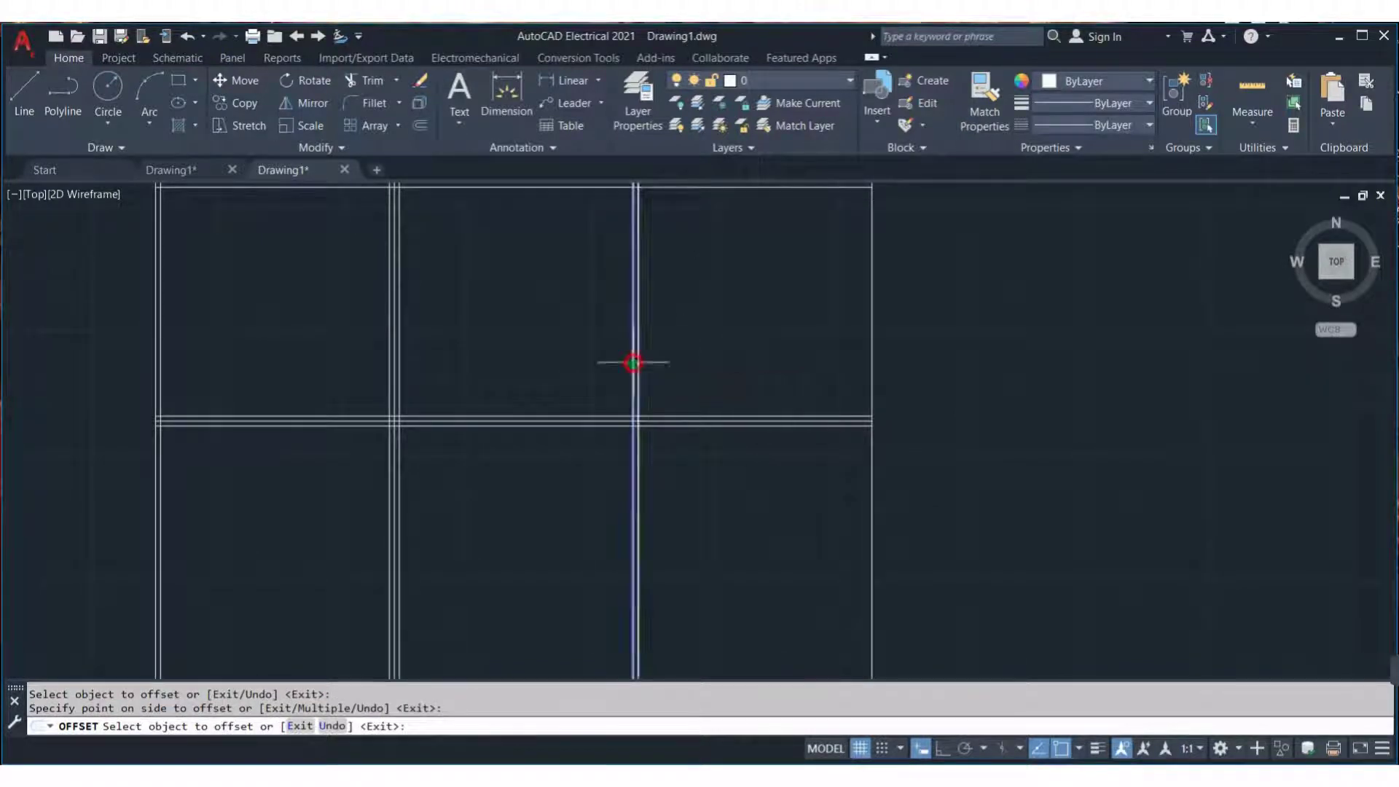
left_click(867, 346)
left_click(818, 350)
scroll(817, 352, "down", 5)
scroll(765, 478, "up", 4)
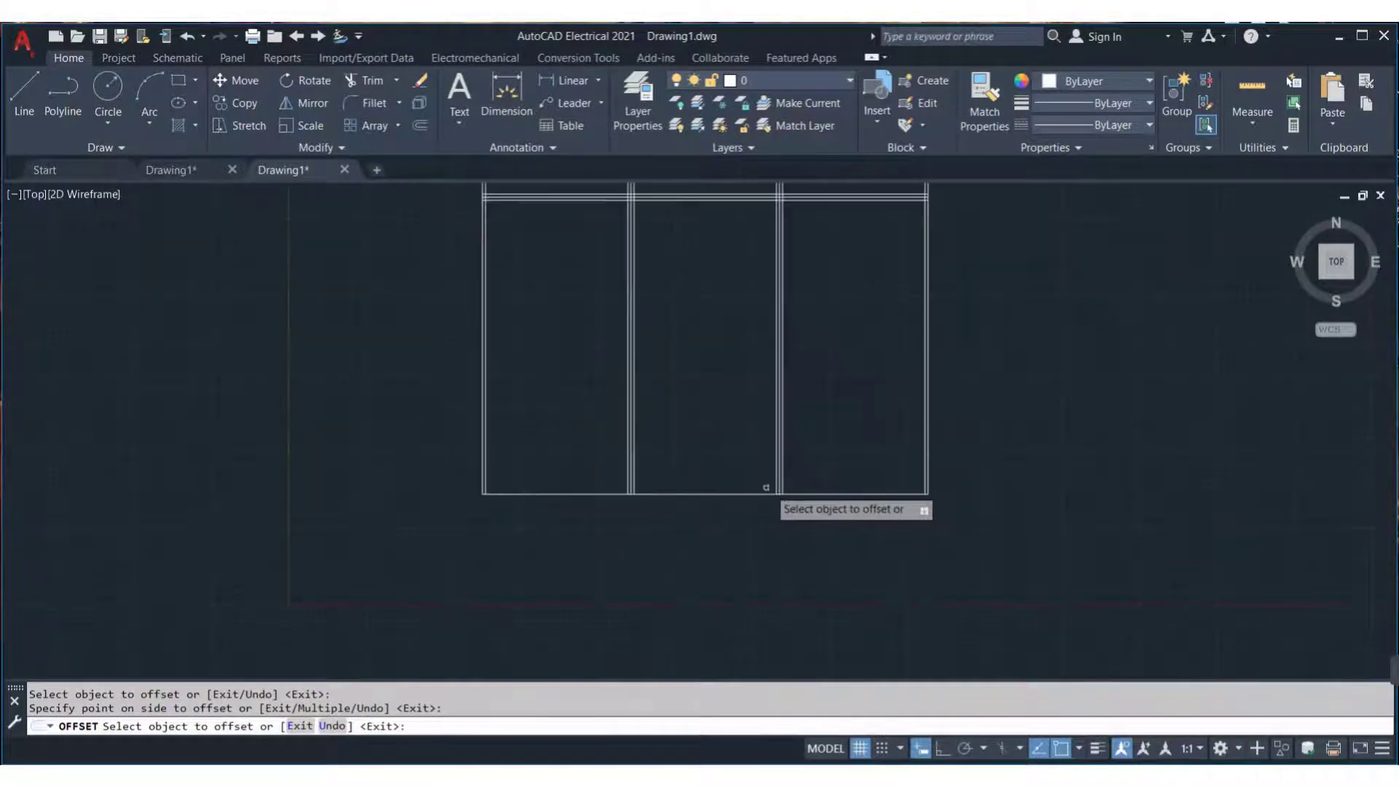
left_click(765, 493)
left_click(745, 454)
scroll(740, 450, "up", 2)
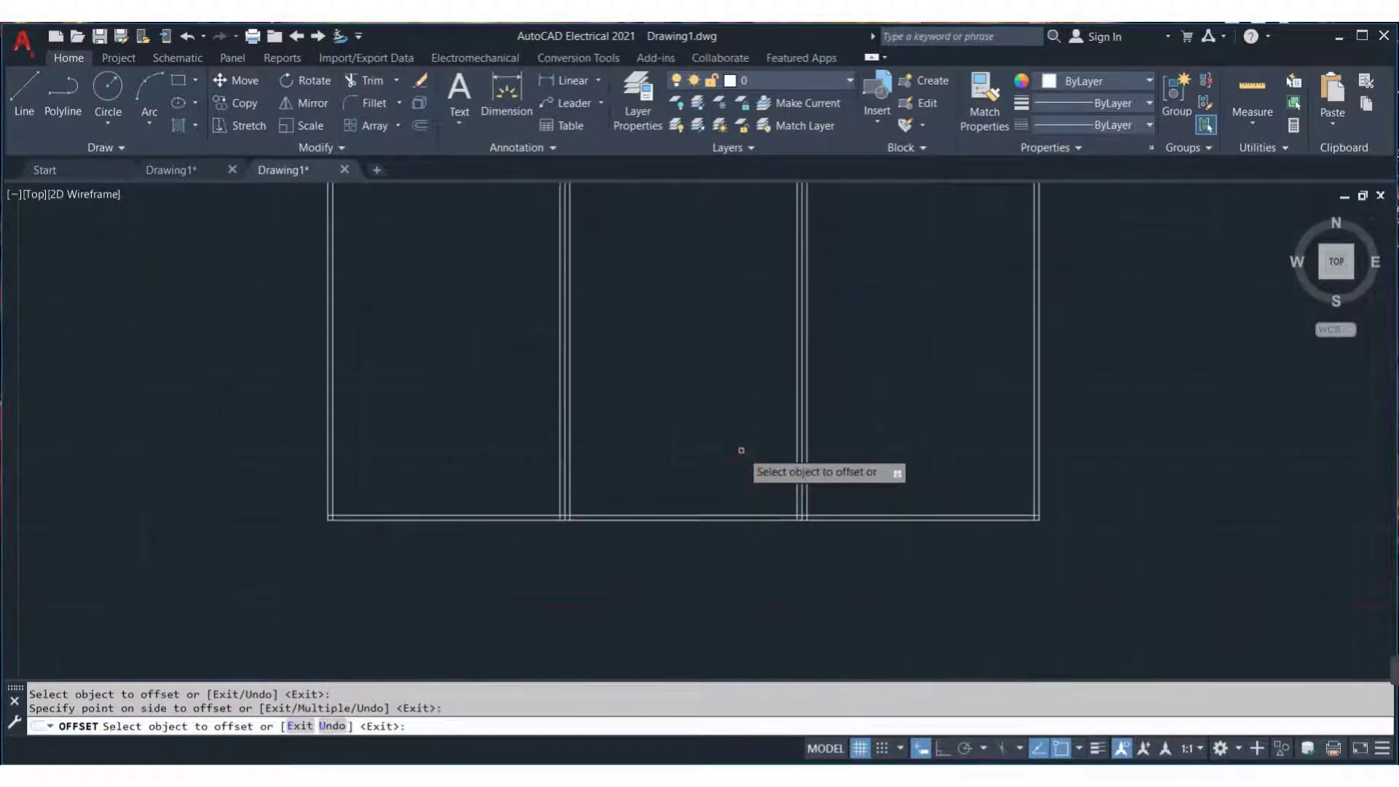
key("Escape")
type("TR")
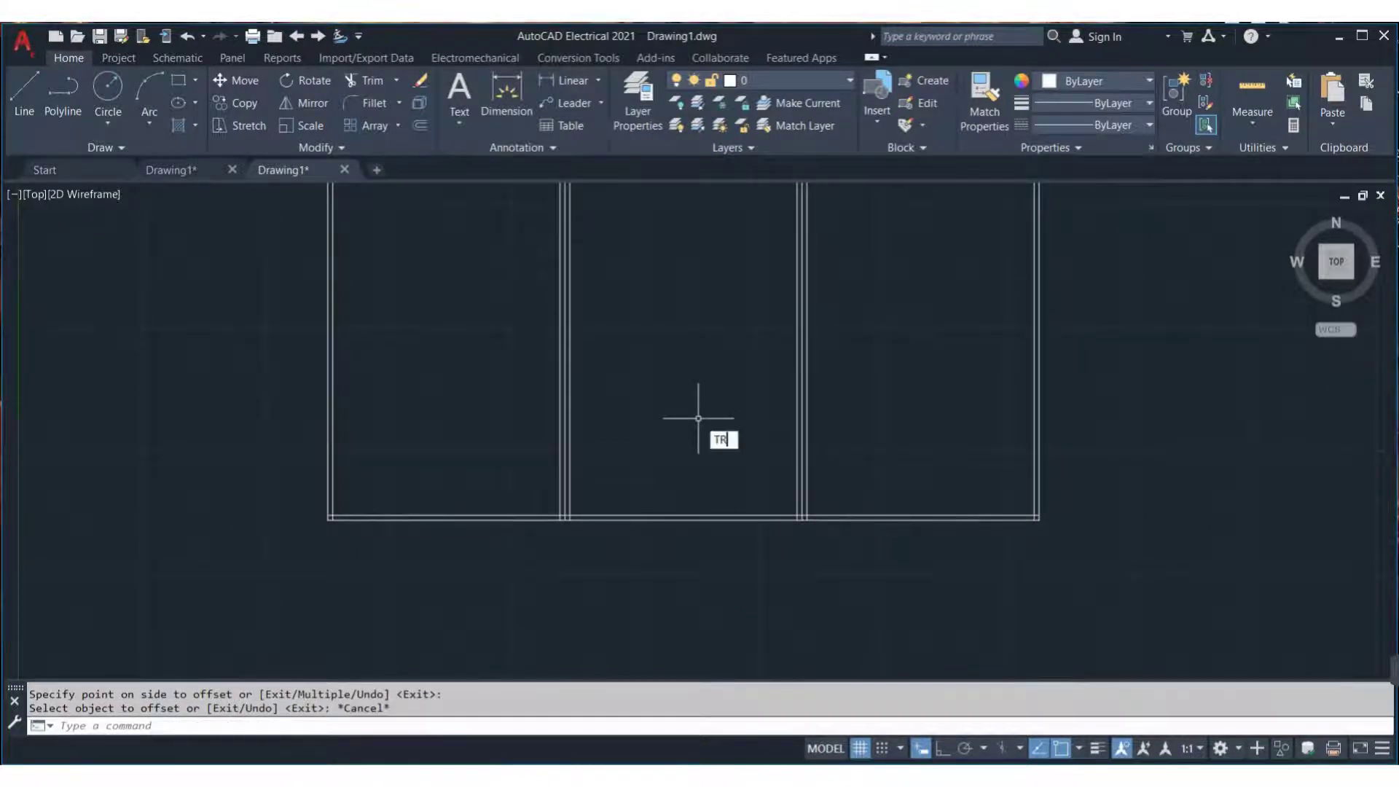
Trim the left and right vertical stubs below the horizontal divider
key("Return")
scroll(743, 536, "up", 5)
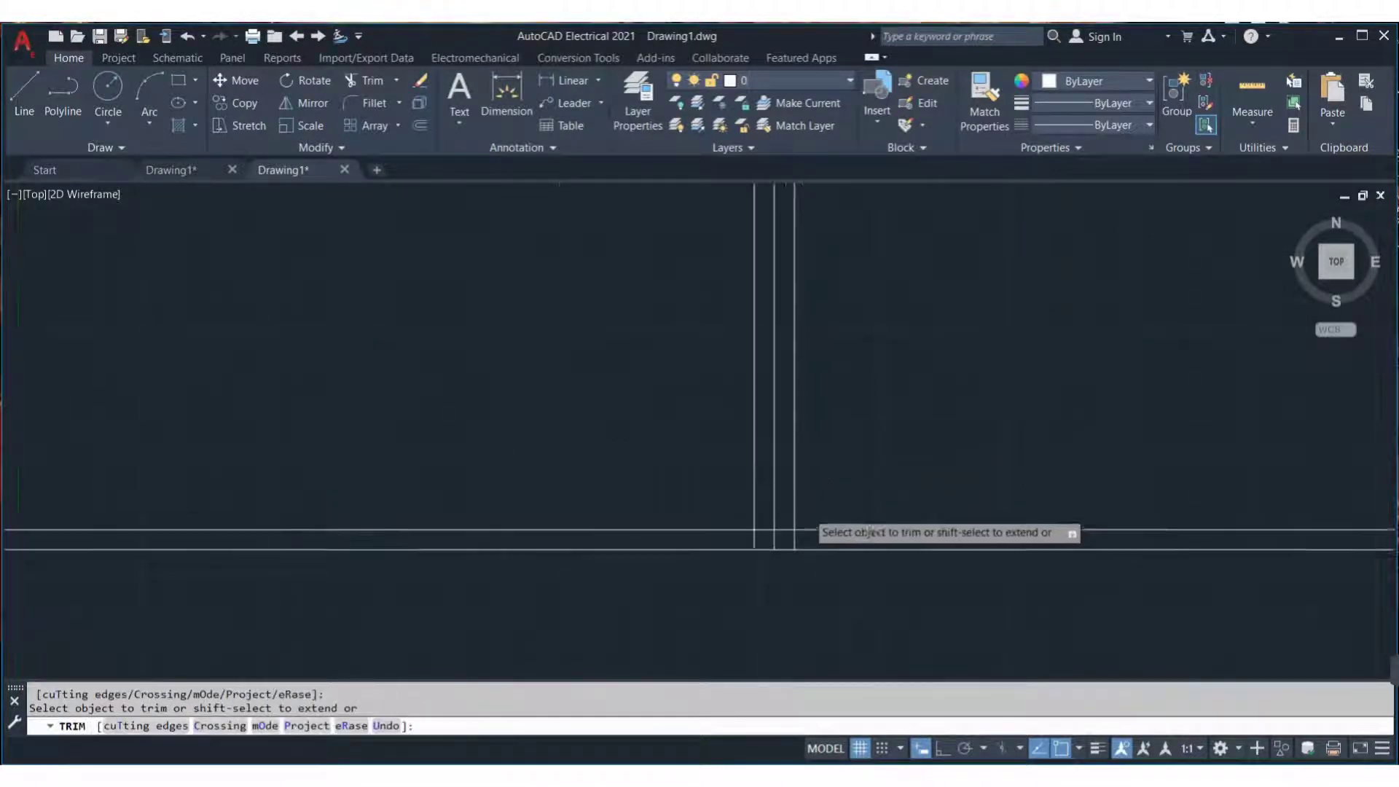
scroll(745, 561, "up", 3)
scroll(774, 543, "up", 2)
left_click_drag(787, 547, 887, 578)
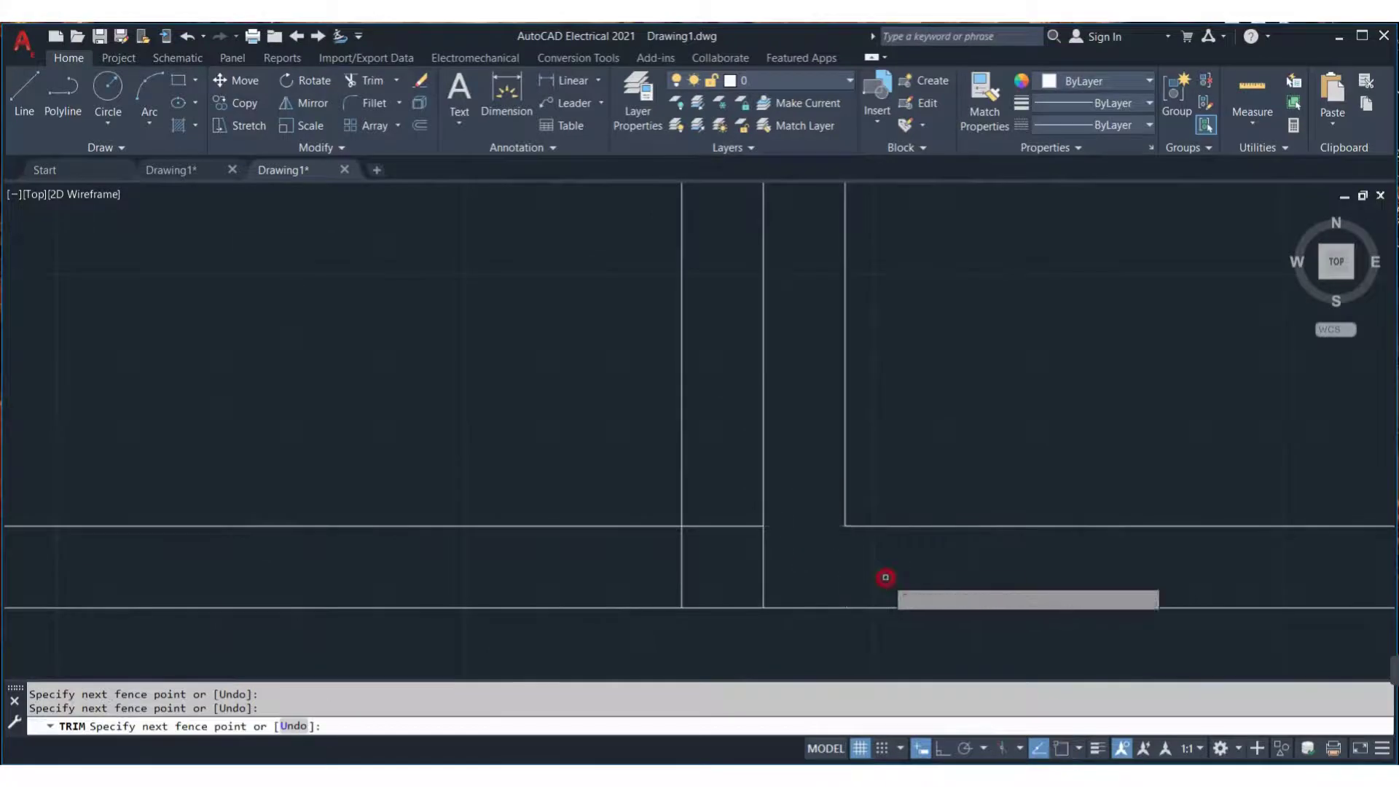
left_click_drag(733, 484, 656, 579)
scroll(955, 510, "down", 4)
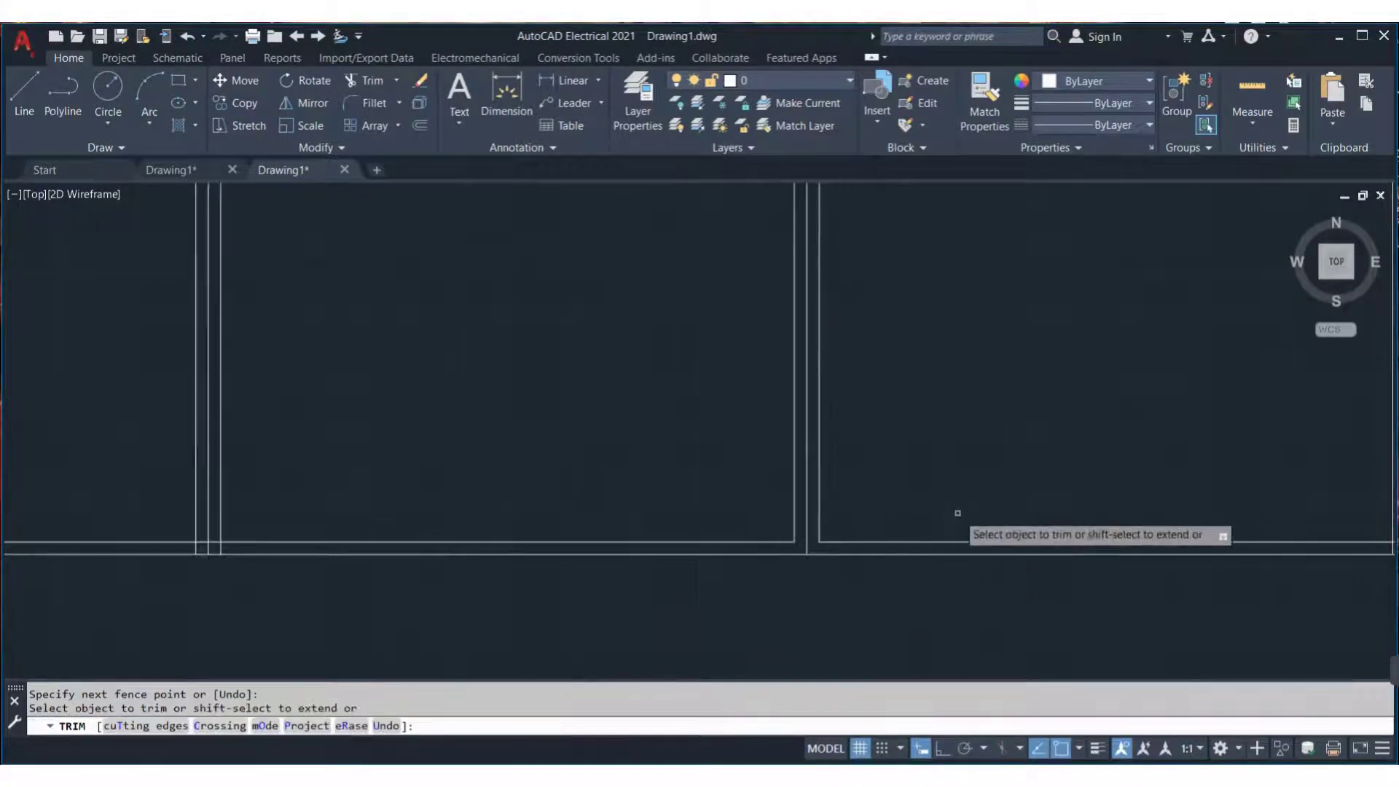
scroll(862, 544, "down", 2)
scroll(1237, 524, "up", 2)
scroll(1244, 530, "up", 2)
scroll(1108, 488, "up", 2)
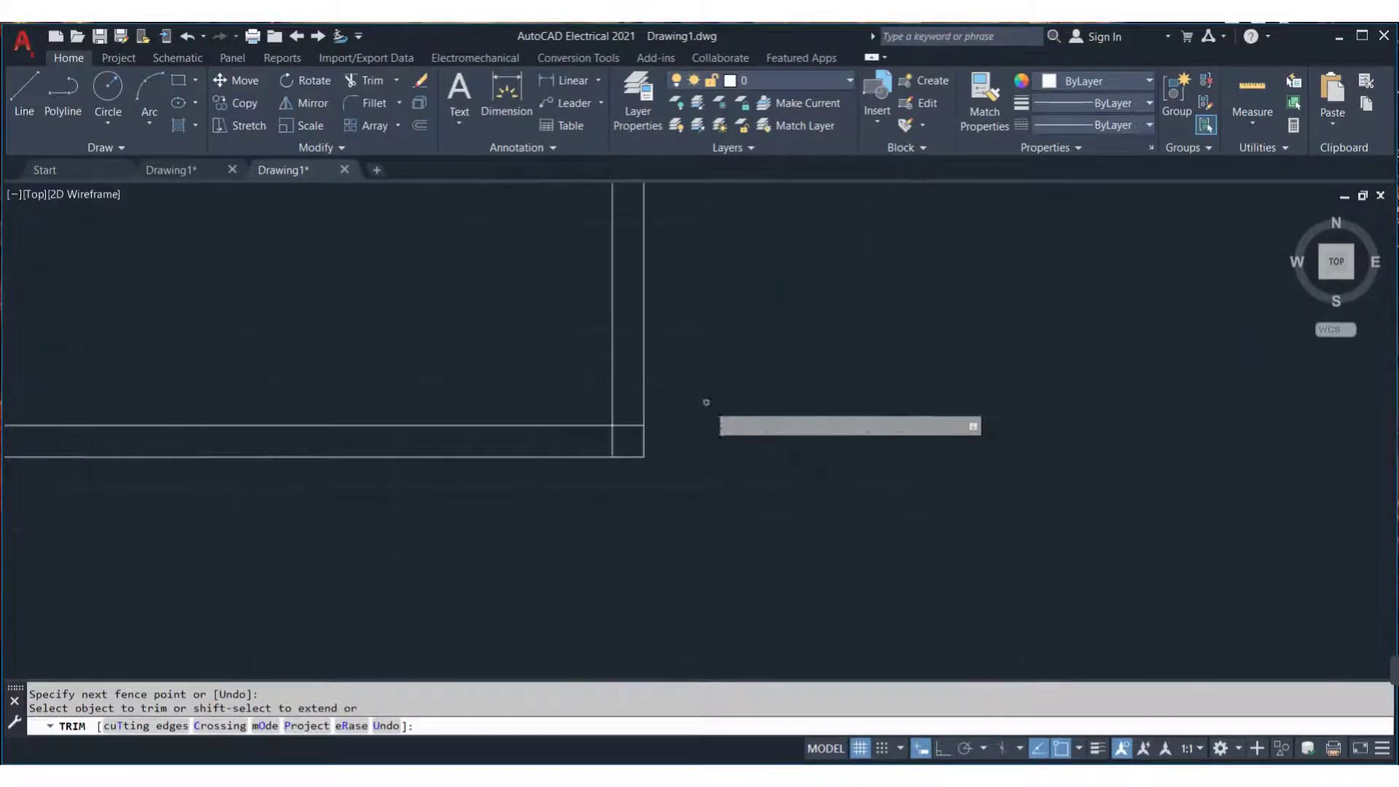
Trim the overlapping offset-line segments at the central frame junctions
left_click_drag(633, 408, 611, 447)
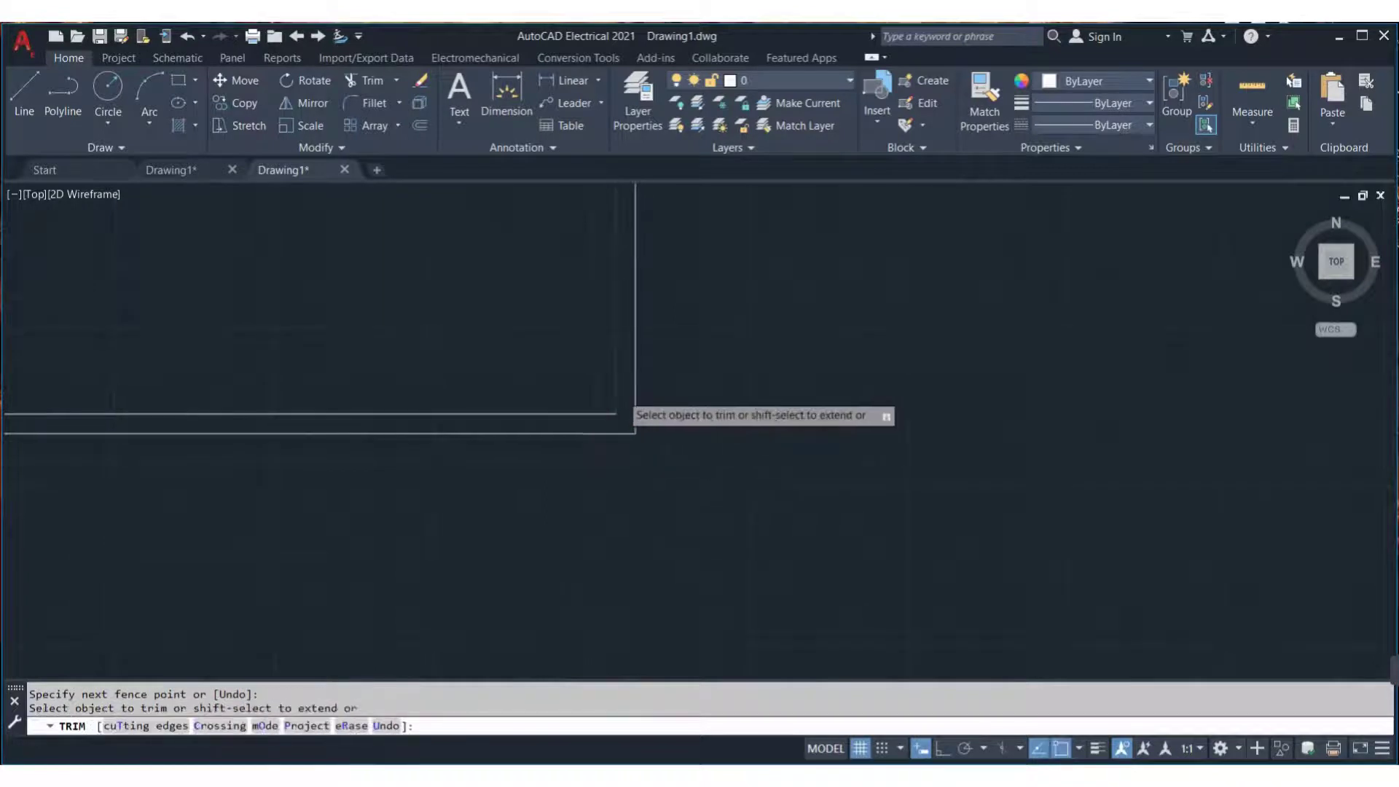
scroll(695, 322, "down", 3)
scroll(694, 321, "up", 2)
scroll(1005, 353, "down", 3)
scroll(1006, 262, "up", 2)
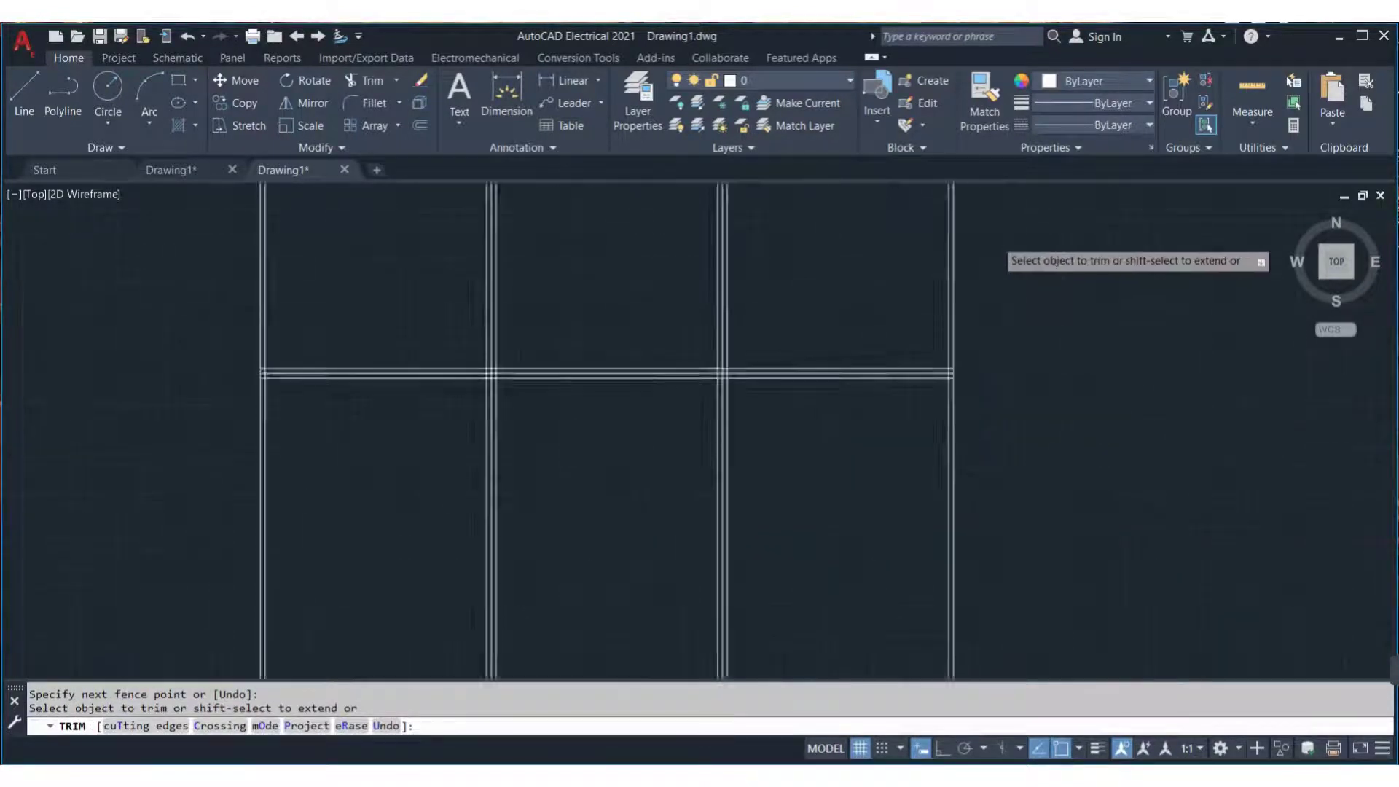
scroll(916, 517, "up", 2)
mouse_move(896, 544)
left_mouse_down()
mouse_move(890, 558)
mouse_move(907, 571)
mouse_move(883, 571)
mouse_move(897, 576)
left_mouse_up()
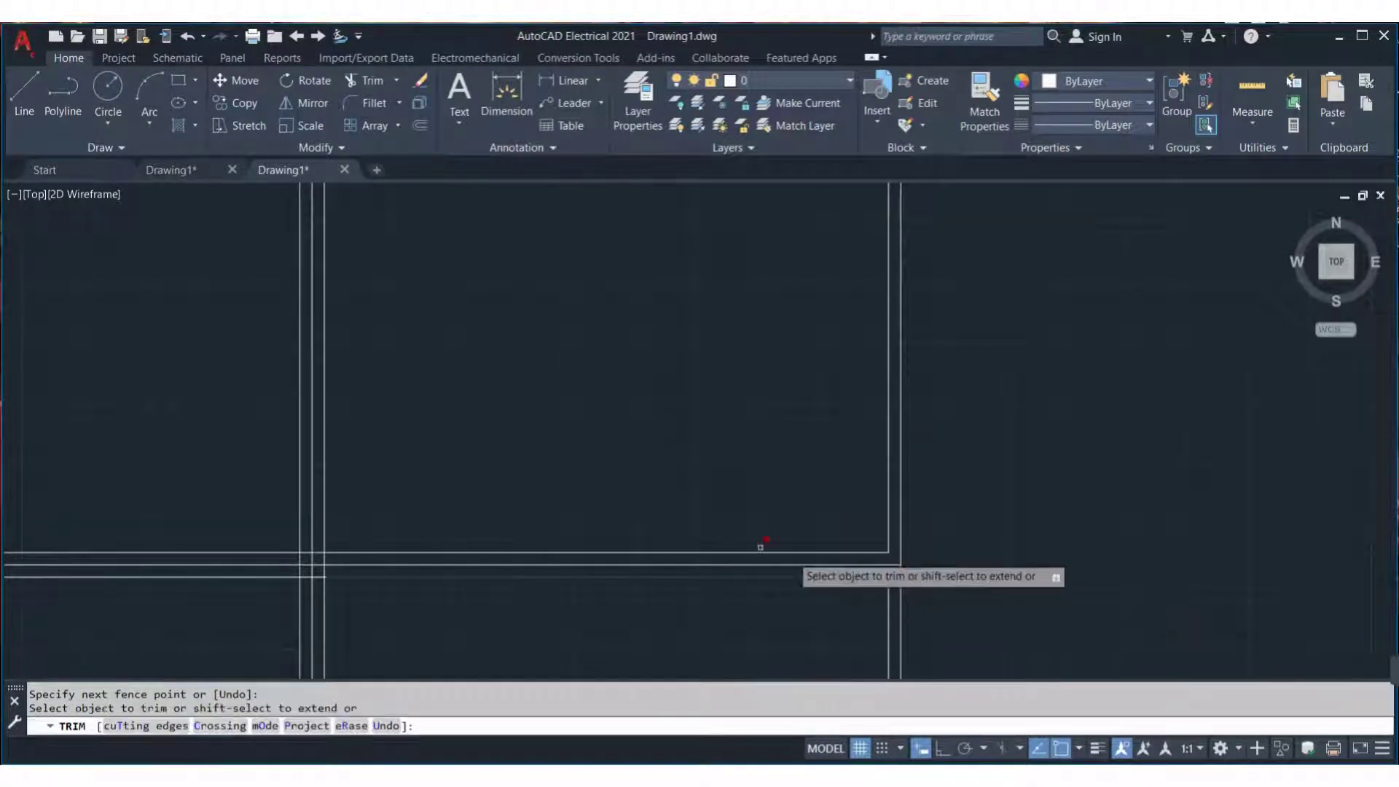
middle_click_drag(865, 481, 1253, 408)
scroll(846, 486, "up", 5)
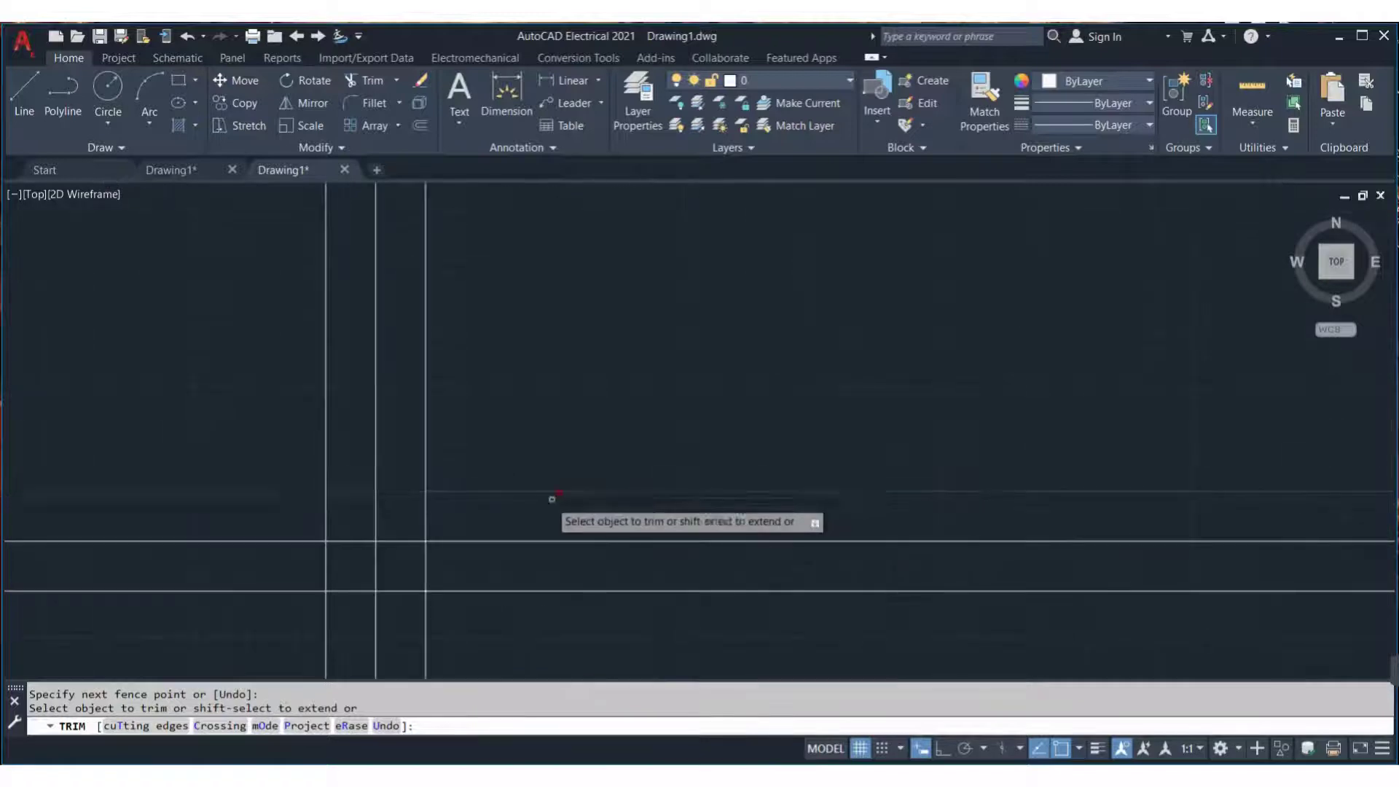
mouse_move(401, 470)
left_mouse_down()
mouse_move(434, 528)
mouse_move(407, 612)
mouse_move(326, 601)
mouse_move(298, 561)
mouse_move(337, 469)
left_mouse_up()
Trim the crossing segments at the lower-right corner and the left junction
scroll(338, 468, "down", 2)
scroll(344, 484, "down", 5)
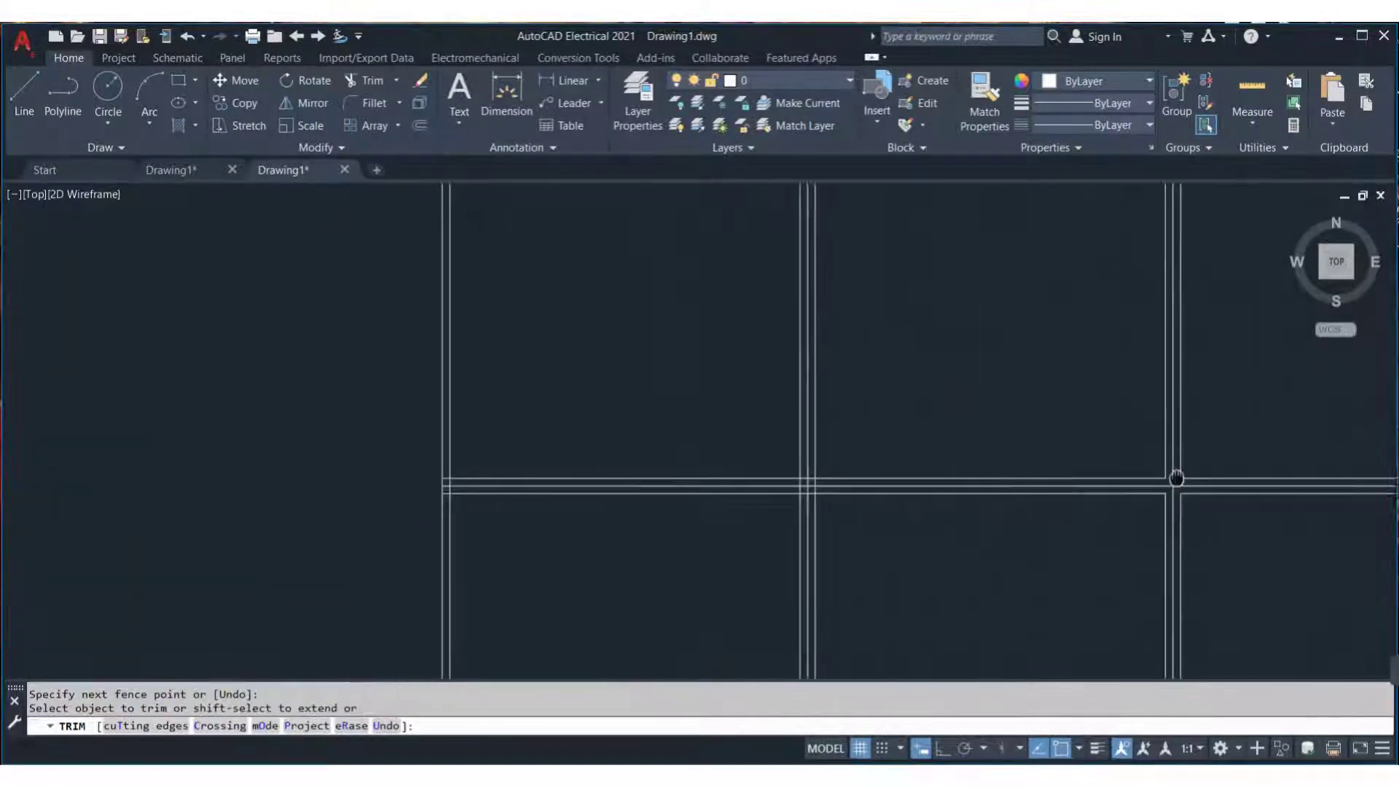
scroll(852, 490, "up", 5)
left_click_drag(875, 483, 802, 433)
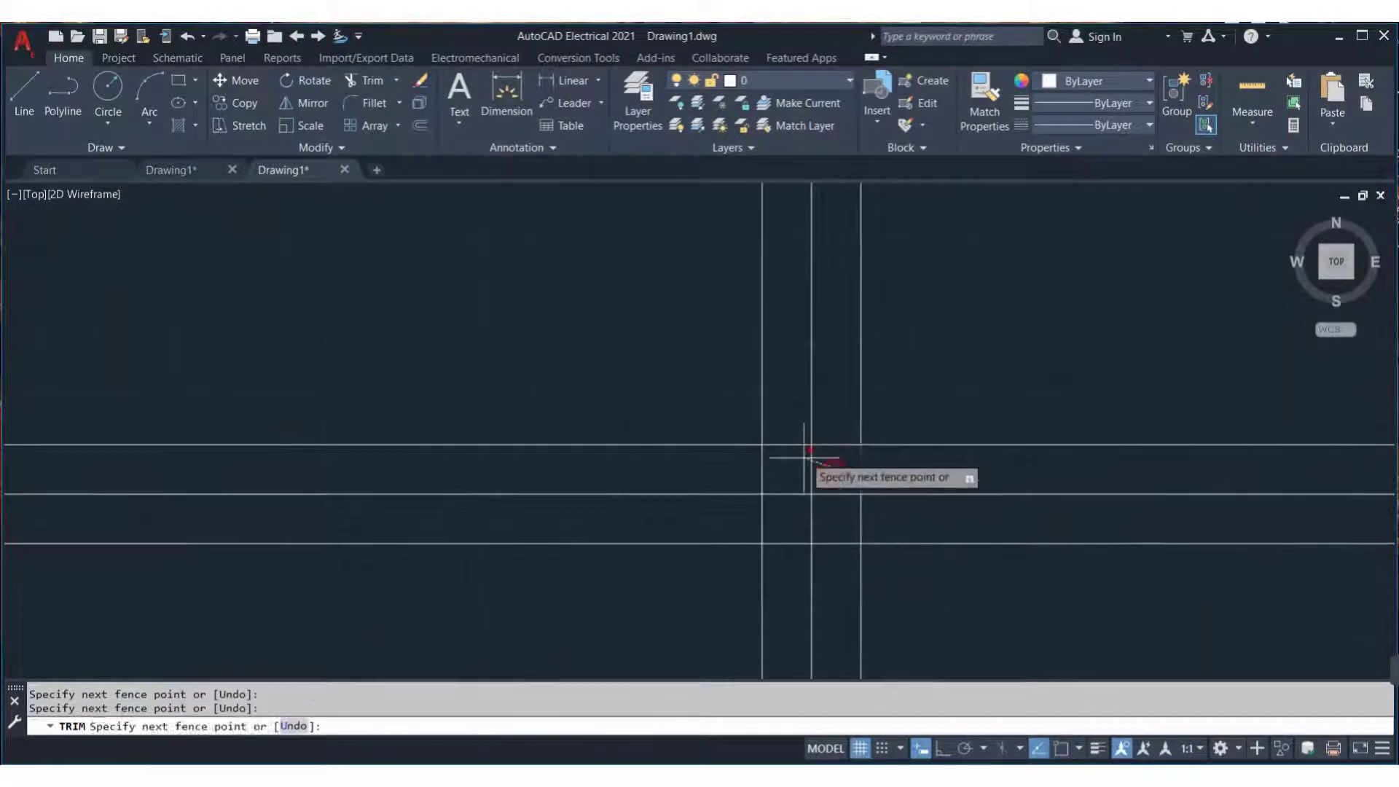
mouse_move(764, 482)
left_mouse_down()
mouse_move(754, 514)
mouse_move(831, 564)
mouse_move(864, 514)
left_mouse_up()
scroll(863, 513, "down", 3)
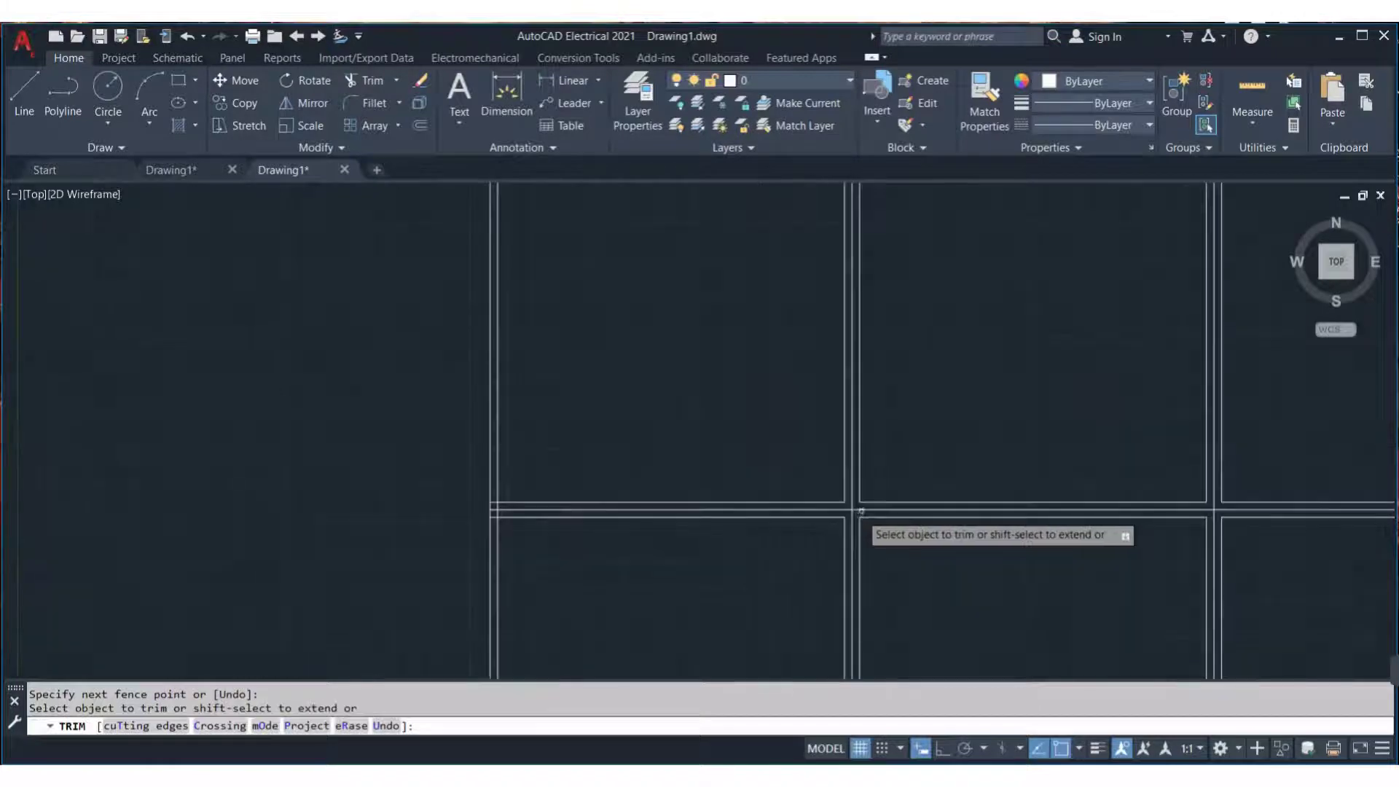
scroll(882, 466, "down", 3)
scroll(743, 494, "up", 5)
scroll(743, 494, "up", 4)
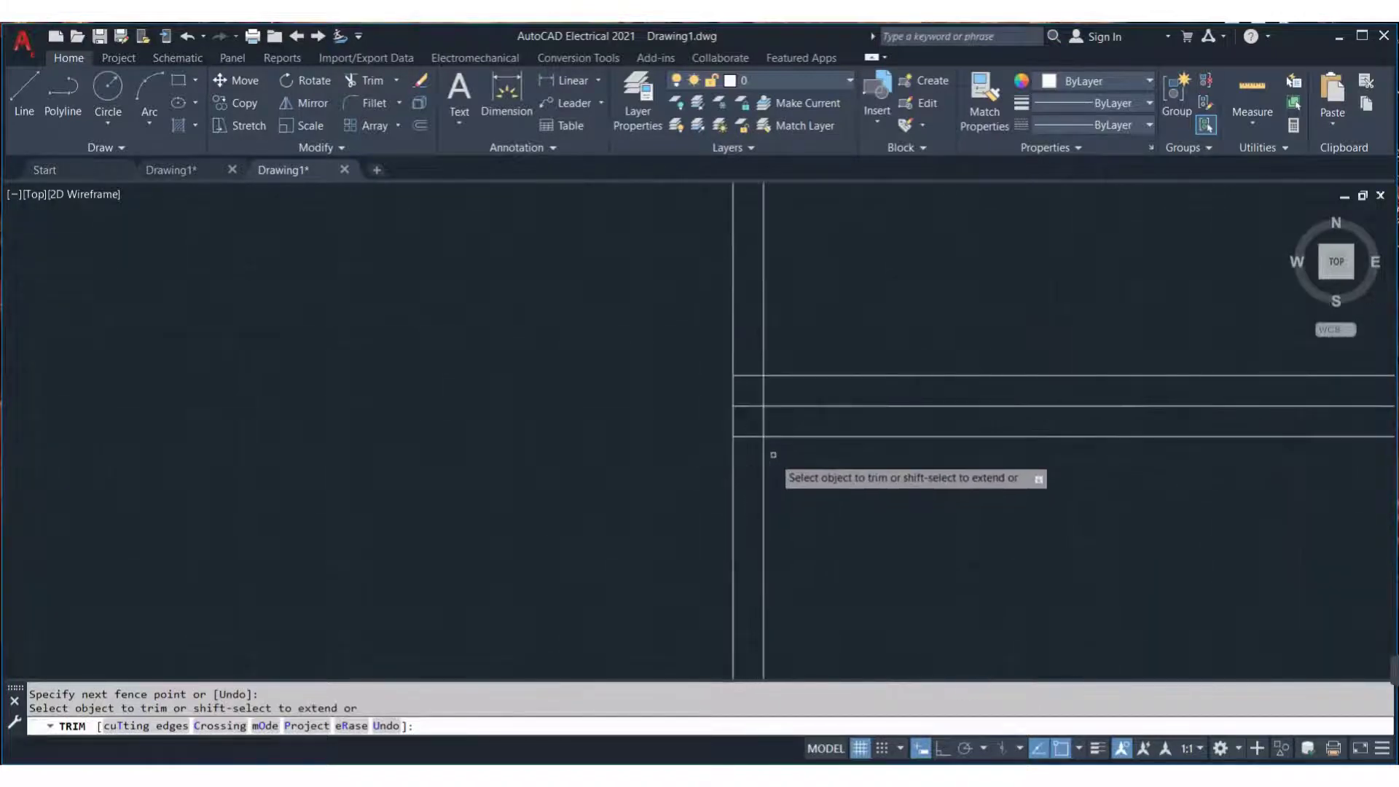
mouse_move(741, 362)
left_mouse_down()
mouse_move(774, 393)
mouse_move(778, 440)
mouse_move(750, 431)
mouse_move(743, 459)
left_mouse_up()
Trim the grid's top-left corner and the horizontal between the two verticals
scroll(820, 499, "down", 6)
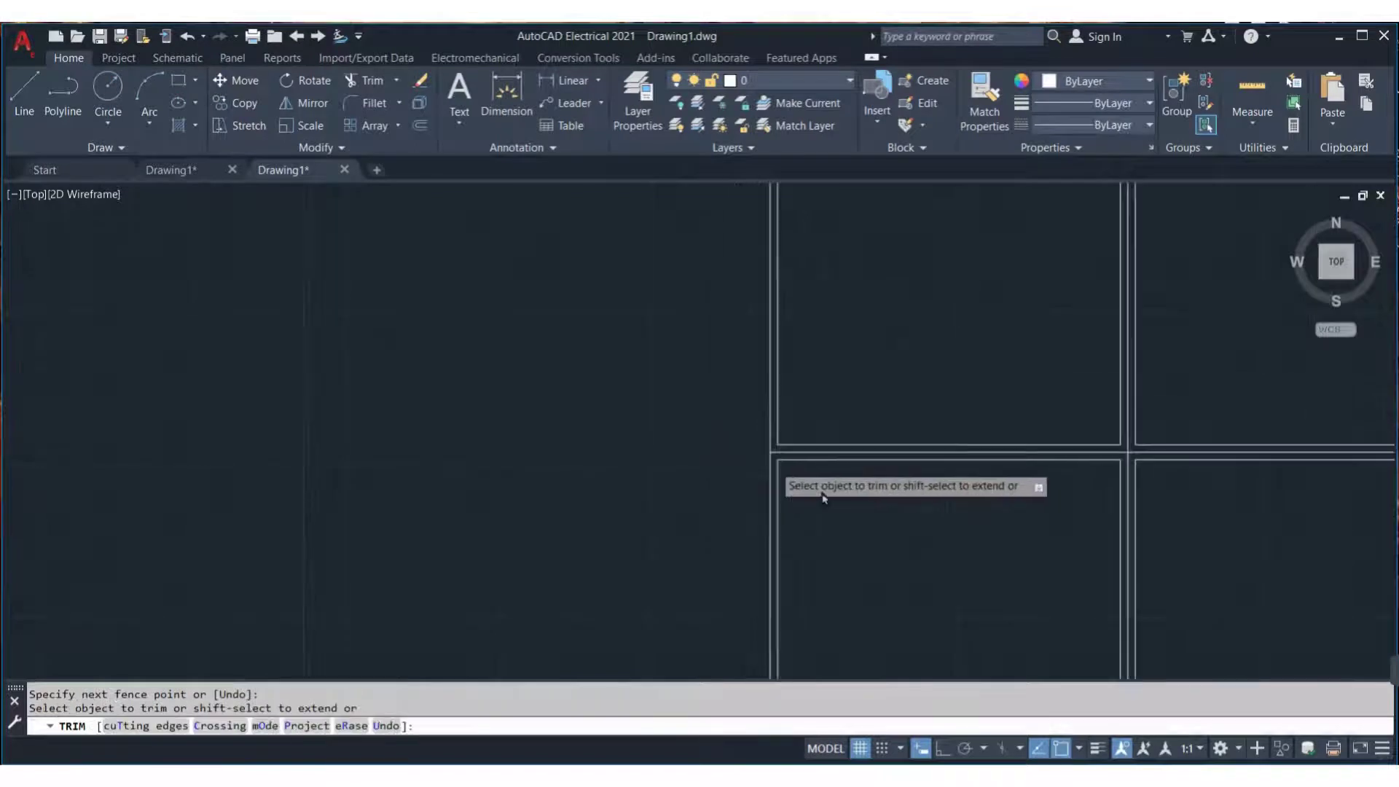
scroll(865, 547, "down", 2)
middle_click_drag(865, 546, 757, 681)
scroll(667, 375, "up", 4)
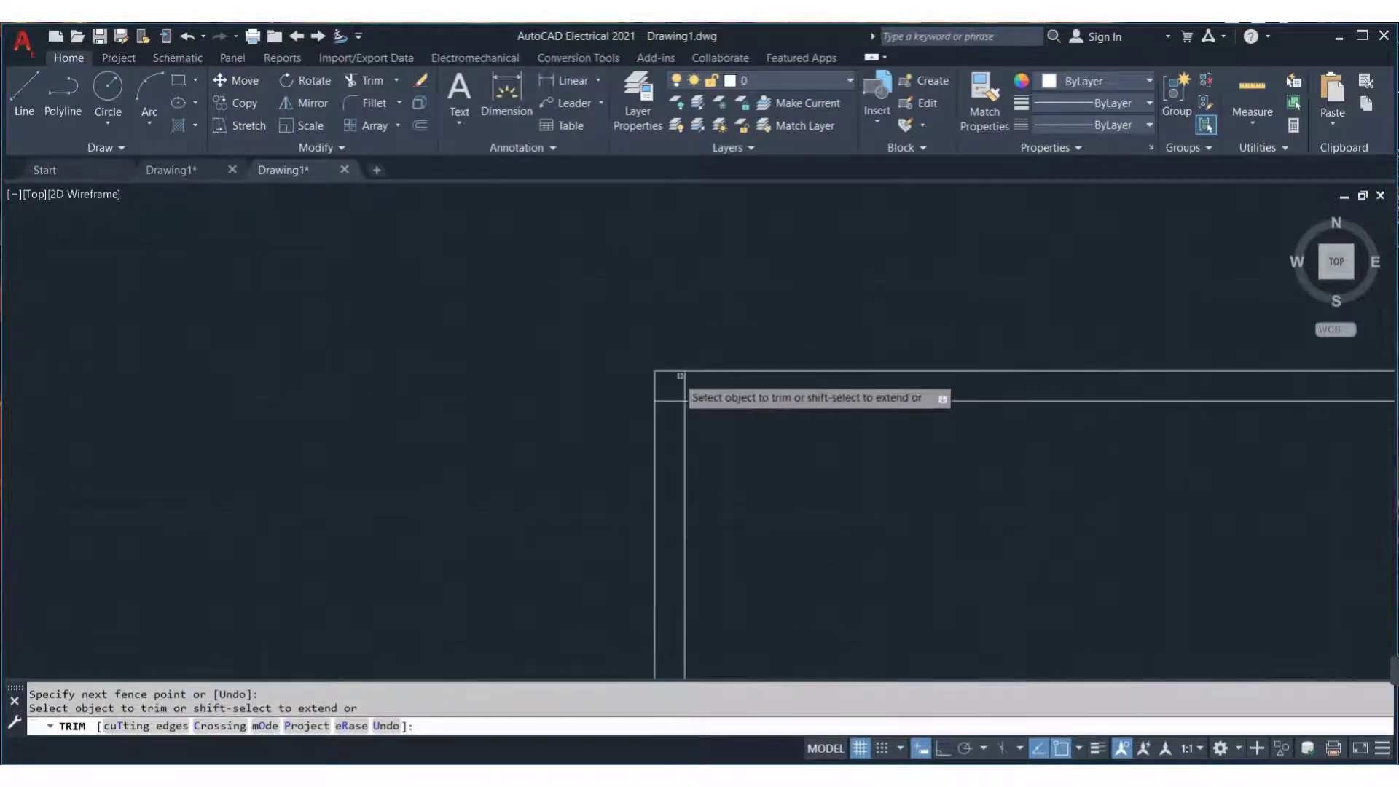
left_click_drag(674, 383, 665, 409)
scroll(820, 405, "down", 6)
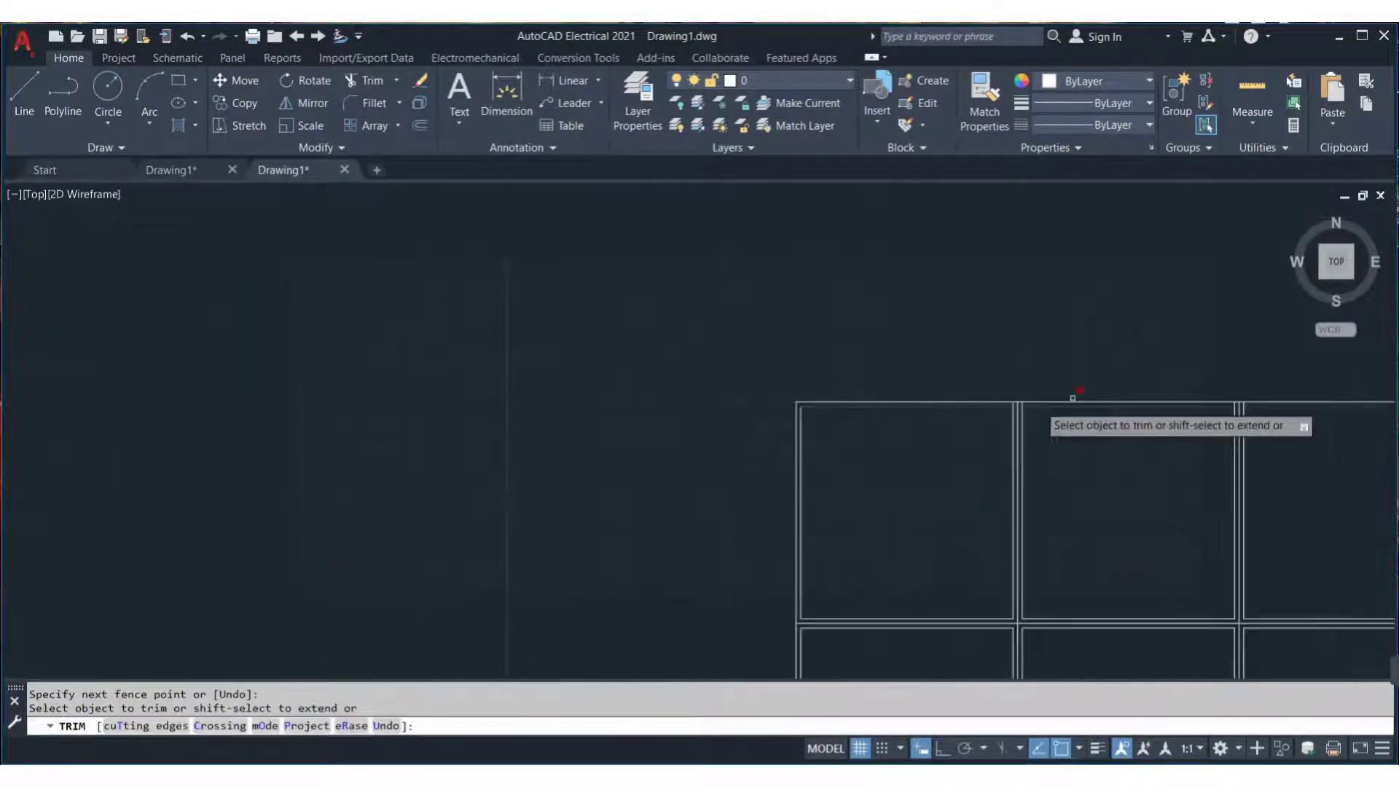
middle_click_drag(1071, 397, 637, 425)
scroll(562, 426, "up", 5)
scroll(566, 441, "up", 2)
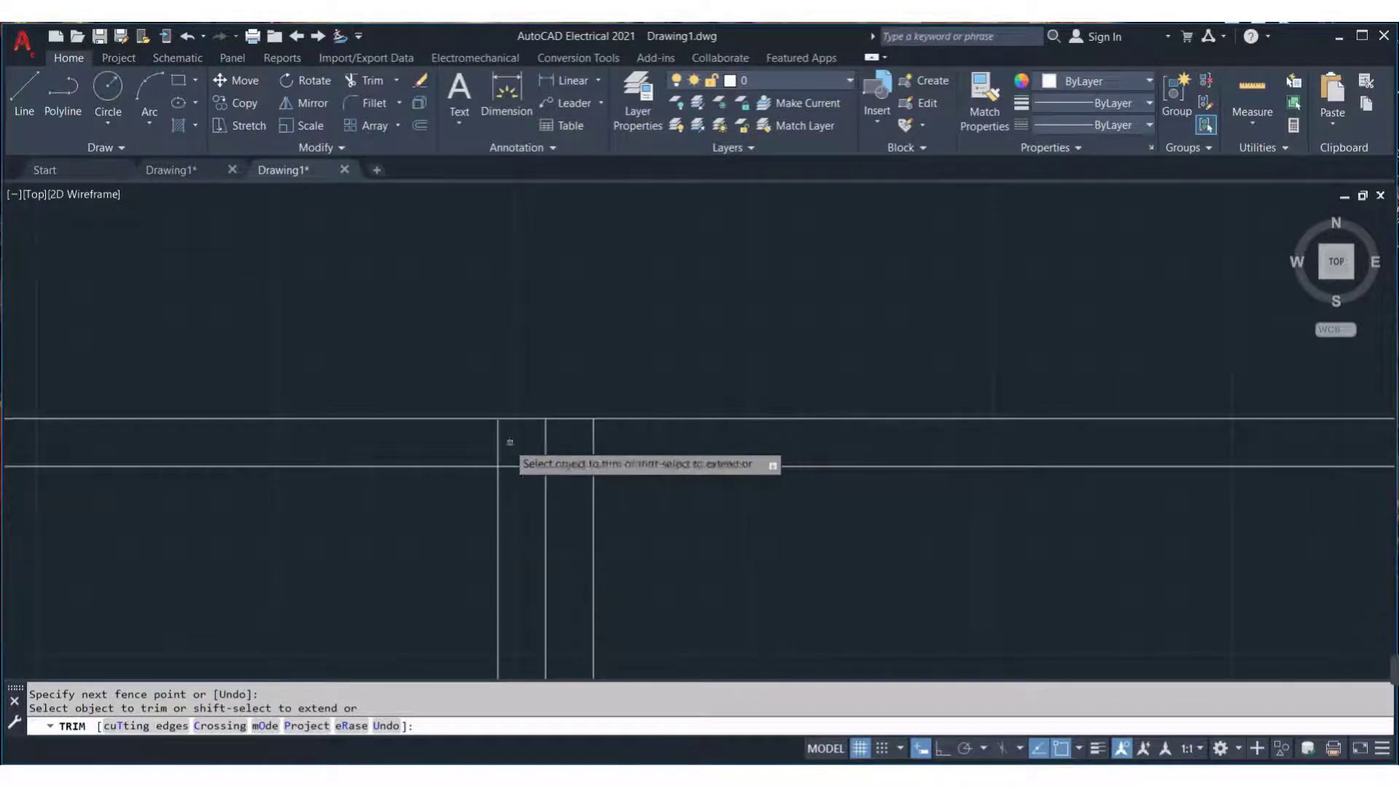
mouse_move(499, 438)
left_mouse_down()
mouse_move(539, 485)
mouse_move(614, 411)
left_mouse_up()
Trim the lower horizontal and right vertical stubs at the wall junctions
scroll(615, 428, "down", 5)
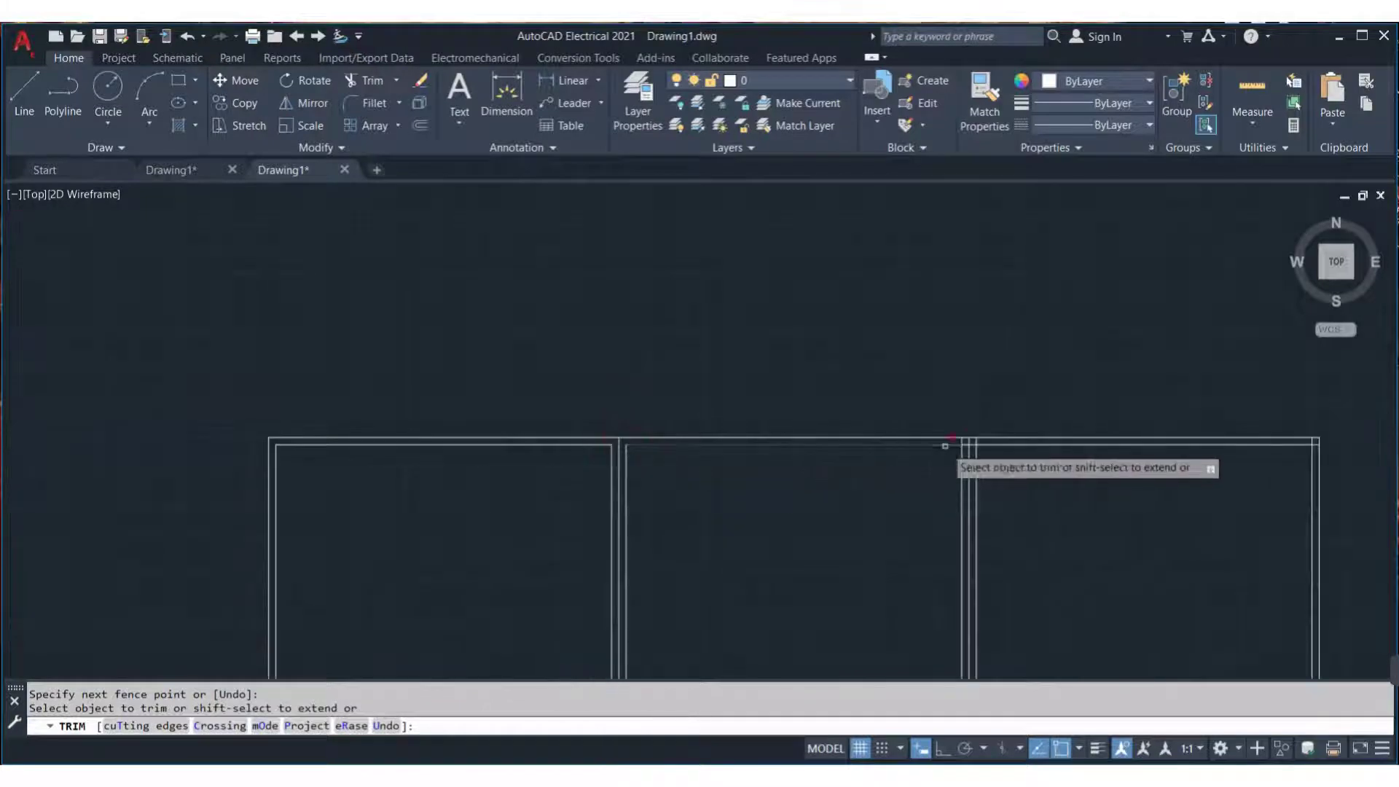
scroll(621, 437, "up", 2)
scroll(620, 437, "up", 6)
left_click_drag(584, 457, 700, 534)
left_click_drag(729, 473, 763, 455)
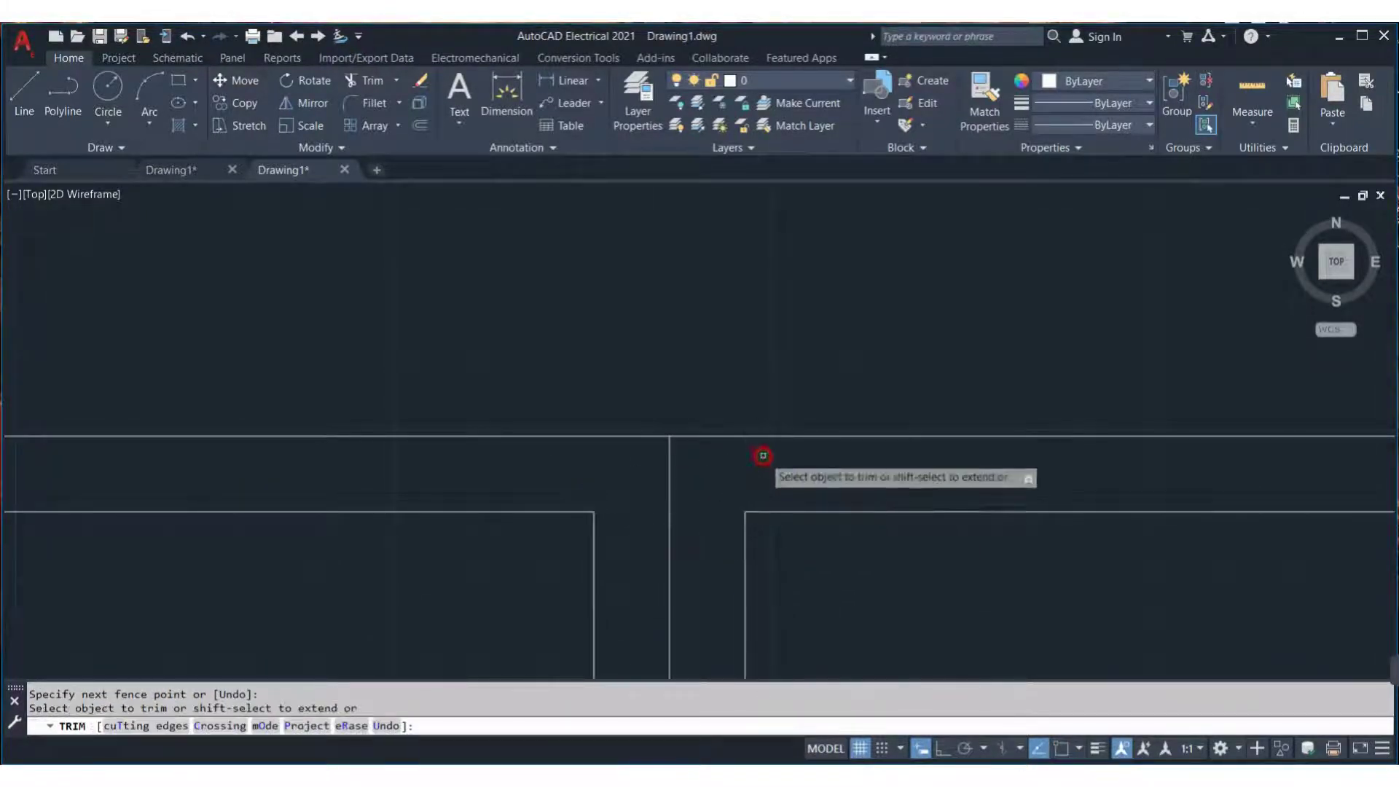
middle_click_drag(762, 455, 717, 516)
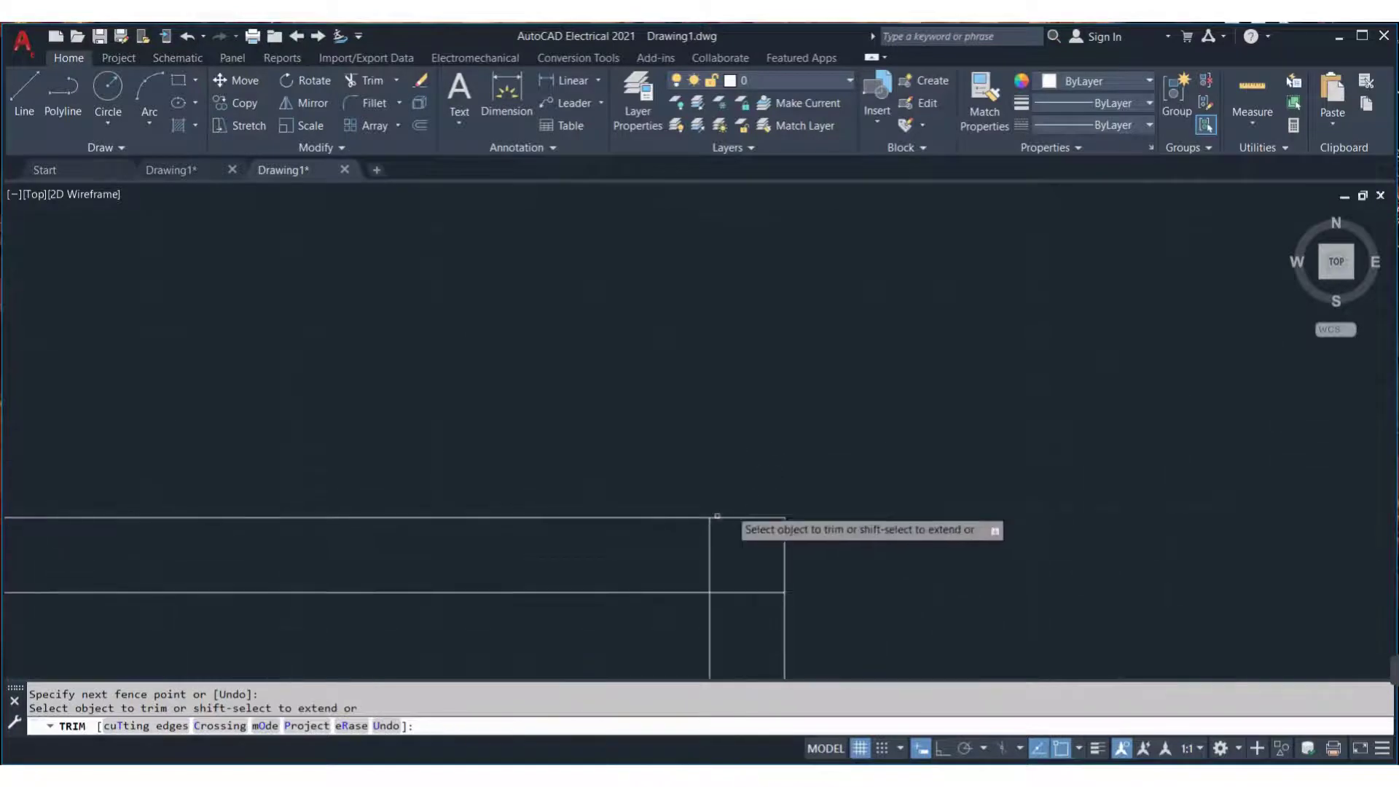
left_click_drag(711, 531, 765, 618)
Fence-trim the first wall corner in the lower row of compartments
scroll(762, 576, "down", 8)
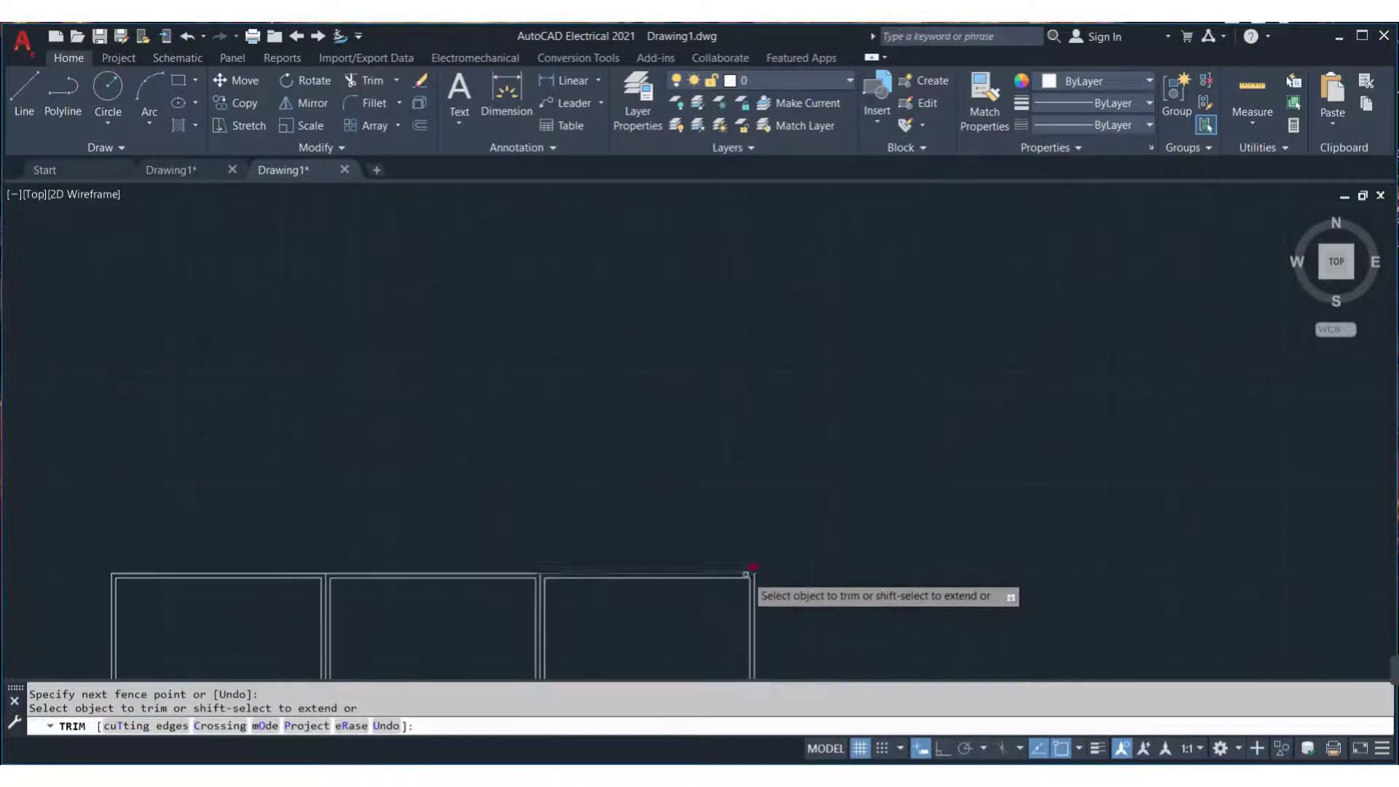
middle_click_drag(748, 573, 1086, 278)
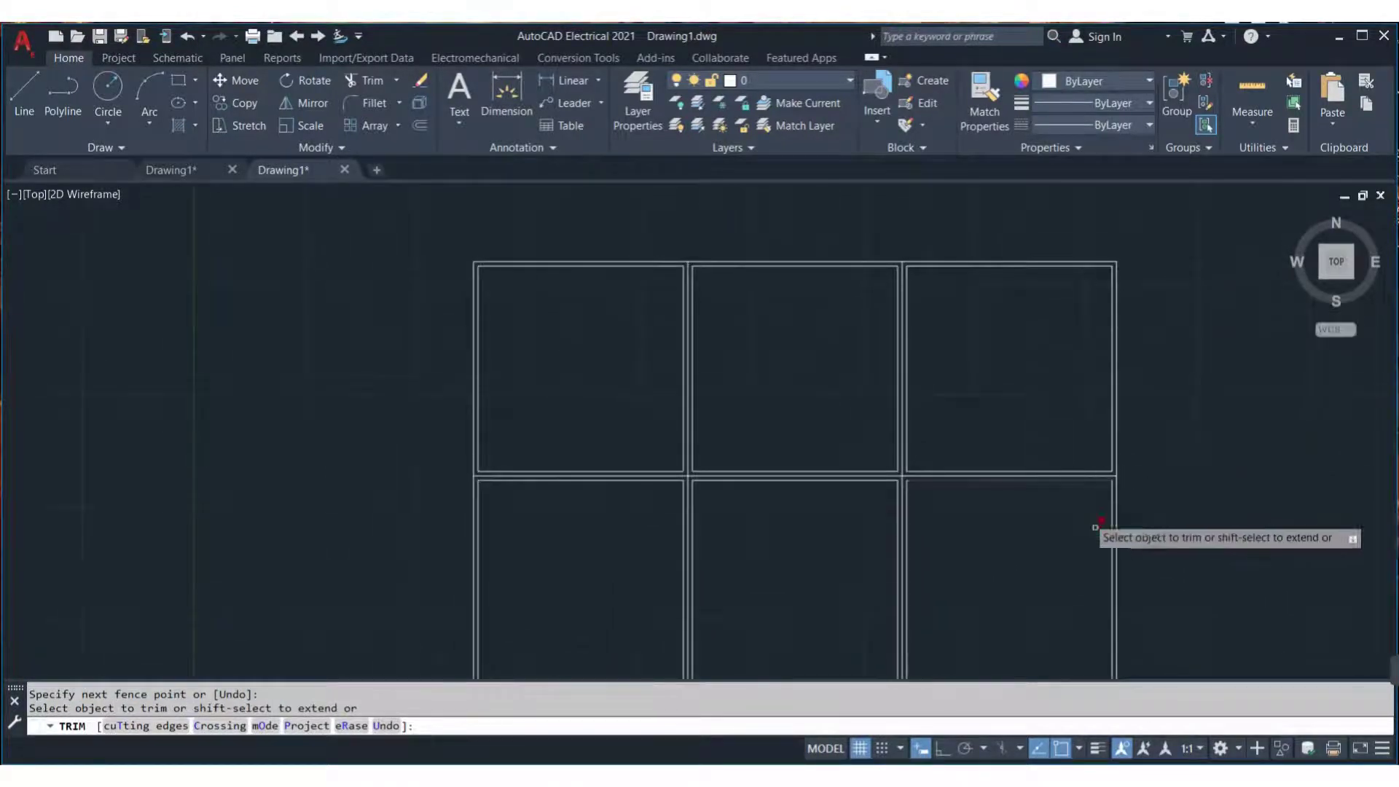
mouse_move(1100, 621)
middle_mouse_down()
mouse_move(987, 496)
mouse_move(976, 393)
middle_mouse_up()
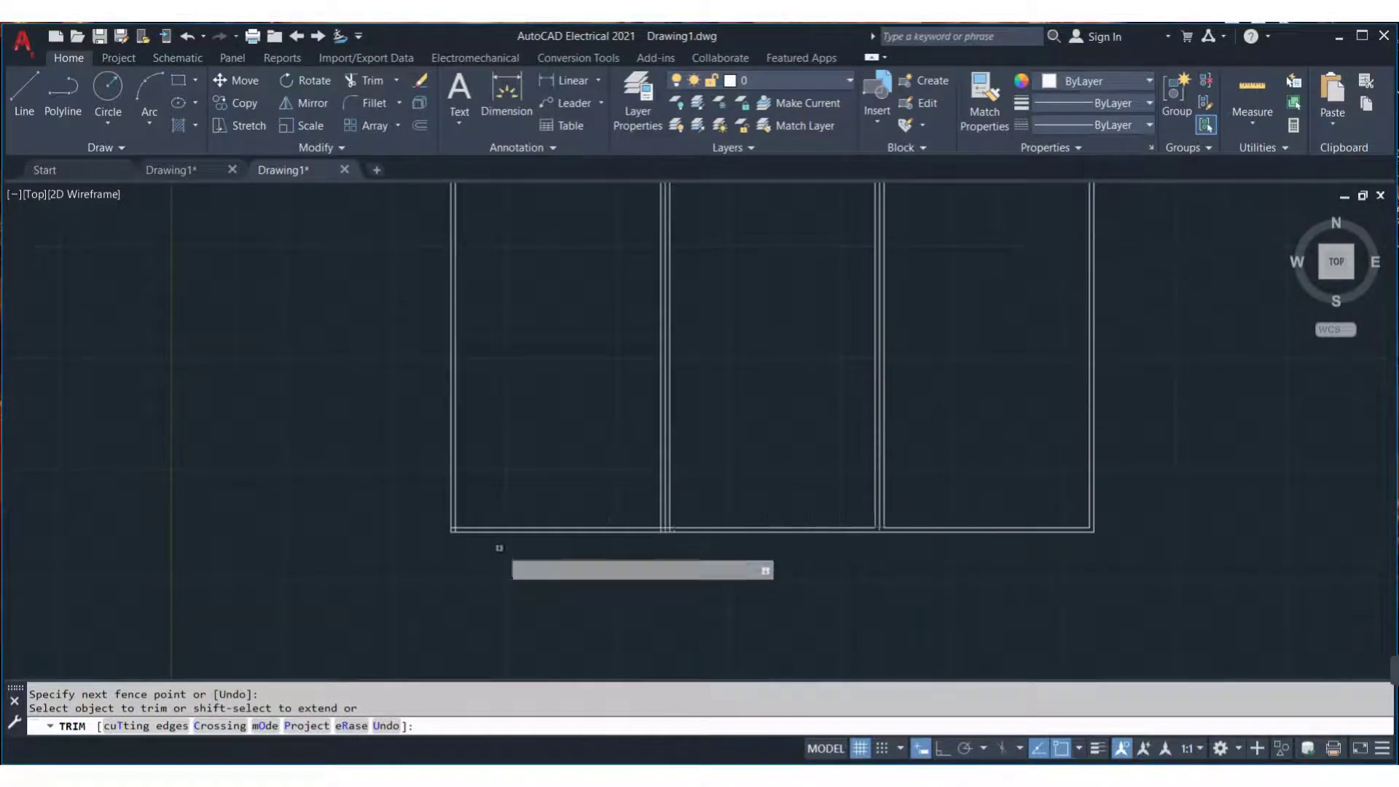
scroll(328, 518, "up", 7)
scroll(374, 510, "up", 2)
left_click(438, 470)
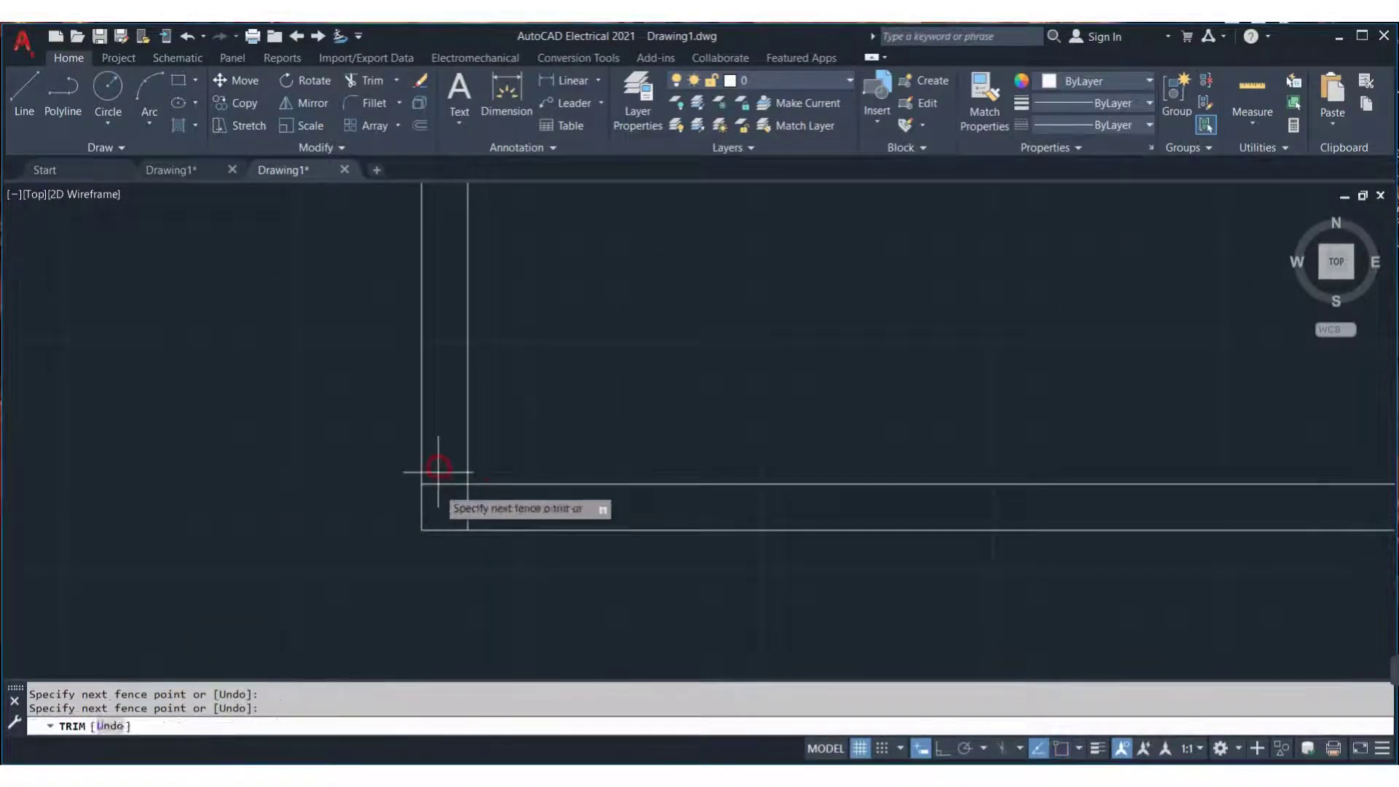
key("Return")
Fence-trim the two remaining lower-row wall corners
scroll(620, 514, "down", 5)
middle_click_drag(576, 514, 520, 518)
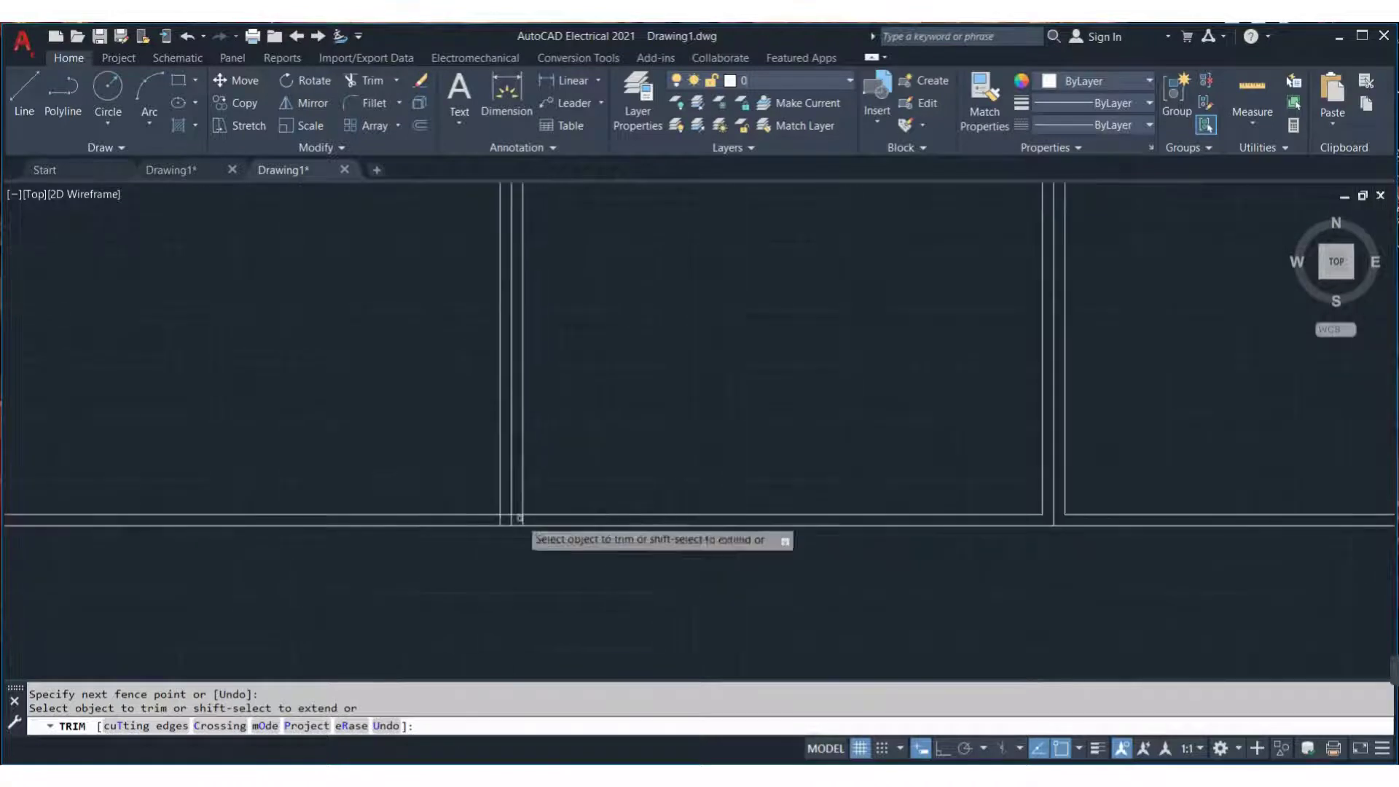
scroll(518, 514, "up", 5)
left_click(495, 528)
left_click(430, 575)
key("Return")
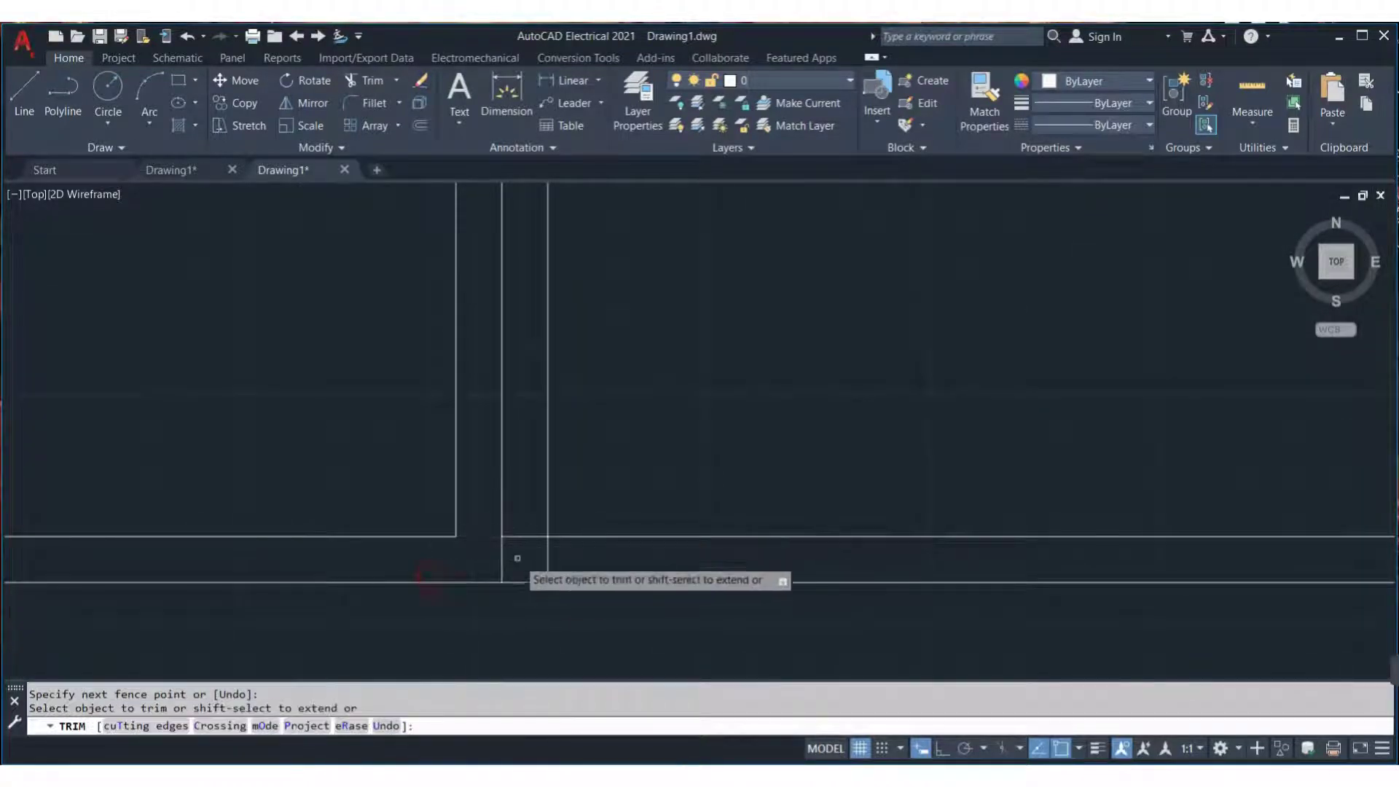
left_click(532, 516)
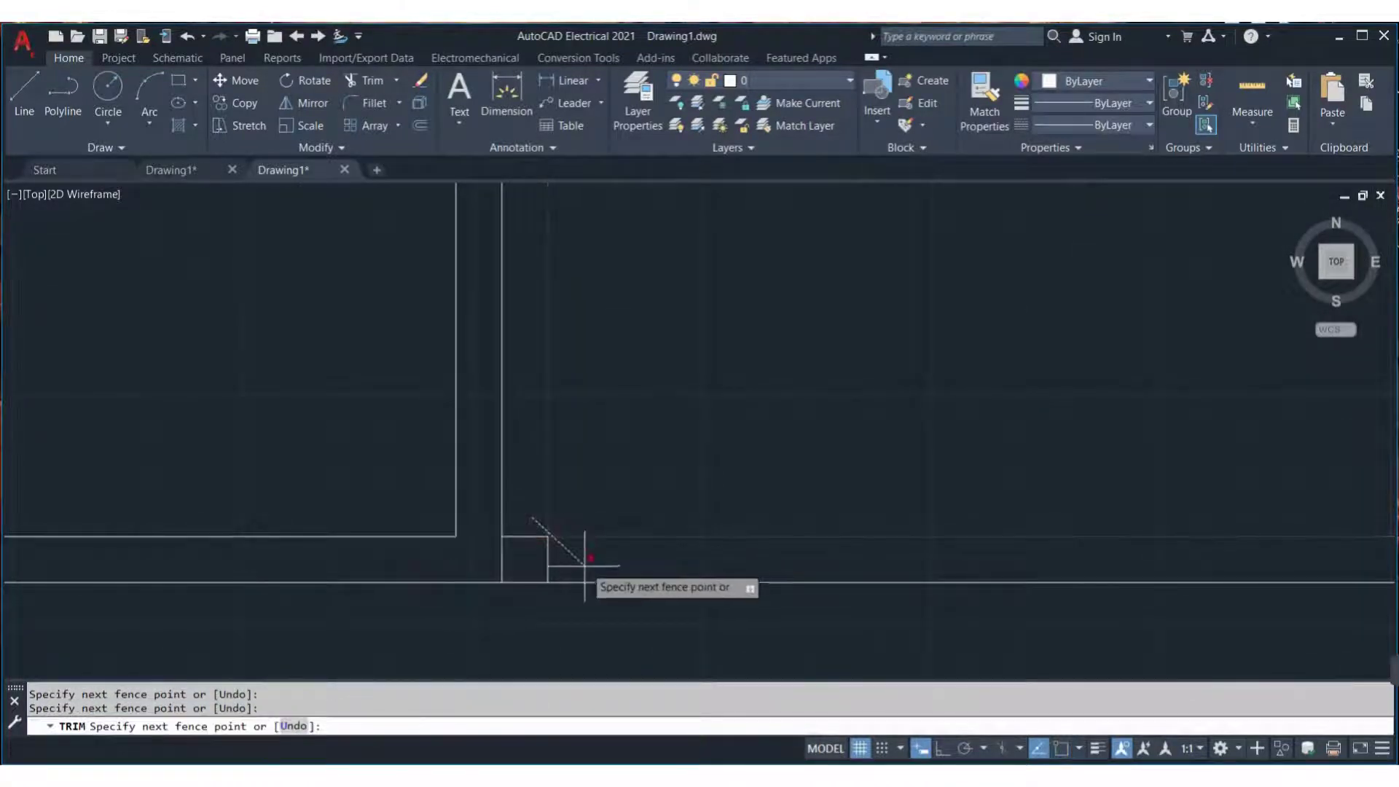
left_click(547, 557)
key("Return")
End trimming and review the clean six-cell double-line frame
scroll(550, 563, "down", 5)
middle_click_drag(803, 550, 837, 486)
scroll(397, 415, "down", 5)
middle_click_drag(428, 447, 659, 603)
key("Escape")
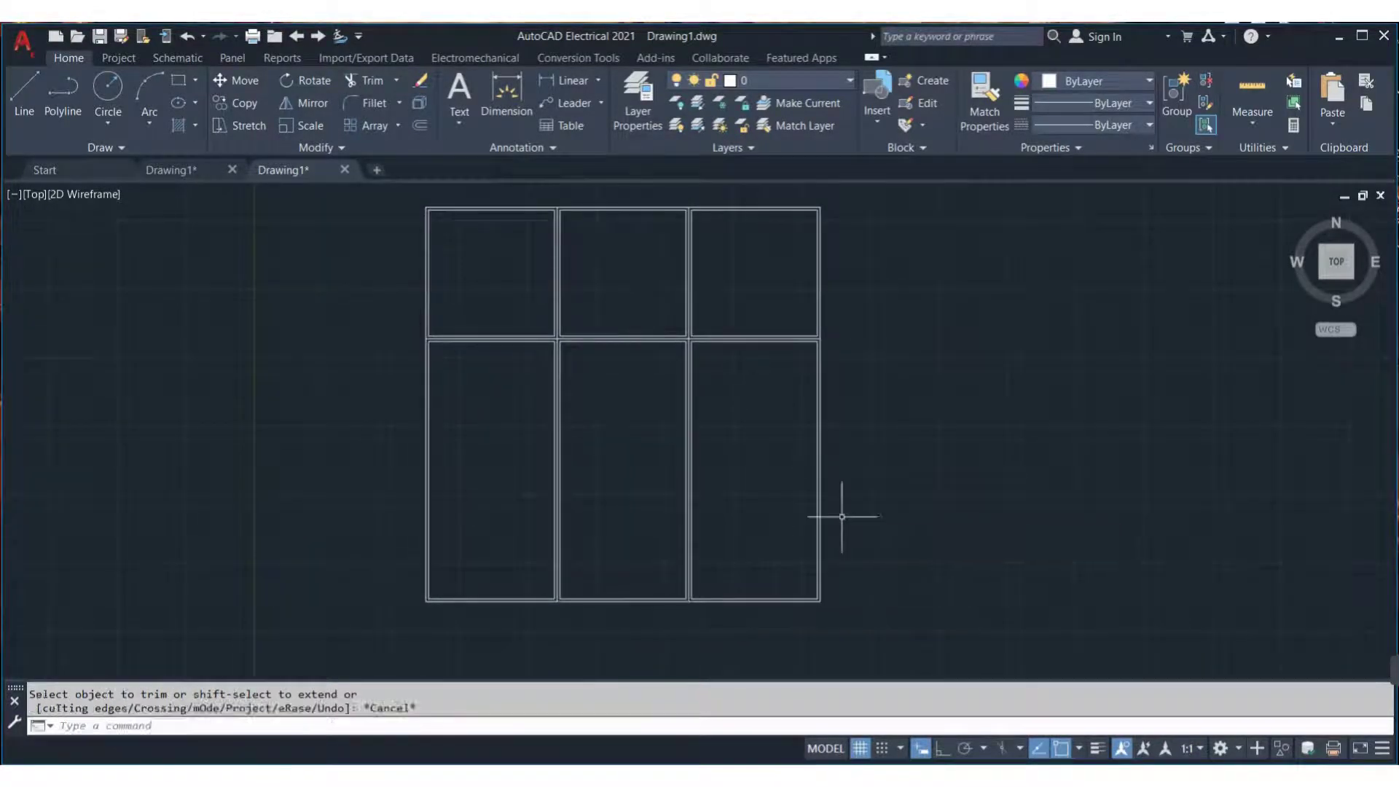
scroll(491, 277, "up", 2)
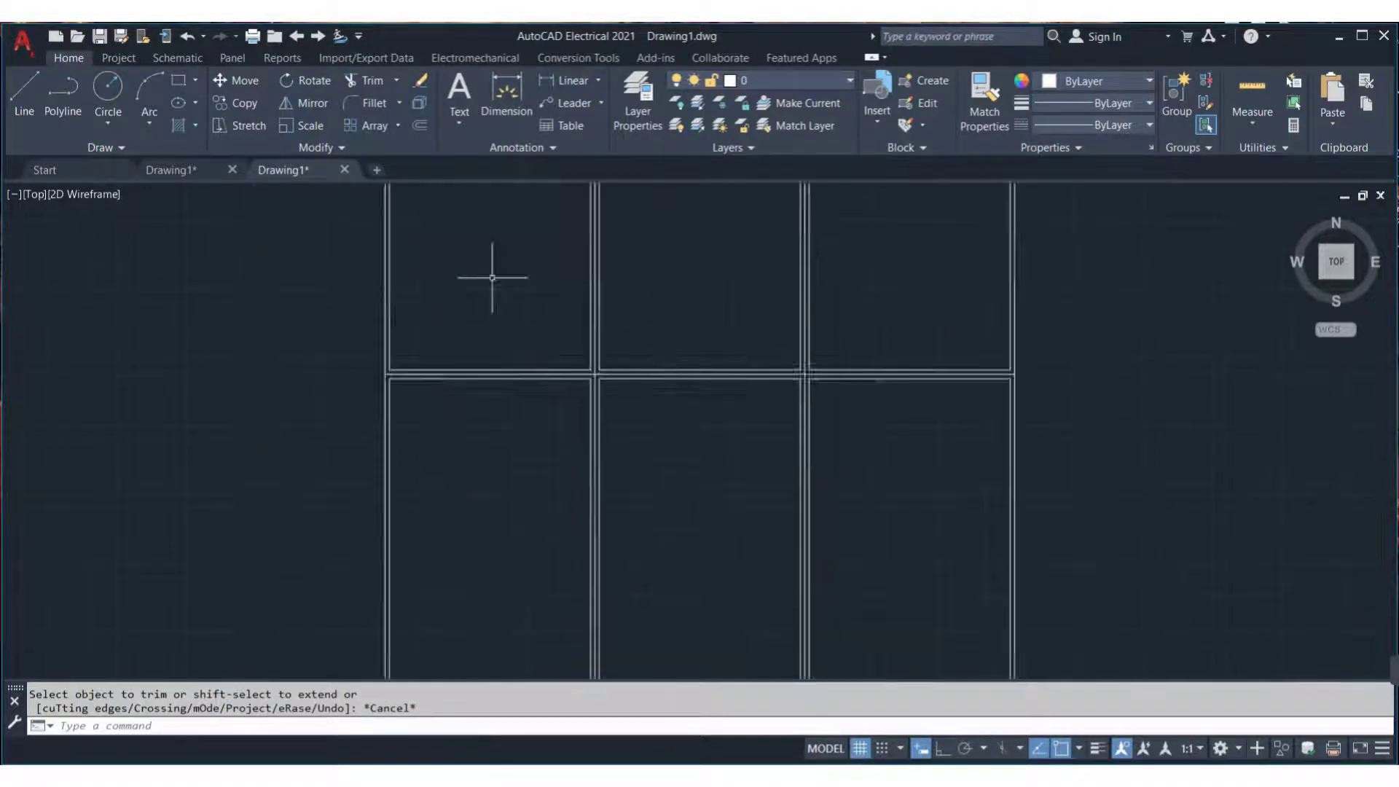
mouse_move(490, 275)
middle_mouse_down()
mouse_move(631, 419)
mouse_move(535, 413)
middle_mouse_up()
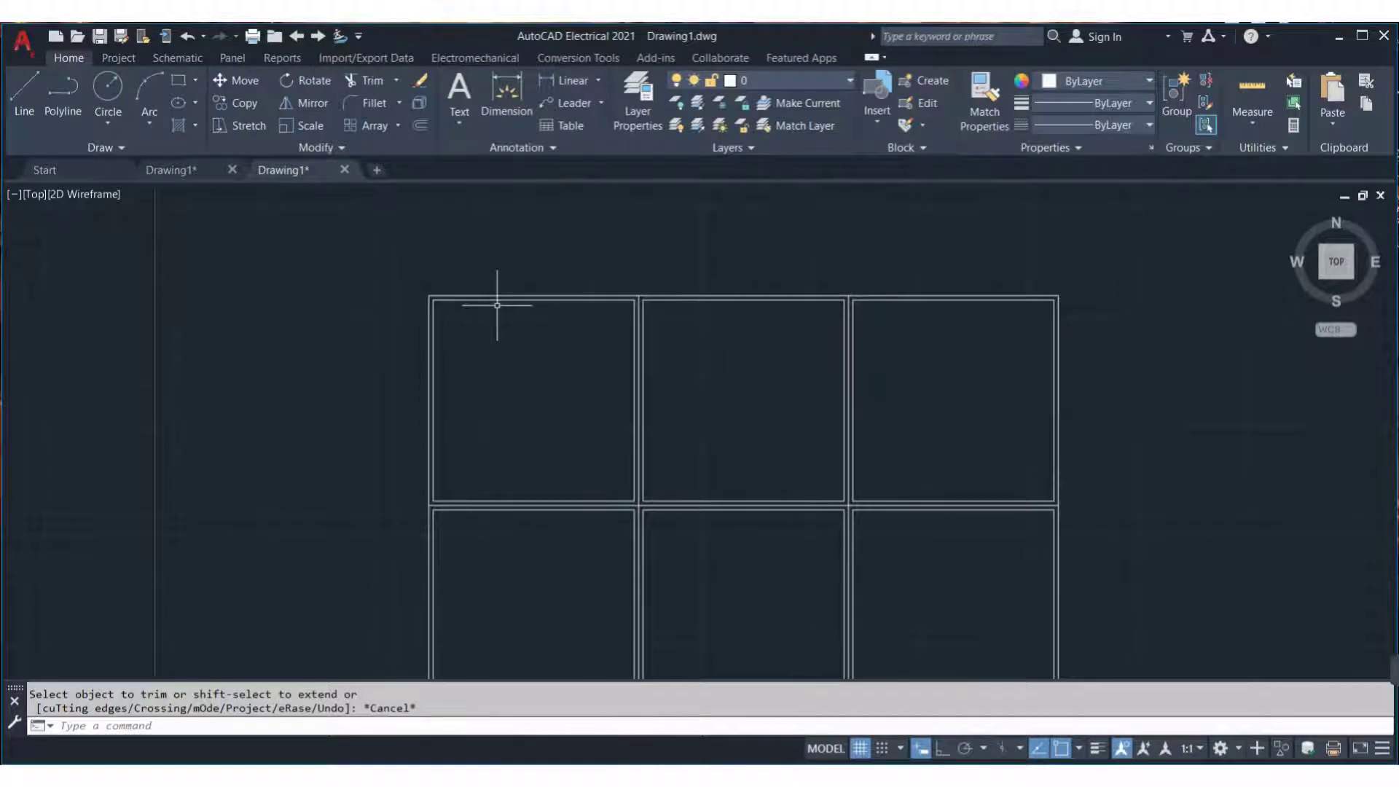
middle_click_drag(556, 365, 561, 470)
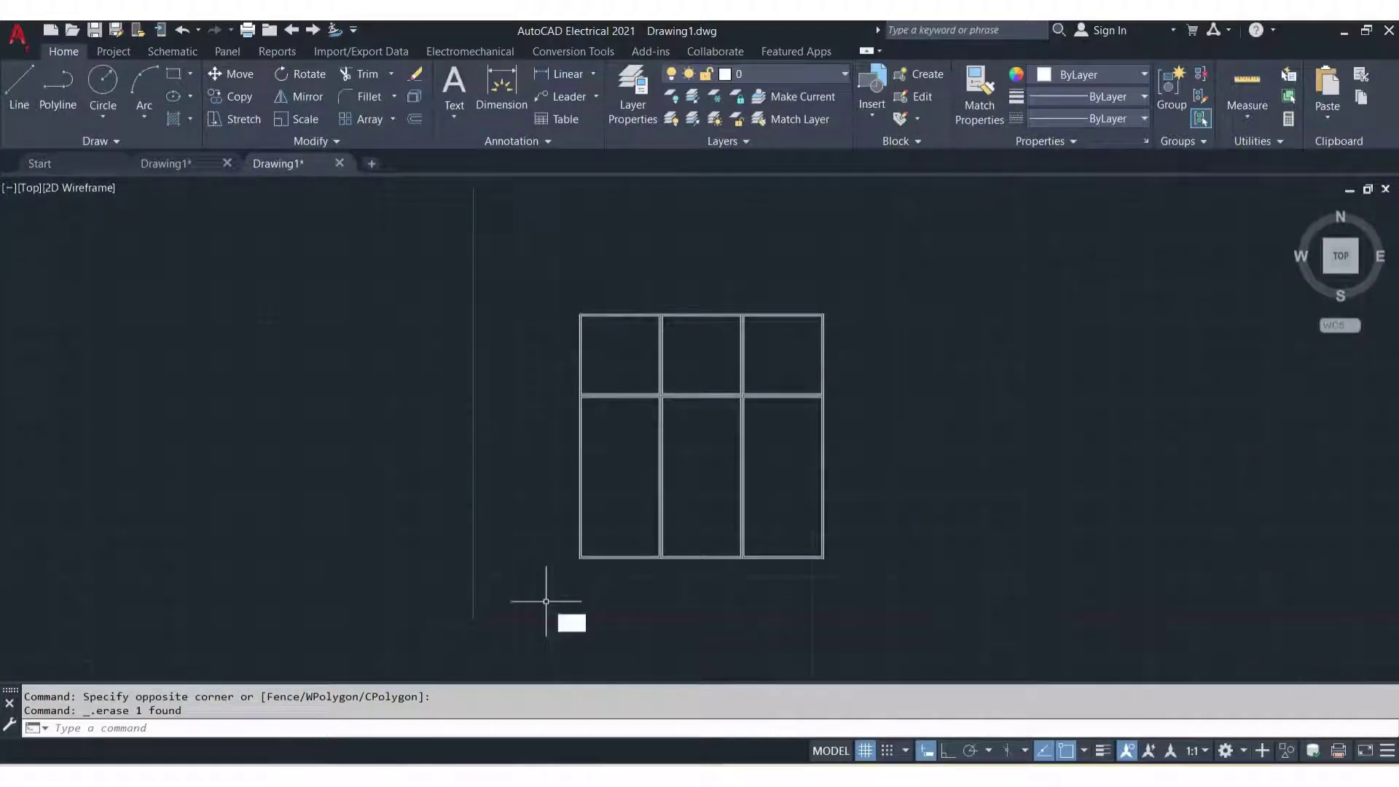
Draw a 7' wide by 1' high rectangle below the panel
type("C")
key("Return")
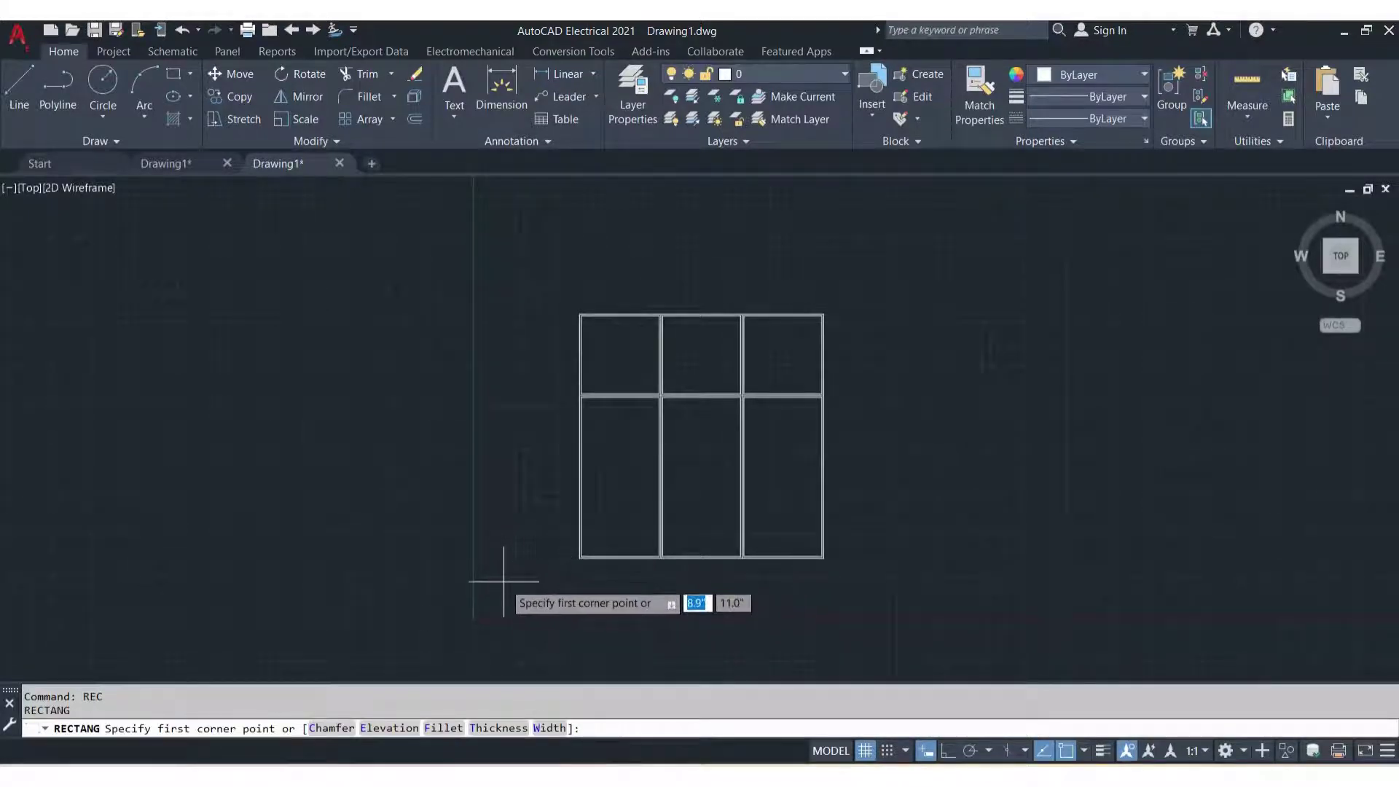
left_click(504, 581)
type("7")
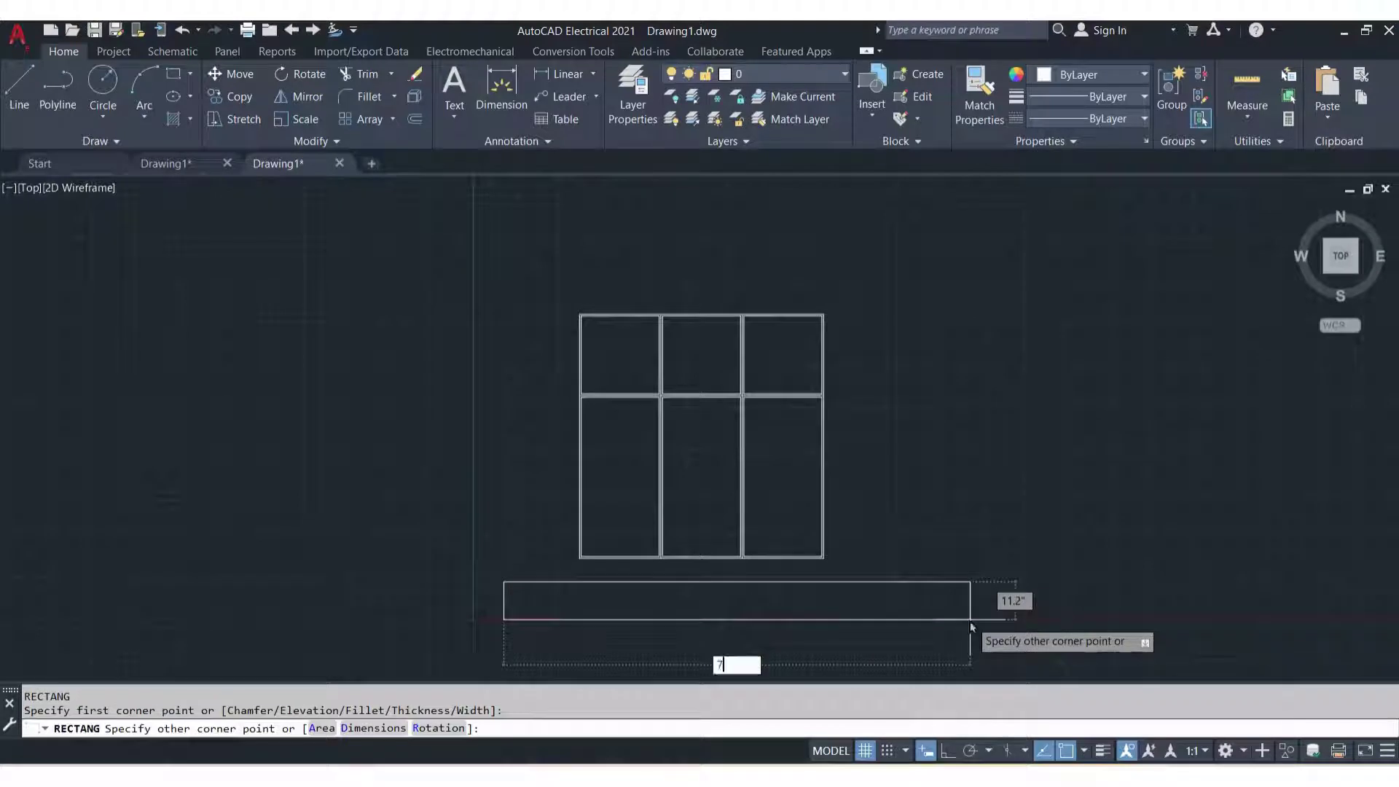
type("'")
key("Tab")
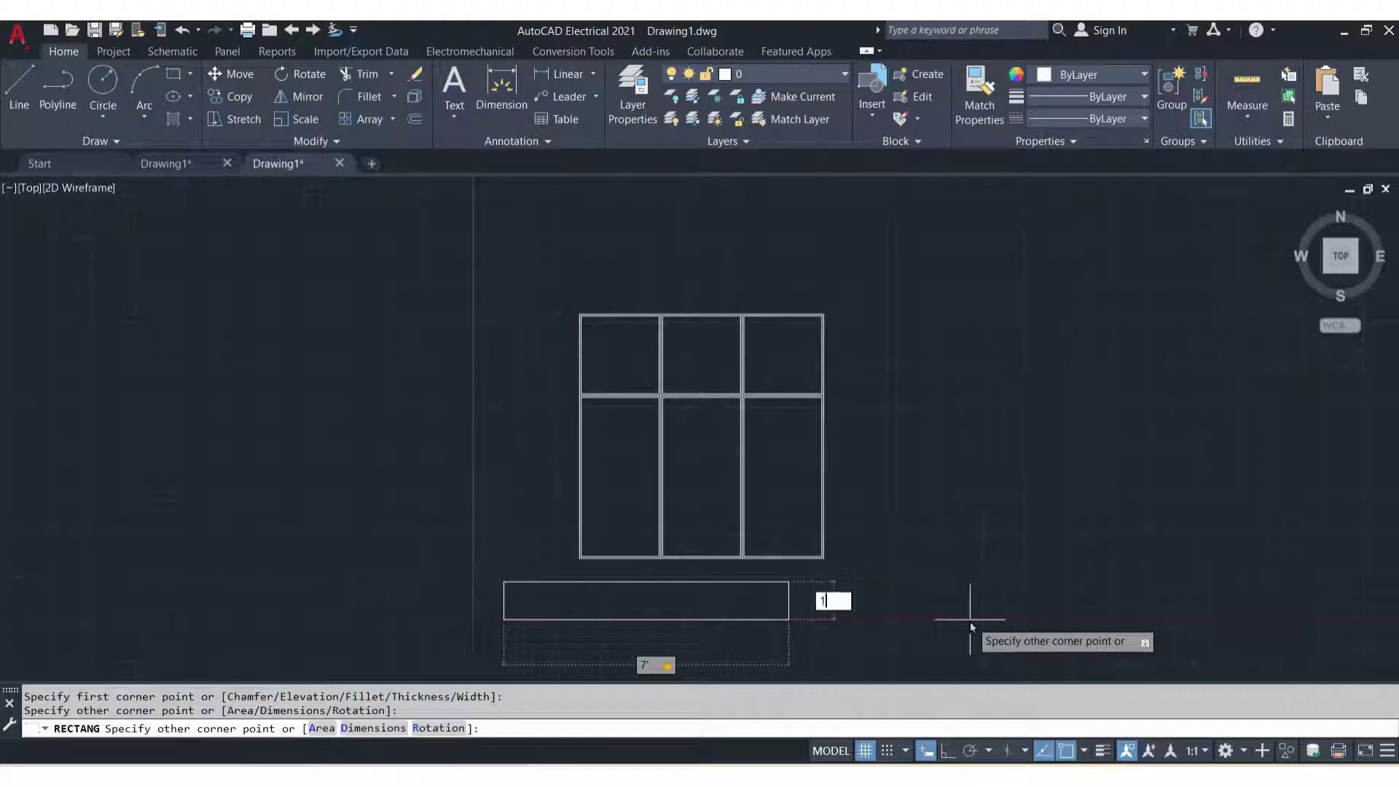
type("'")
key("Return")
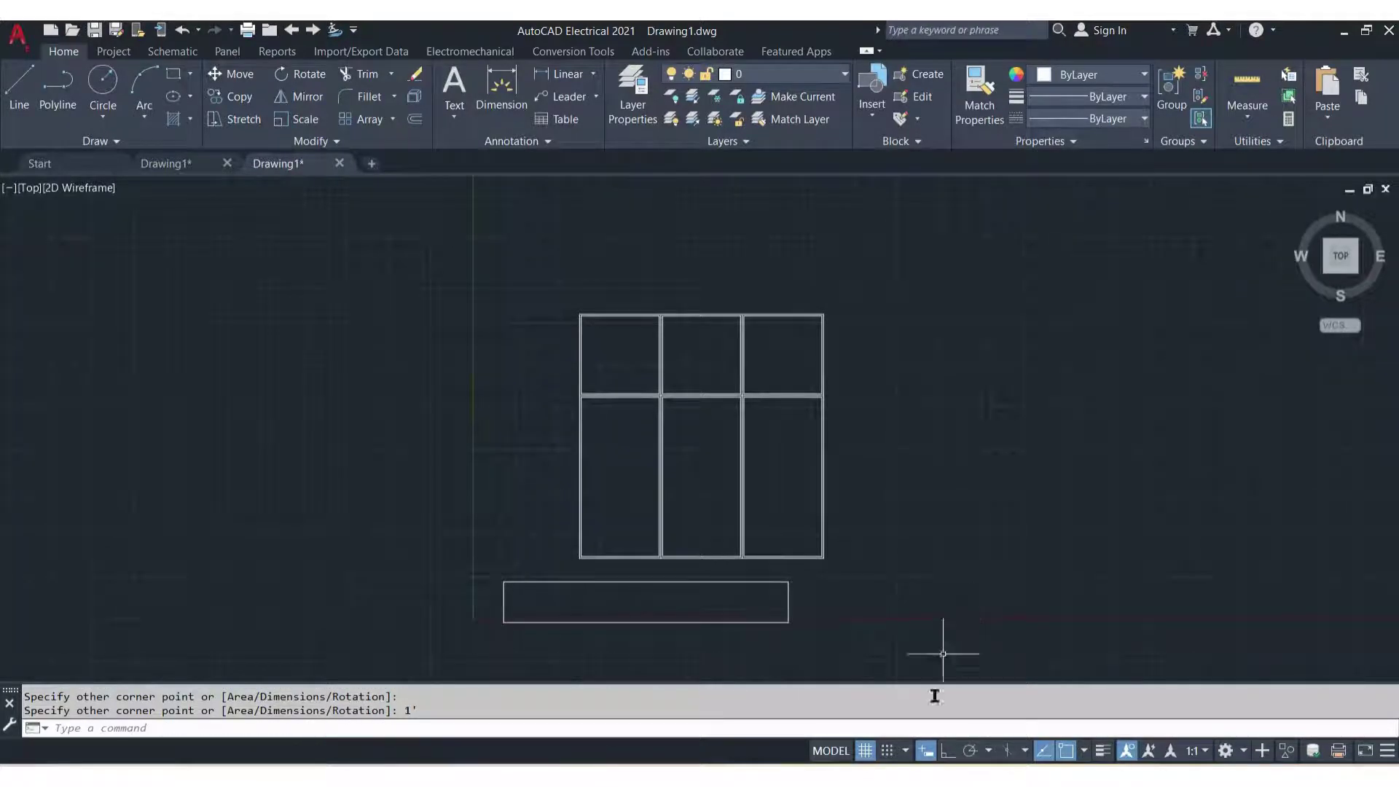
Move the rectangle by its top midpoint onto the panel's bottom edge
left_click(812, 645)
left_click(627, 595)
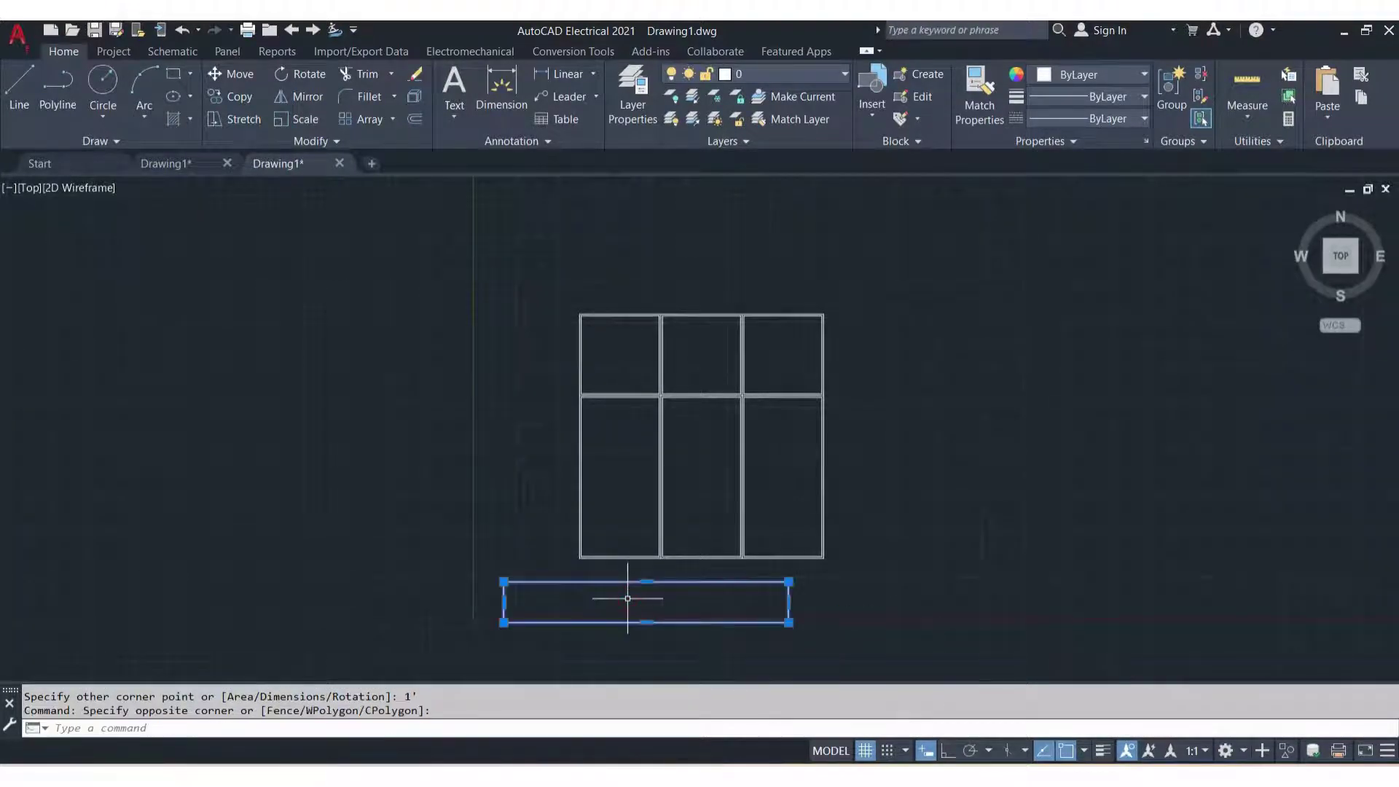
type("M")
key("Return")
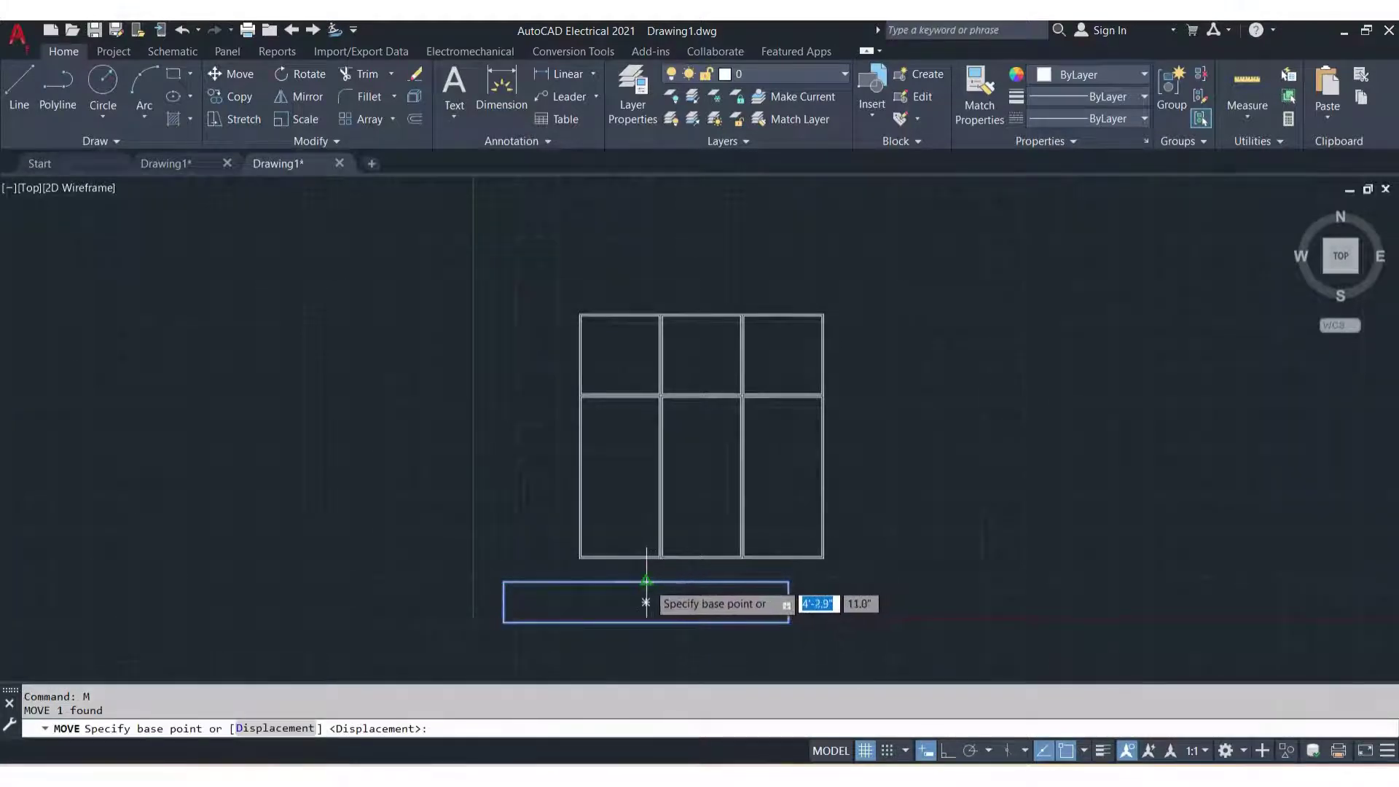
left_click(646, 583)
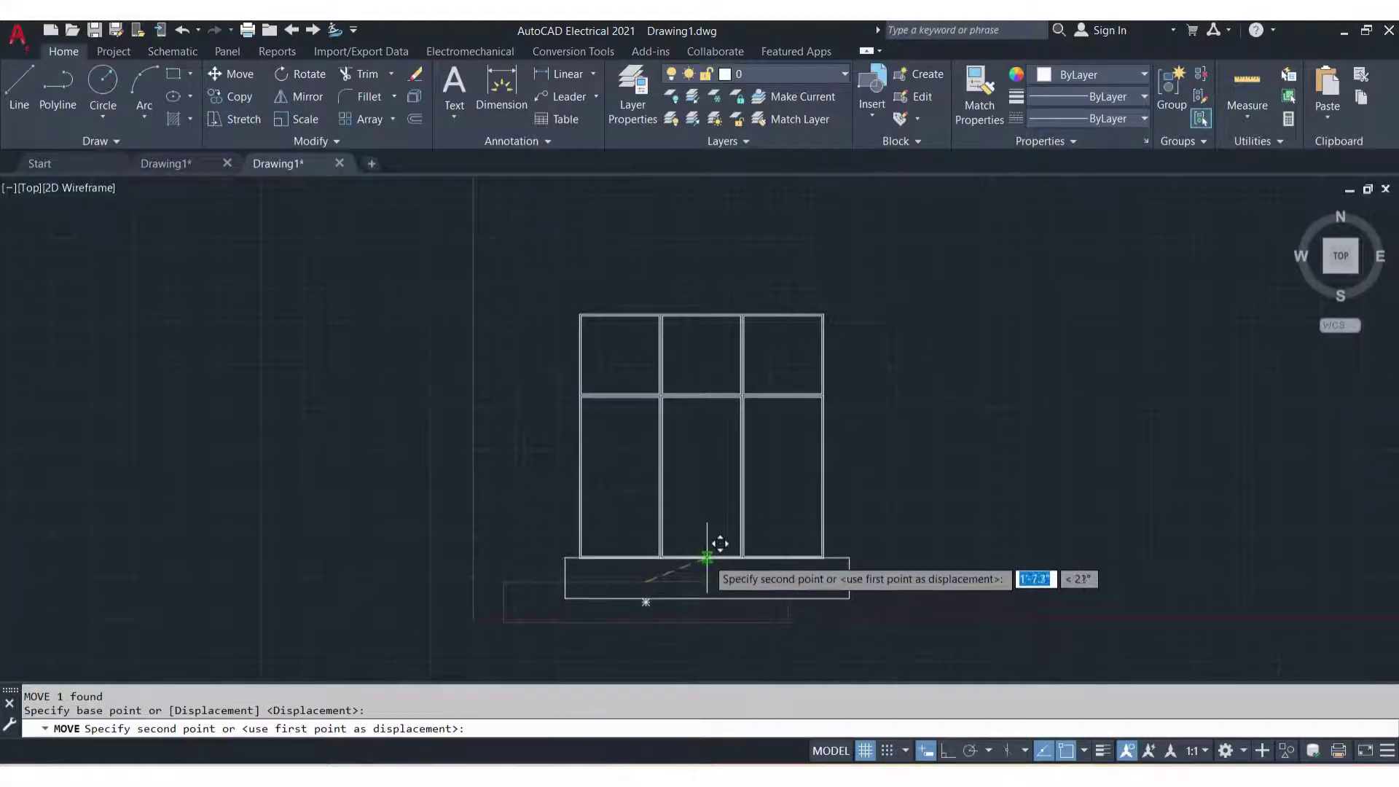
left_click(701, 556)
scroll(741, 564, "up", 4)
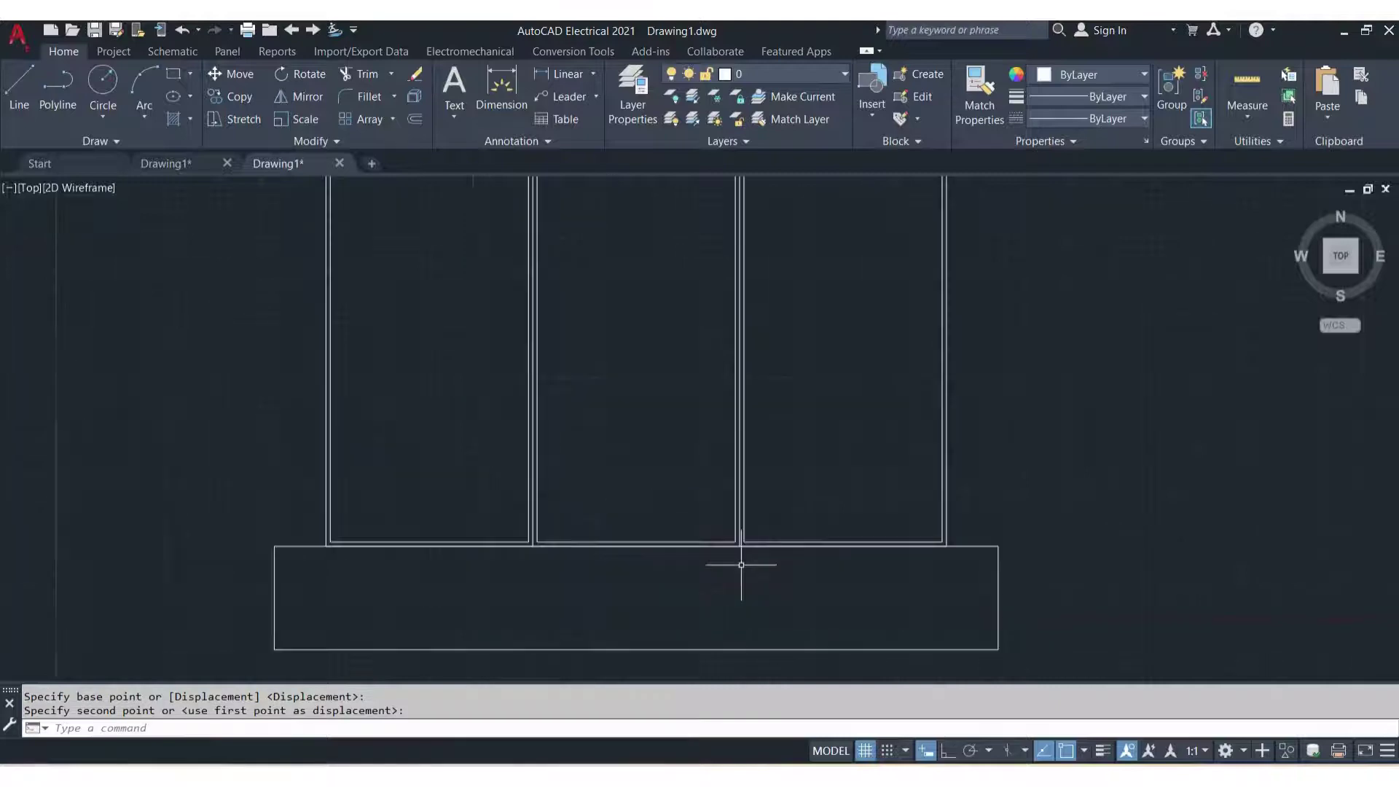
scroll(763, 570, "down", 2)
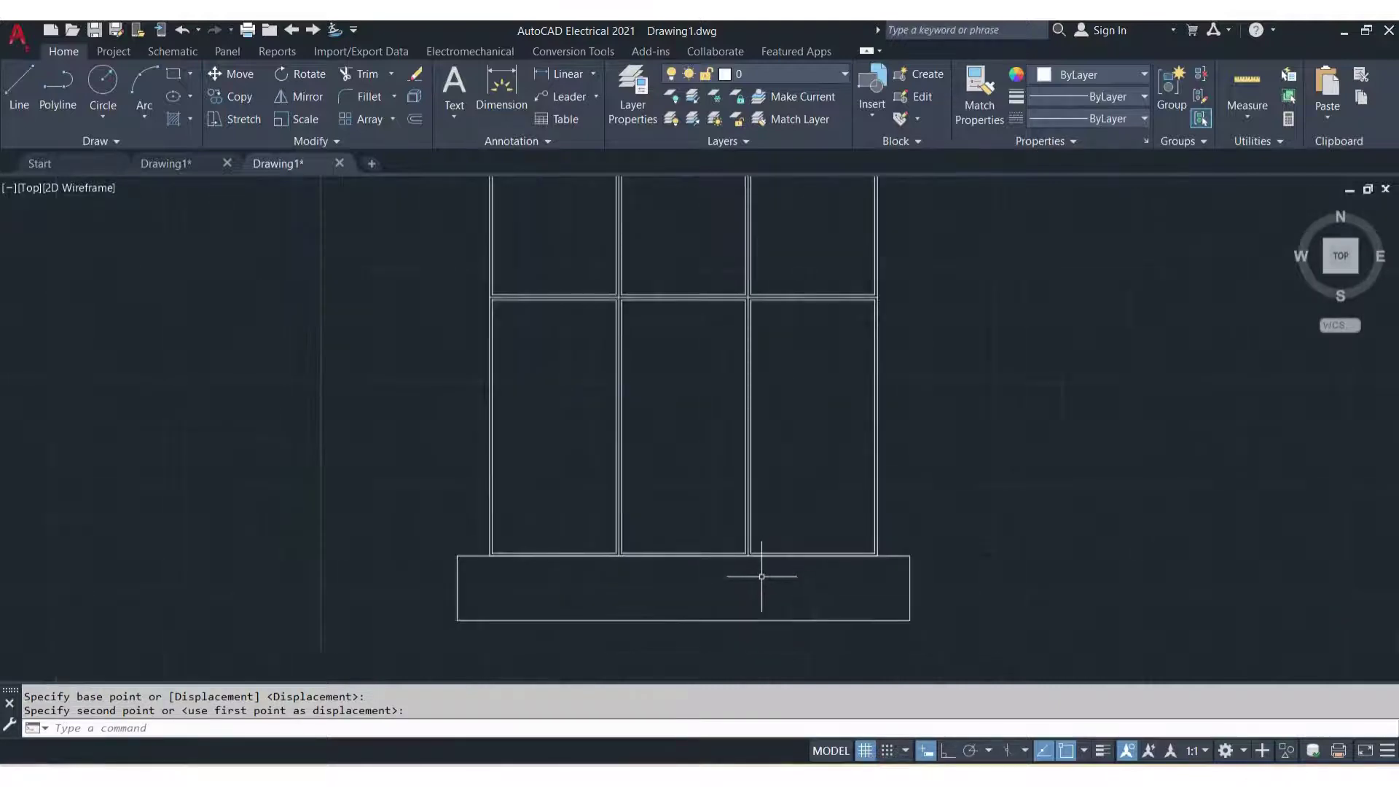
middle_click_drag(558, 565, 882, 597)
type("RE")
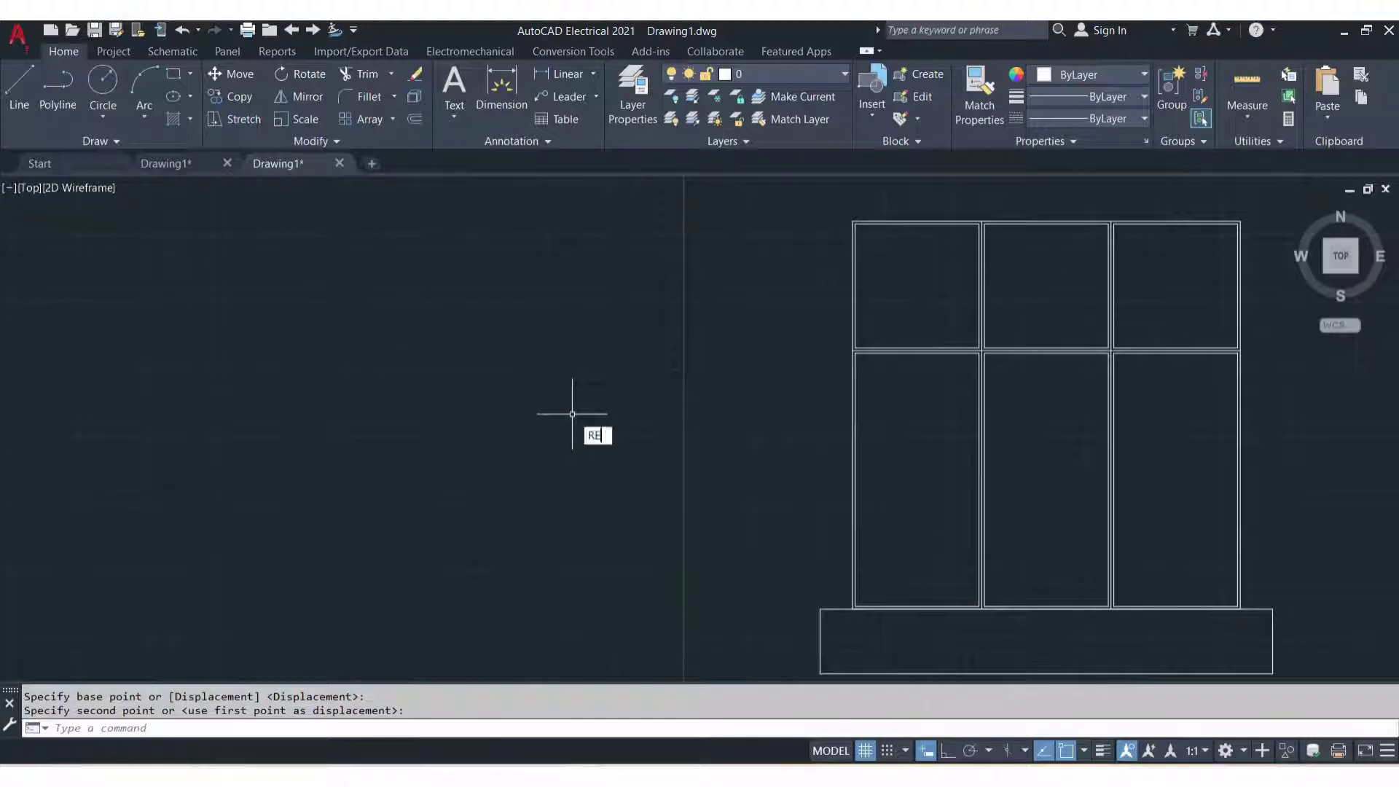
Draw a 2' wide by 7' tall rectangle with RECTANG
type("C")
key("Return")
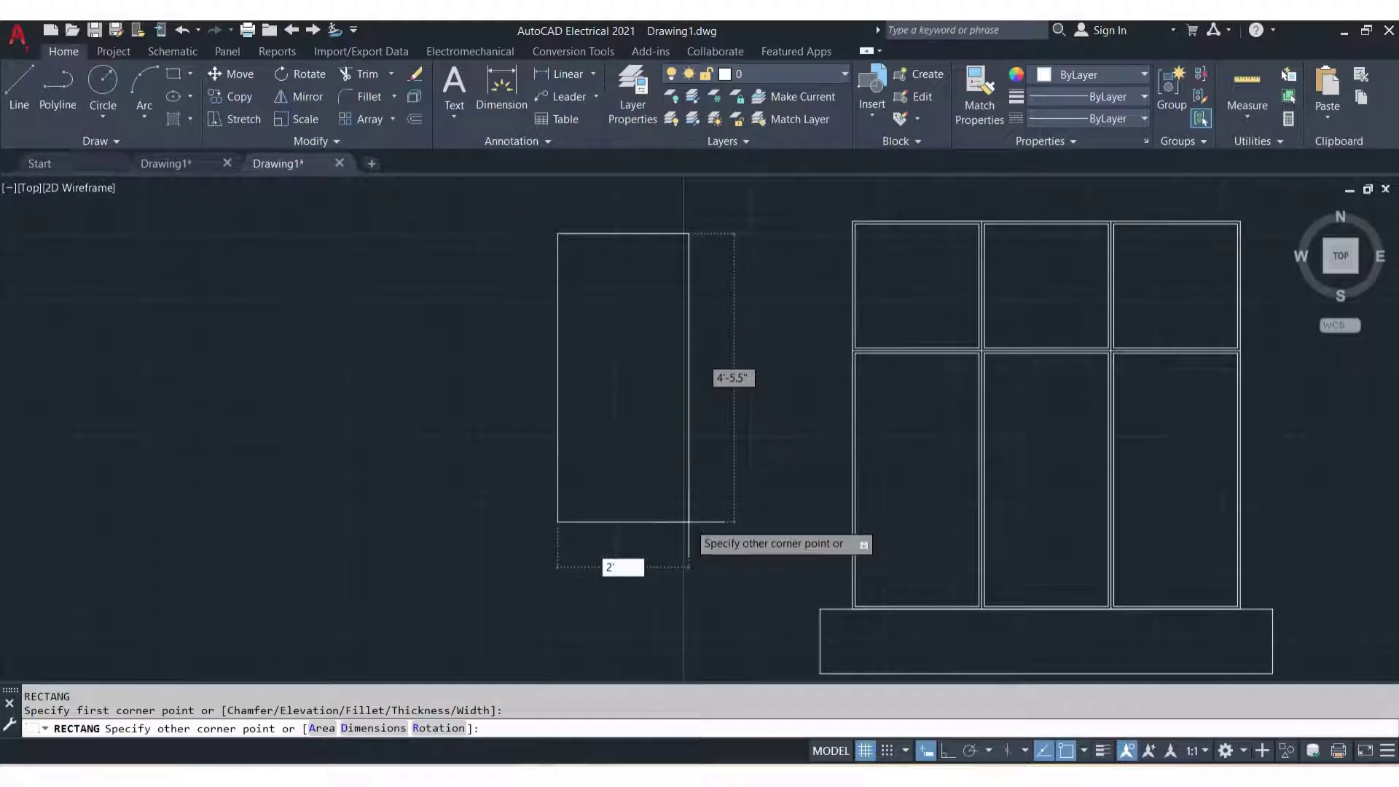
type("'")
key("Tab")
type("7")
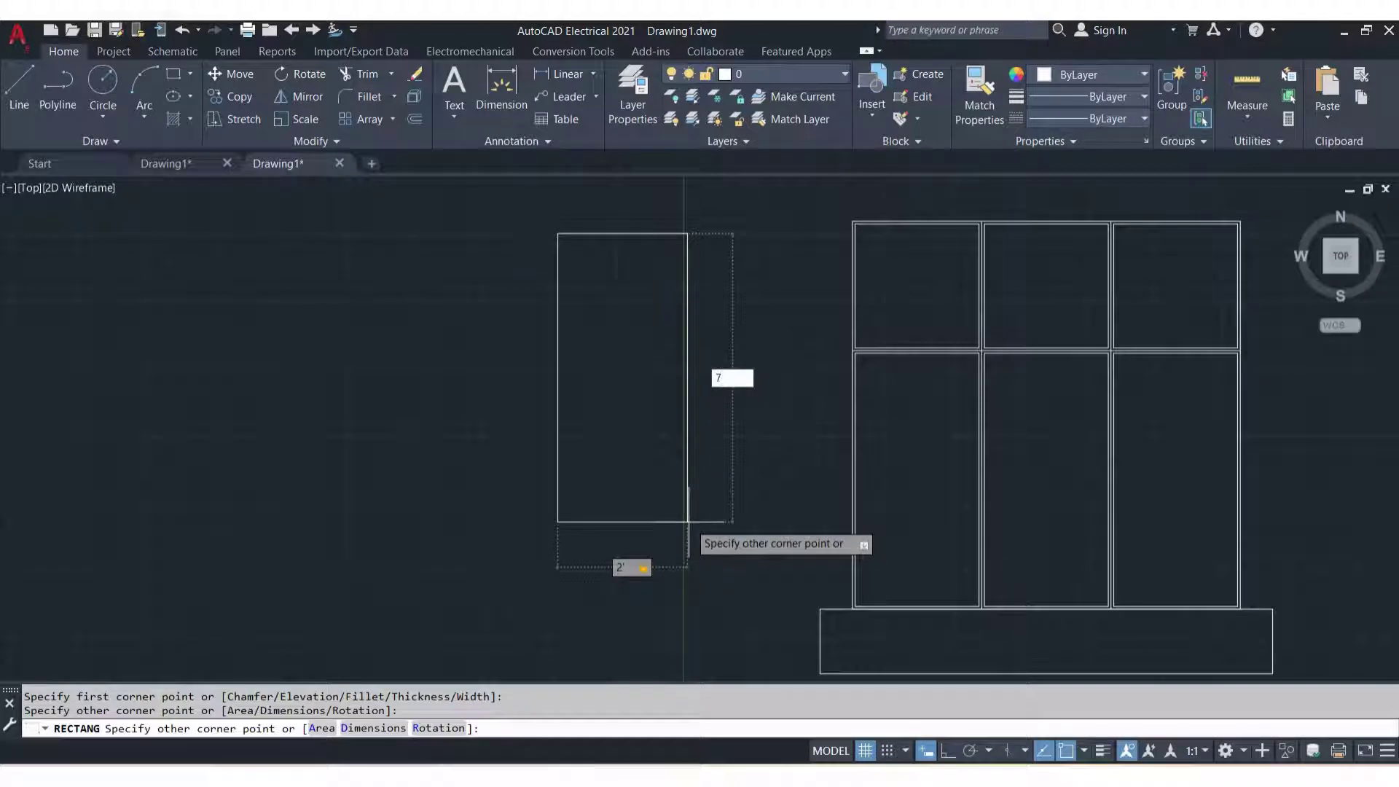
type("'")
key("Return")
scroll(441, 372, "down", 2)
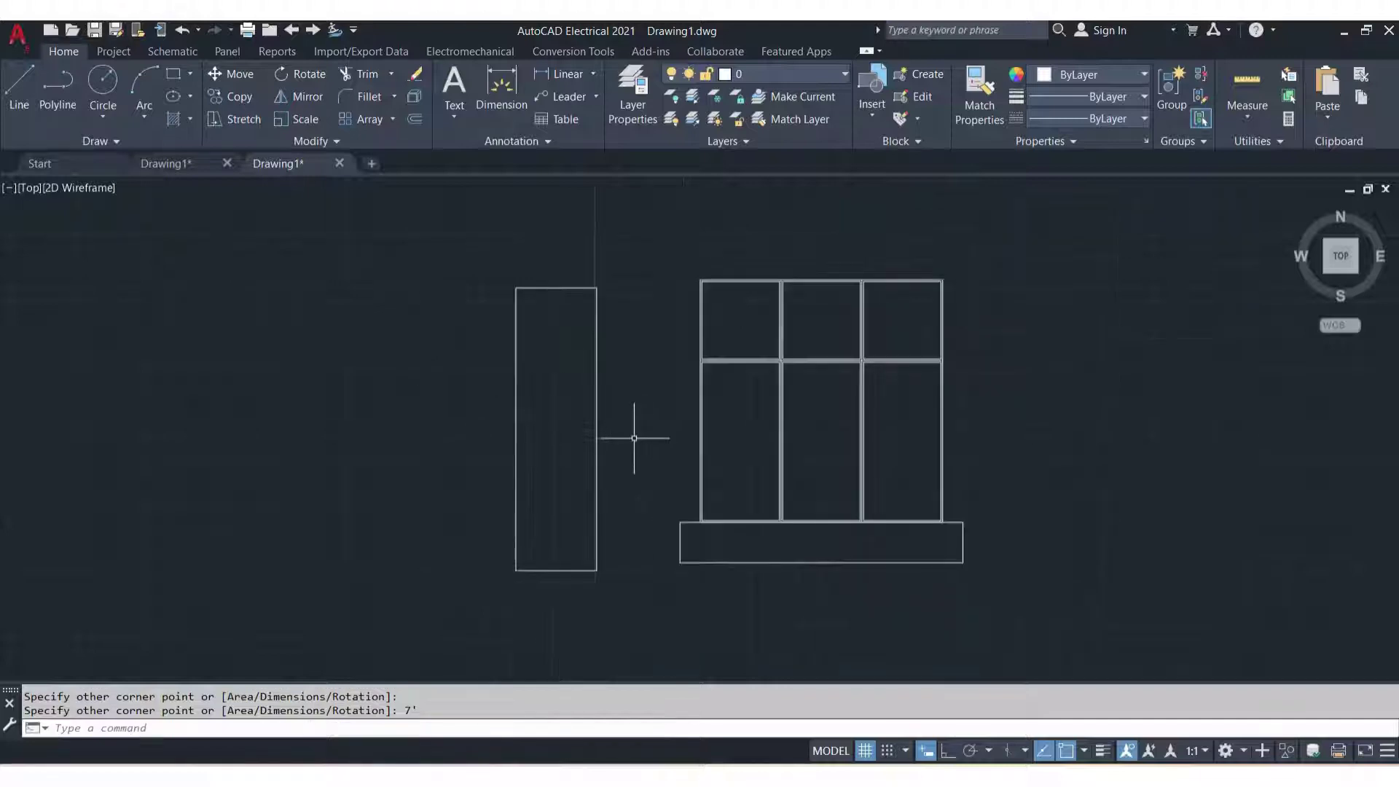
Move the tall rectangle by its top midpoint level with the panel top
left_click(541, 404)
left_click(437, 240)
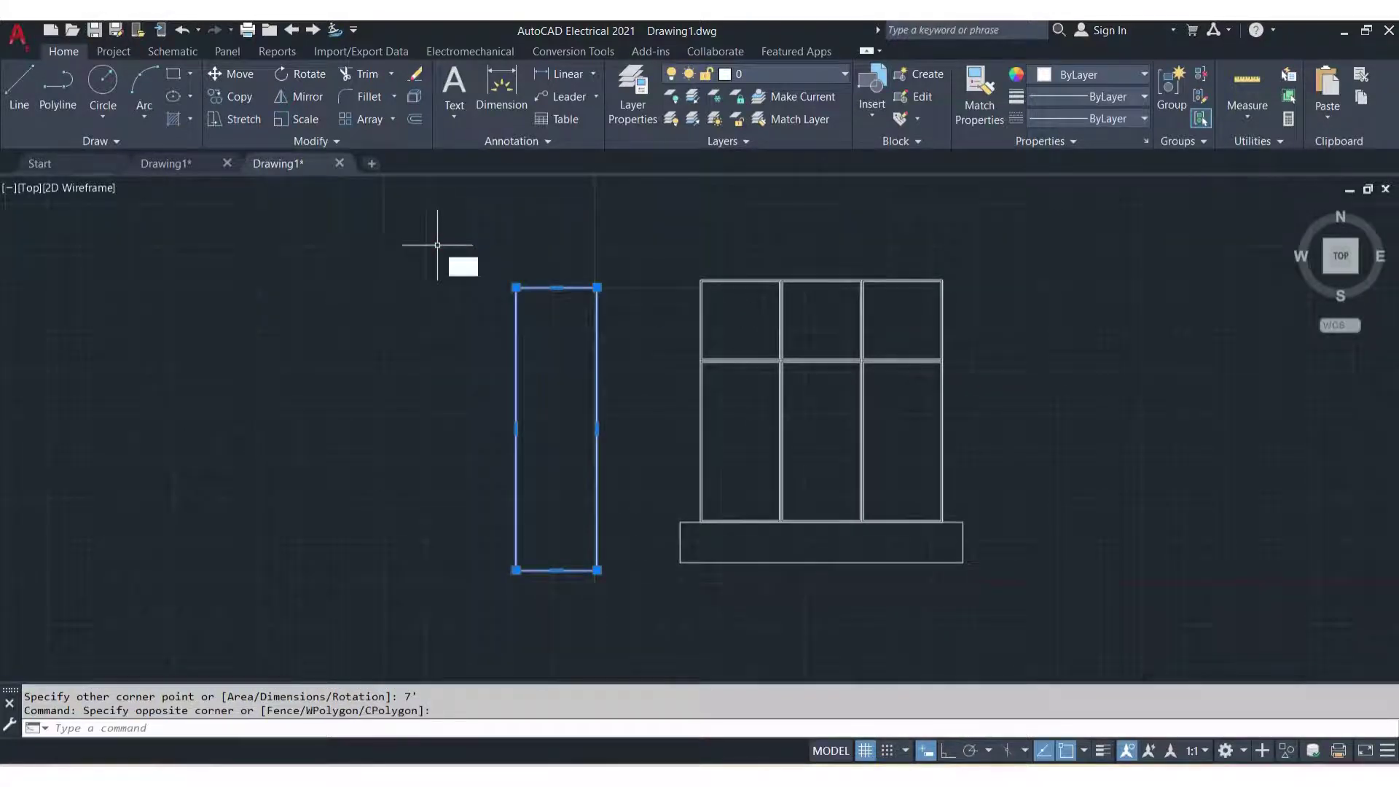
type("m")
key("Return")
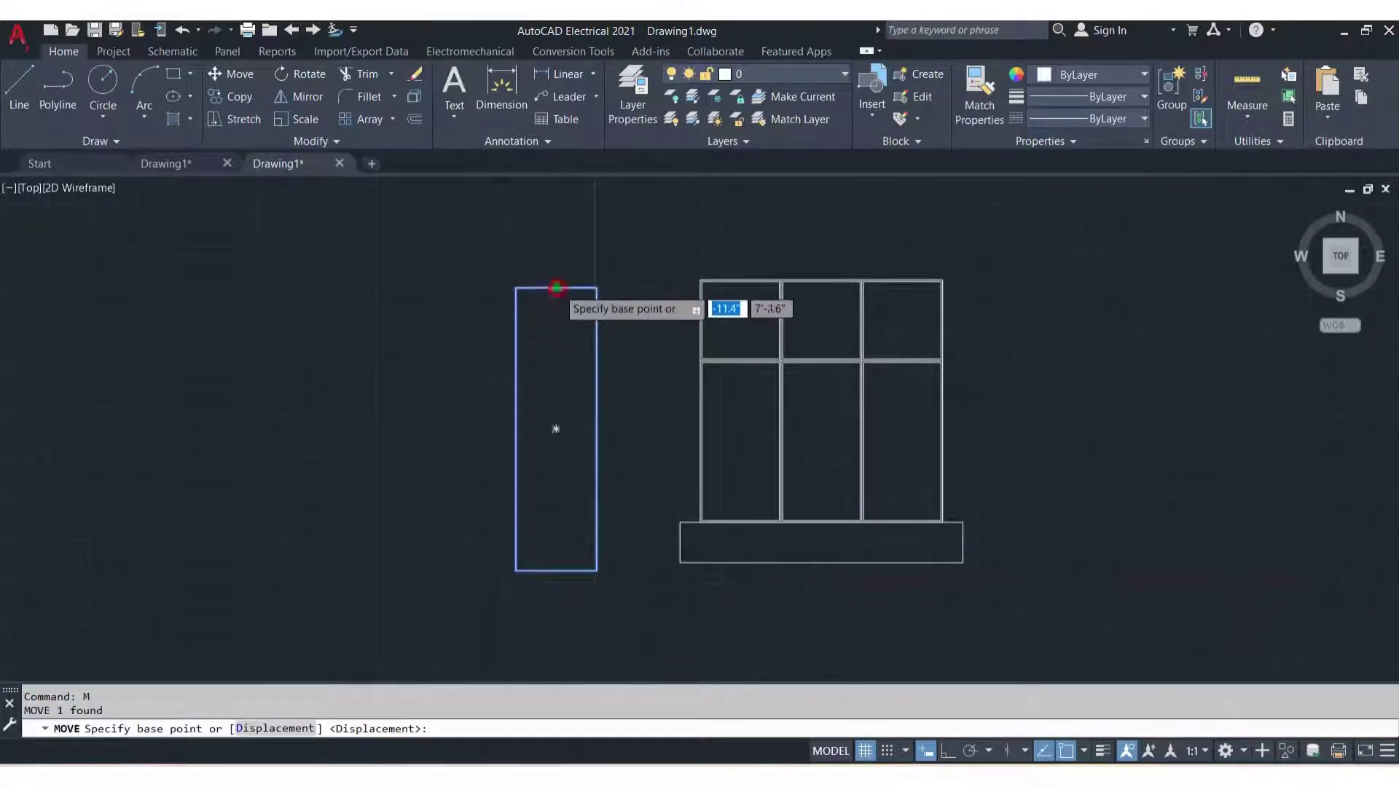
left_click(557, 287)
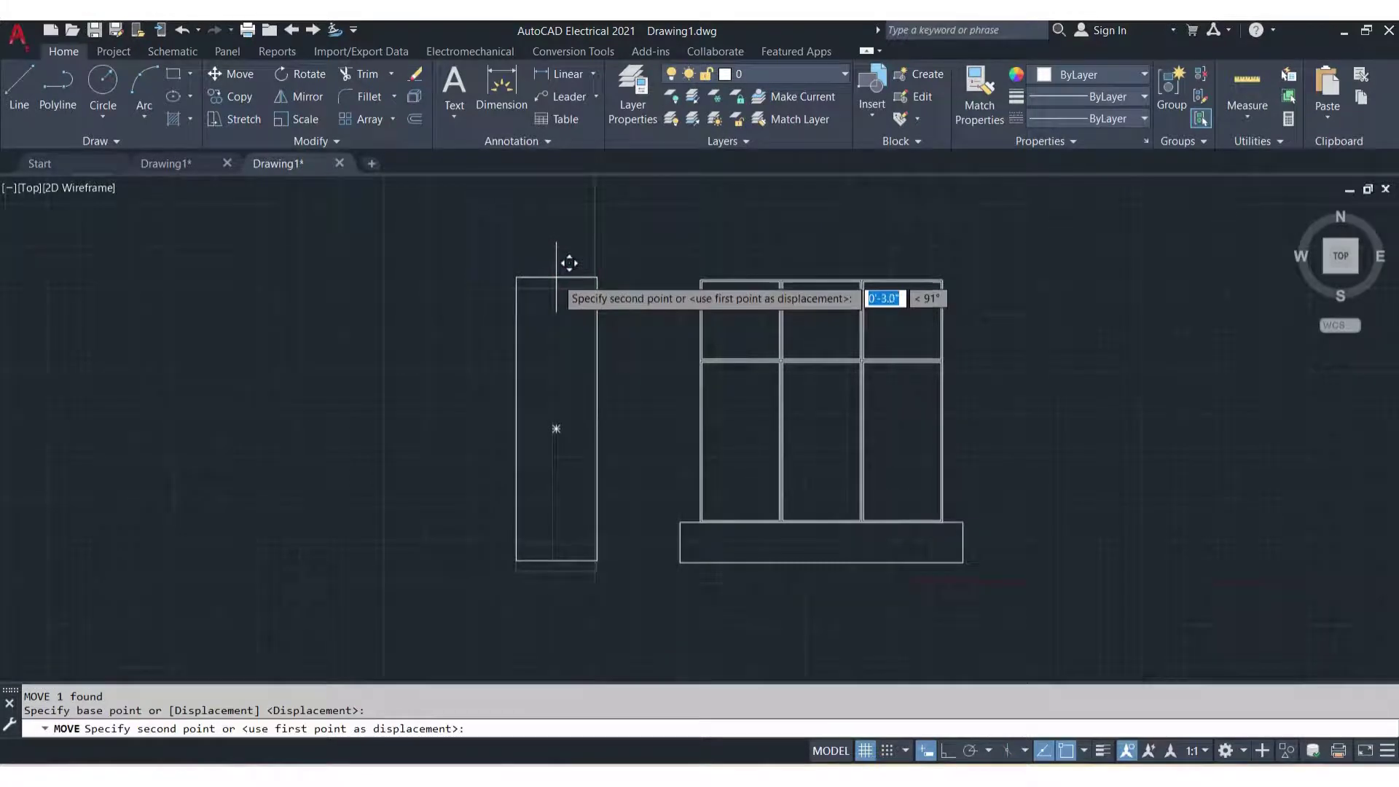
left_click(569, 263)
scroll(567, 367, "up", 4)
scroll(567, 366, "down", 2)
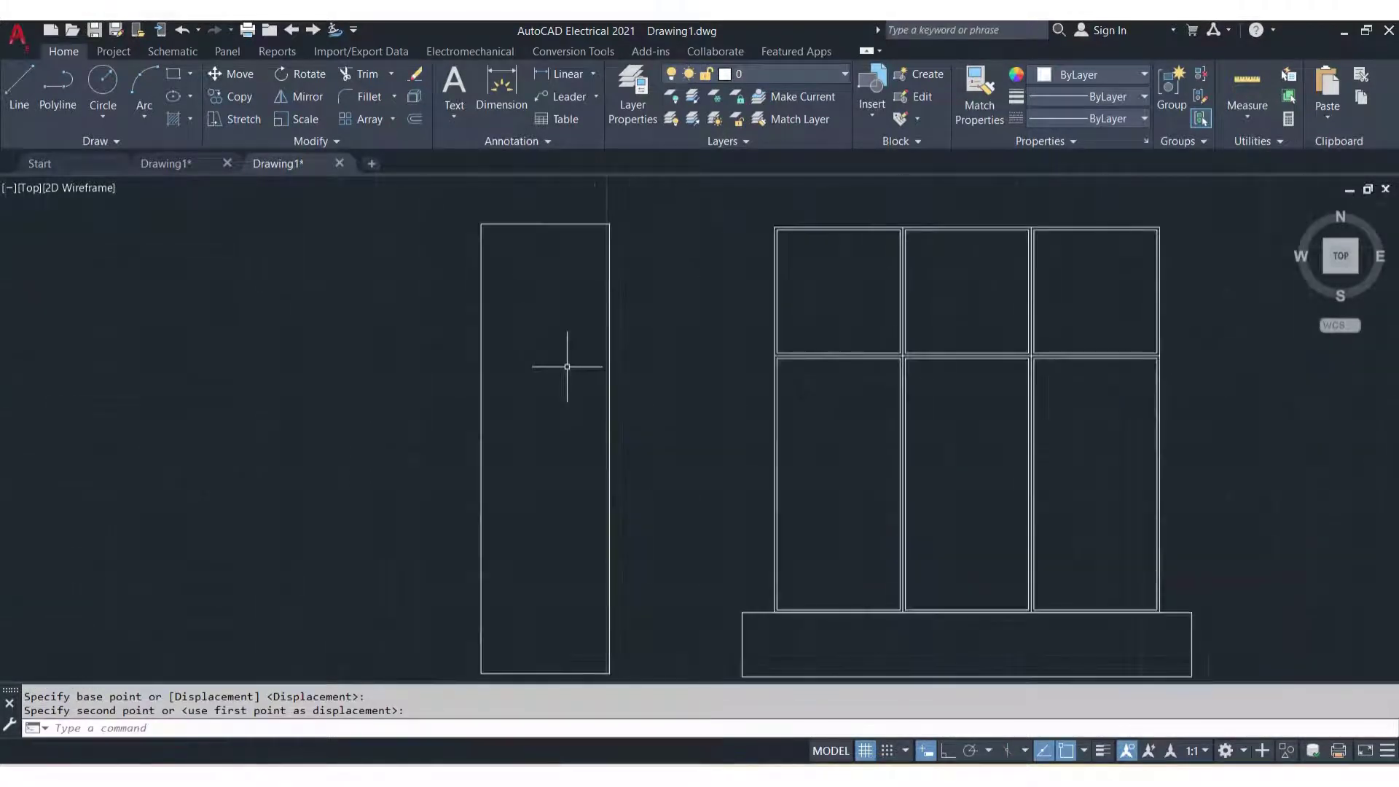
Draw a 2' horizontal line across the side rectangle, 1' above its bottom
type("l")
key("Return")
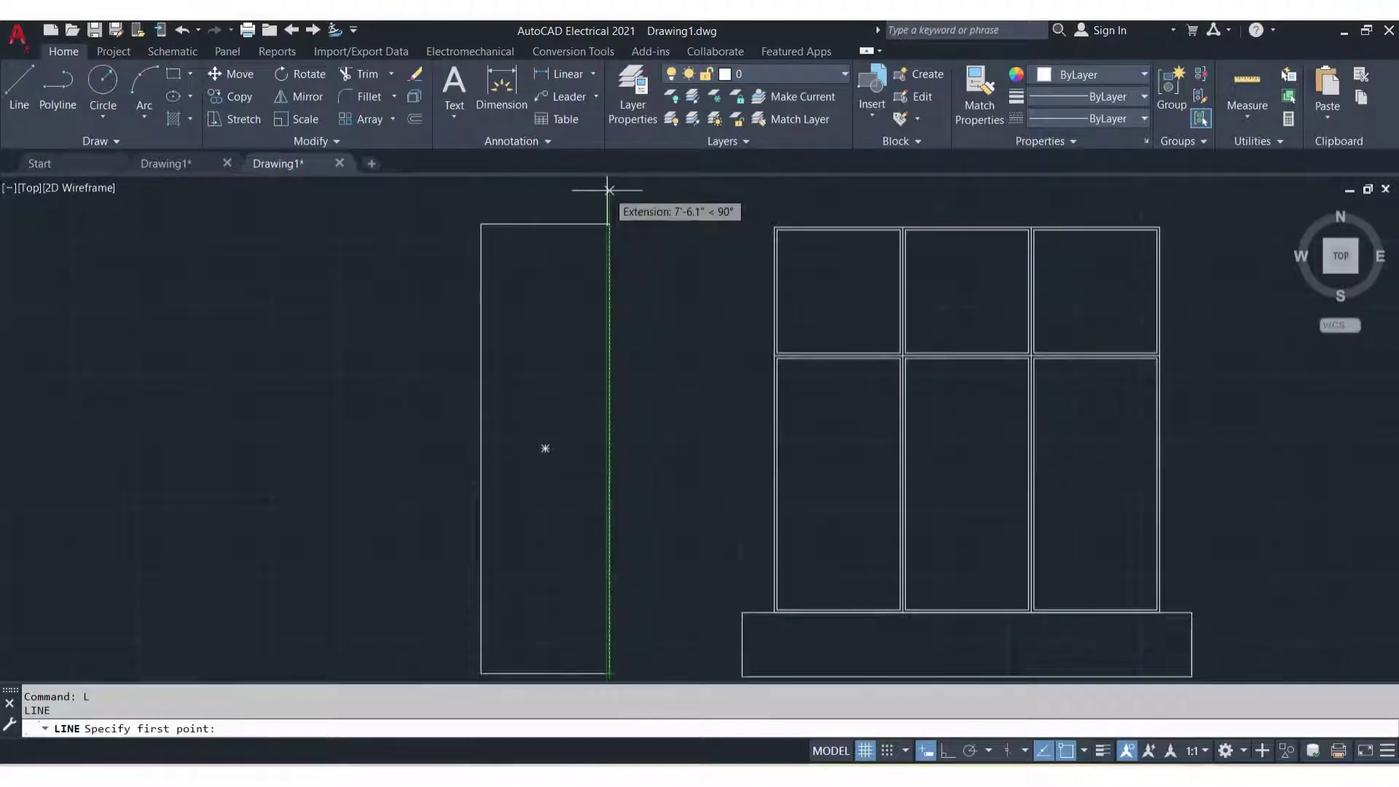
type("1")
key("Return")
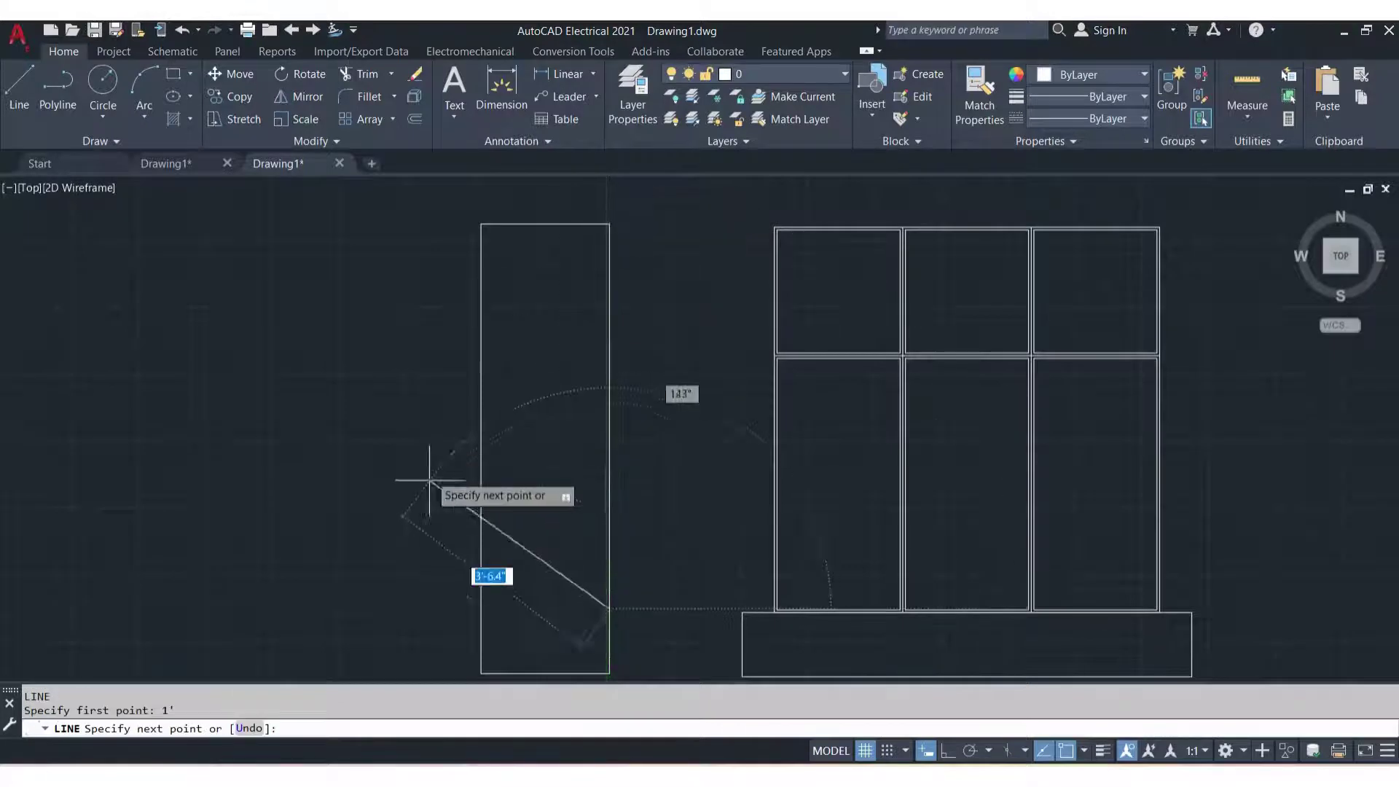
left_click(947, 750)
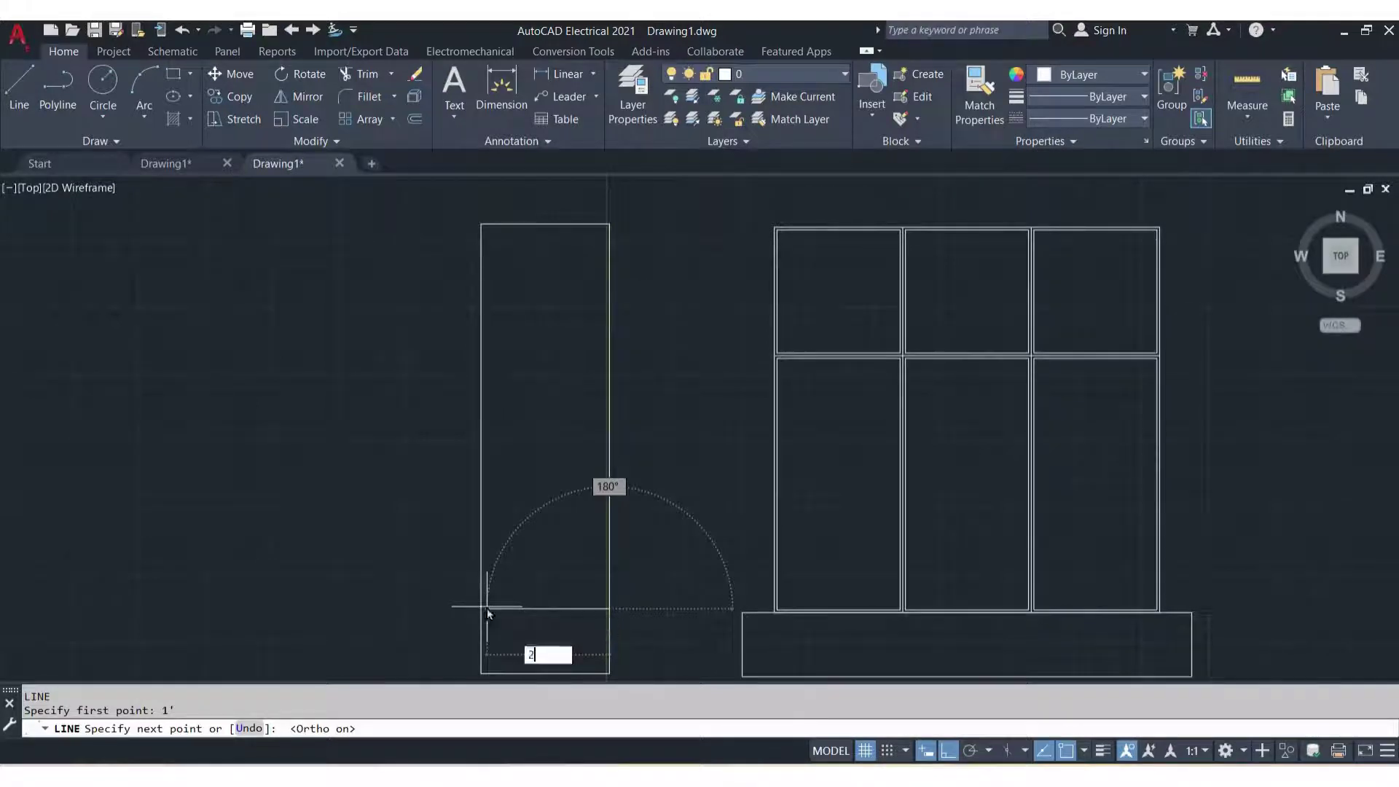
type("2'")
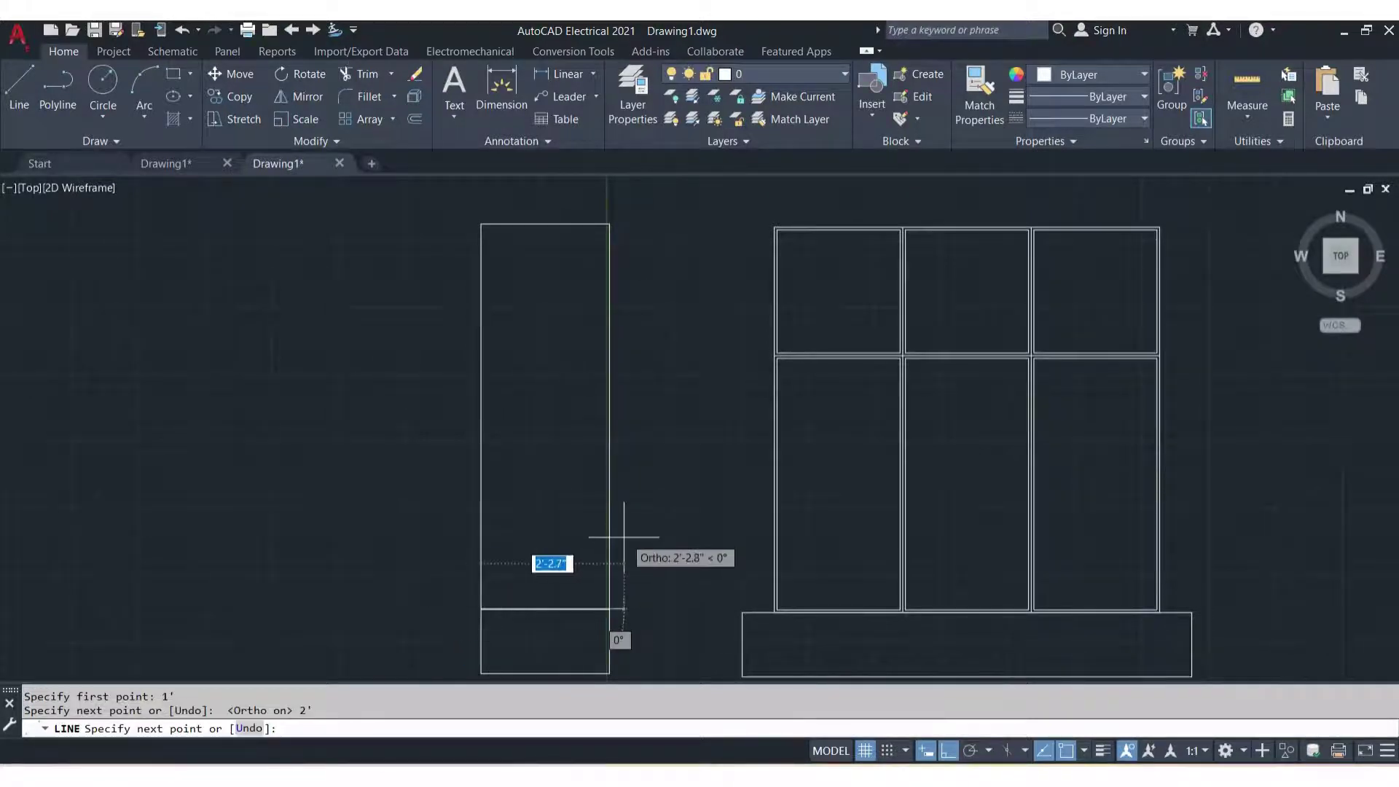
key("Return")
key("Escape")
Draw a 1' vertical line down from 4.5" in from one corner
type("l")
key("Return")
type("4.5\"")
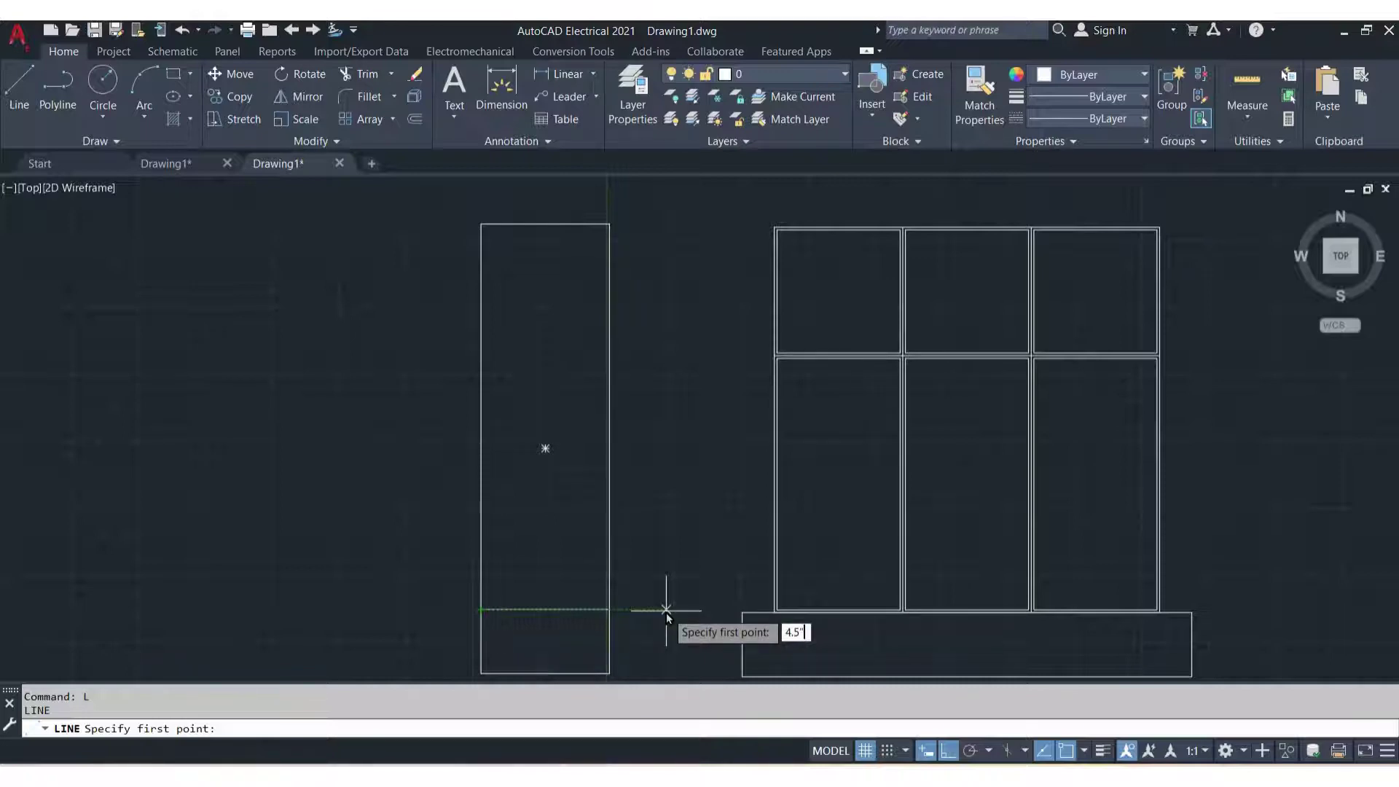
key("Return")
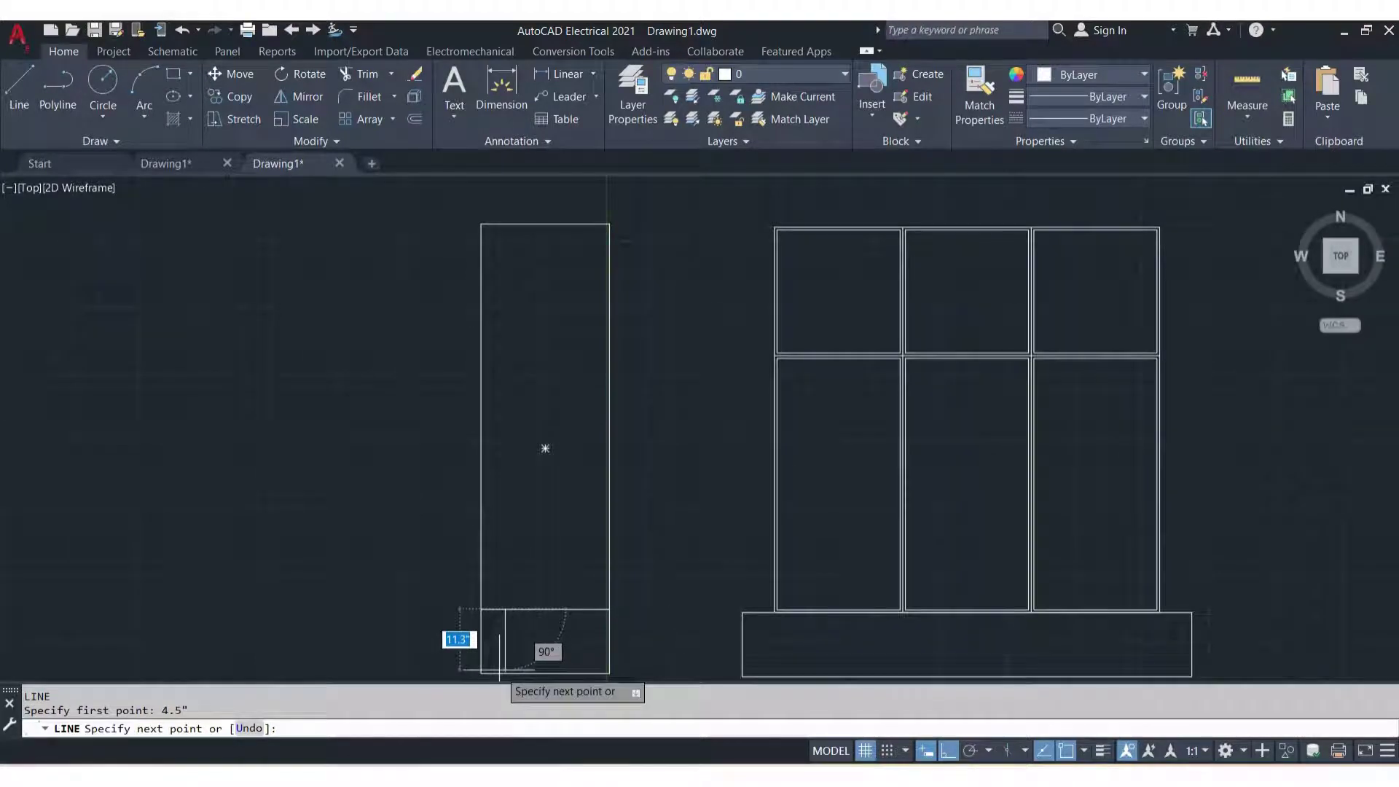
type("1")
key("Return")
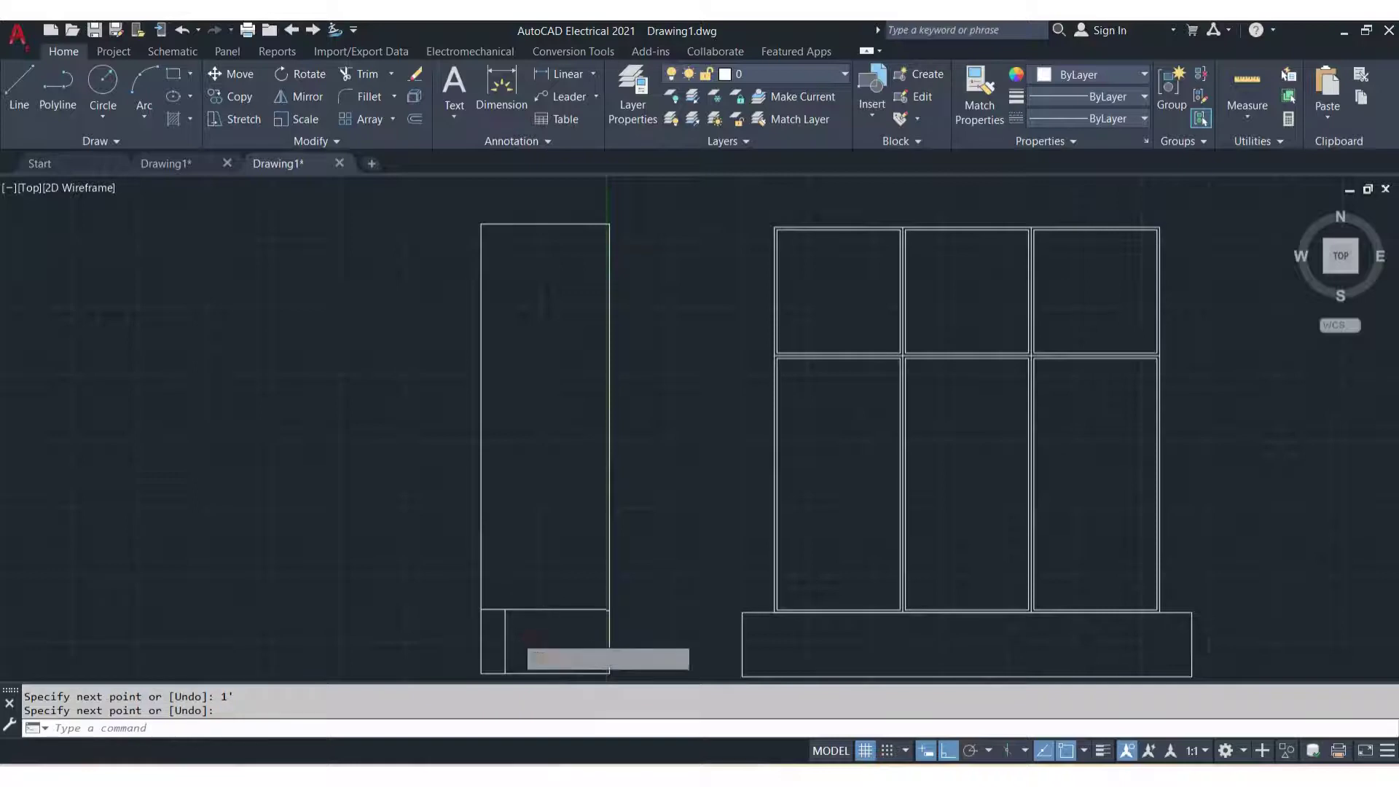
key("Return")
left_click(546, 632)
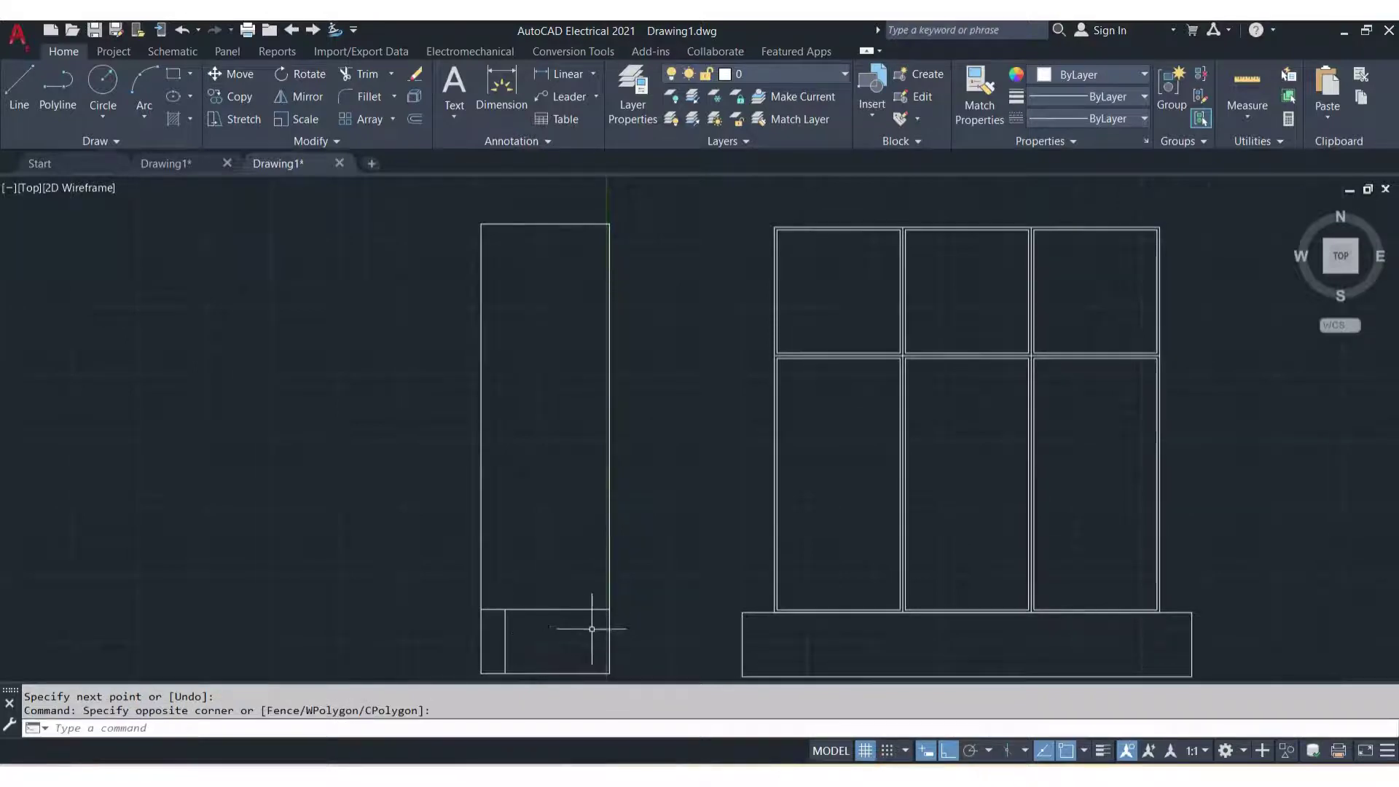
key("l")
Draw a matching 1' vertical line 4.5" in from the other side
key("Return")
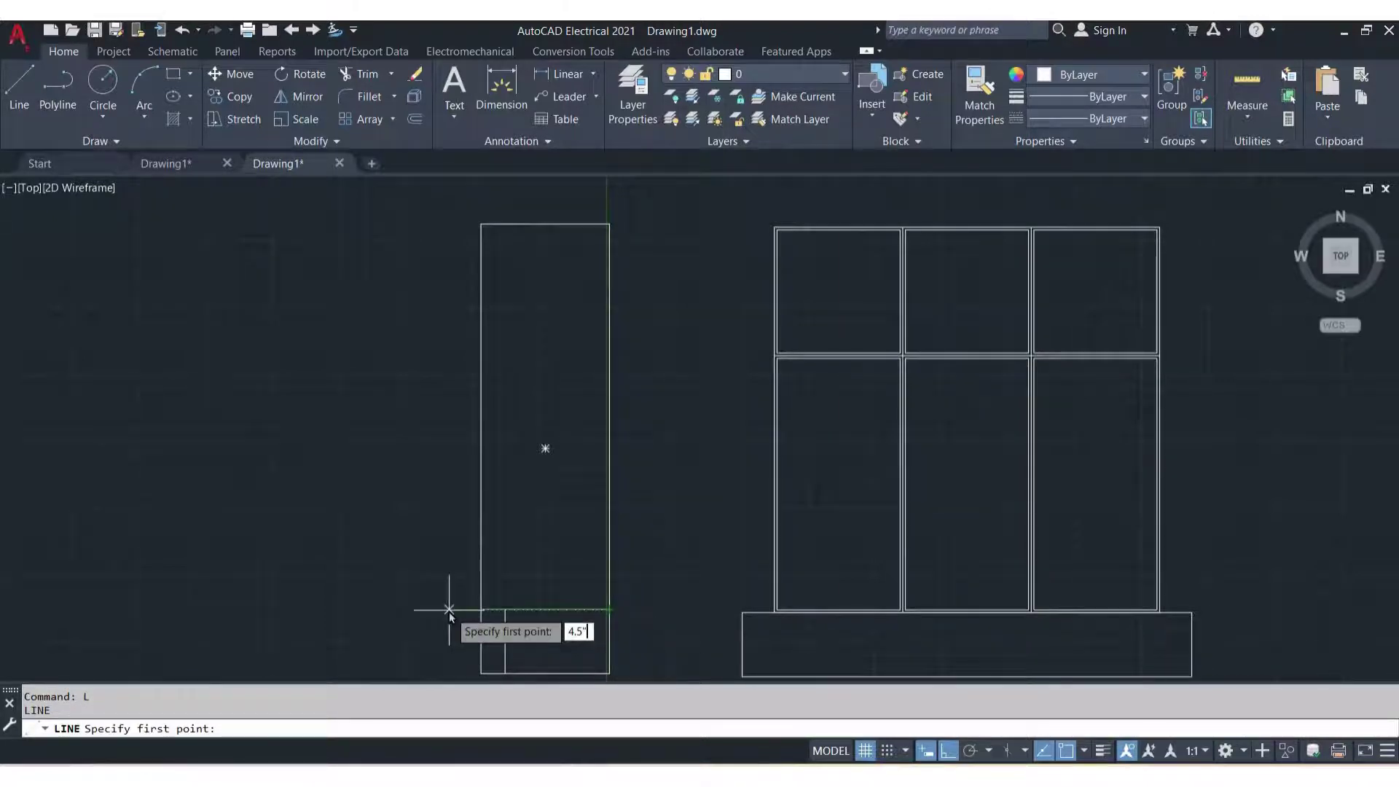
type("4.5")
key("Return")
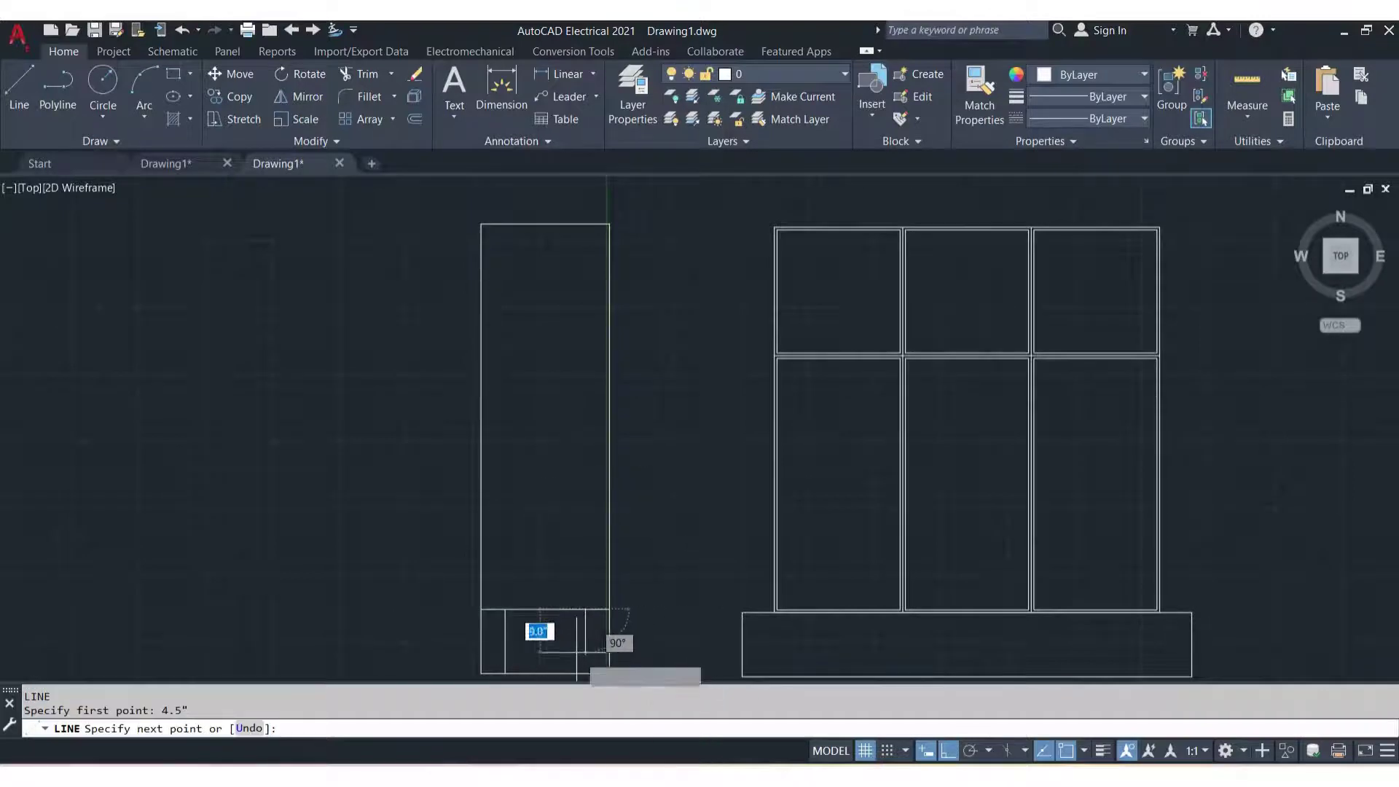
type("'")
key("Return")
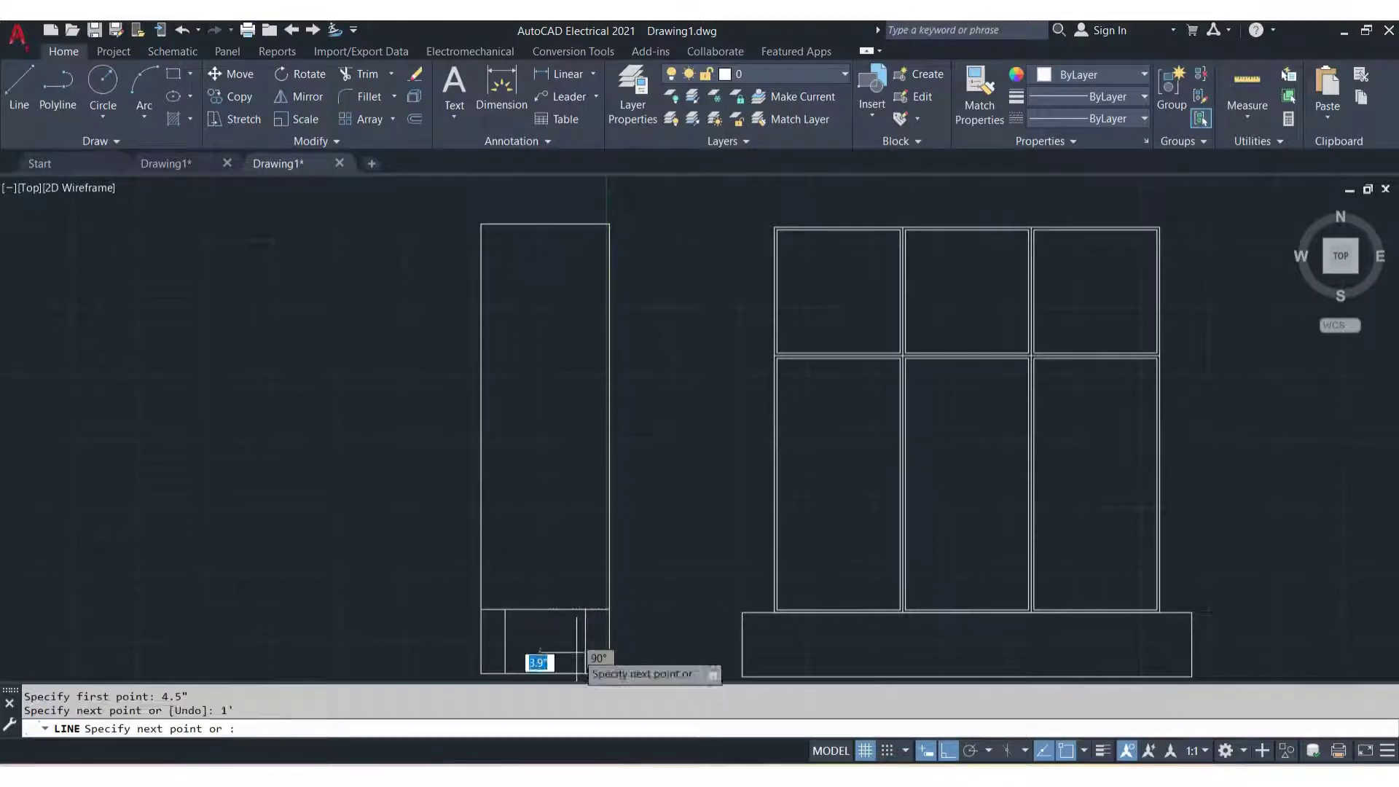
key("Escape")
mouse_move(625, 619)
middle_mouse_down()
mouse_move(612, 550)
mouse_move(610, 608)
middle_mouse_up()
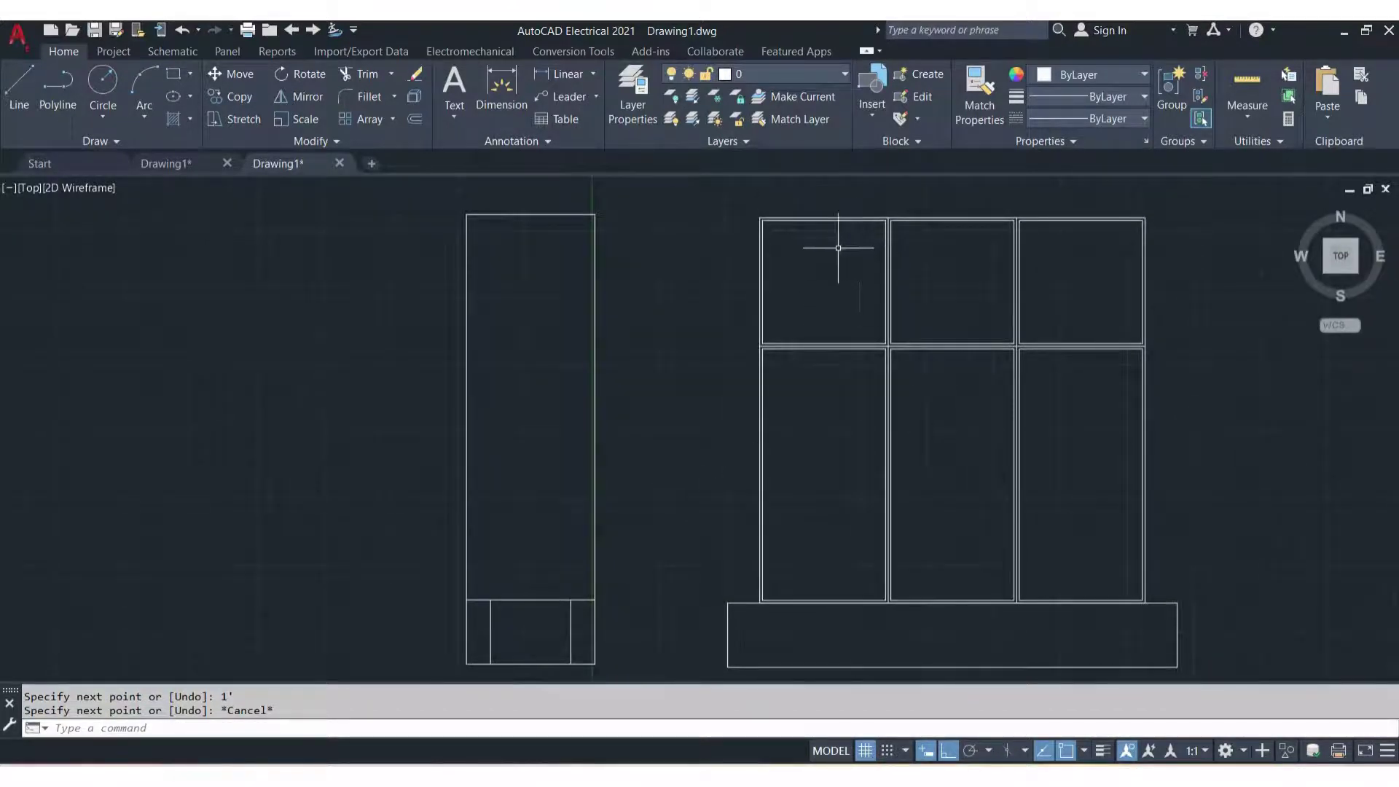
scroll(838, 248, "up", 2)
middle_click_drag(743, 319, 568, 357)
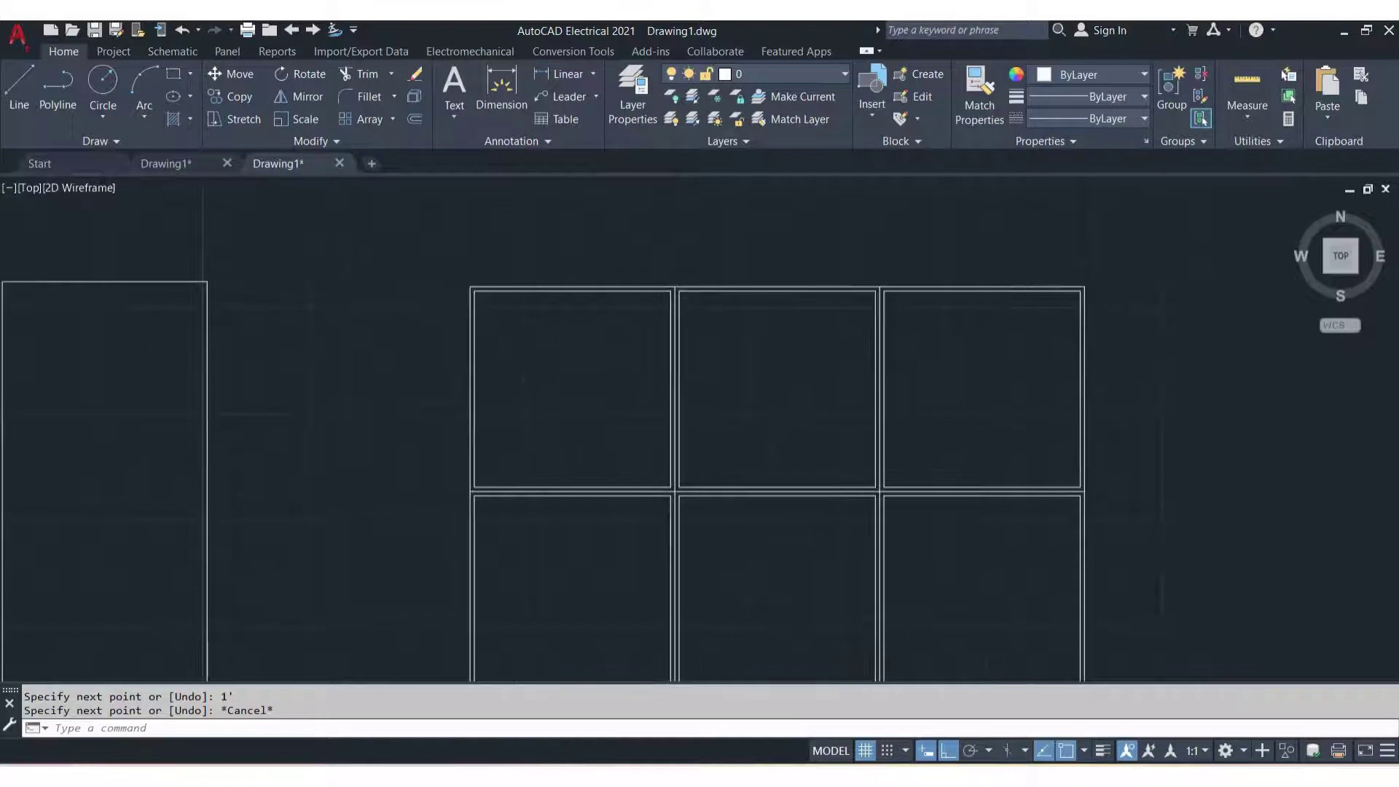
Insert the INDICATING LAMP block at the top centre of the left upper compartment
left_click(874, 110)
left_click(1133, 251)
left_click(873, 118)
left_click(915, 315)
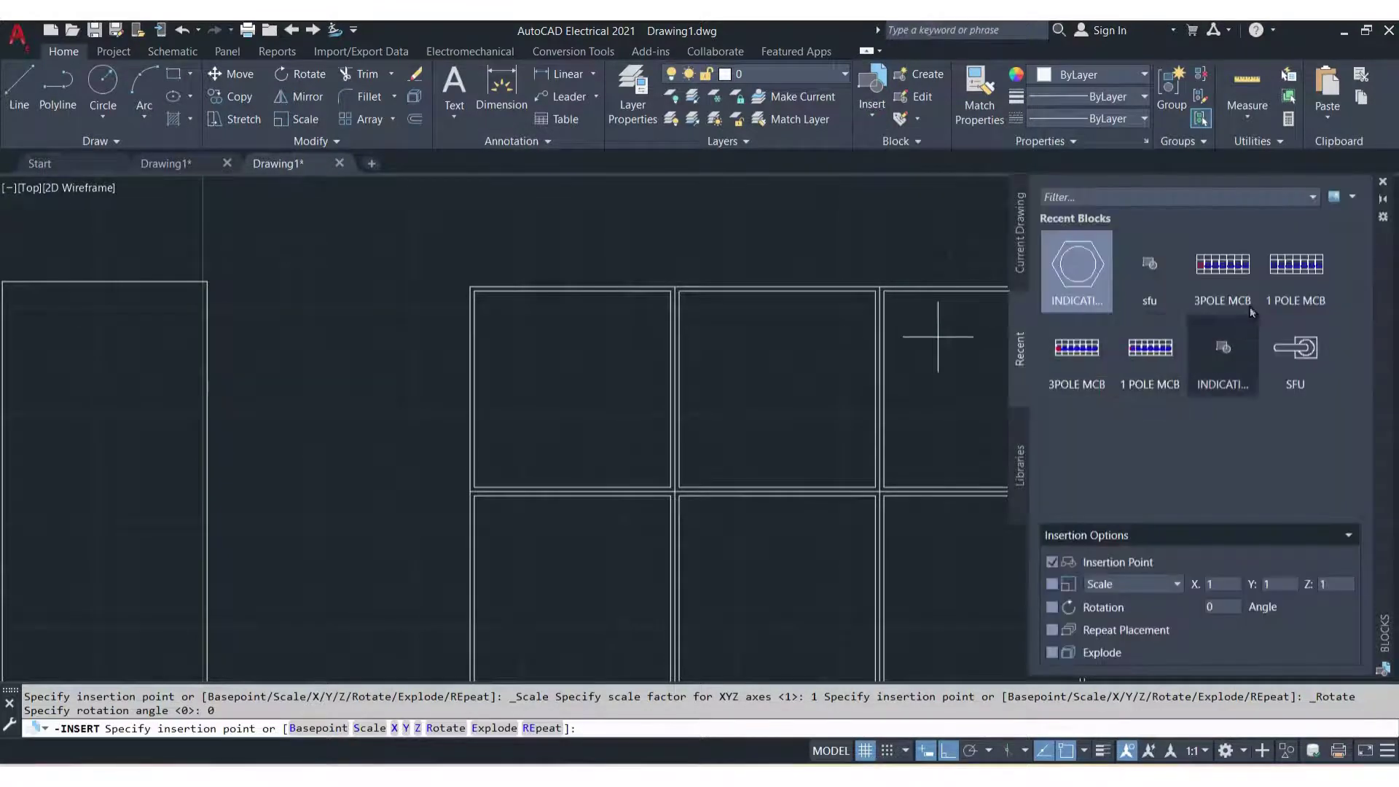
right_click(1158, 262)
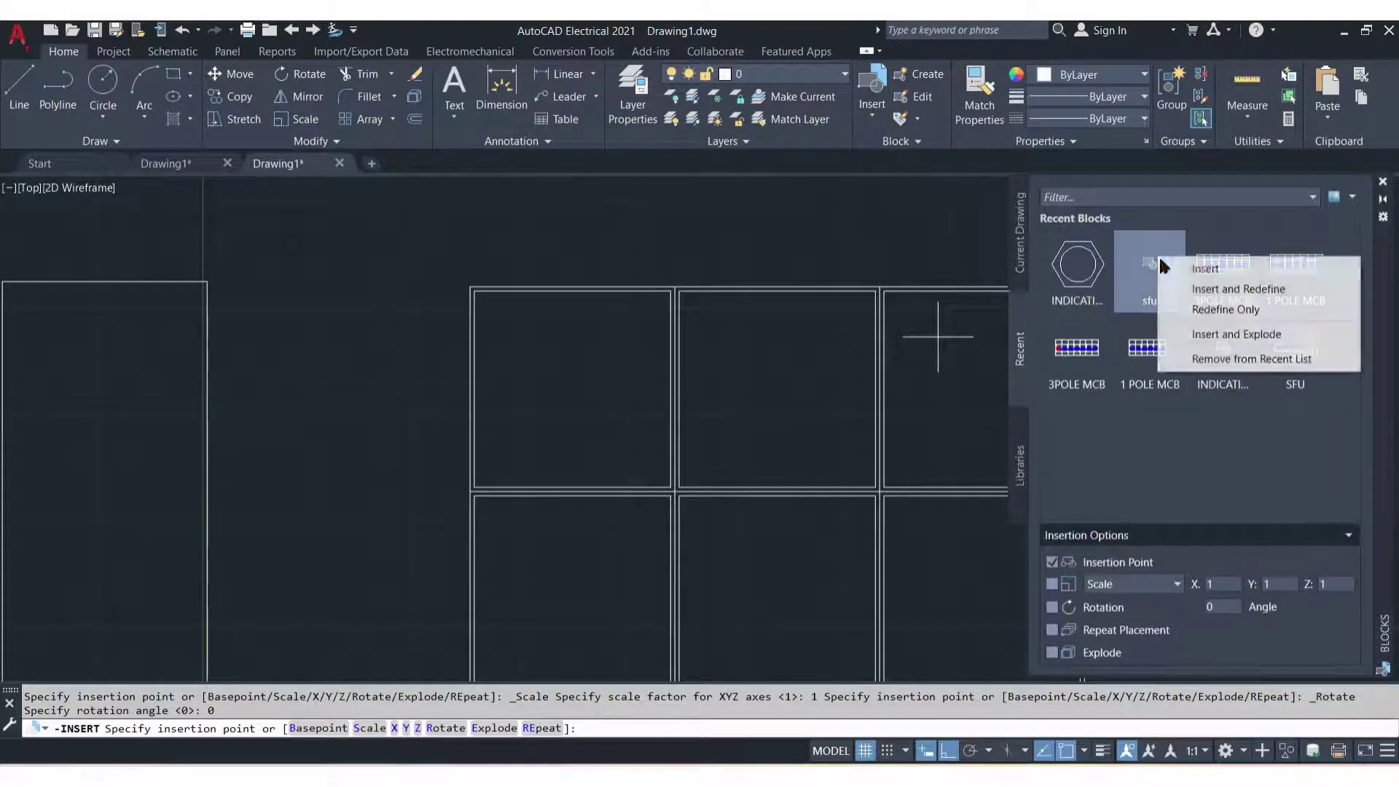
left_click(1198, 423)
right_click(1219, 357)
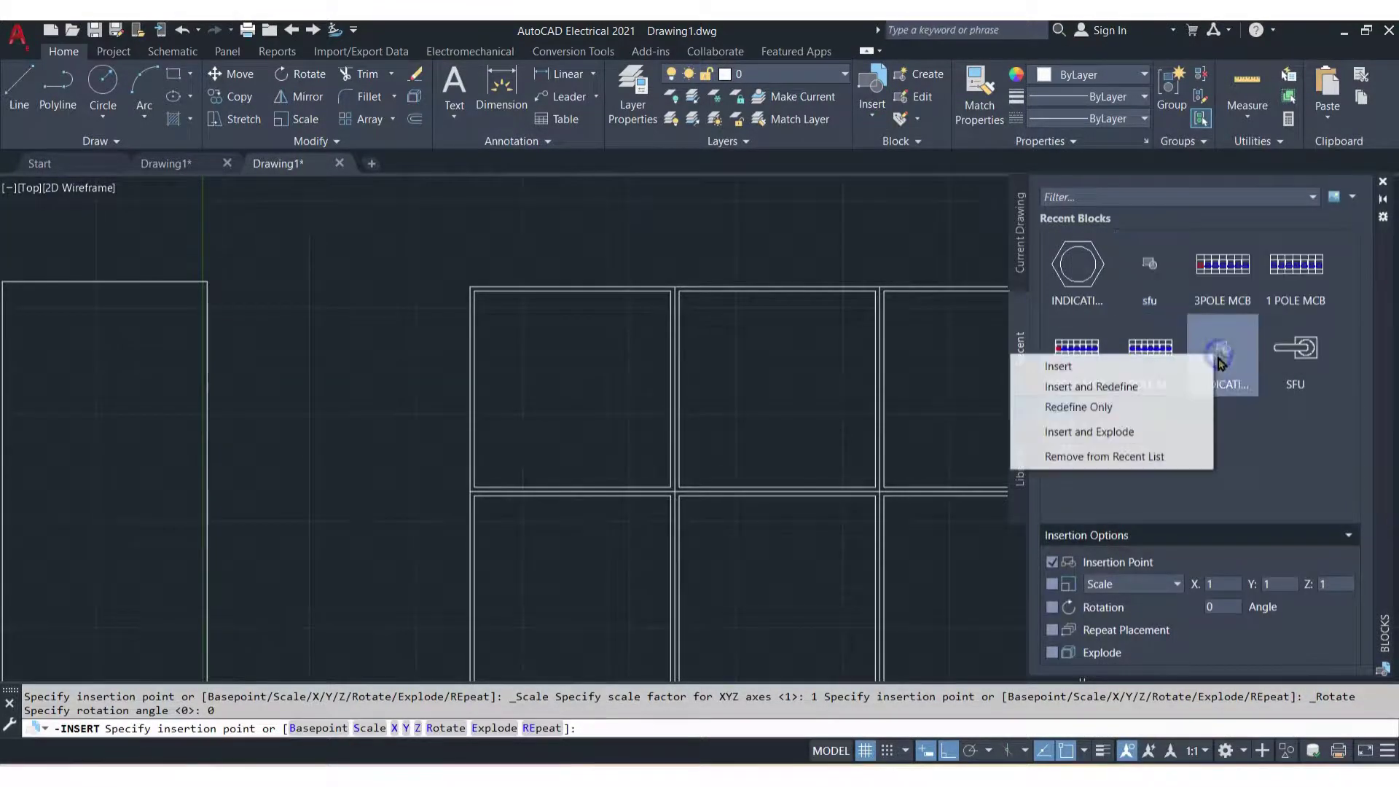
left_click(1129, 366)
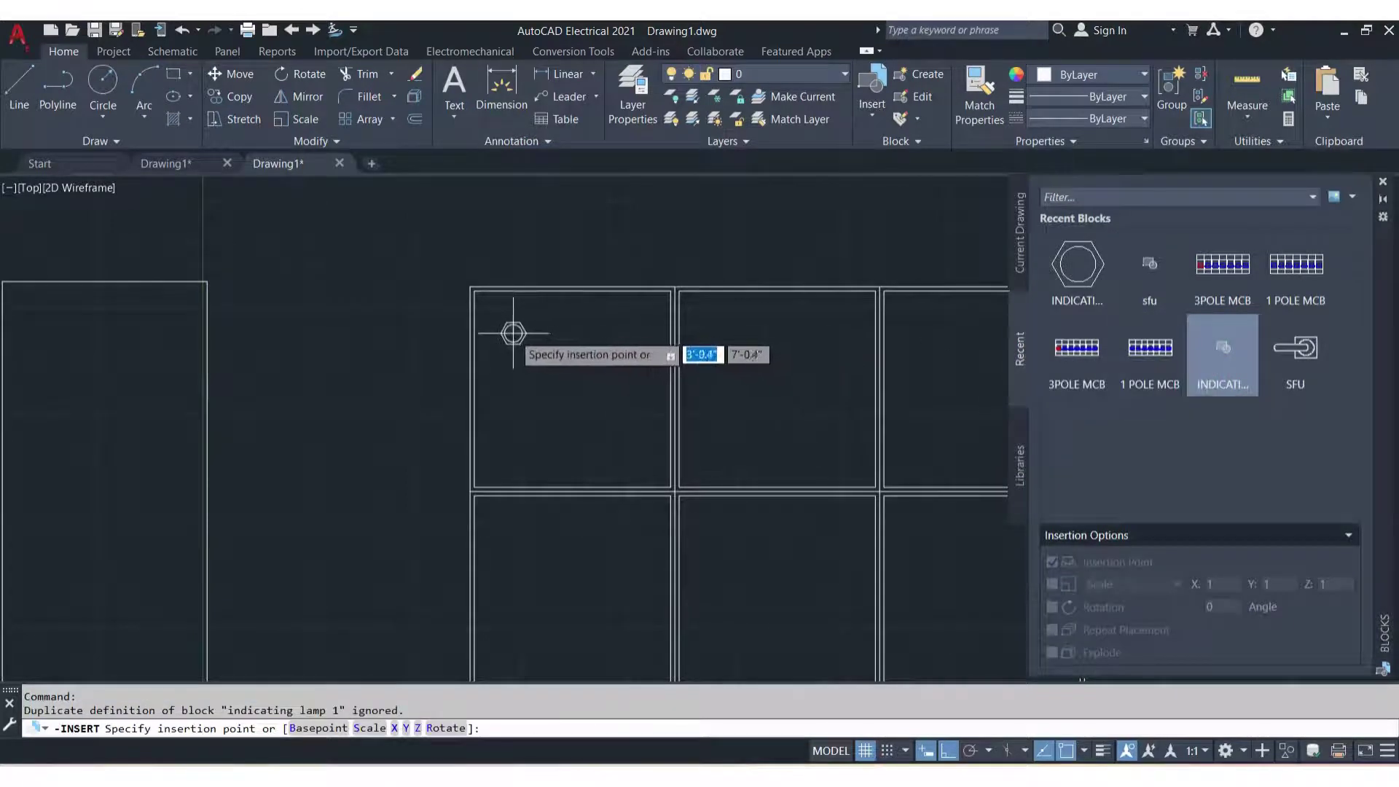
left_click(573, 327)
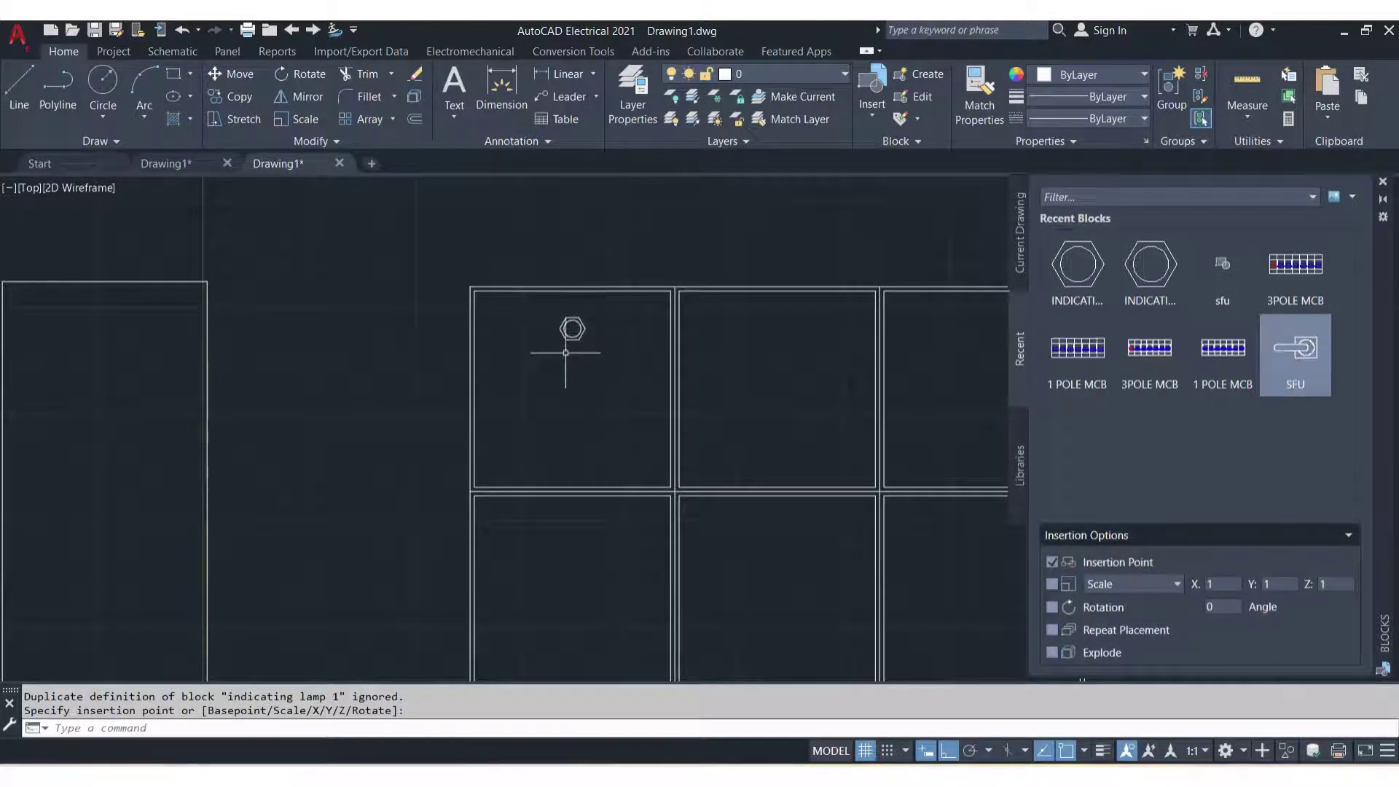
Copy the lamp 6 inches to the left and 6 inches to the right
left_click(604, 355)
left_click(531, 298)
type("co")
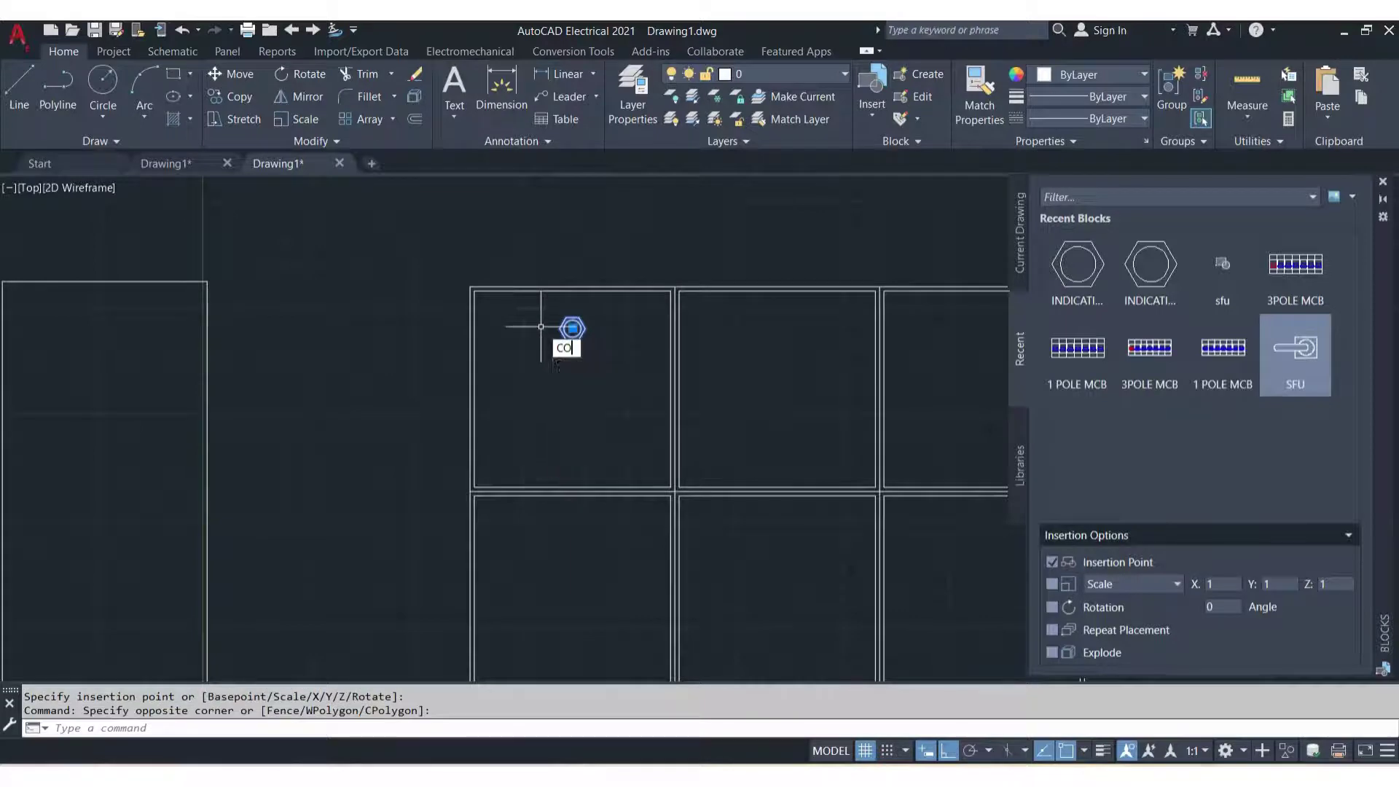
key("Return")
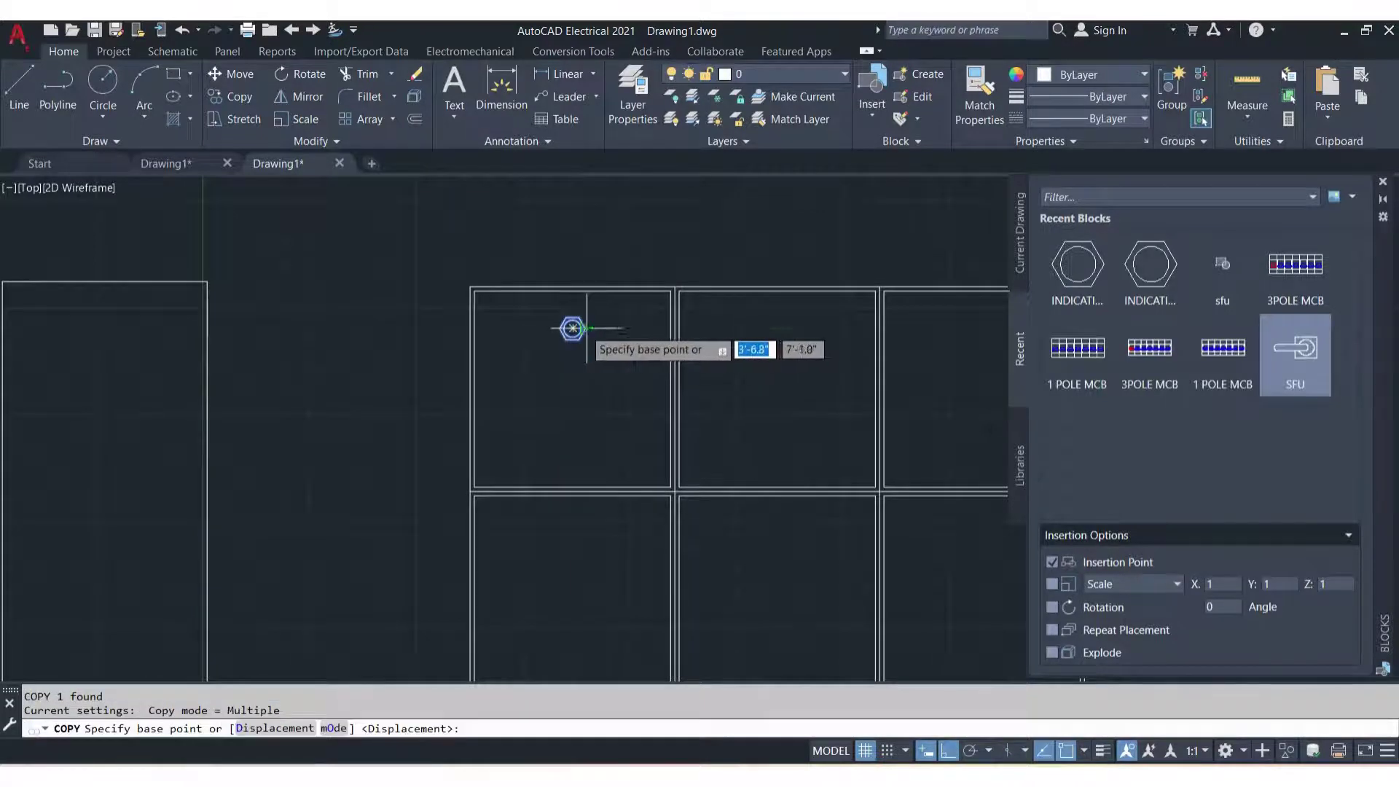
left_click(572, 328)
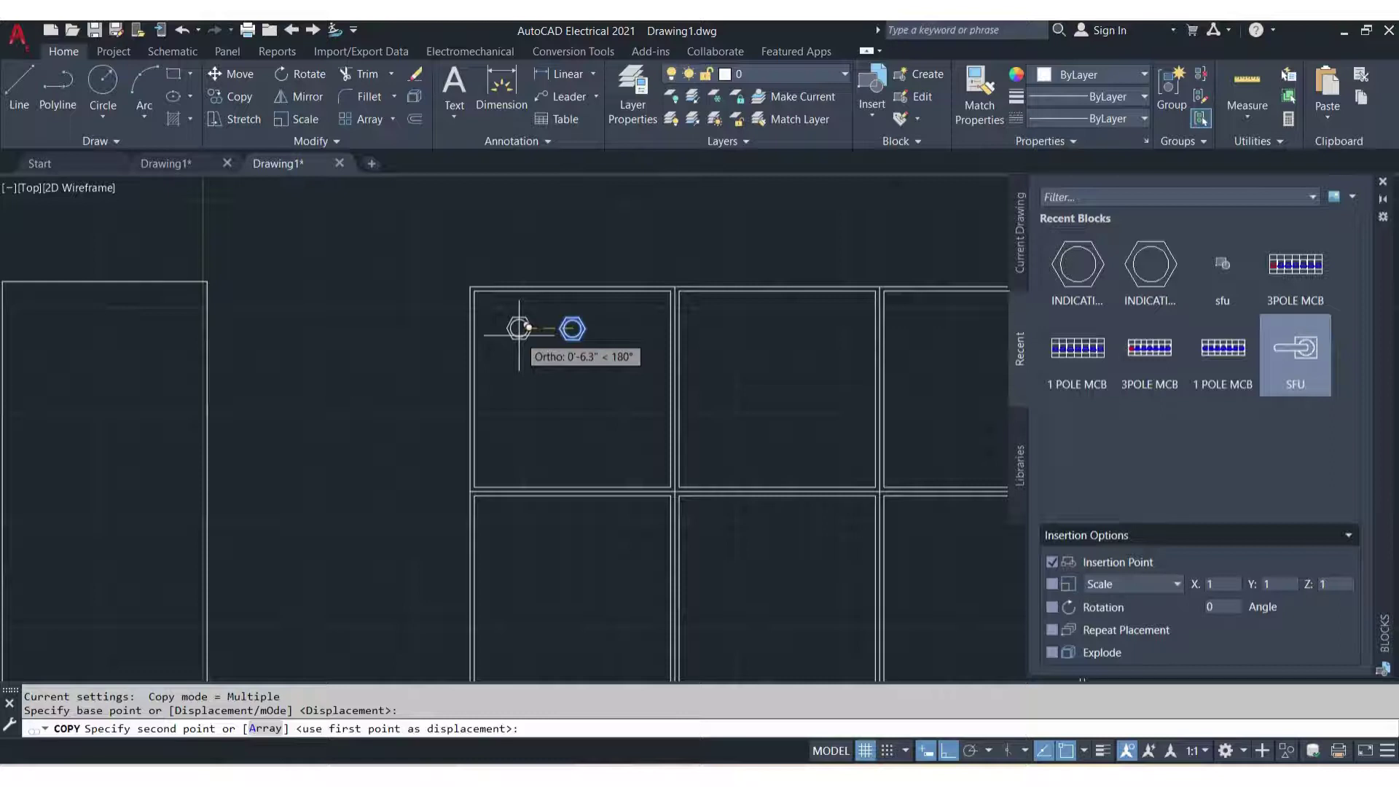
type("6")
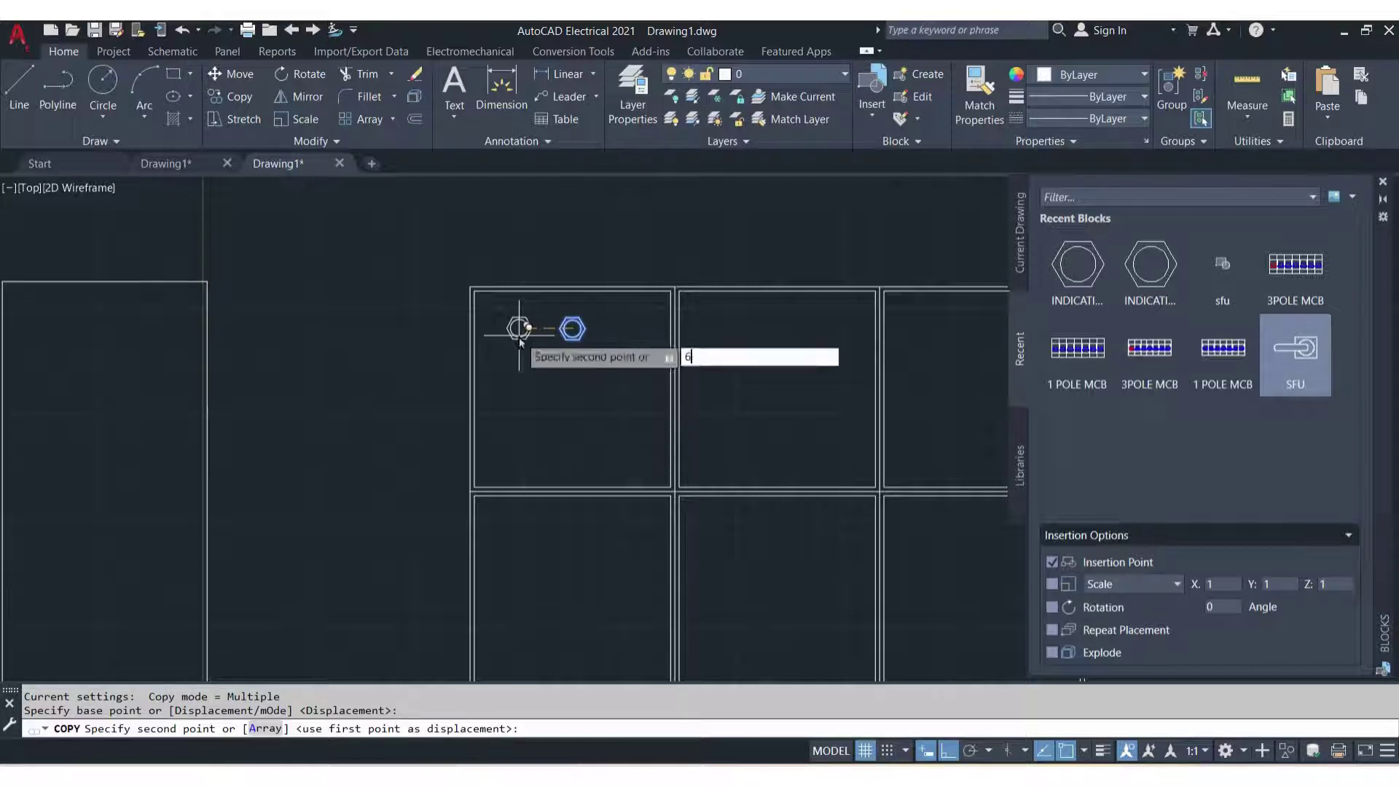
key("Return")
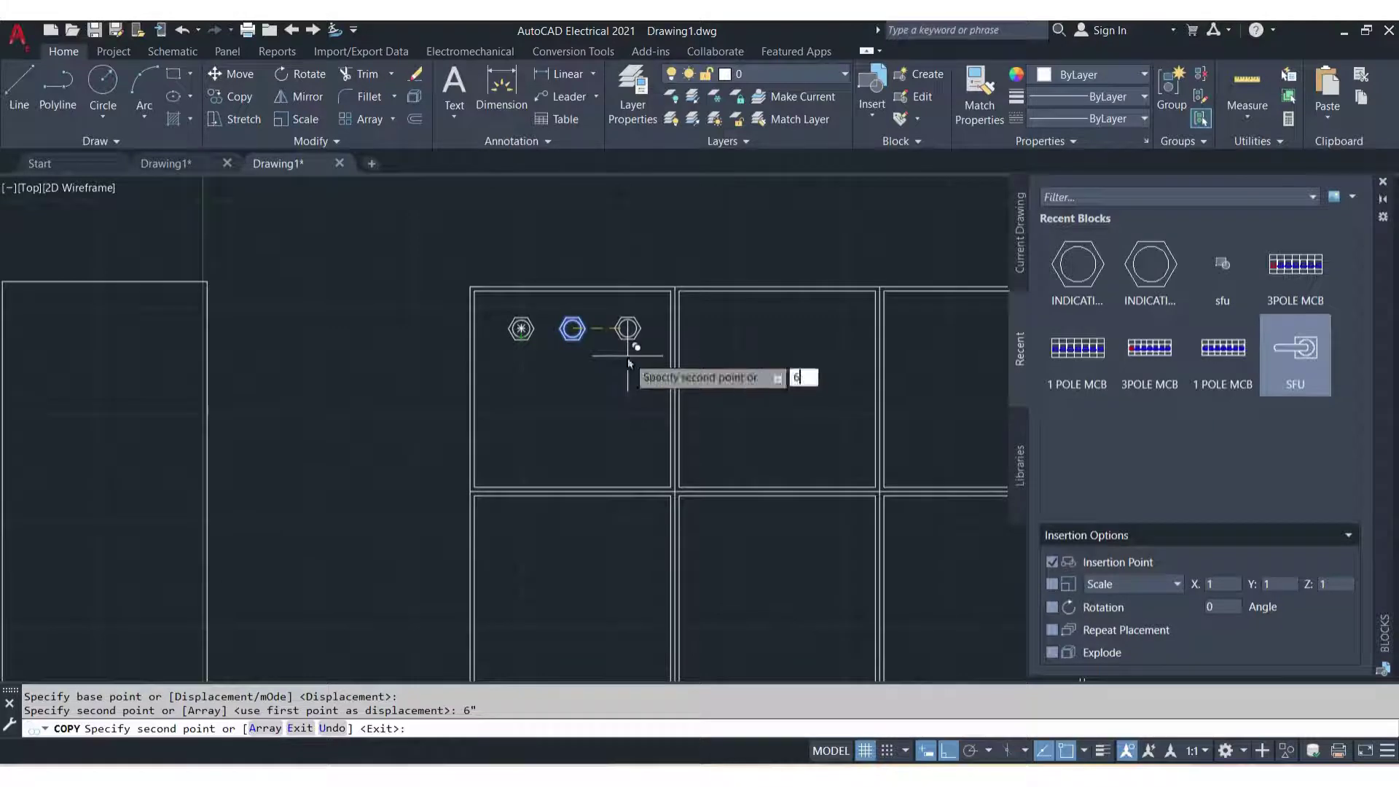
key("Return")
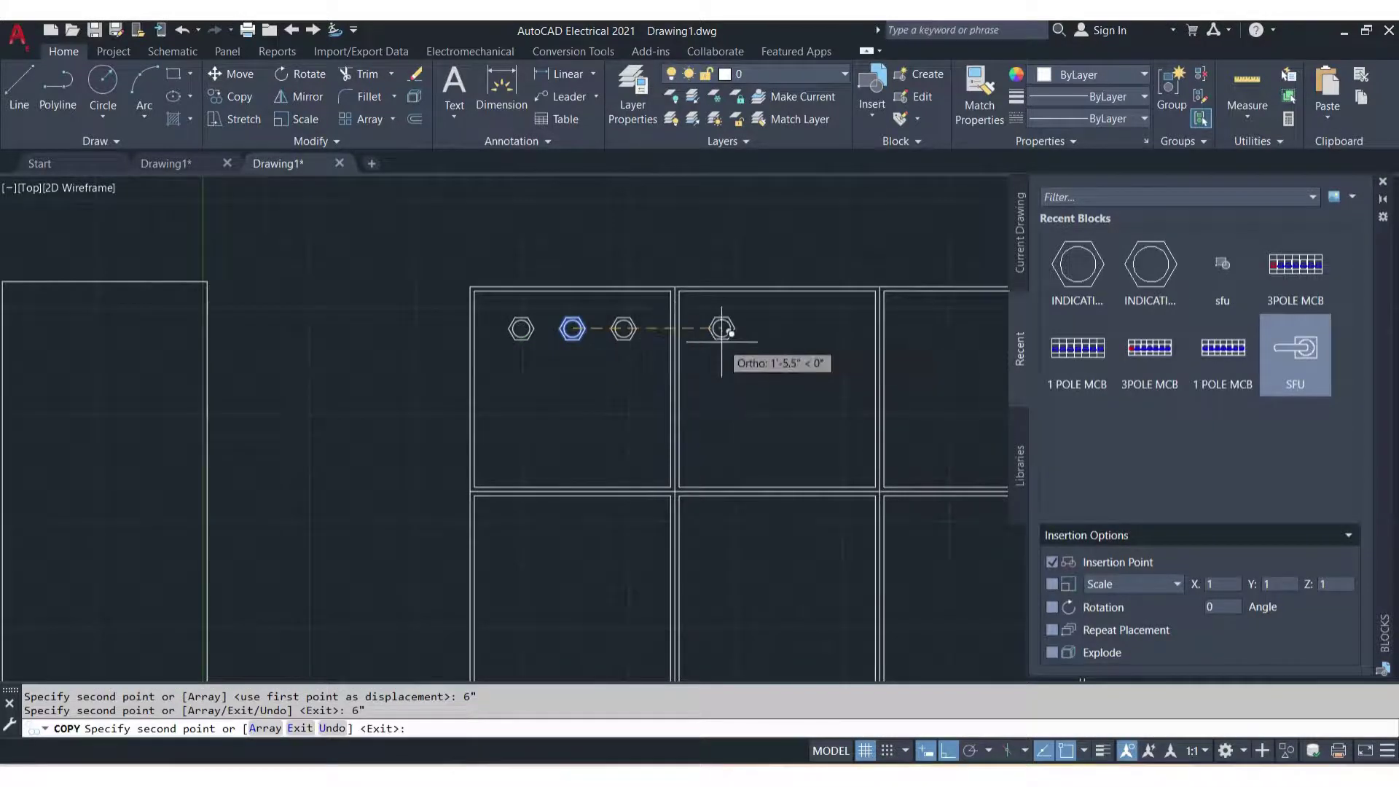
key("Escape")
left_click(639, 355)
type("co")
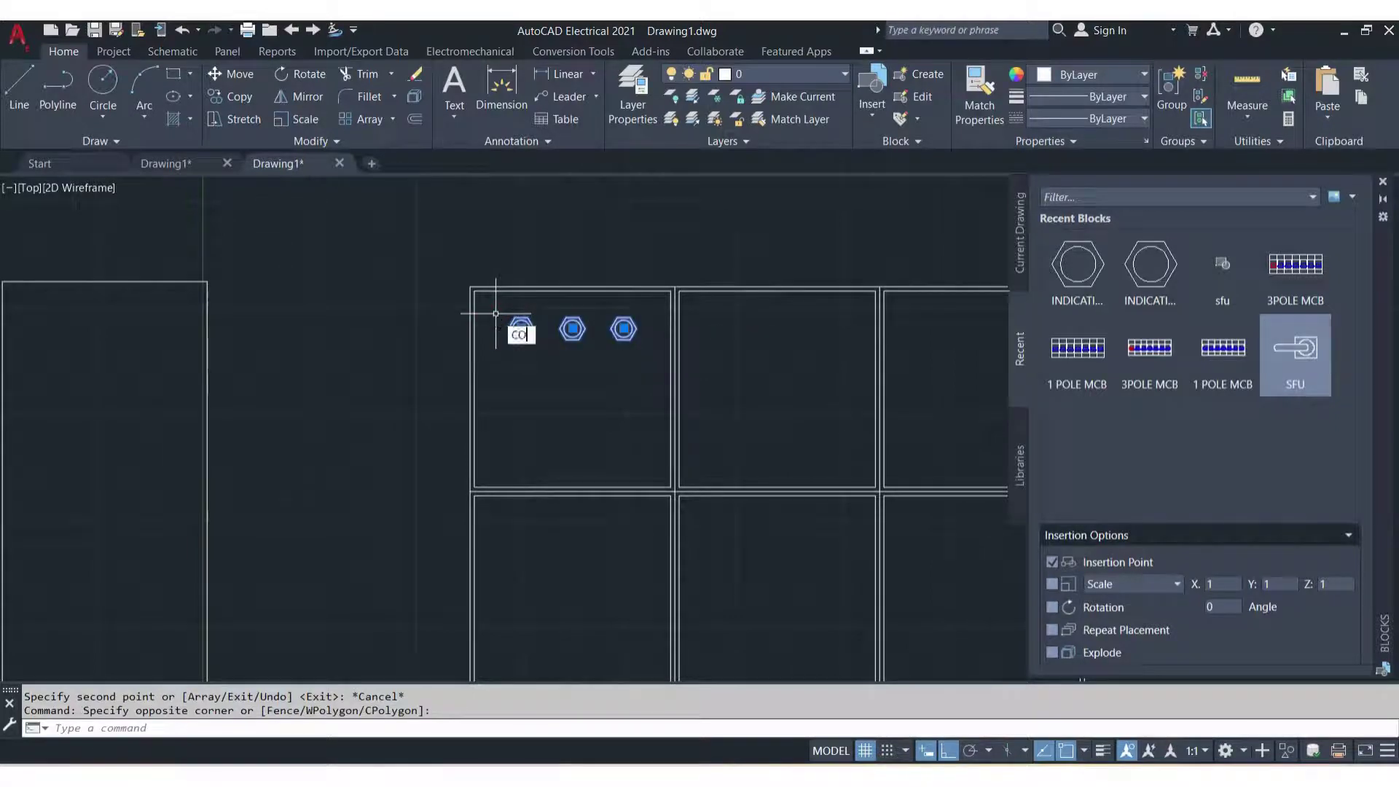
With Ortho on, copy the three-lamp row into the middle and right upper compartments
key("Return")
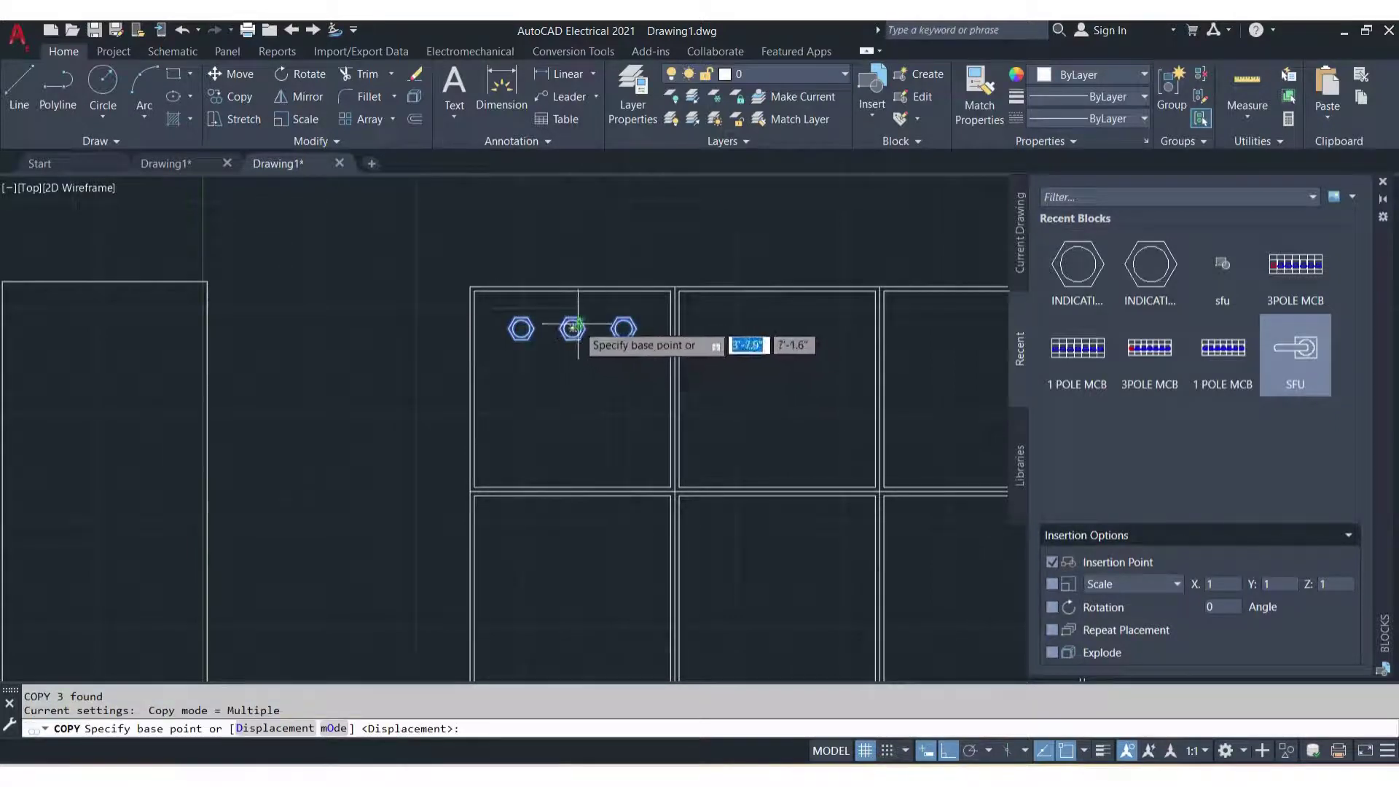
left_click(573, 328)
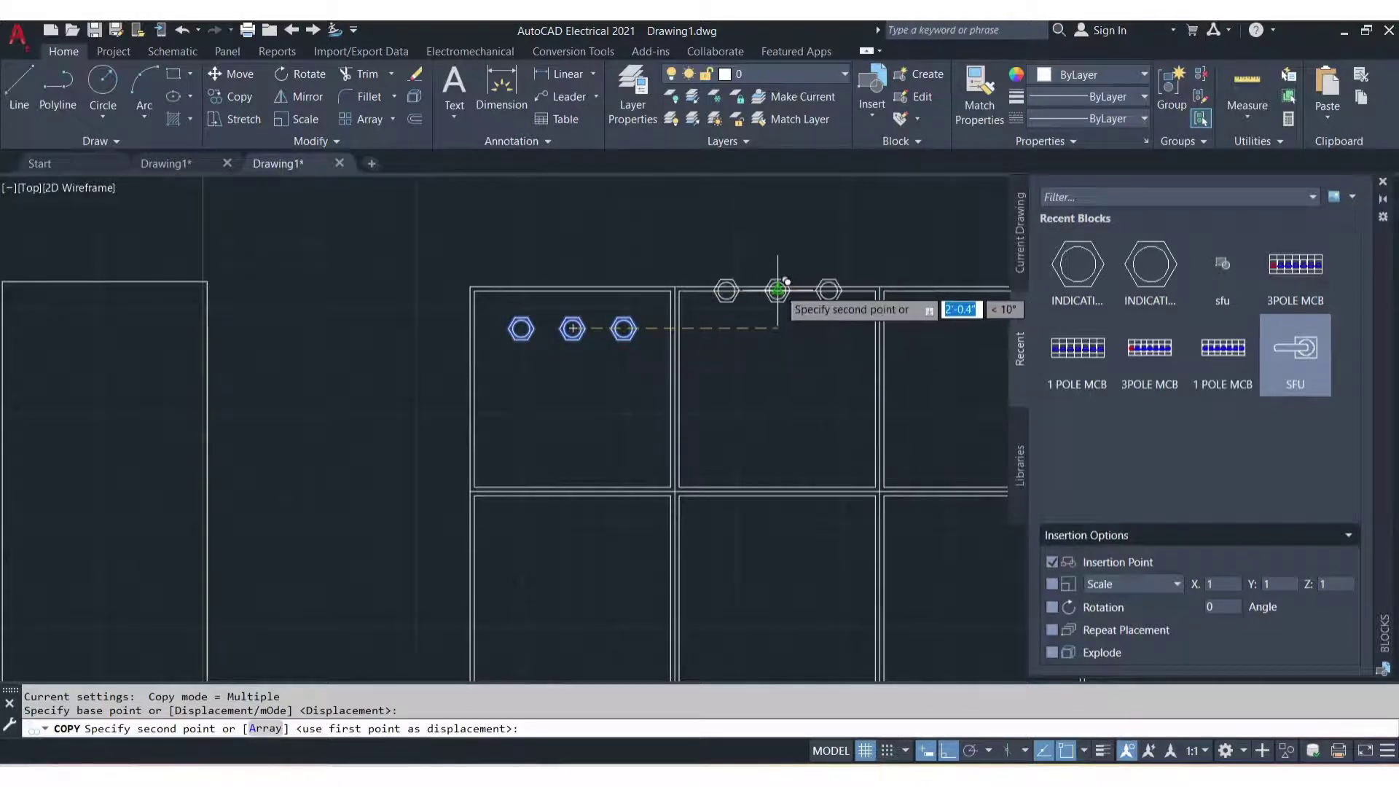
key("F8")
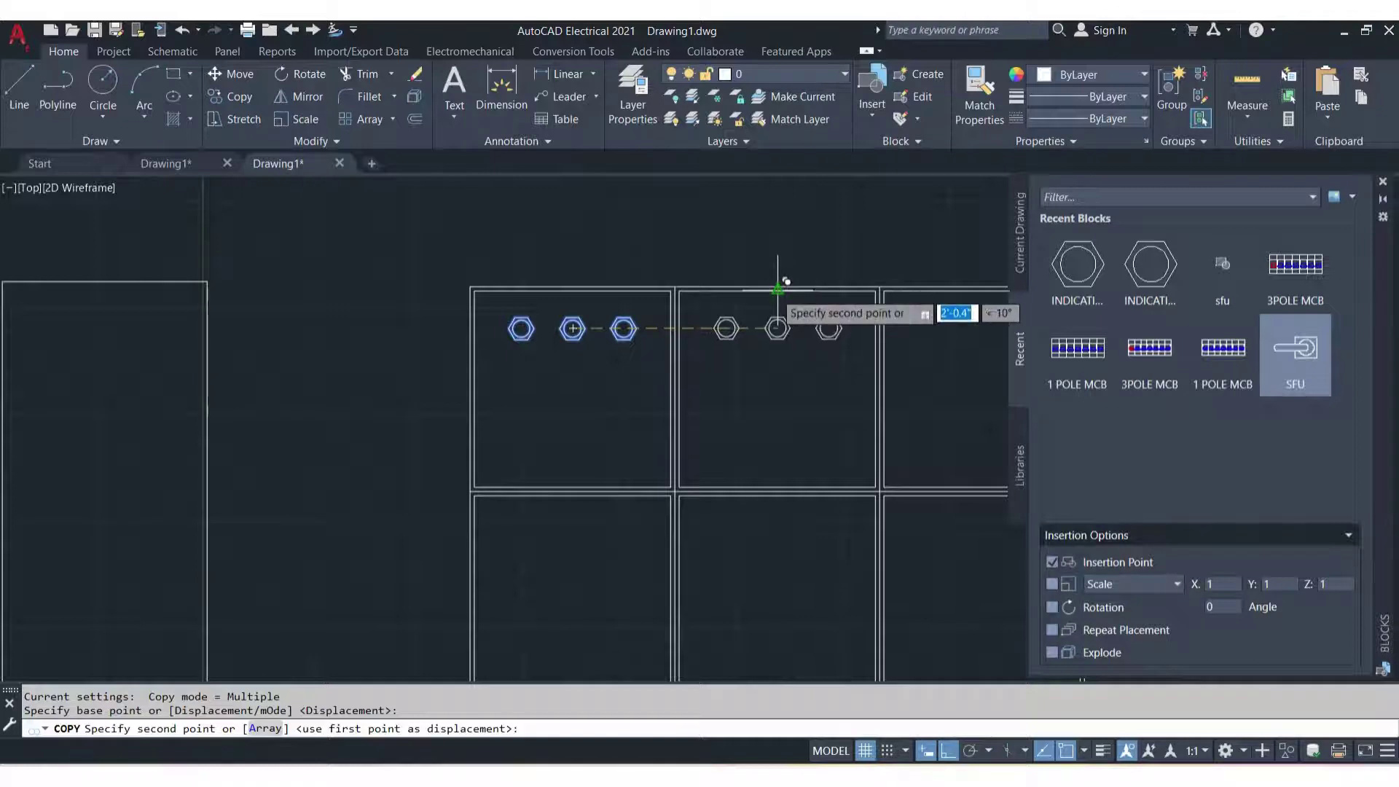
left_click(777, 328)
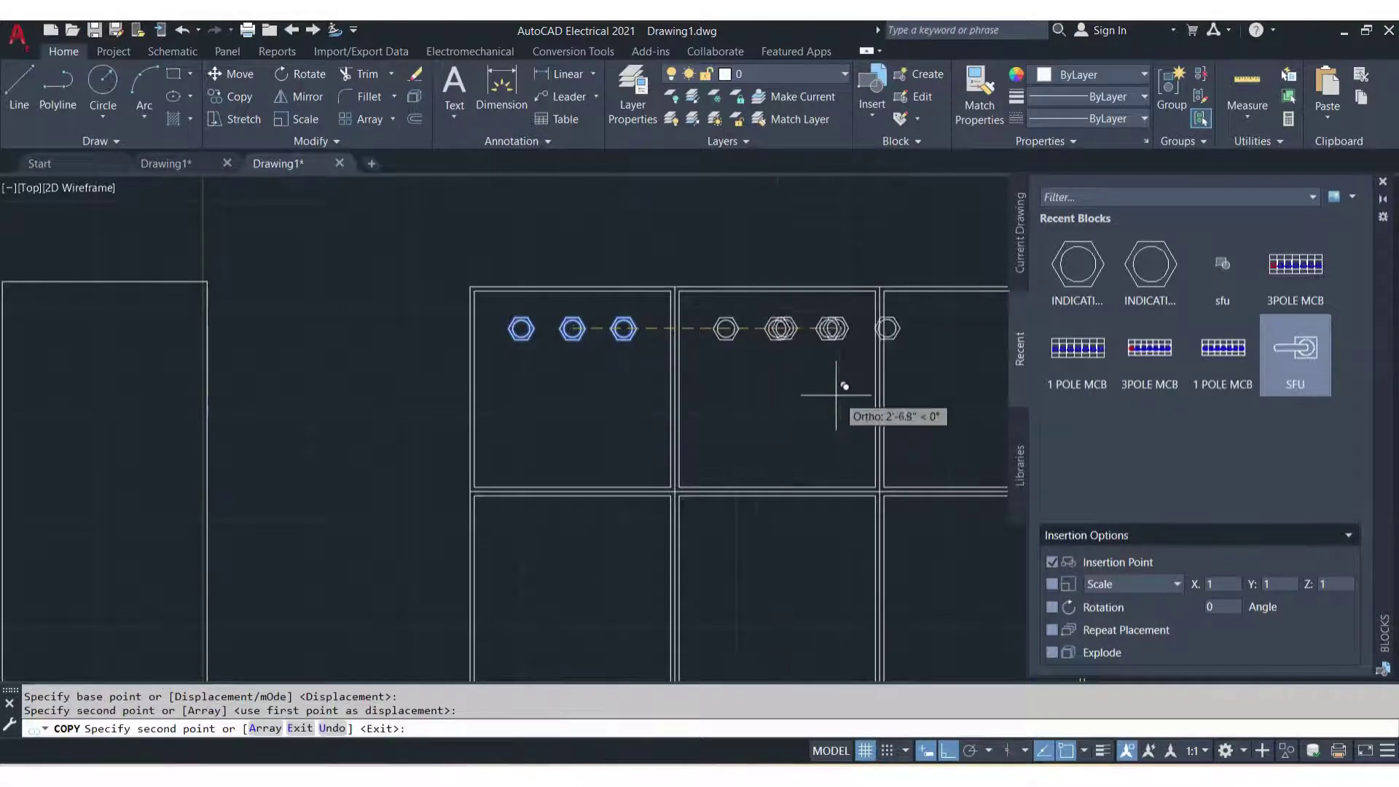
middle_click_drag(837, 400, 515, 431)
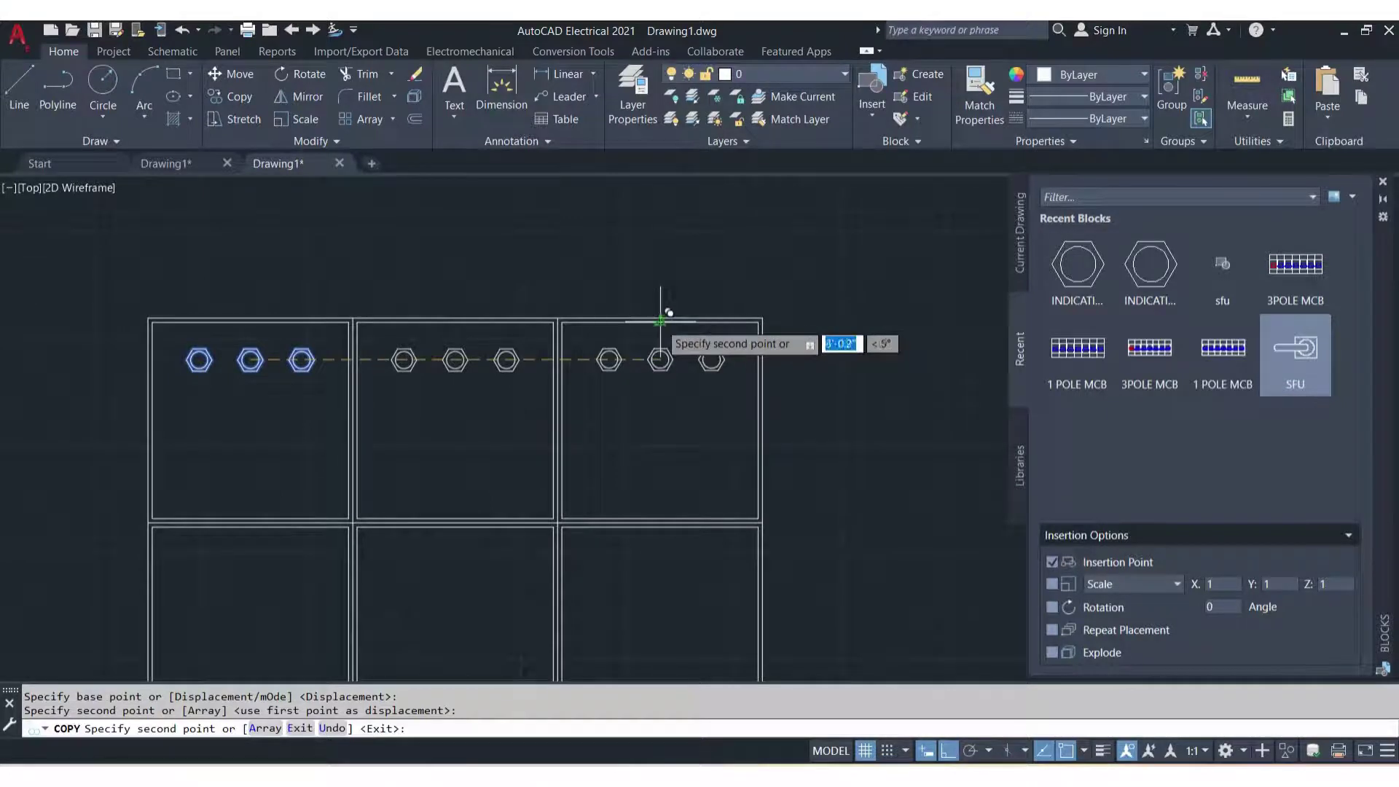
left_click(665, 332)
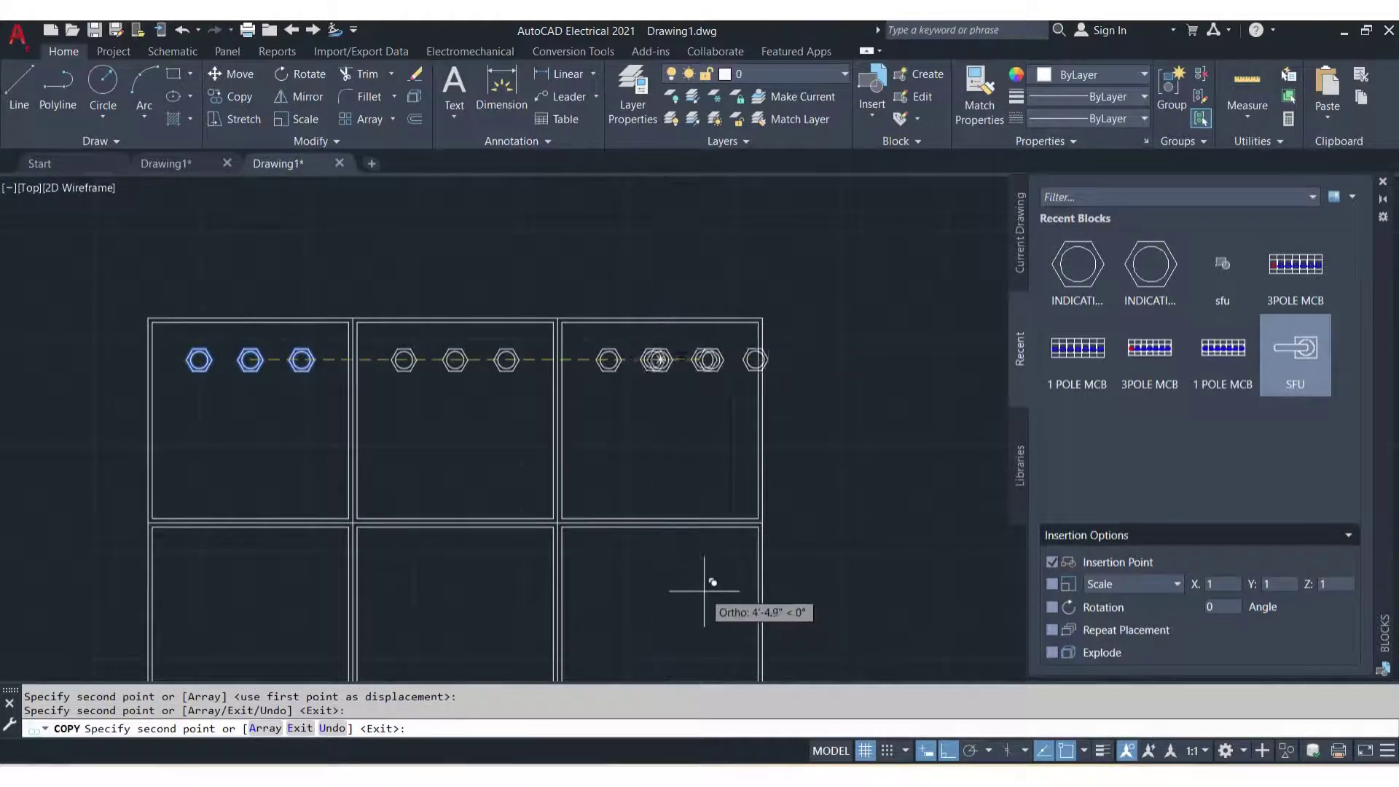
key("Escape")
mouse_move(467, 476)
middle_mouse_down()
mouse_move(593, 447)
mouse_move(609, 420)
middle_mouse_up()
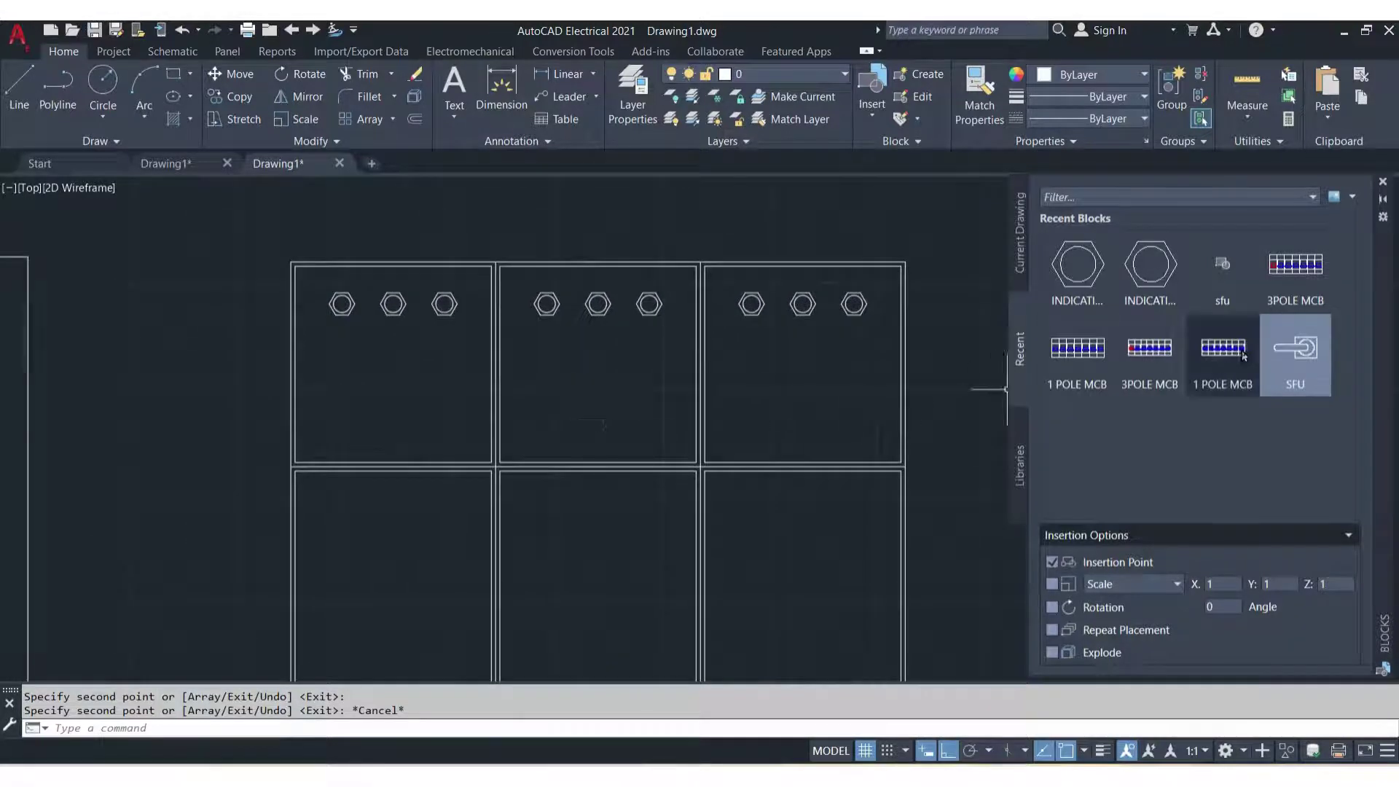
right_click(1271, 355)
Insert the SFU handle block below the left section's lamp row
left_click(1158, 365)
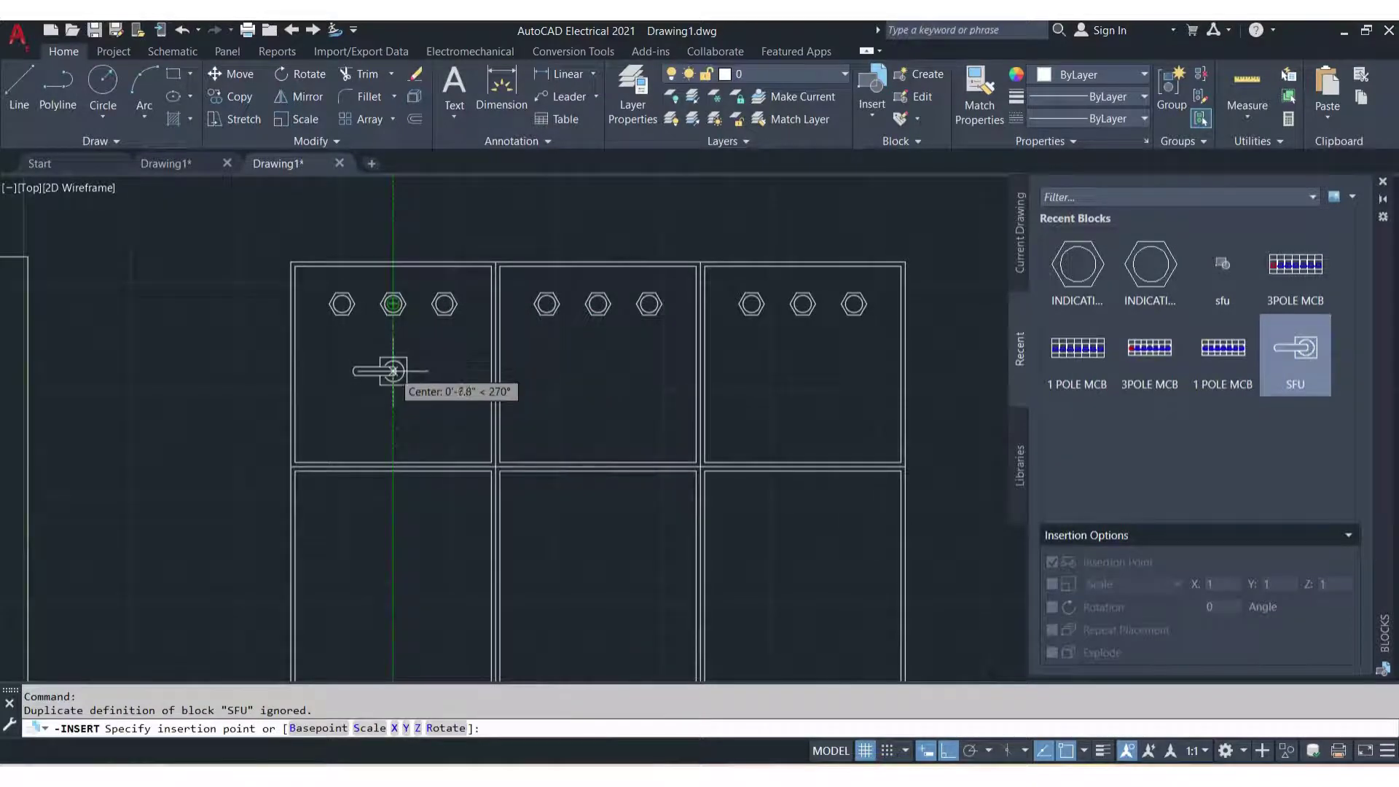
left_click(393, 373)
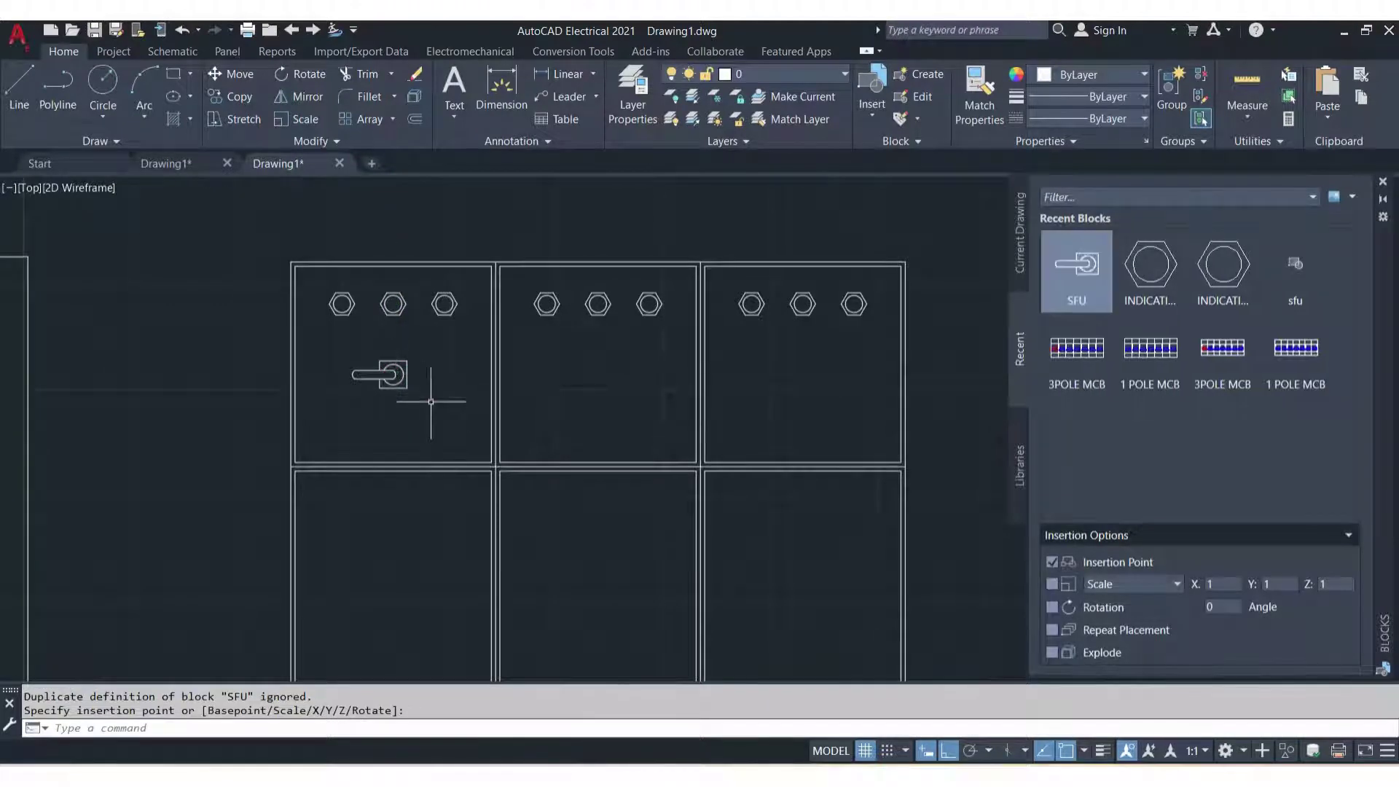
left_click(426, 404)
left_click(382, 372)
type("CO")
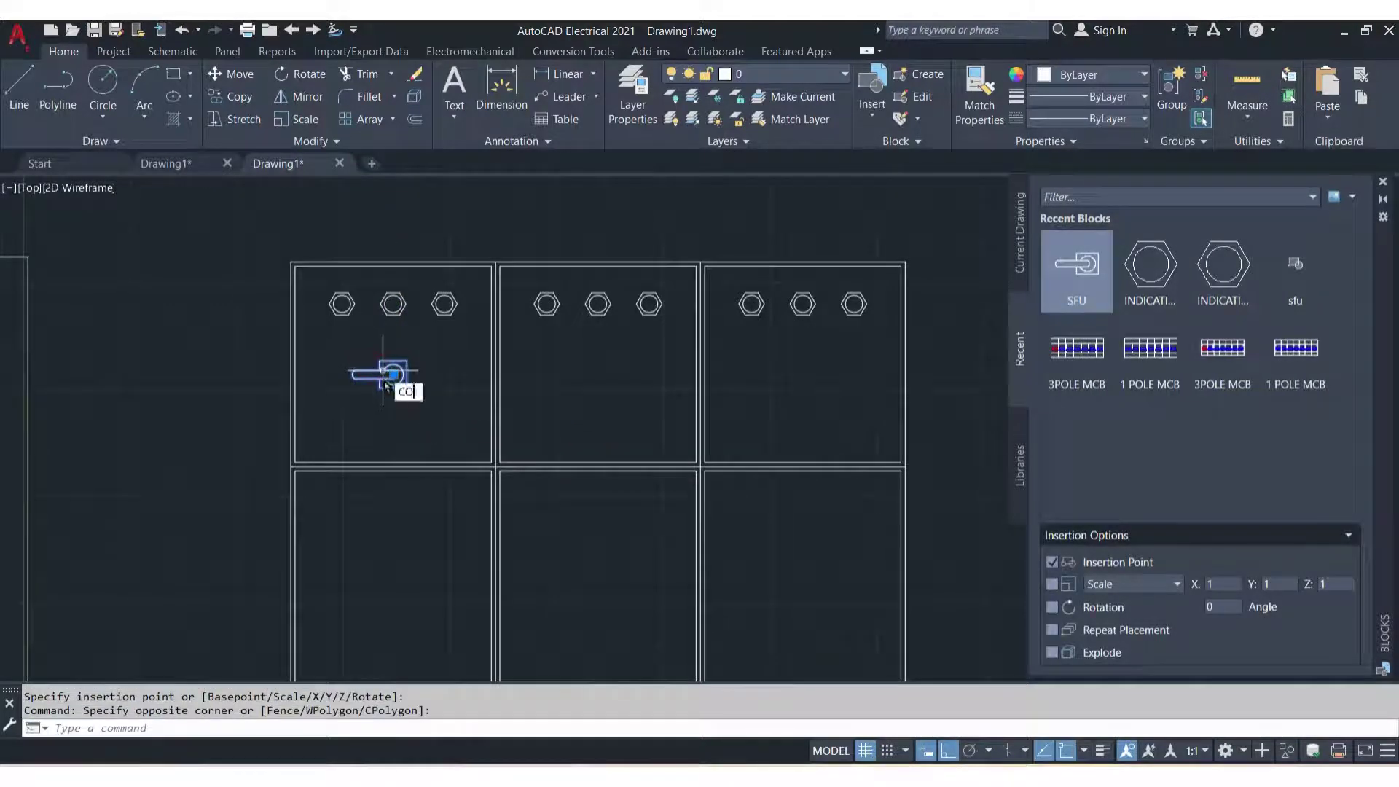
Copy the SFU handle into the middle and right compartments
key("Return")
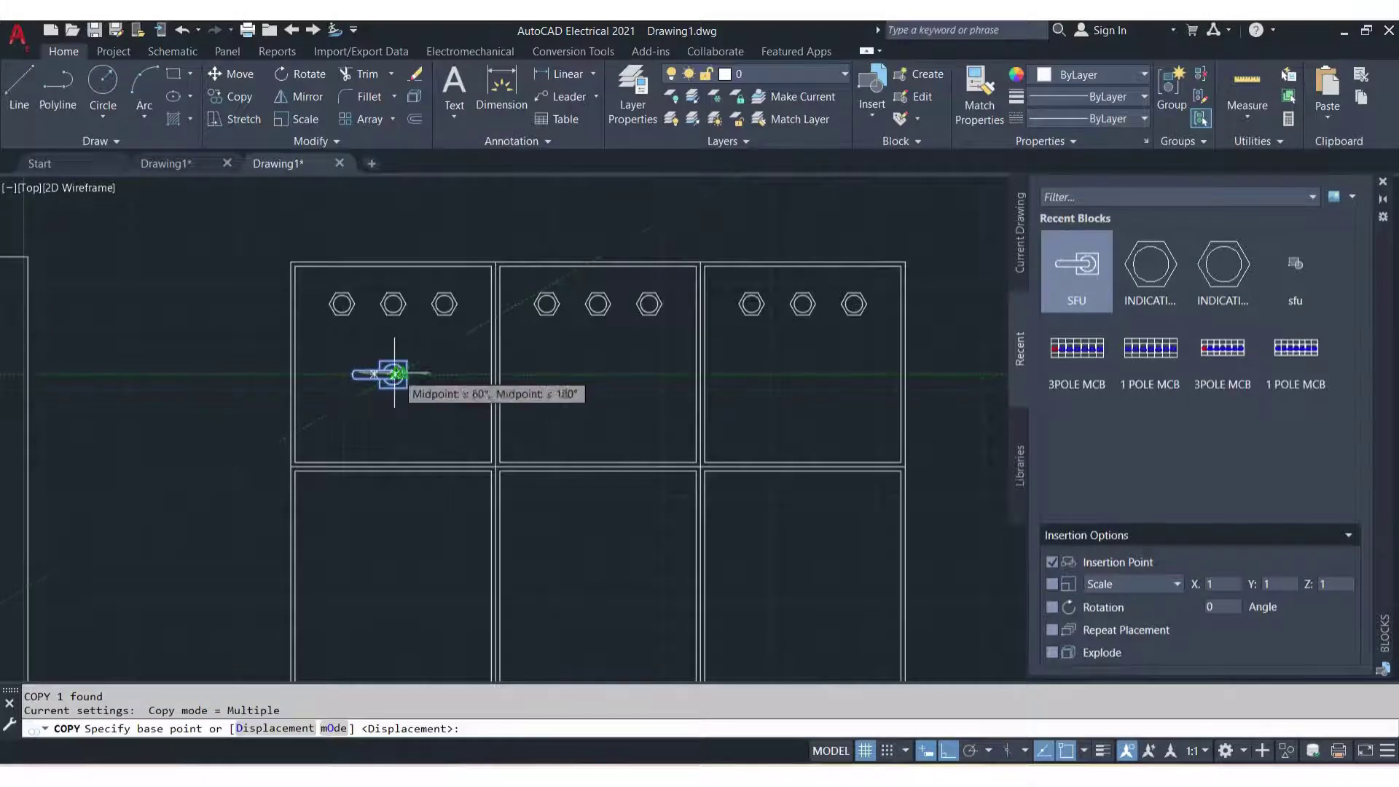
scroll(394, 373, "up", 5)
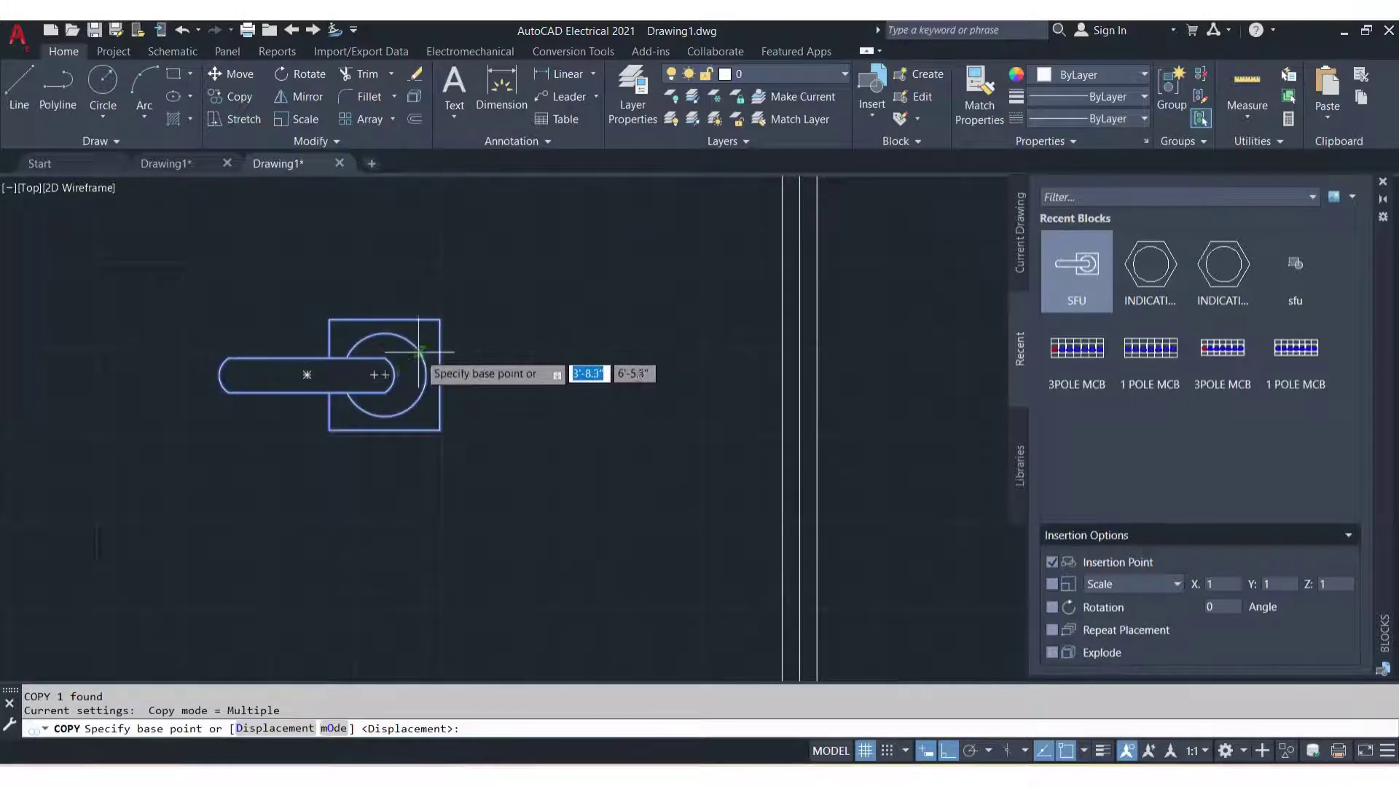
left_click(384, 375)
scroll(390, 375, "down", 5)
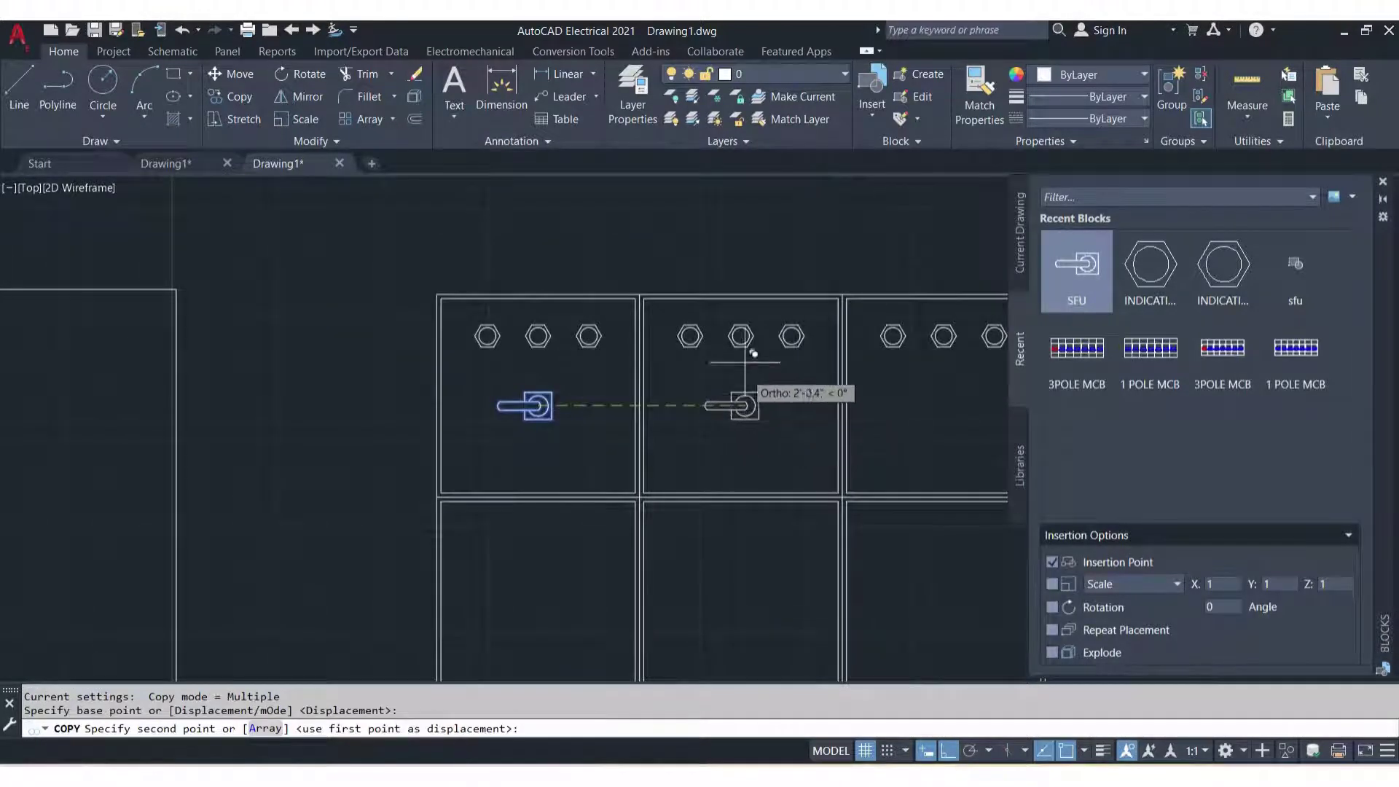
left_click(746, 354)
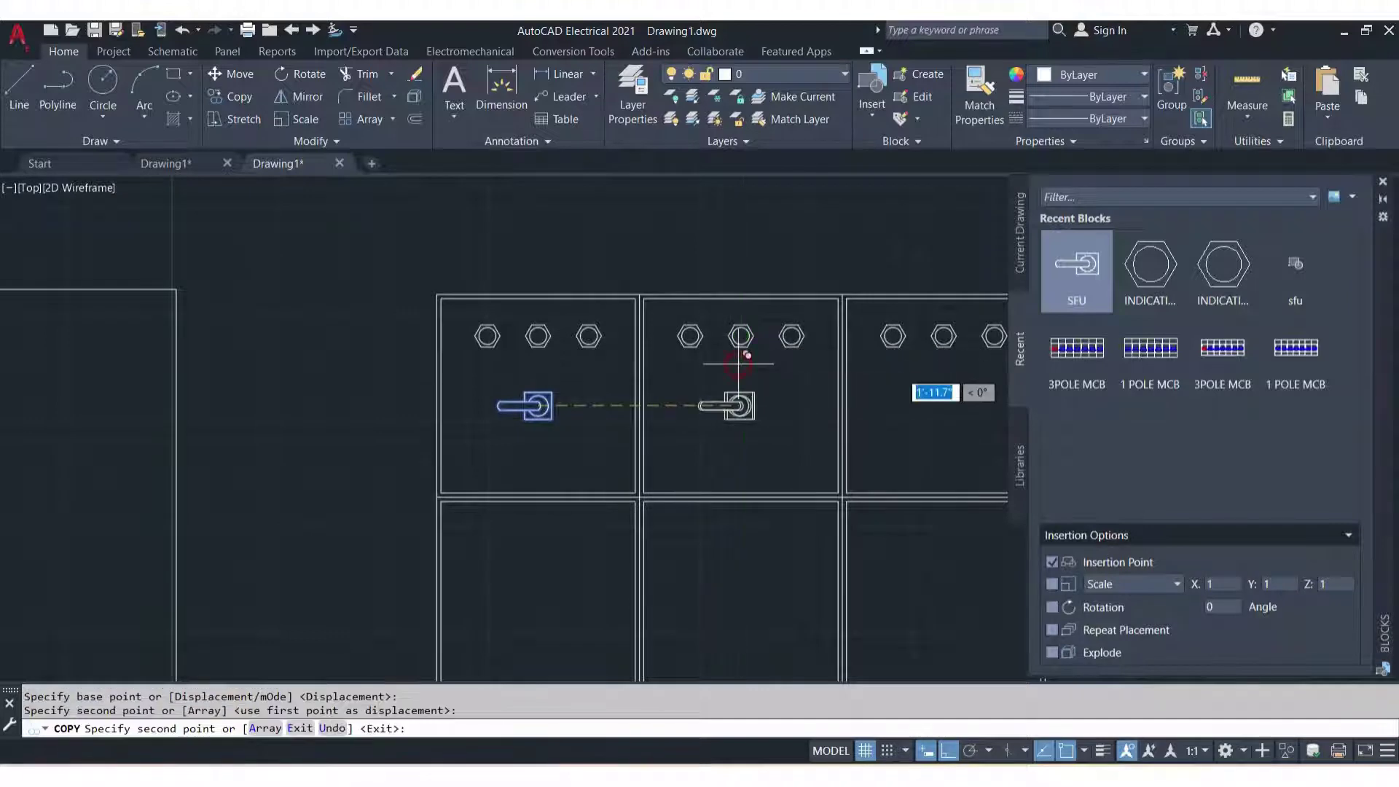
middle_click_drag(843, 400, 453, 394)
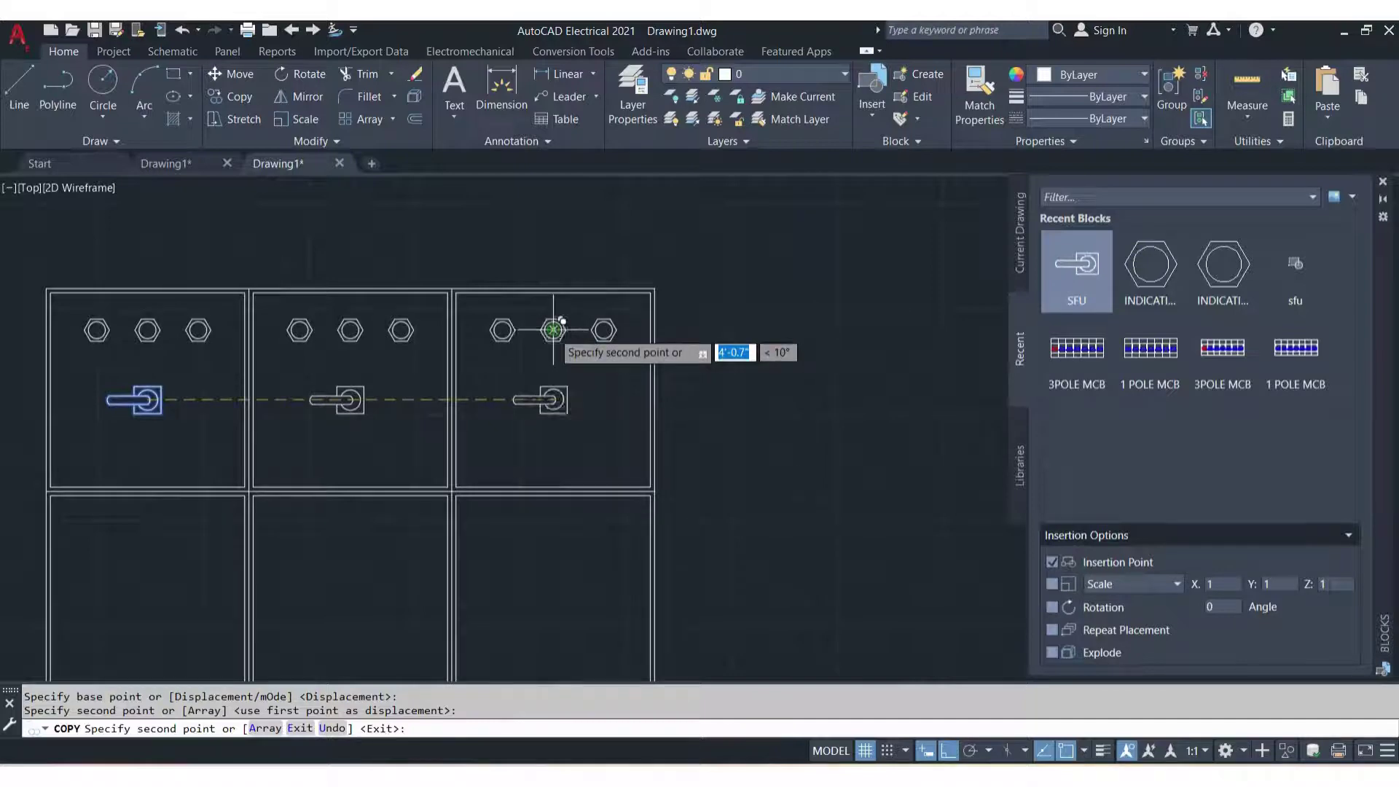
left_click(555, 348)
scroll(466, 437, "down", 2)
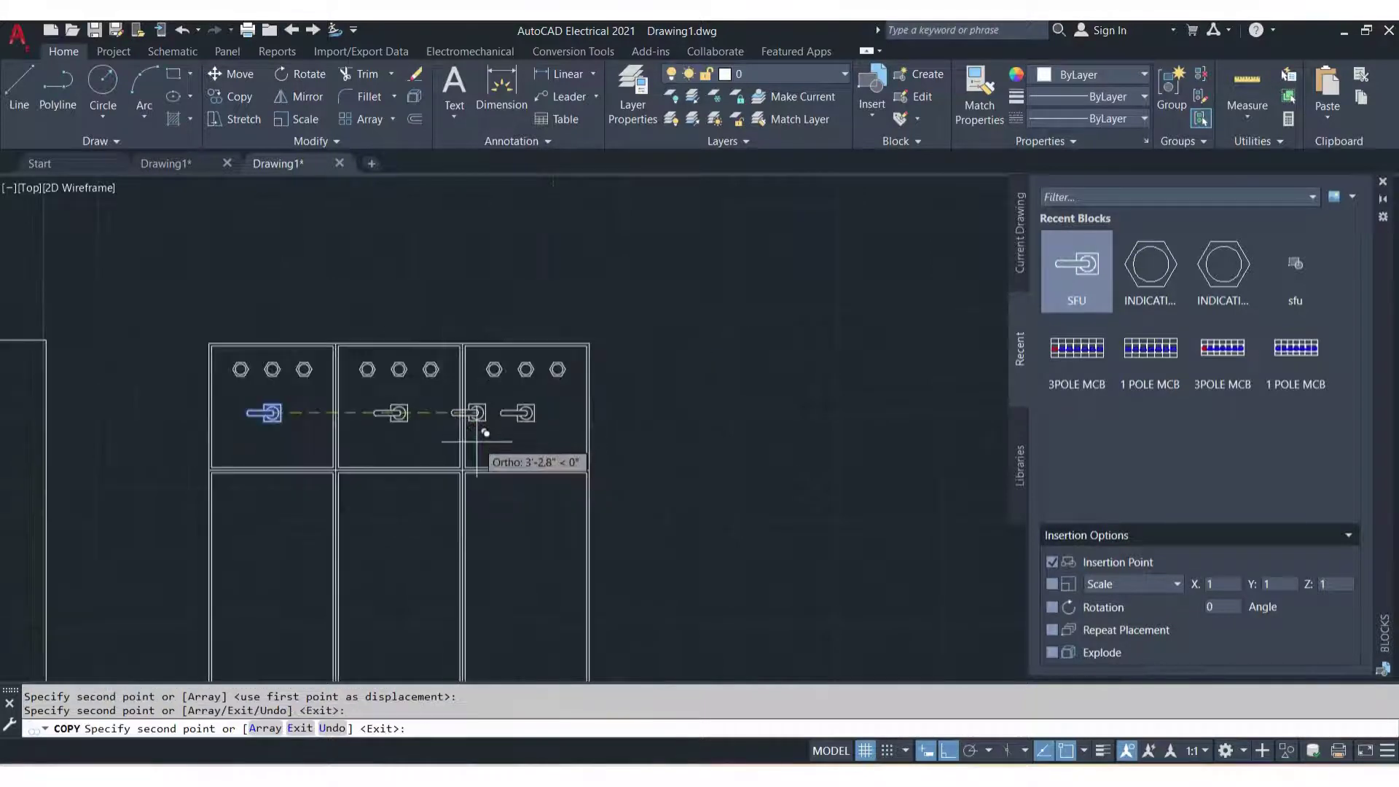
key("Escape")
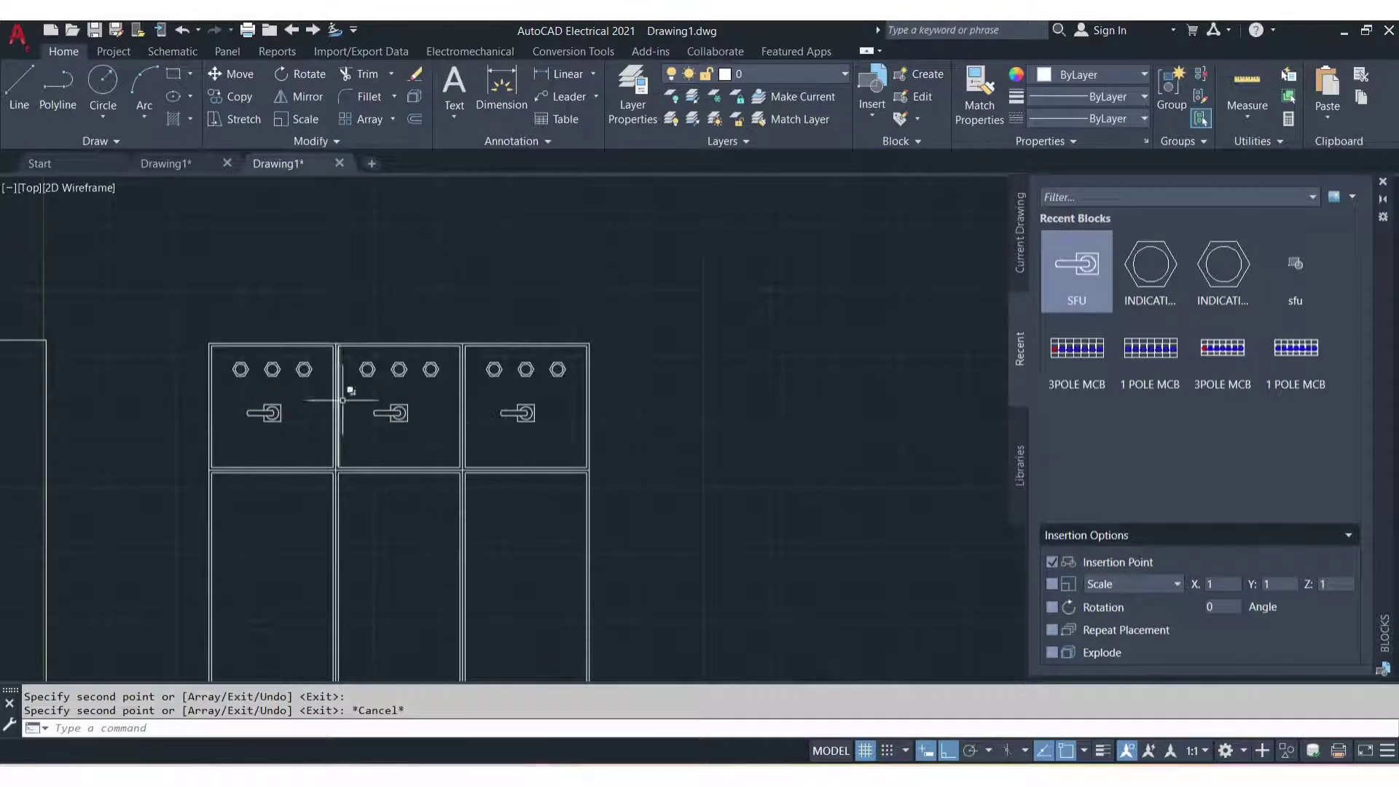
mouse_move(342, 400)
middle_mouse_down()
mouse_move(531, 400)
mouse_move(602, 352)
mouse_move(565, 388)
middle_mouse_up()
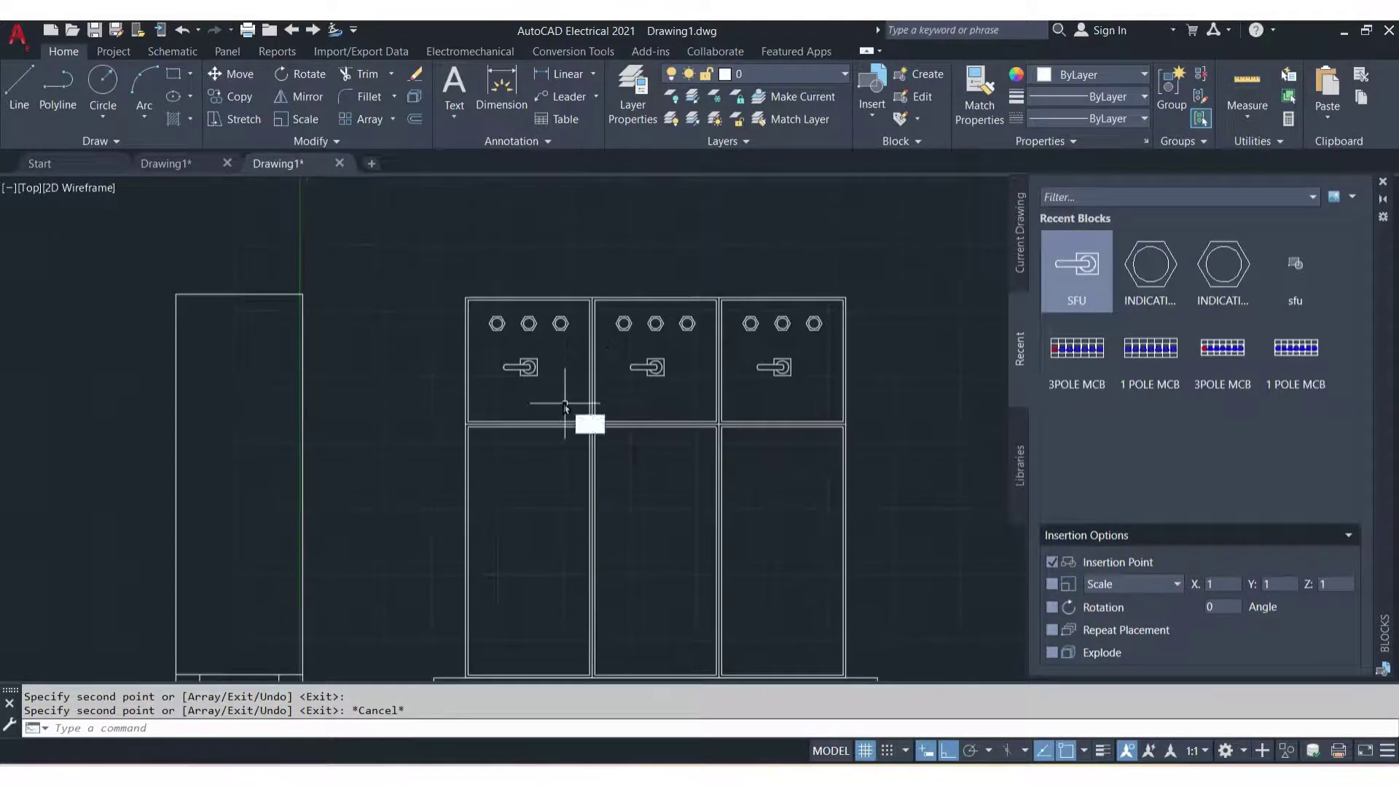
type("REC")
Draw a 3.5-inch square with RECTANG in the left section
key("Return")
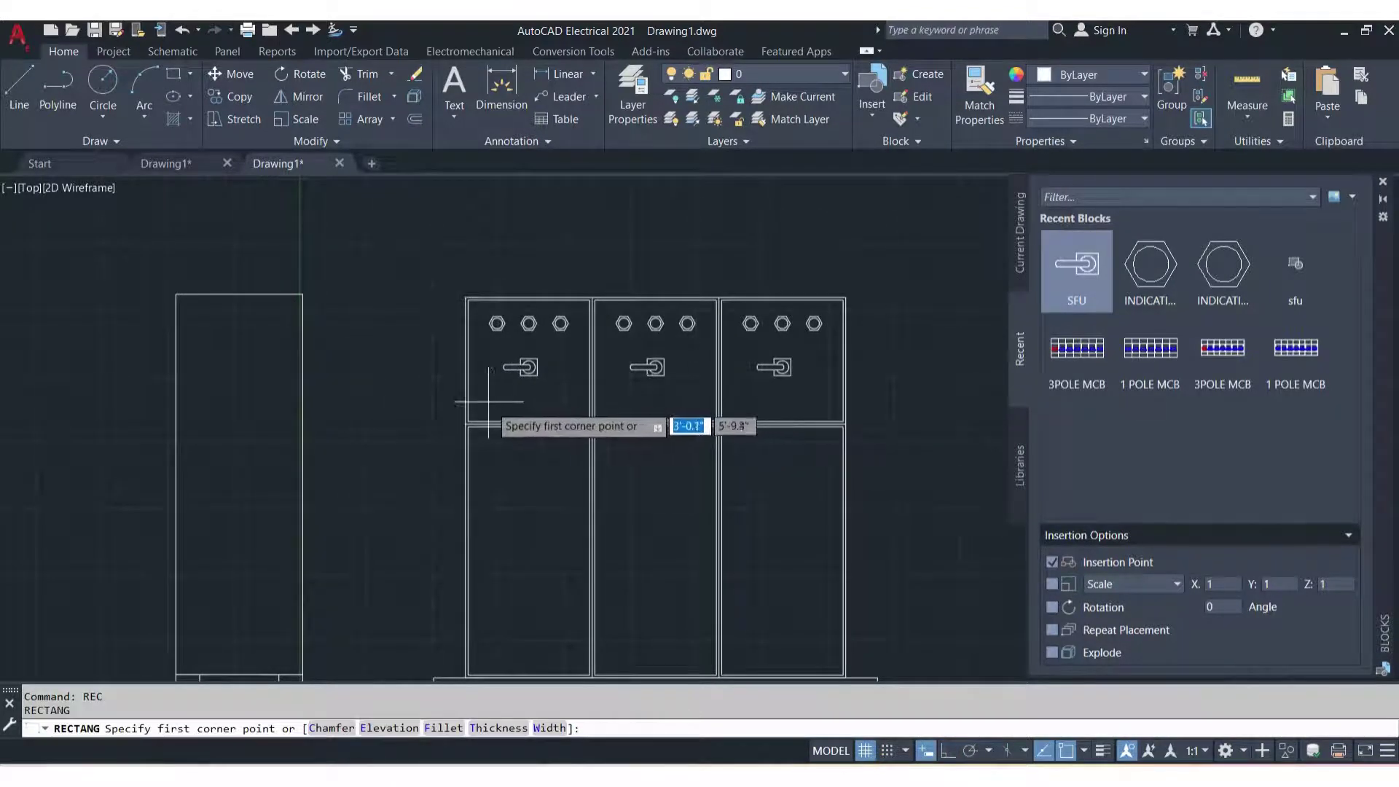
scroll(484, 394, "up", 2)
left_click(479, 394)
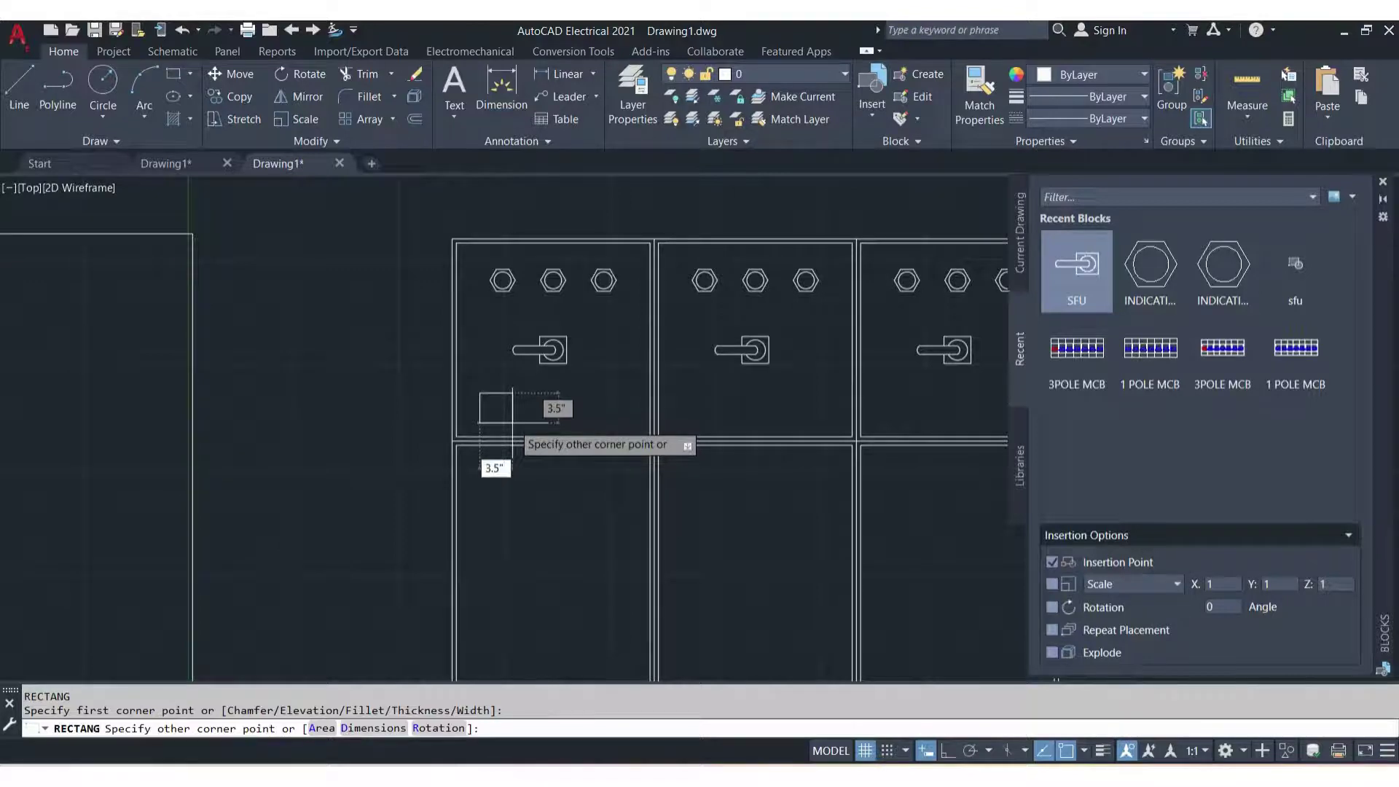
key("Return")
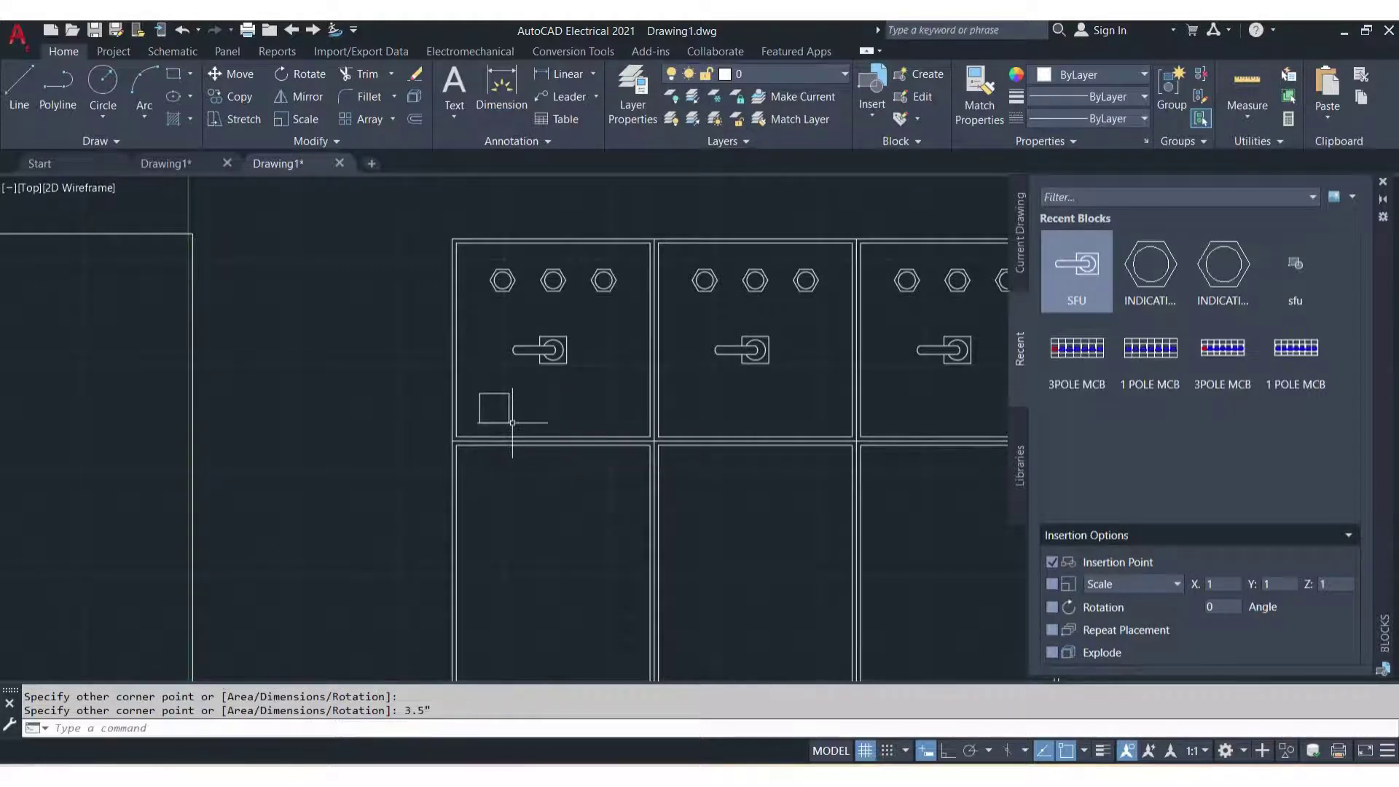
left_click(515, 433)
left_click(482, 400)
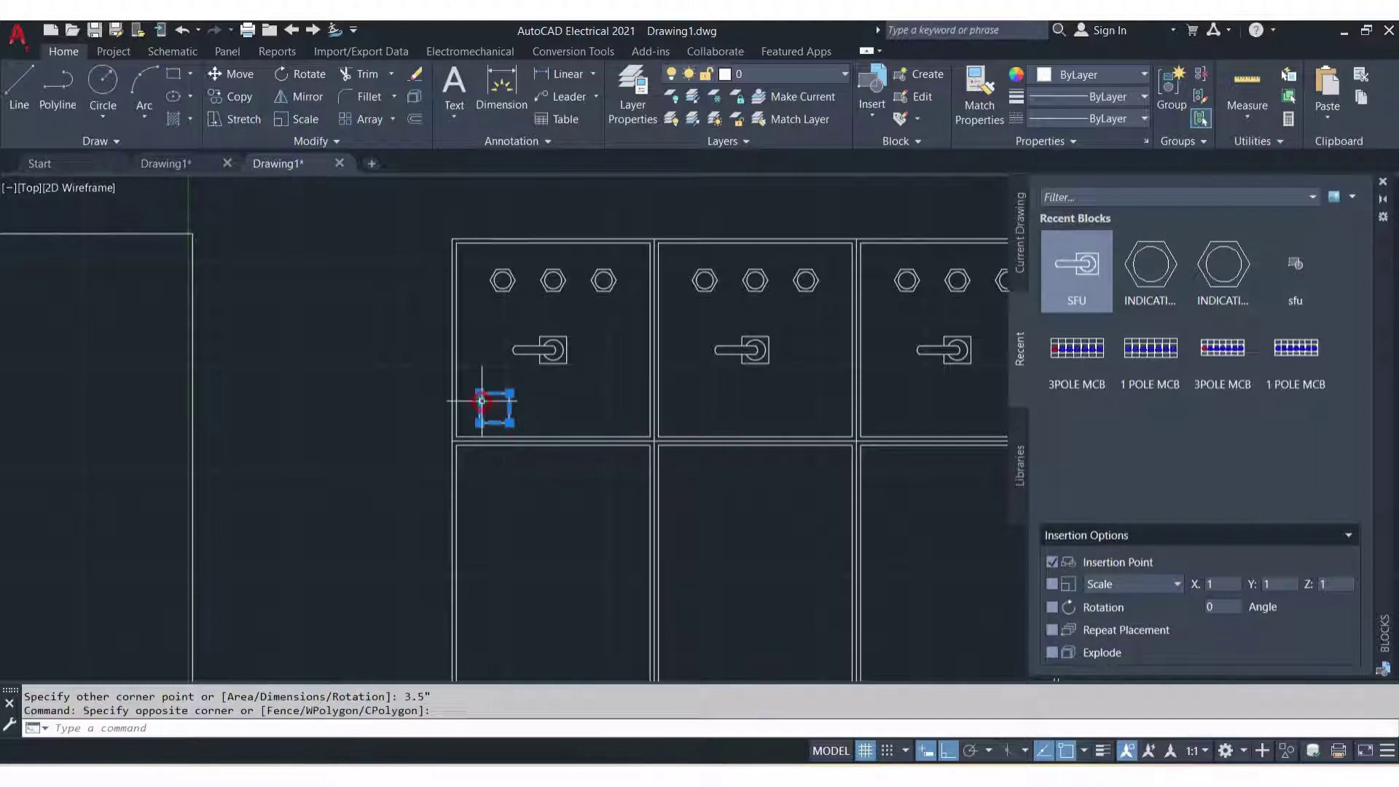
key("Return")
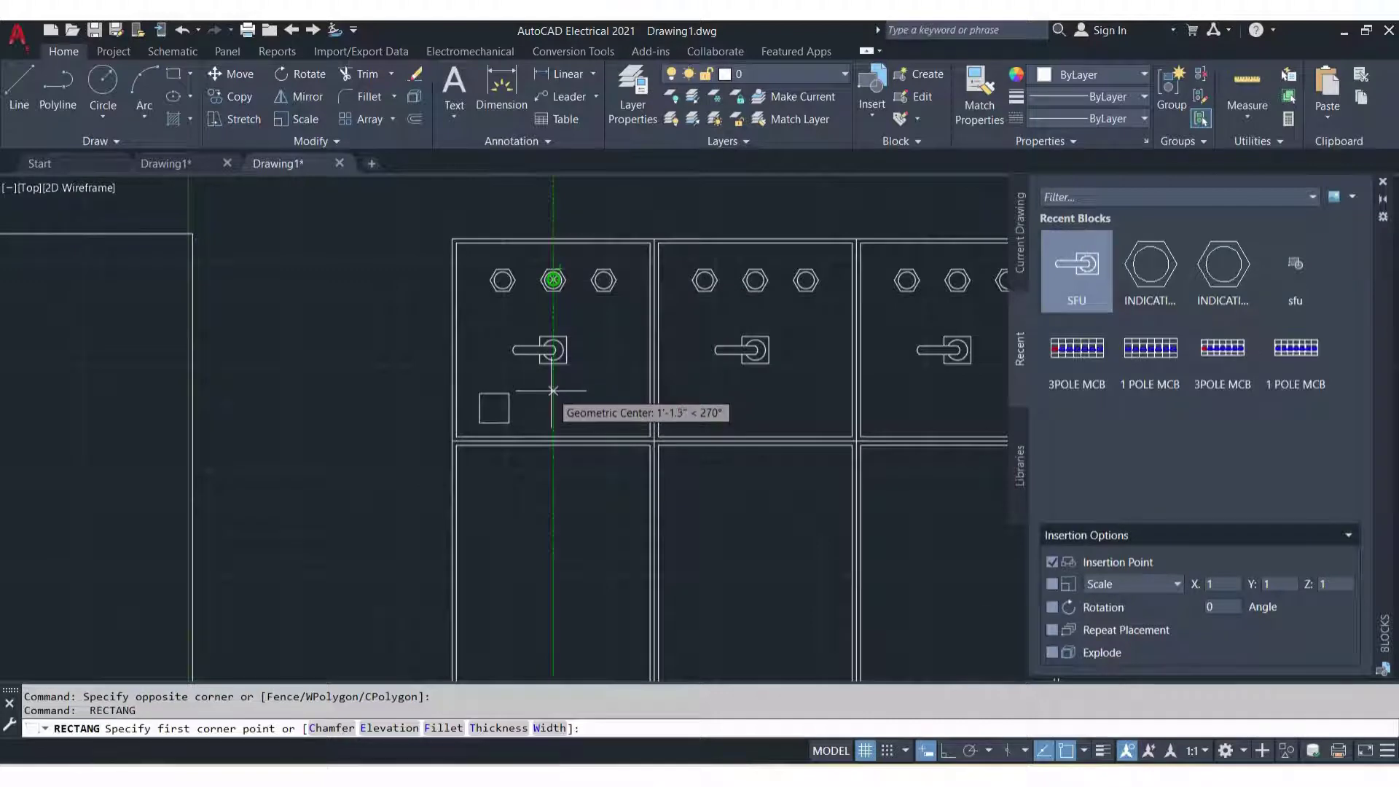
left_click(495, 407)
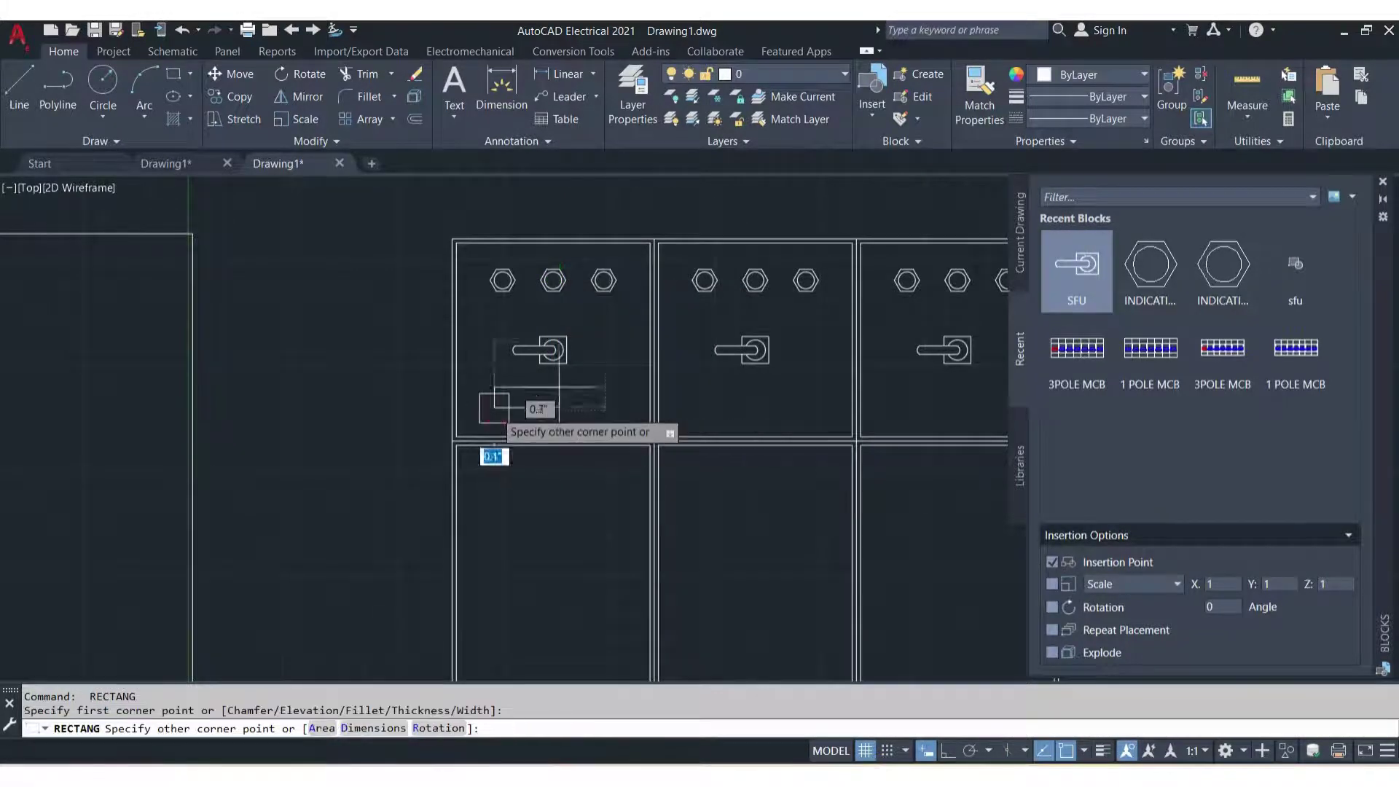
key("Escape")
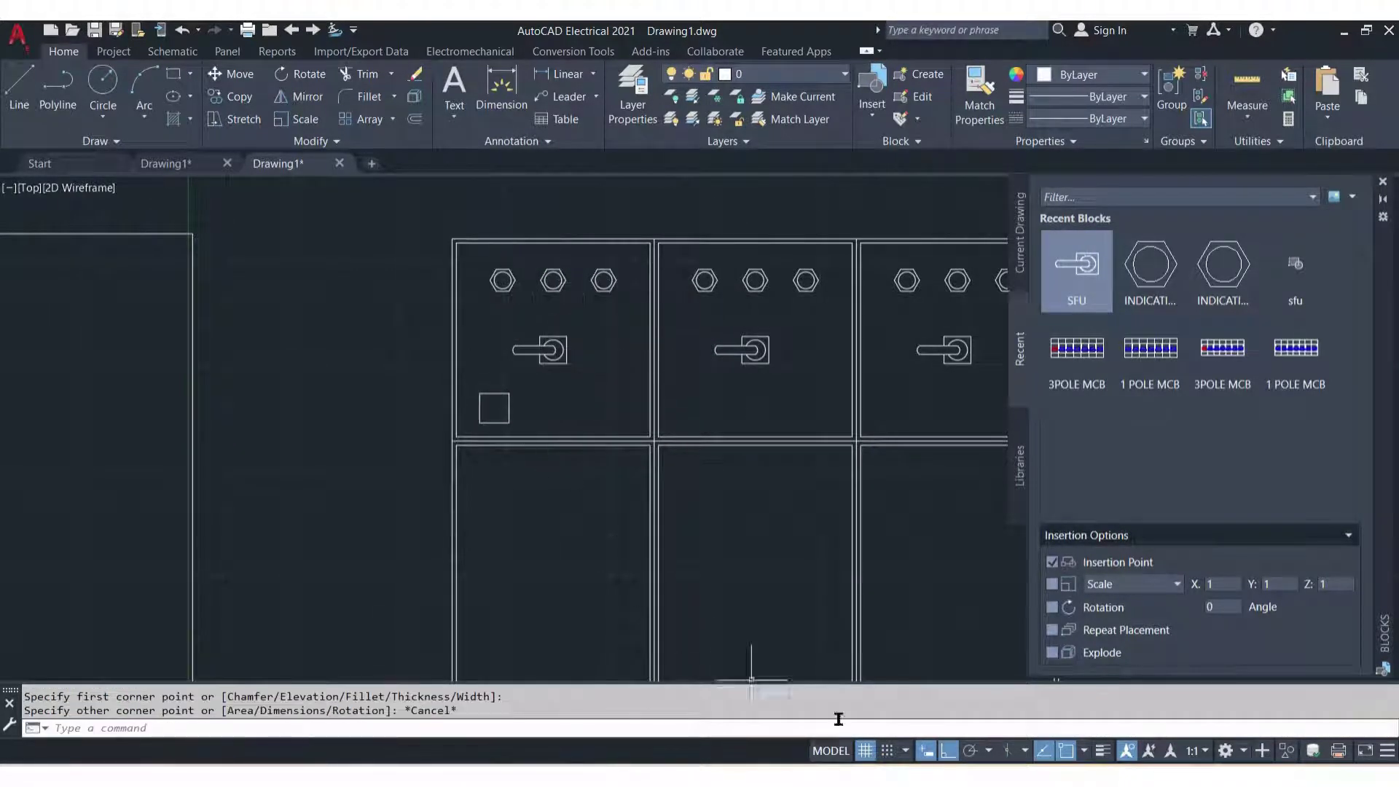
Move the square so it is centred under the middle lamp
left_click(537, 417)
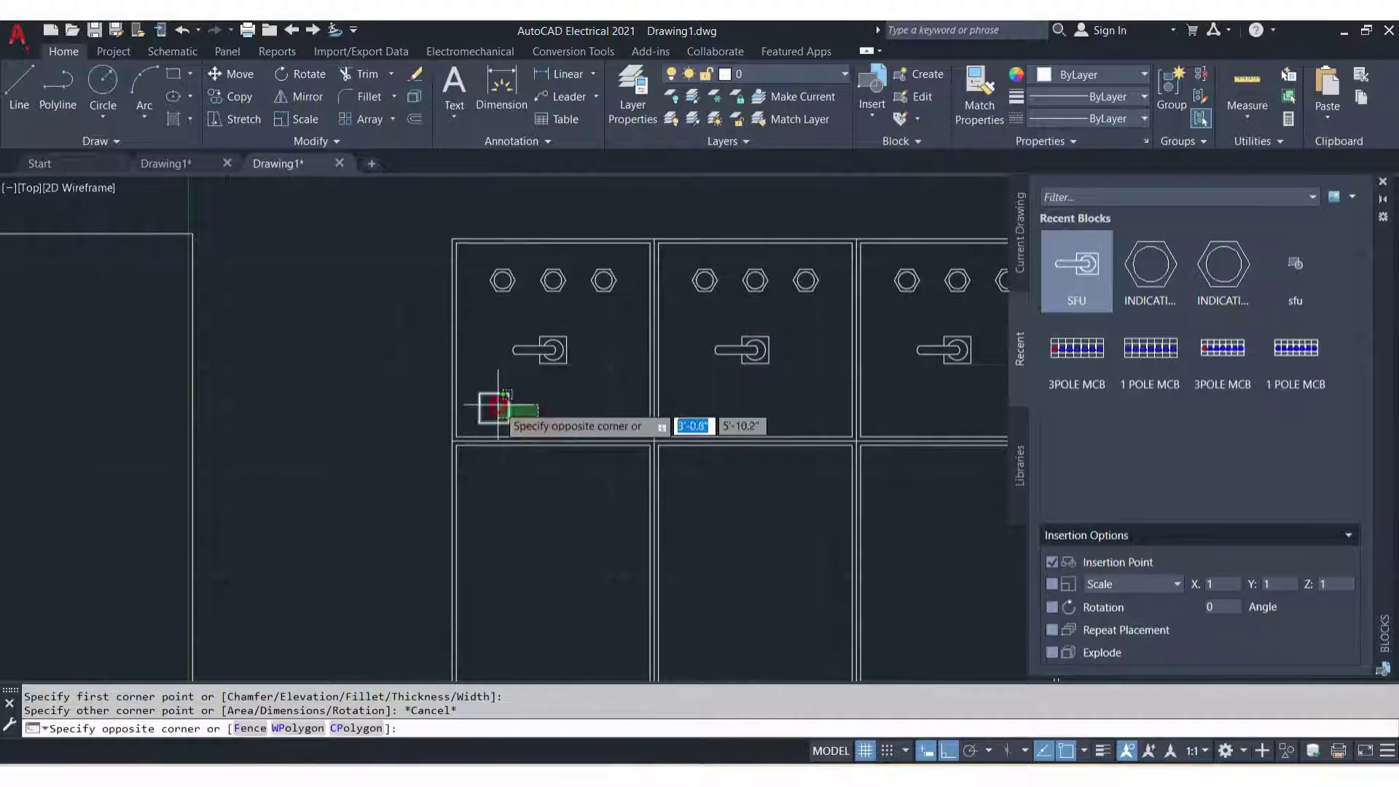
left_click(500, 404)
type("m")
key("Return")
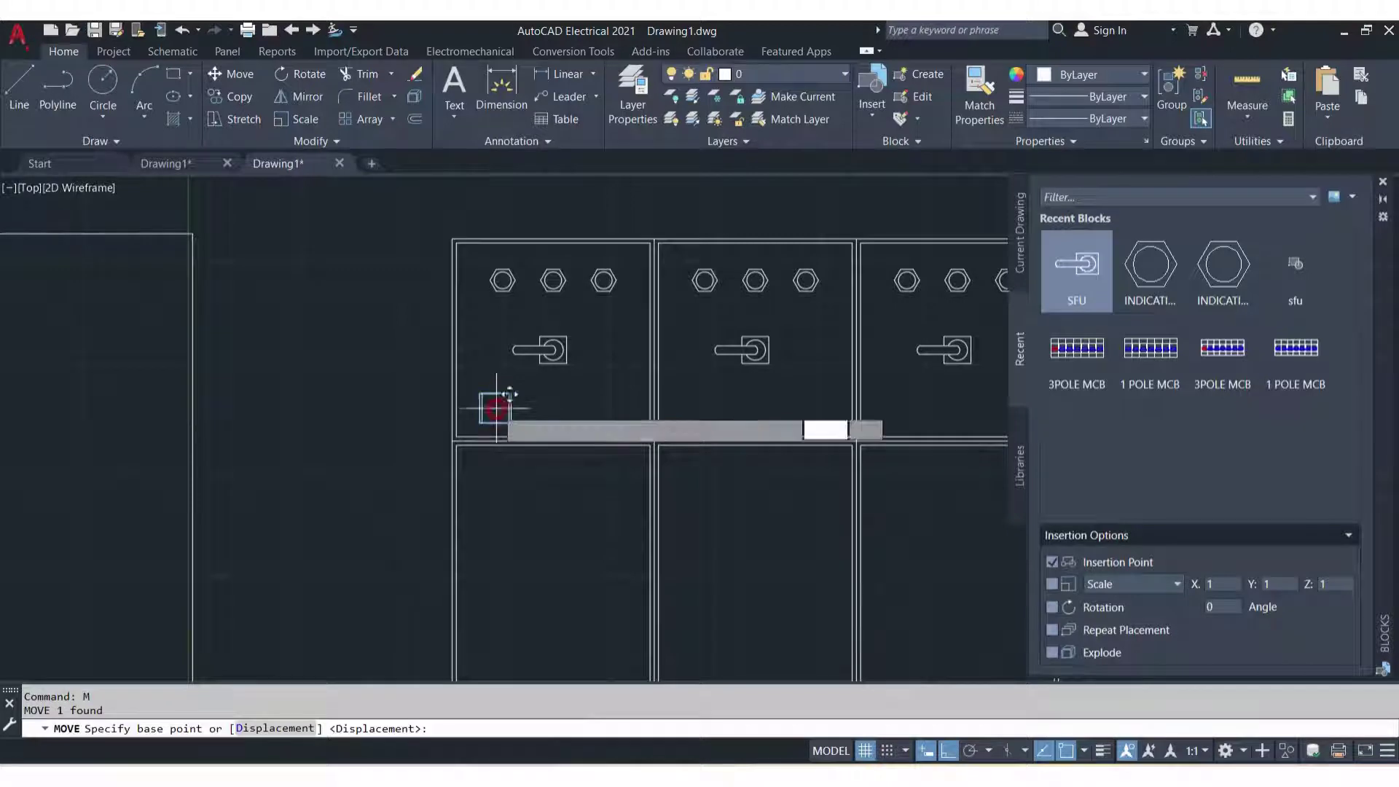
left_click(494, 407)
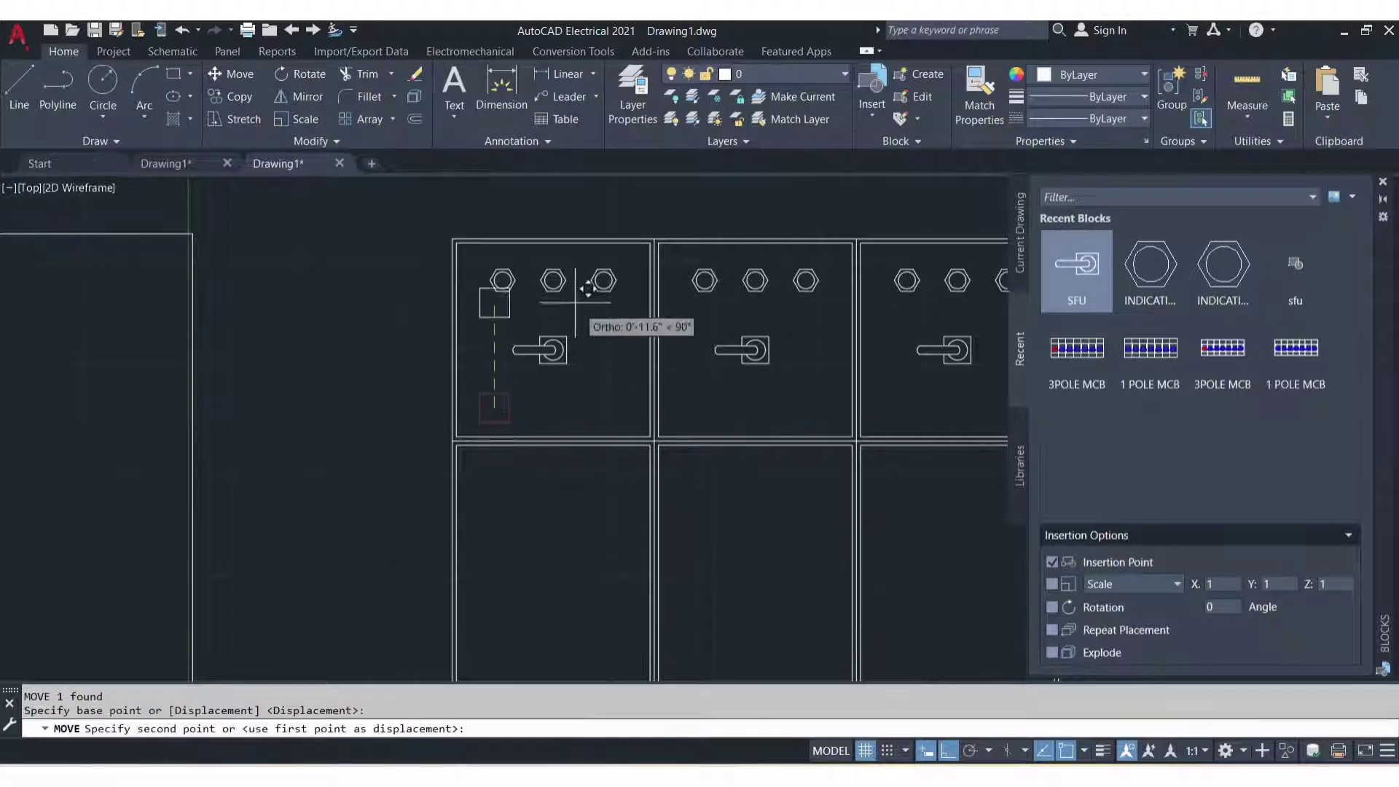
left_click(553, 406)
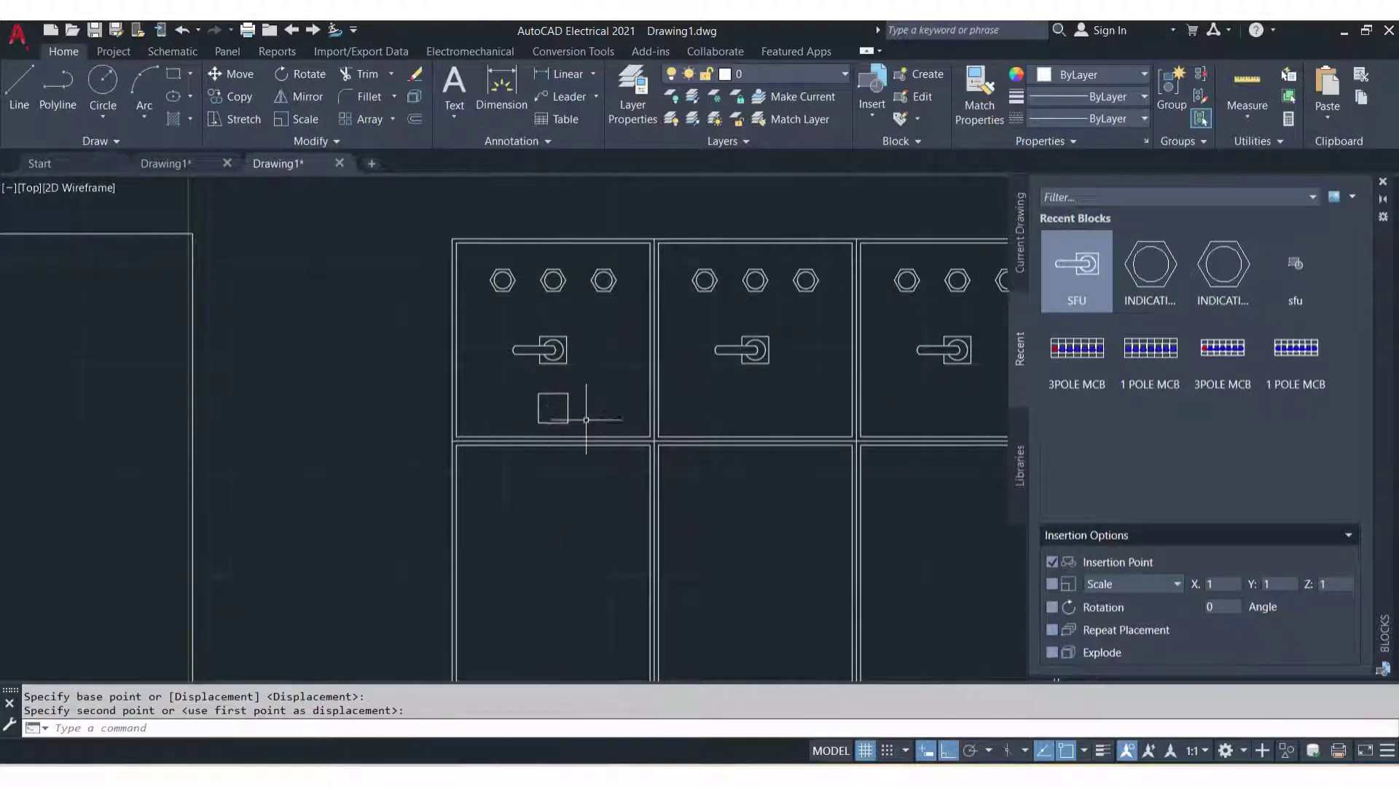
Copy the square 6 inches to the left and 6 inches to the right
left_click(586, 420)
type("o")
key("Return")
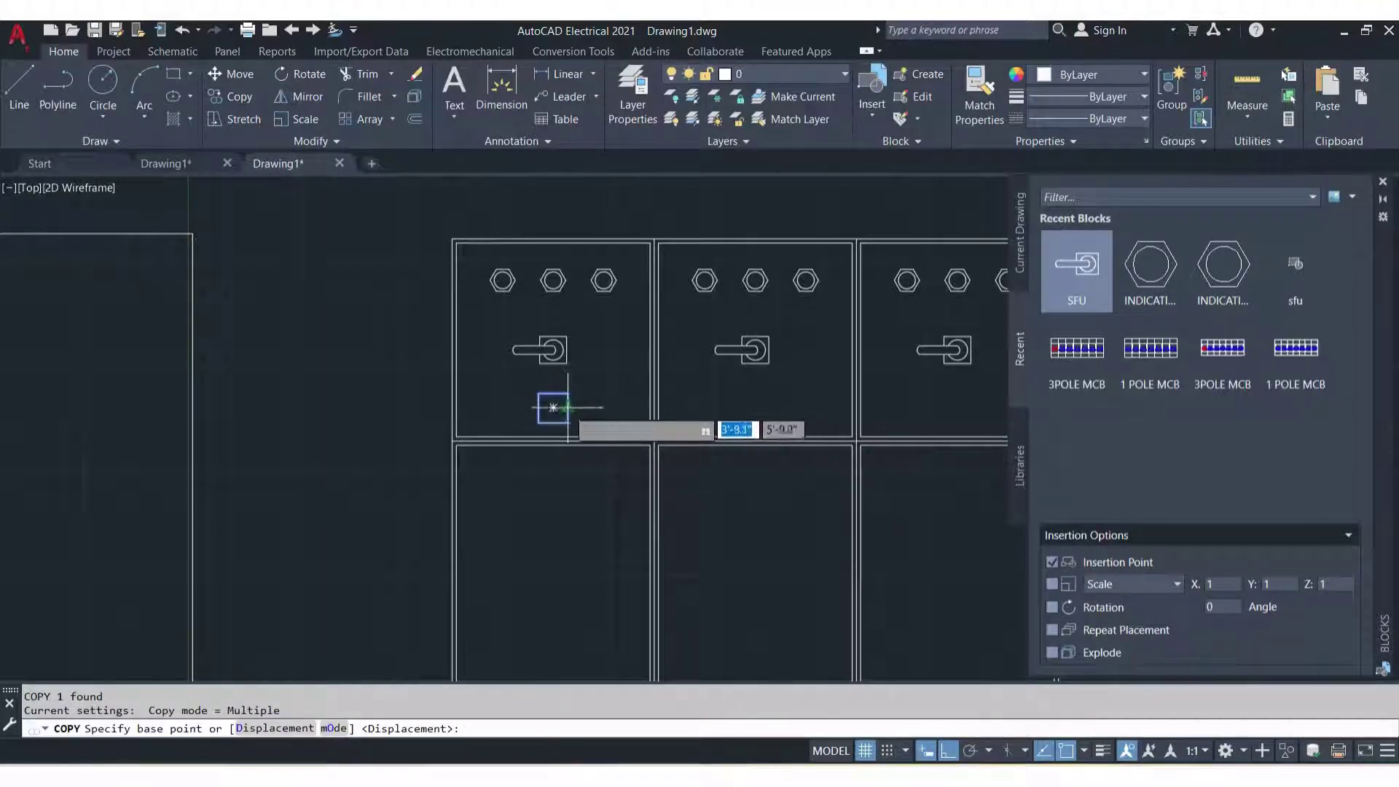
left_click(553, 406)
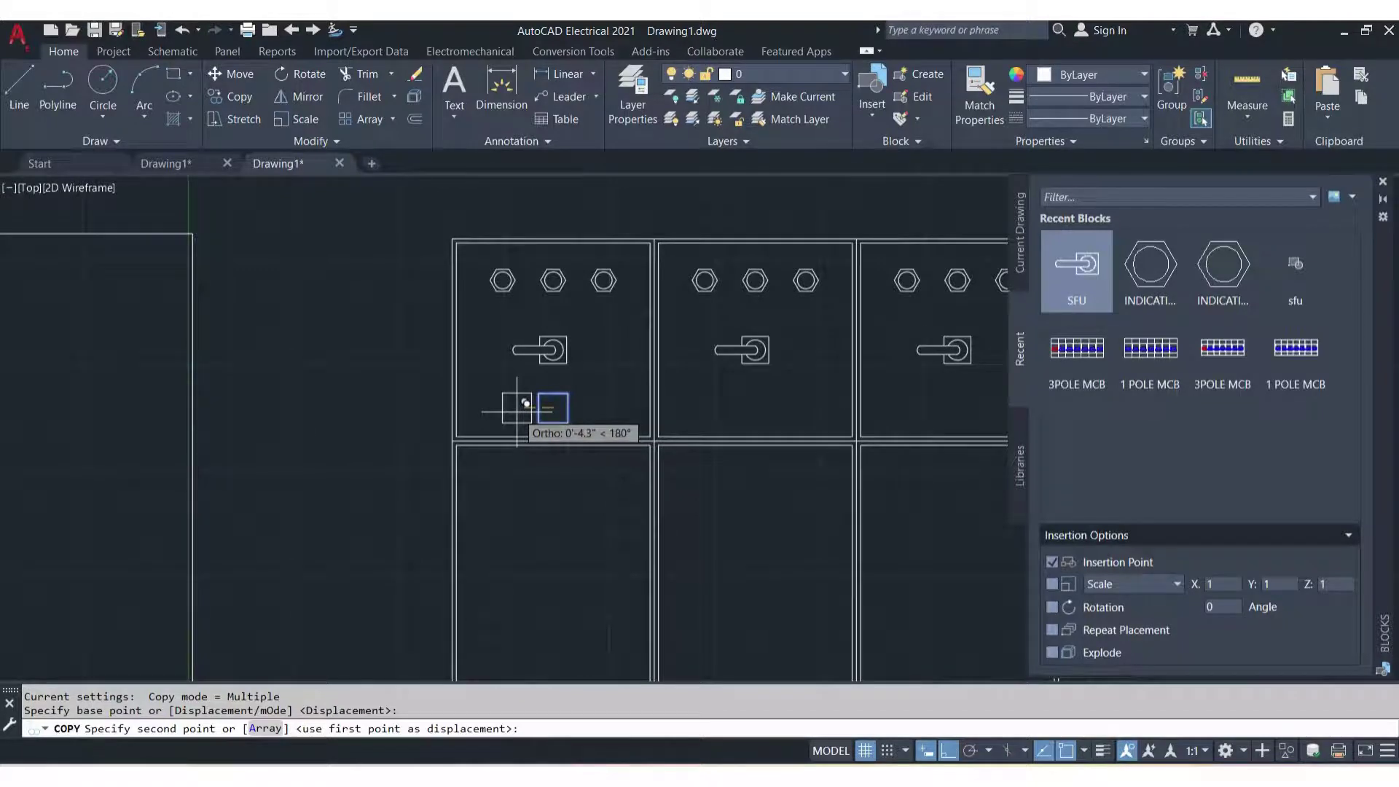
type("6\"")
key("Return")
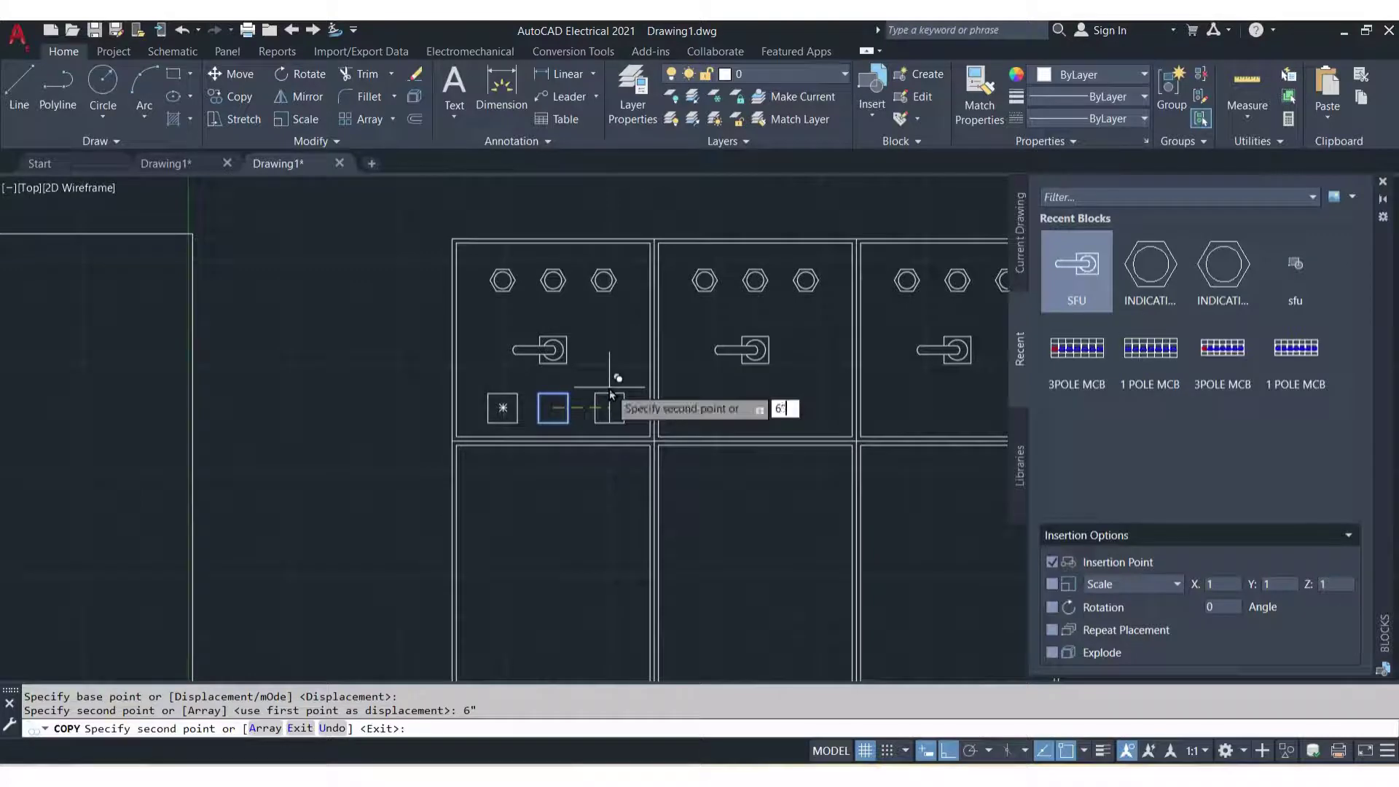
key("Return")
key("Escape")
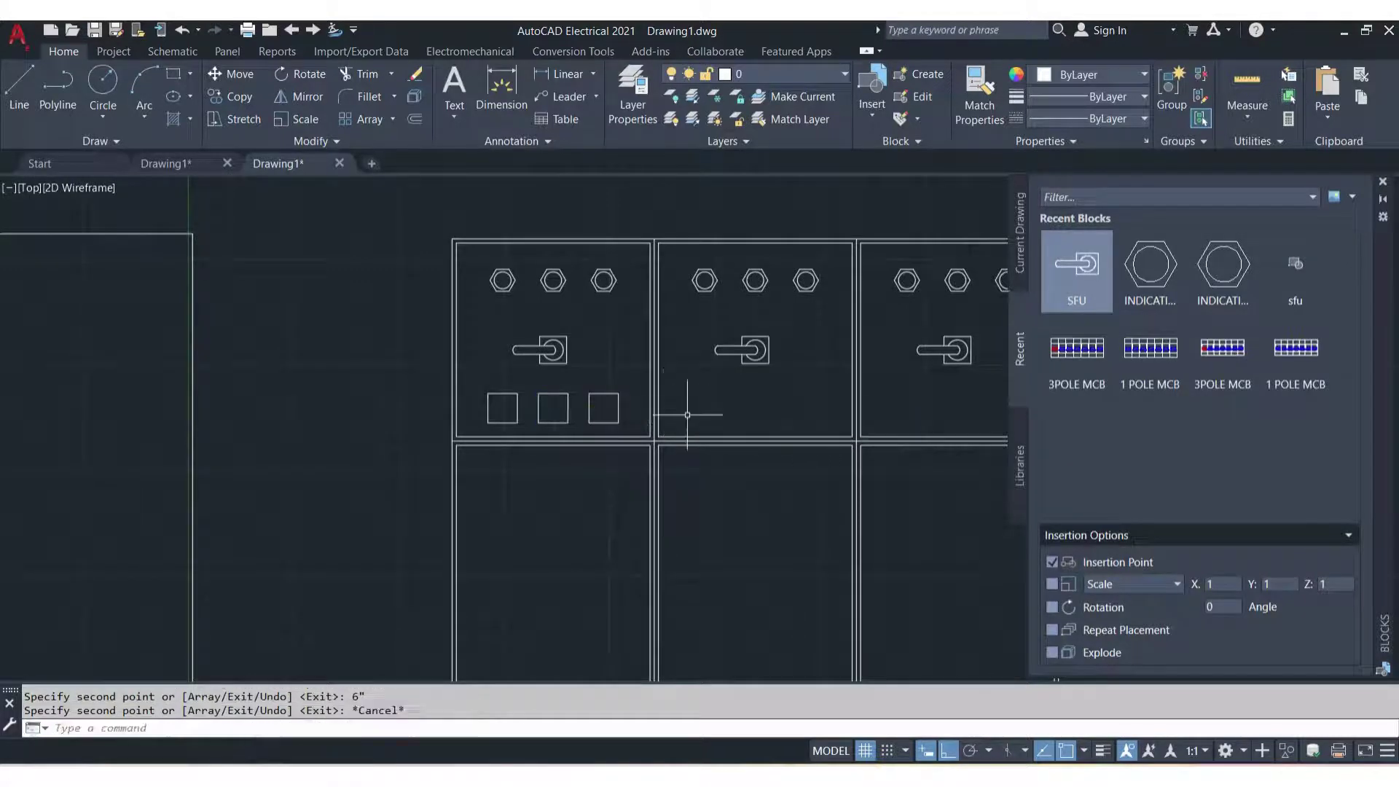
Copy the row of three squares into the middle and right sections
left_click(638, 428)
left_click(500, 406)
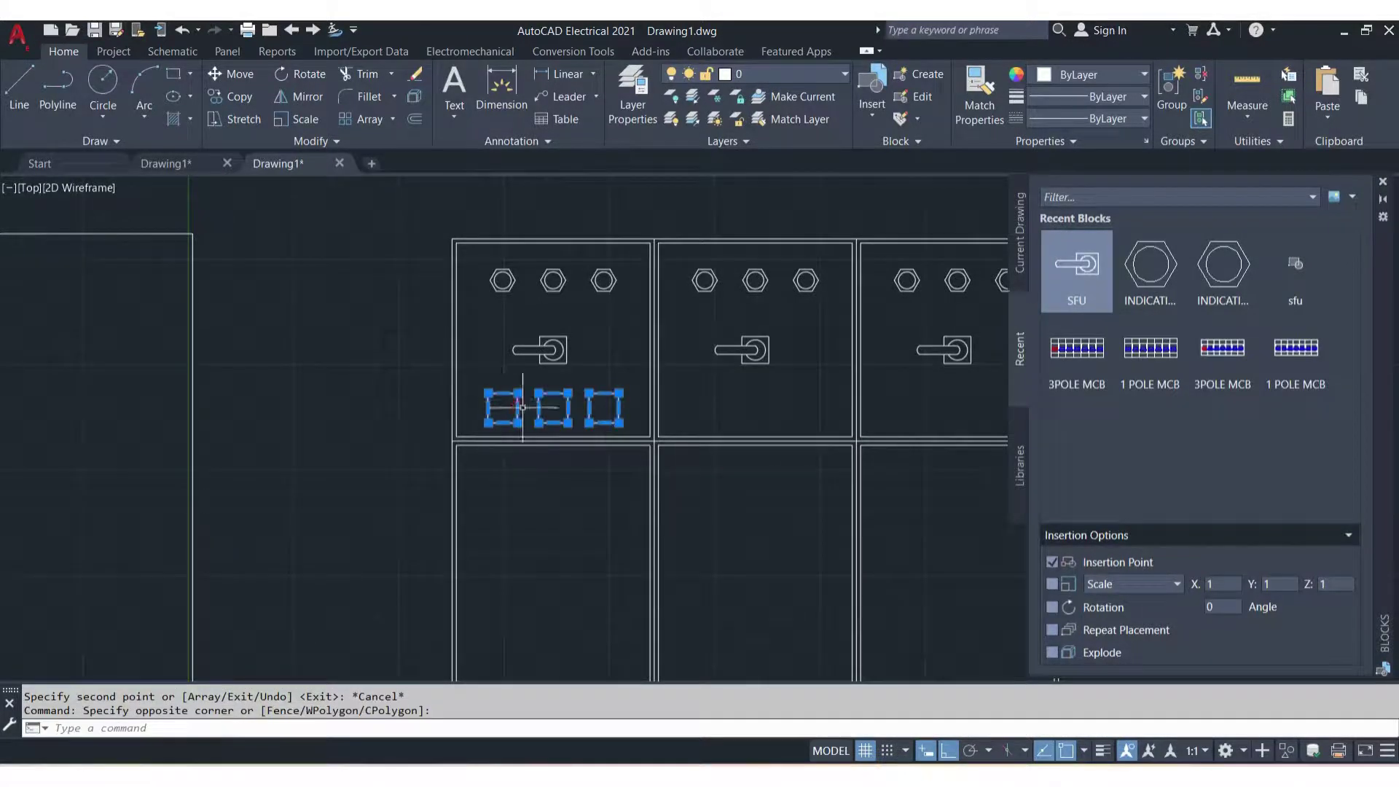
type("co")
key("Return")
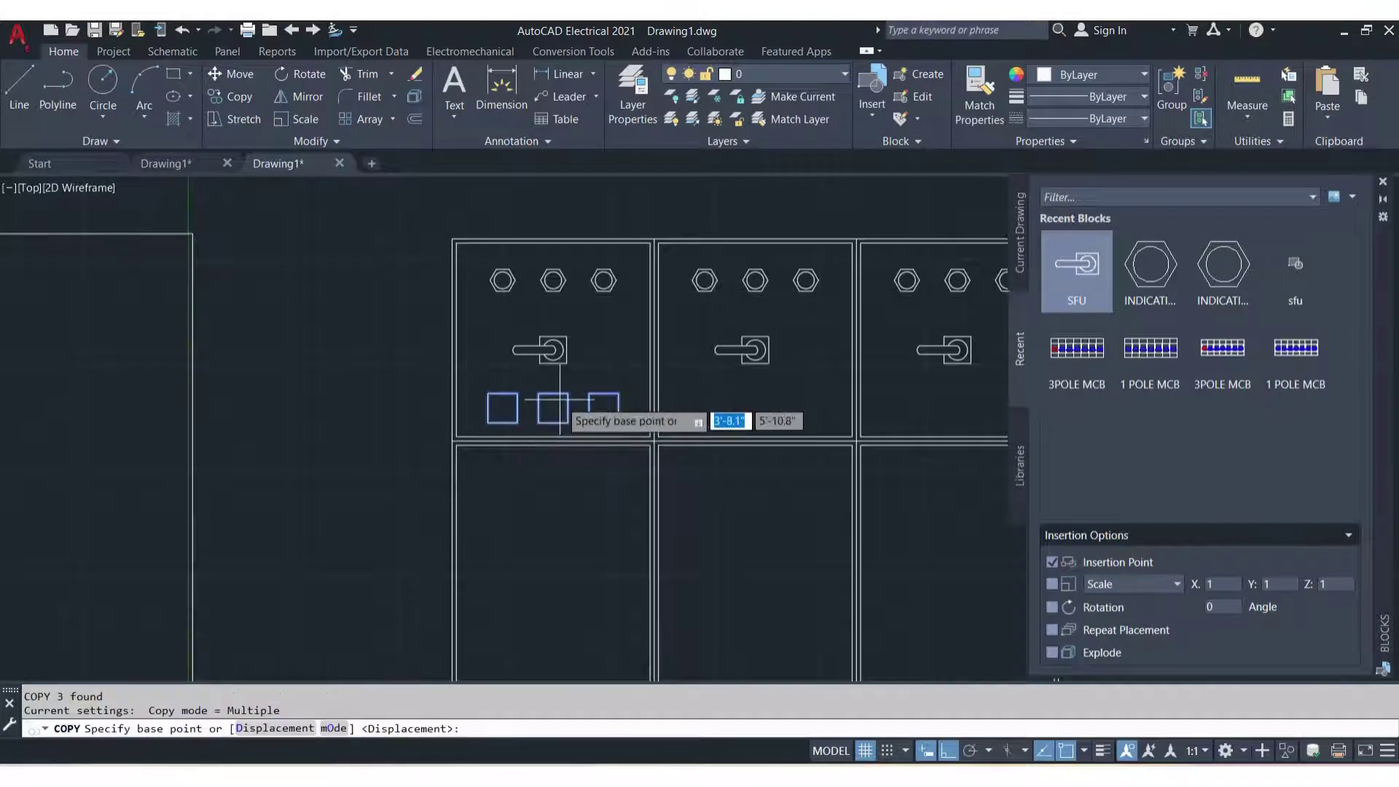
left_click(553, 408)
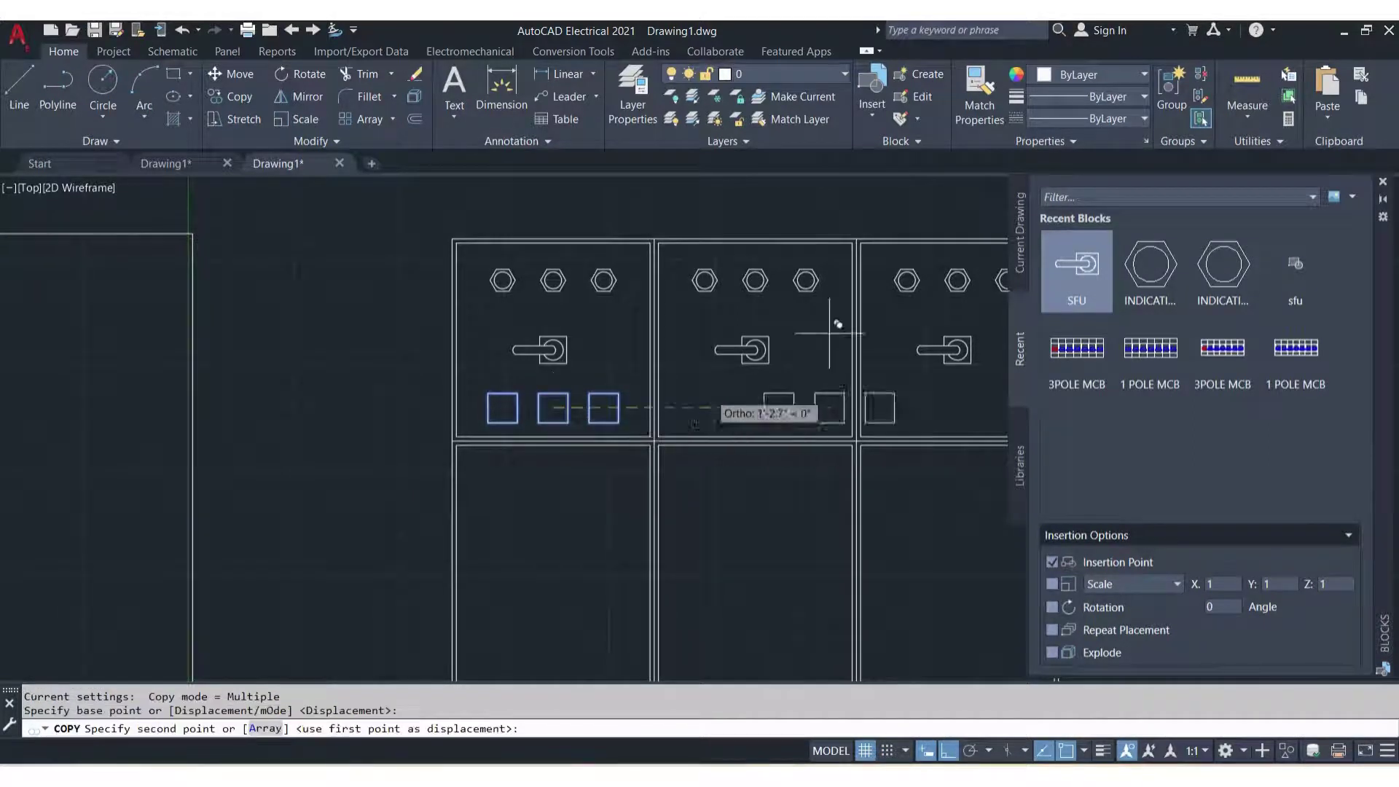
left_click(755, 282)
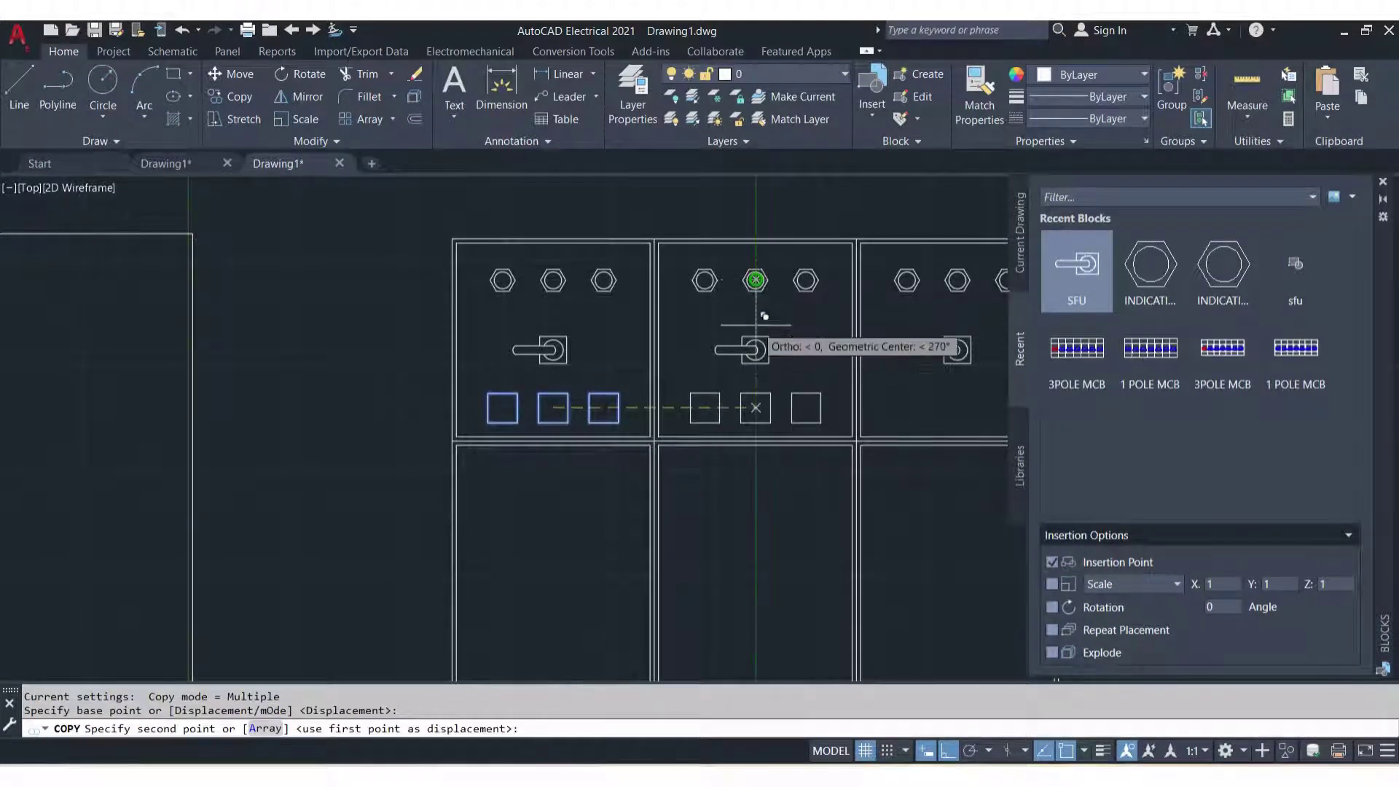
middle_click_drag(874, 370, 438, 355)
left_click(521, 391)
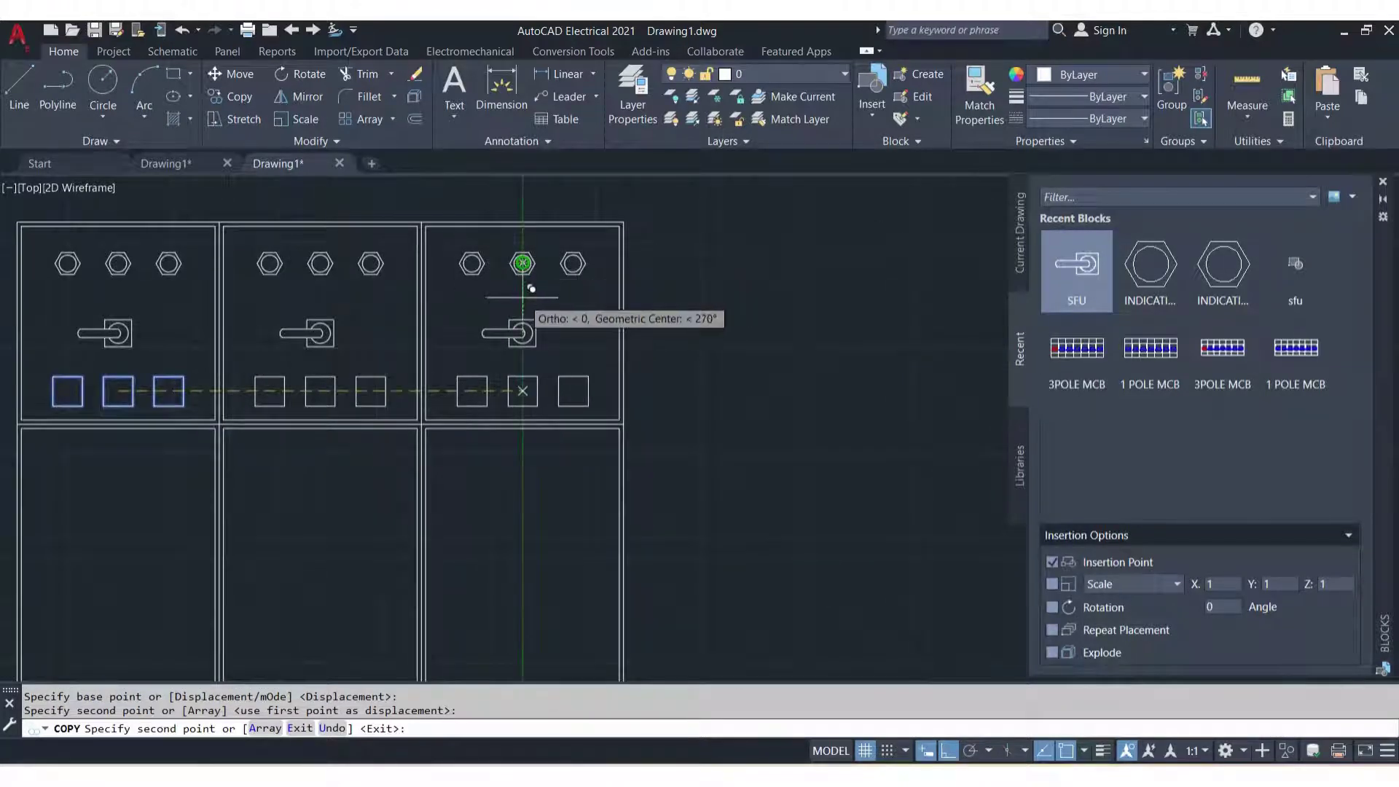
key("Escape")
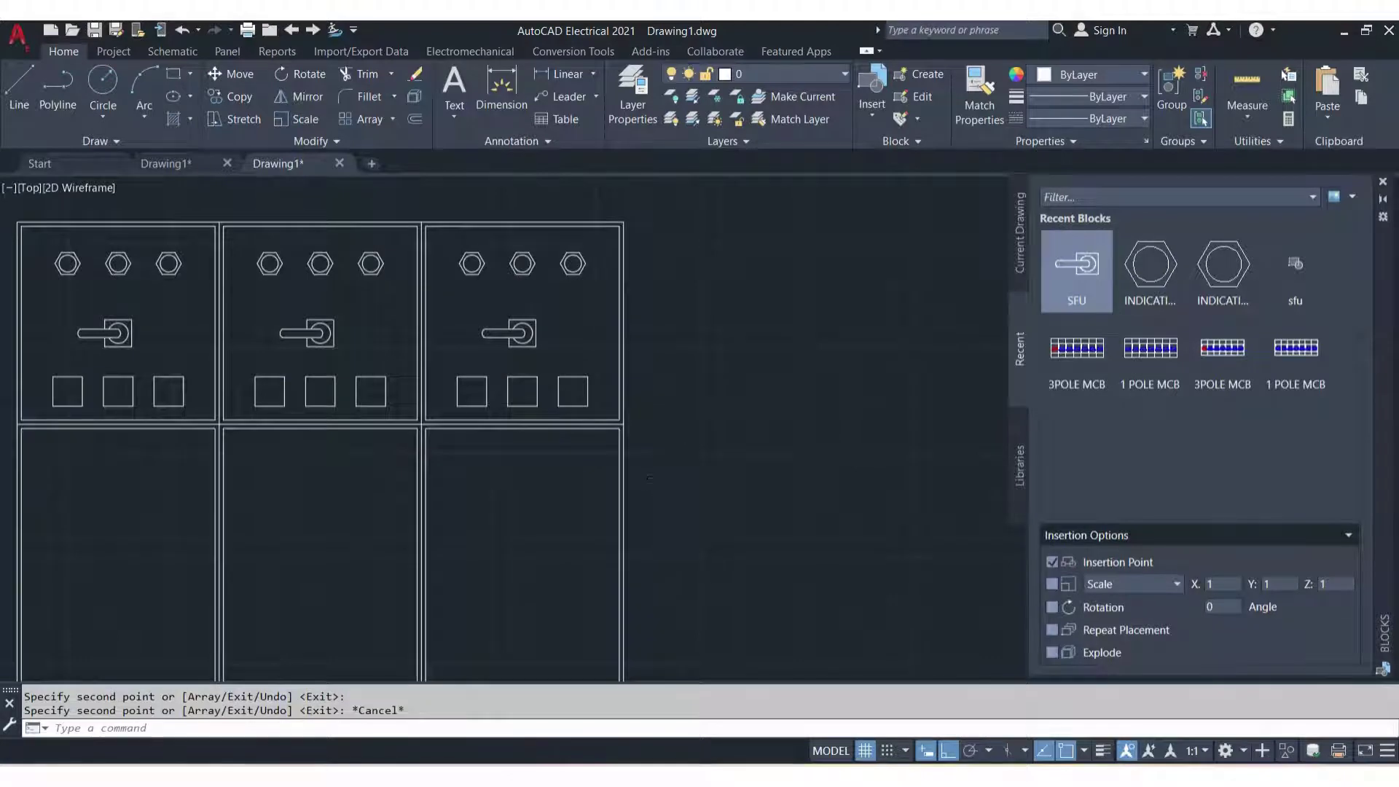
scroll(649, 478, "down", 2)
Insert the 1 POLE MCB block at the top of the left lower compartment
mouse_move(681, 478)
middle_mouse_down()
mouse_move(769, 353)
mouse_move(805, 372)
middle_mouse_up()
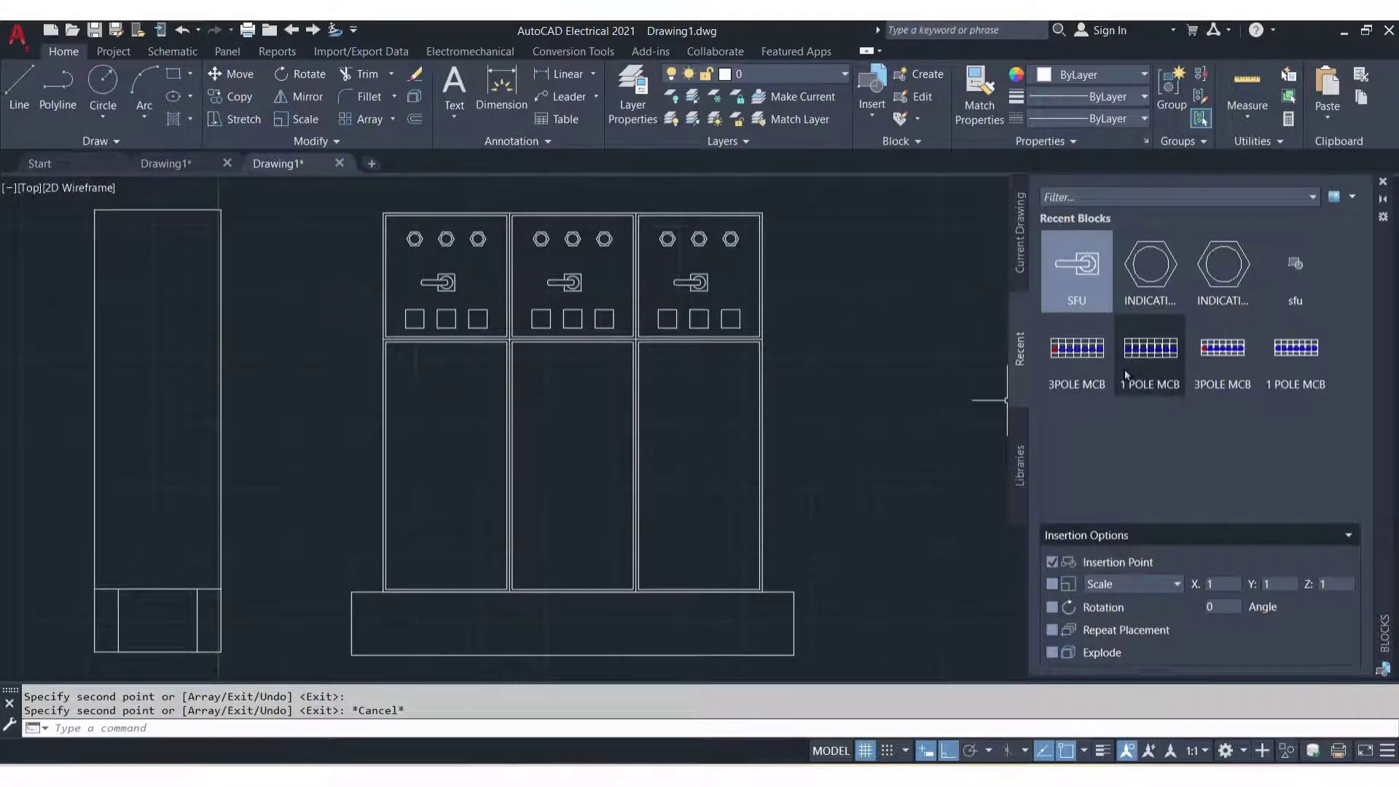
left_click(1139, 357)
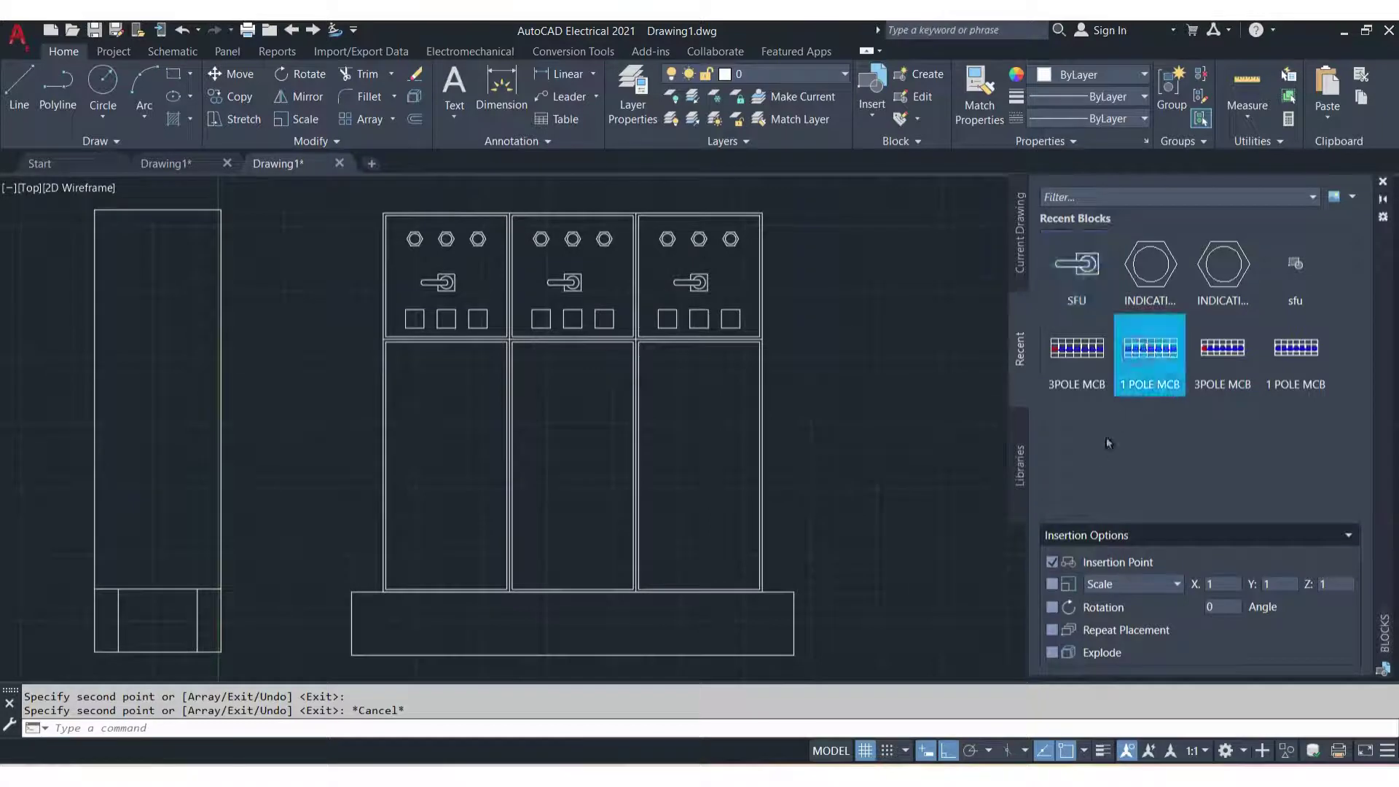
left_click(1157, 348)
left_click(856, 230)
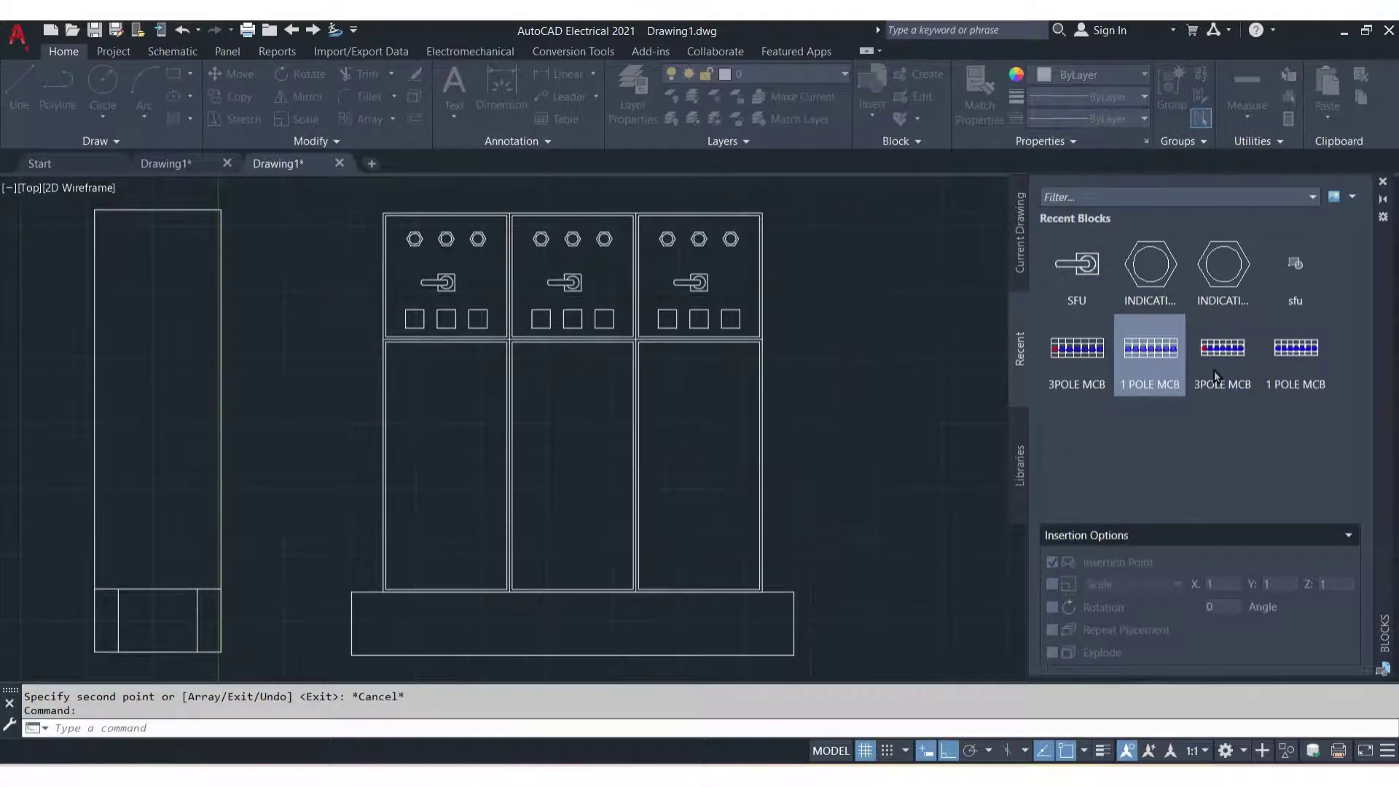
right_click(1146, 350)
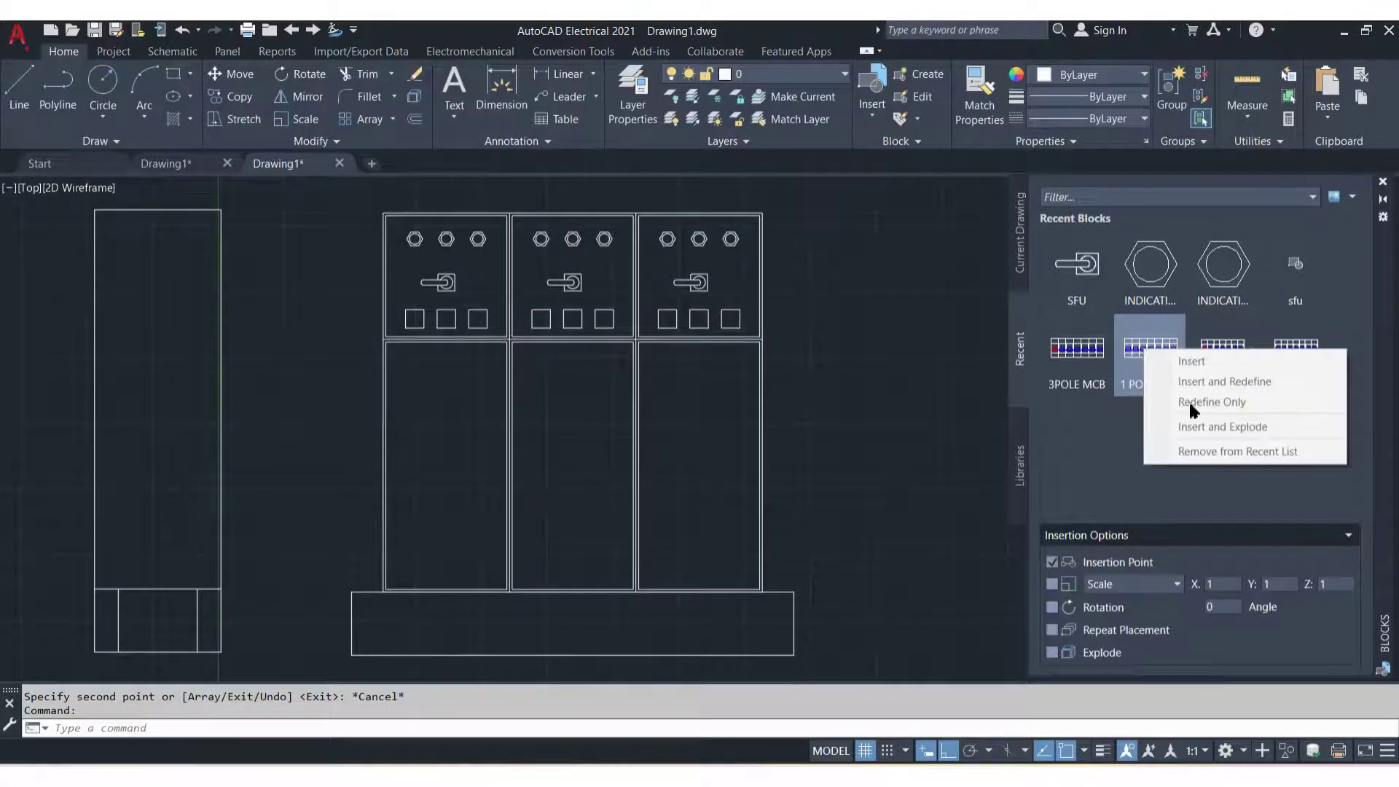
left_click(1124, 523)
right_click(1153, 371)
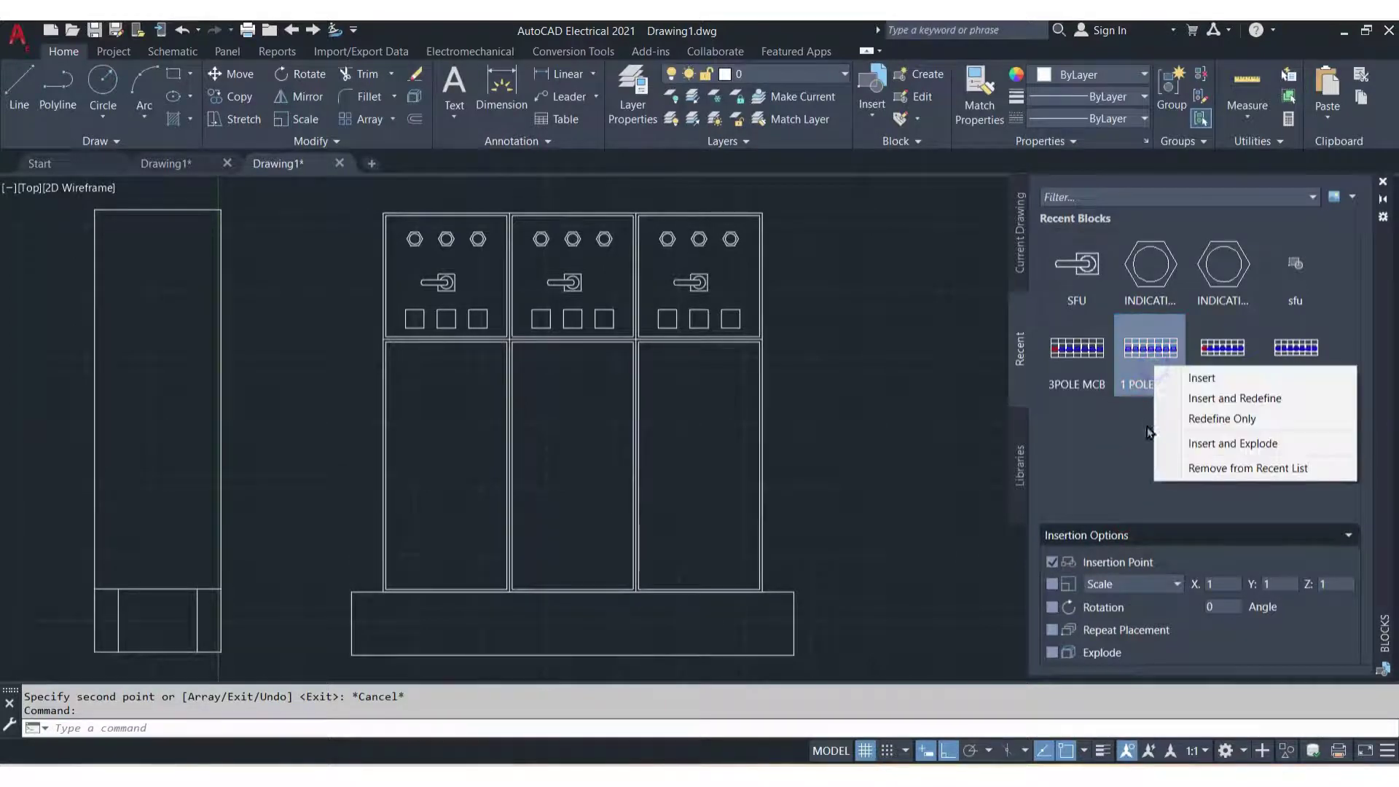
left_click(1199, 378)
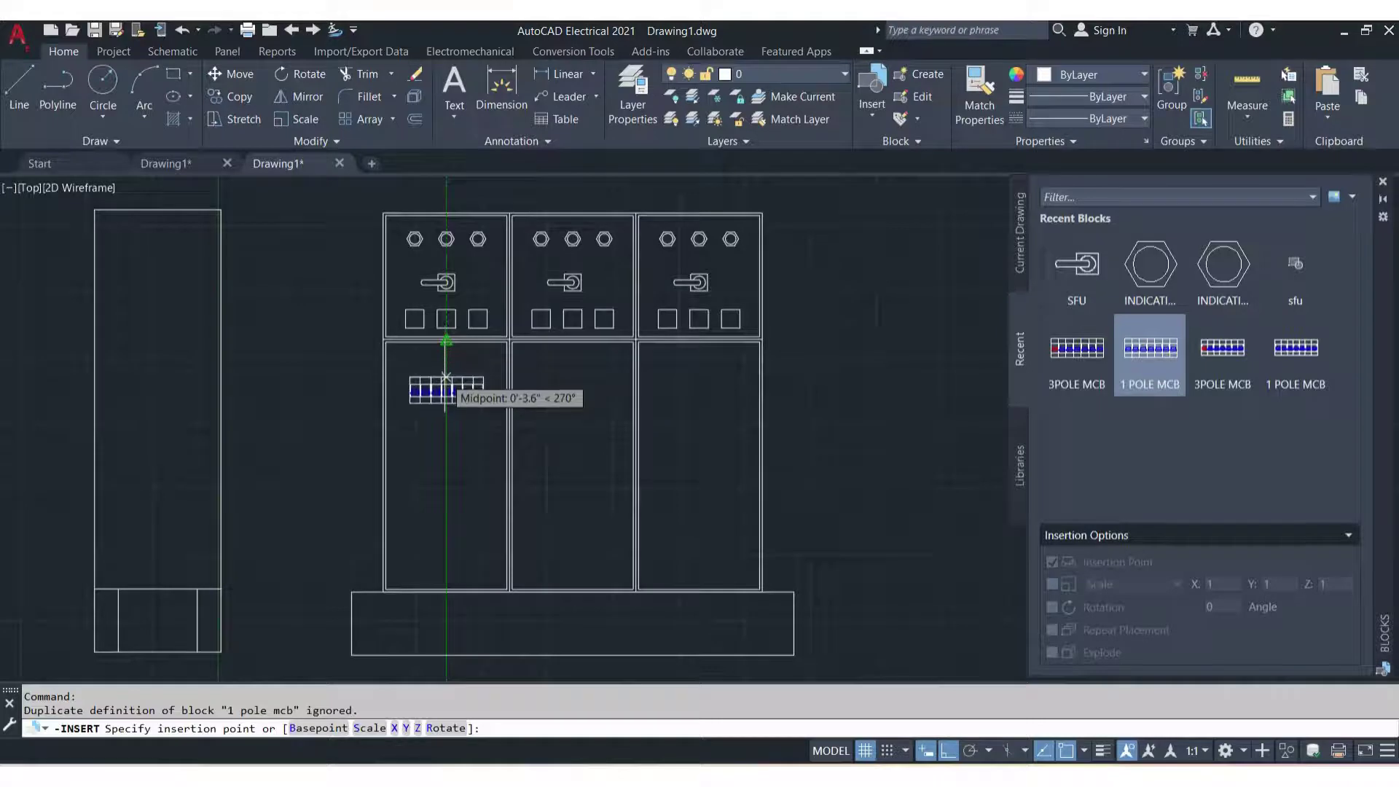
left_click(446, 386)
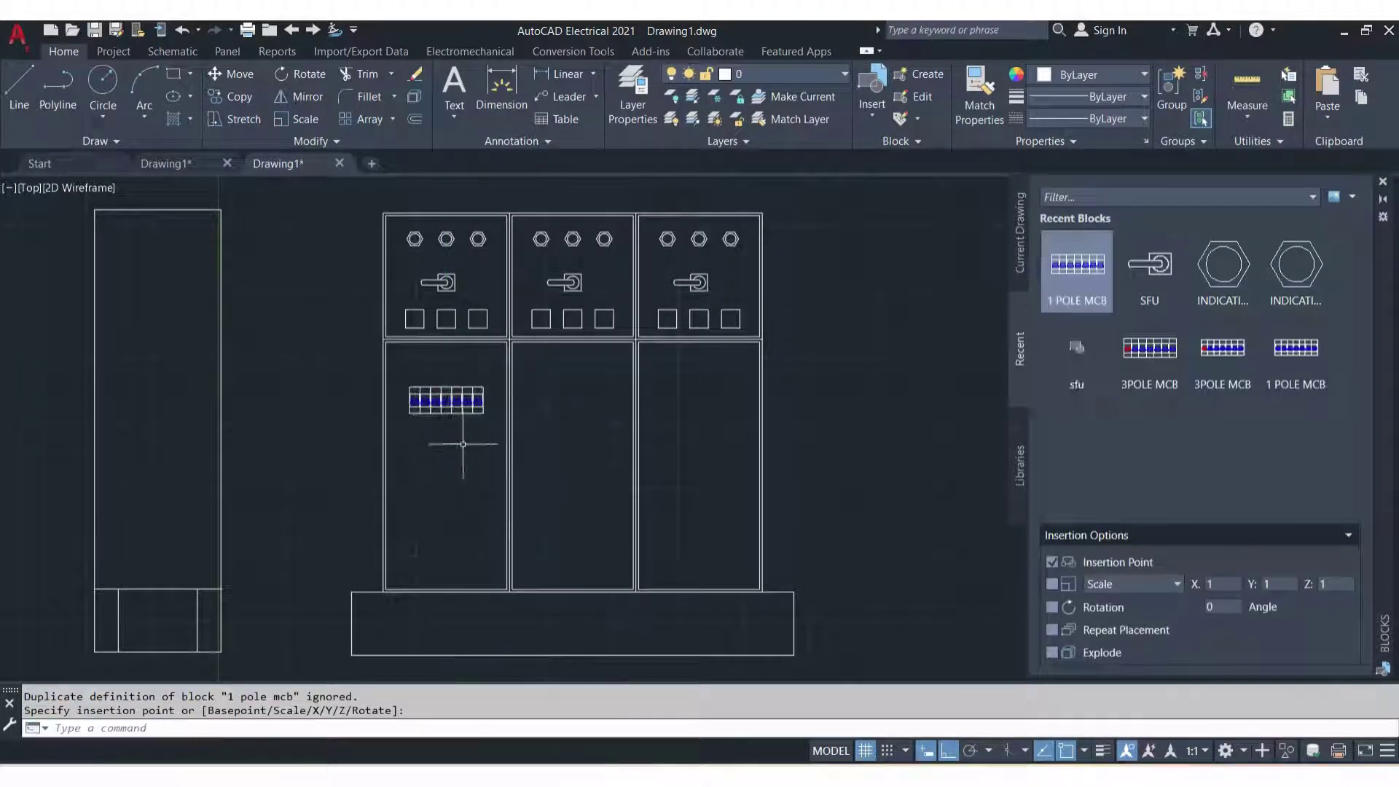
Copy the MCB block to two positions straight below it
left_click(455, 441)
left_click(447, 391)
right_click(447, 406)
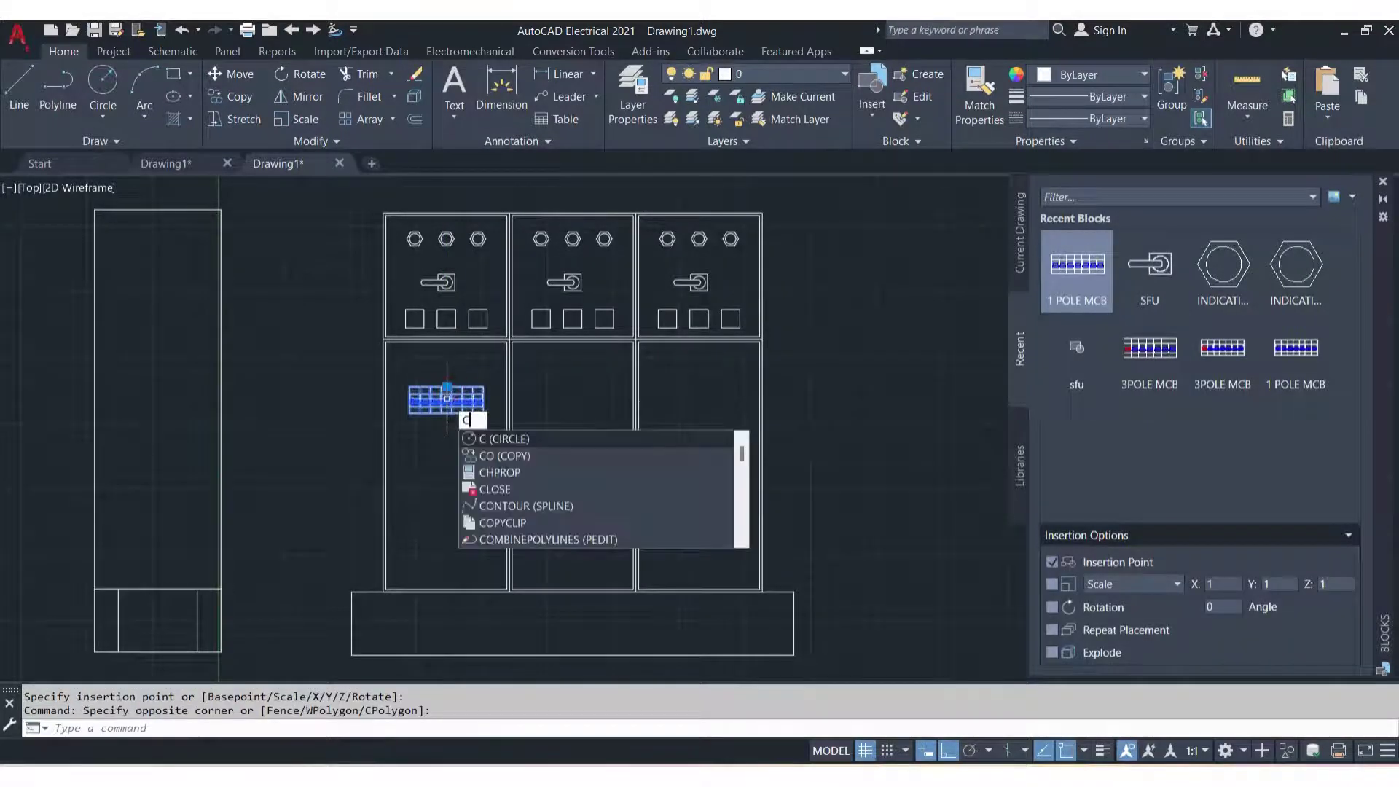
left_click(473, 437)
scroll(447, 421, "up", 5)
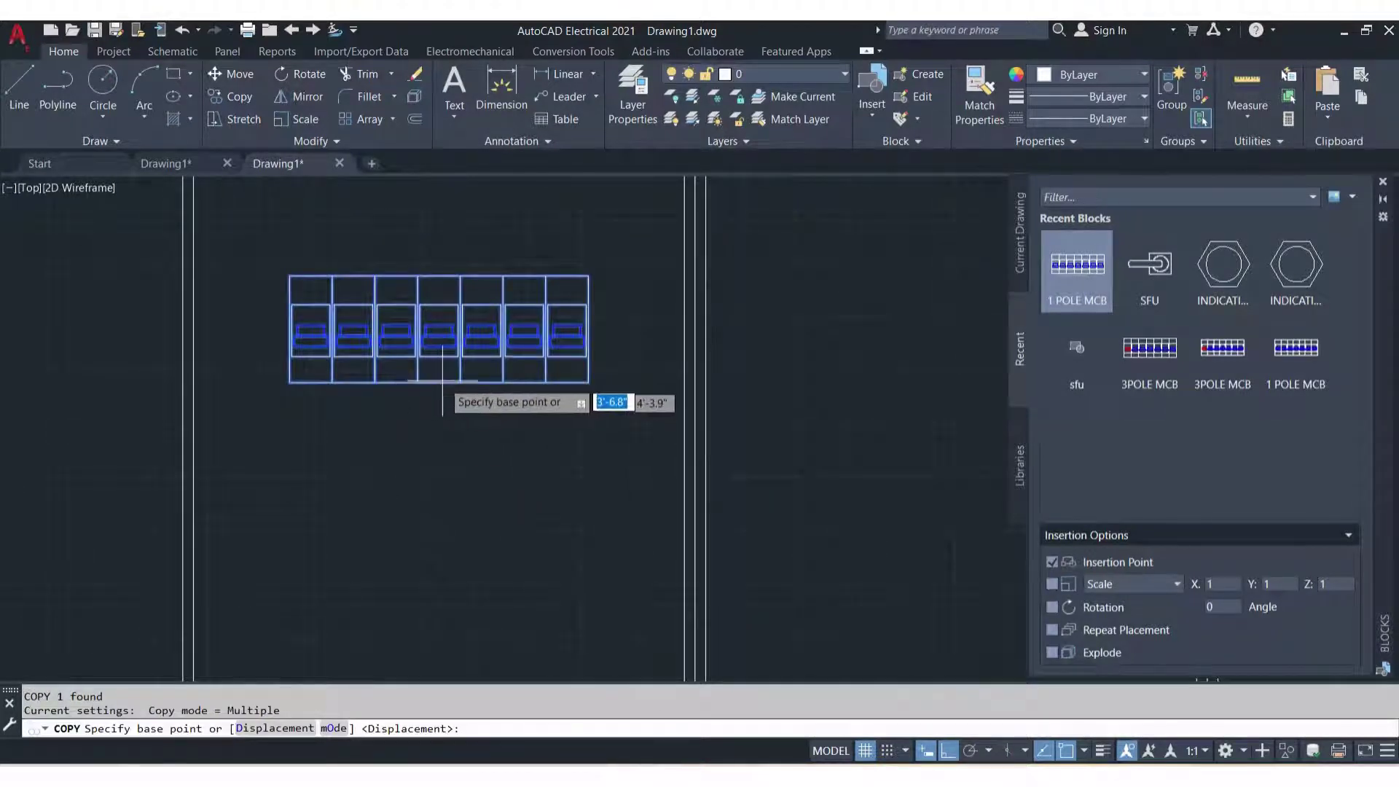
left_click(438, 381)
scroll(437, 590, "down", 2)
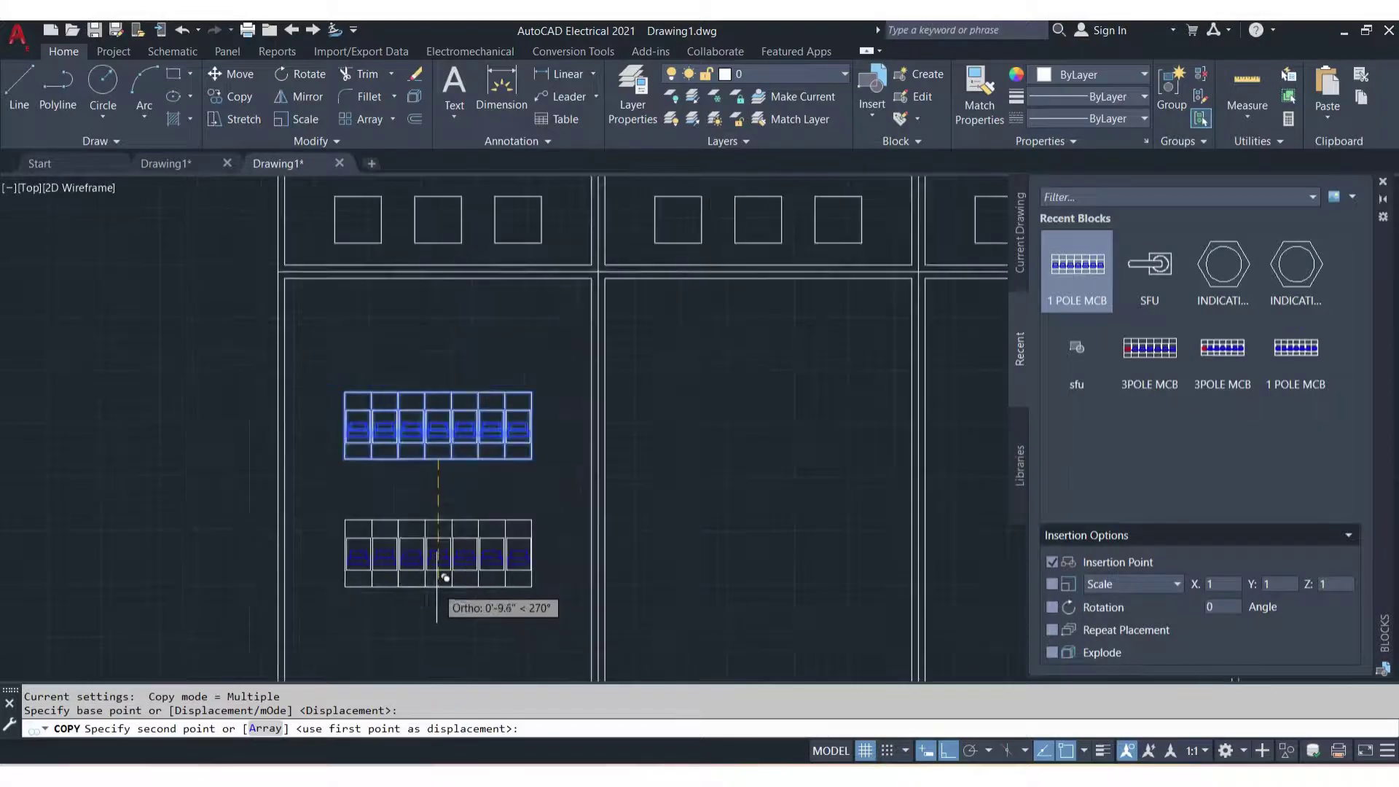
middle_click_drag(435, 590, 440, 478)
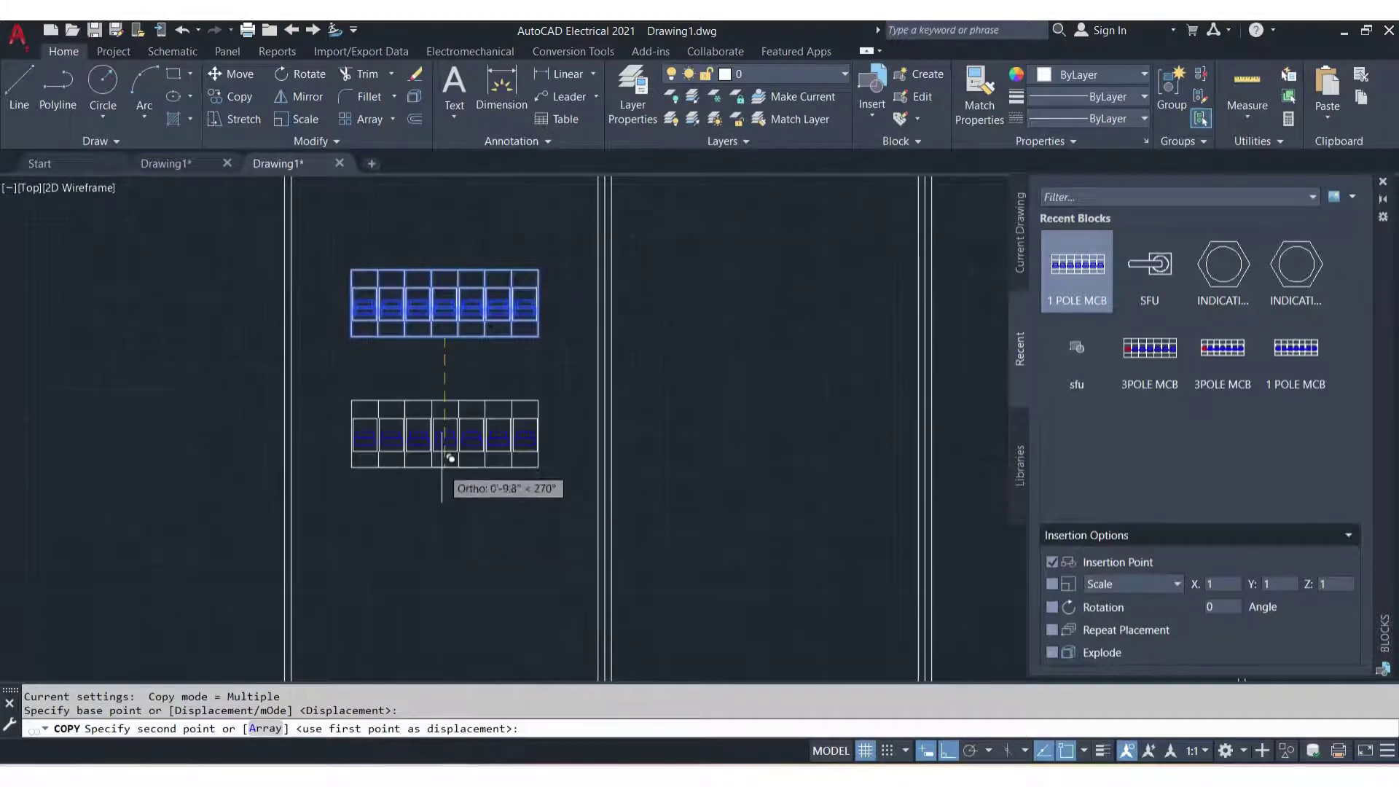
scroll(452, 481, "down", 2)
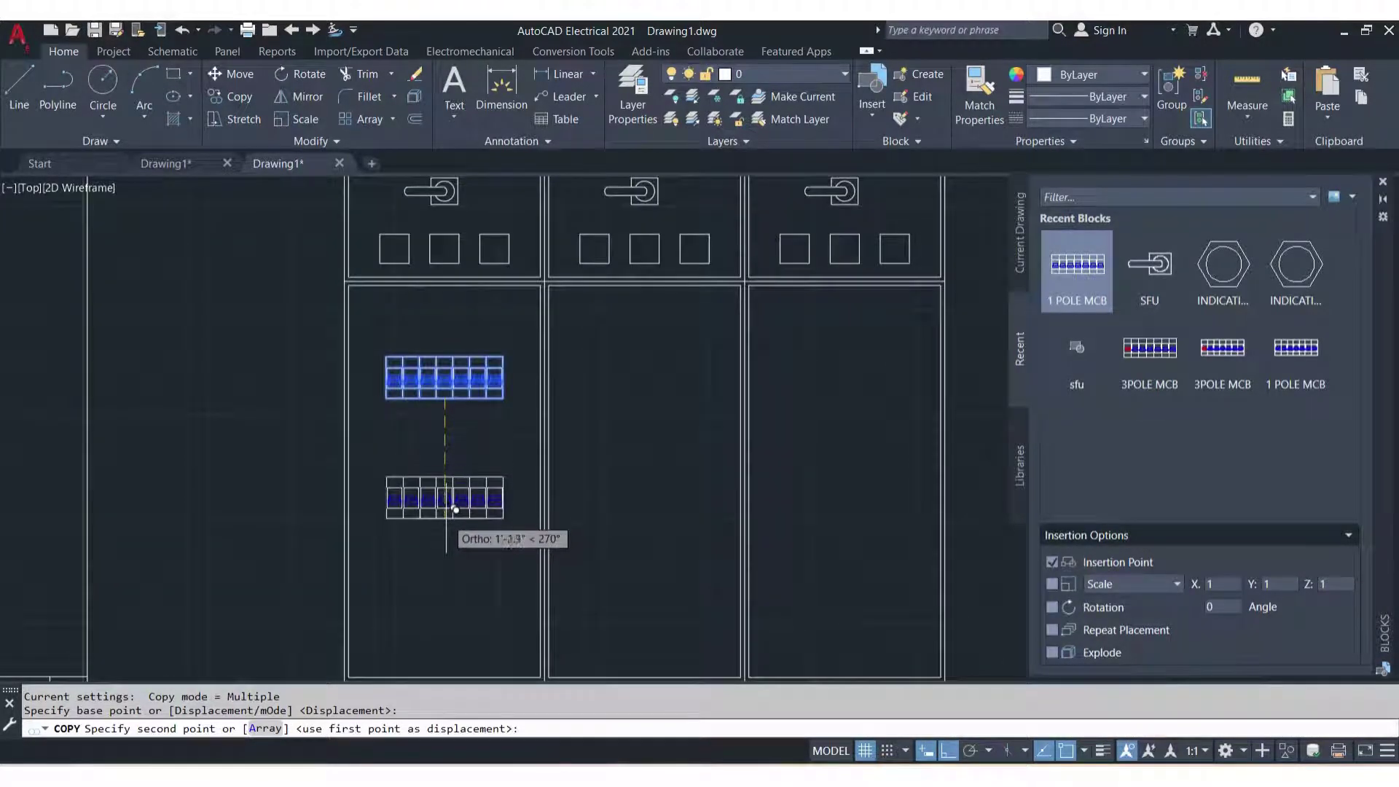
left_click(456, 507)
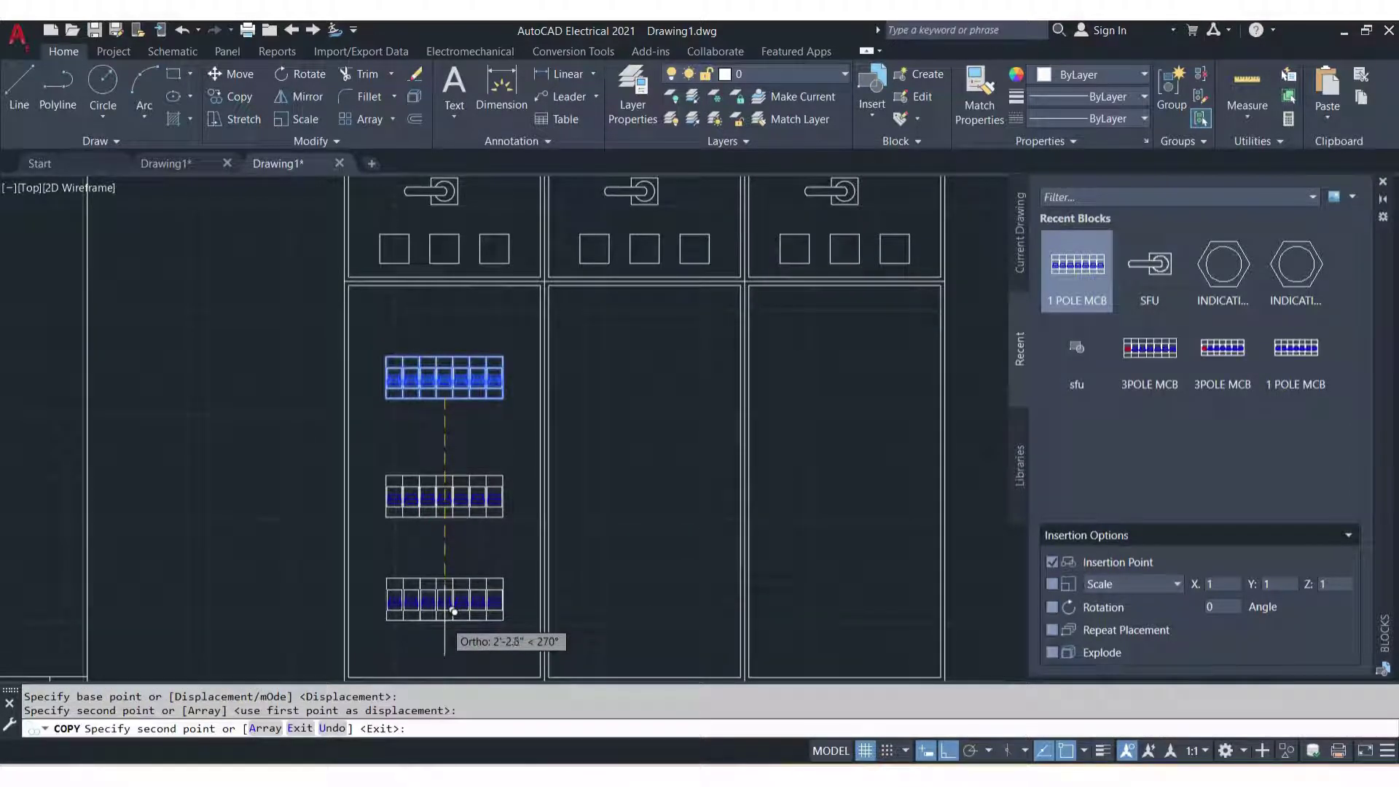
left_click(453, 606)
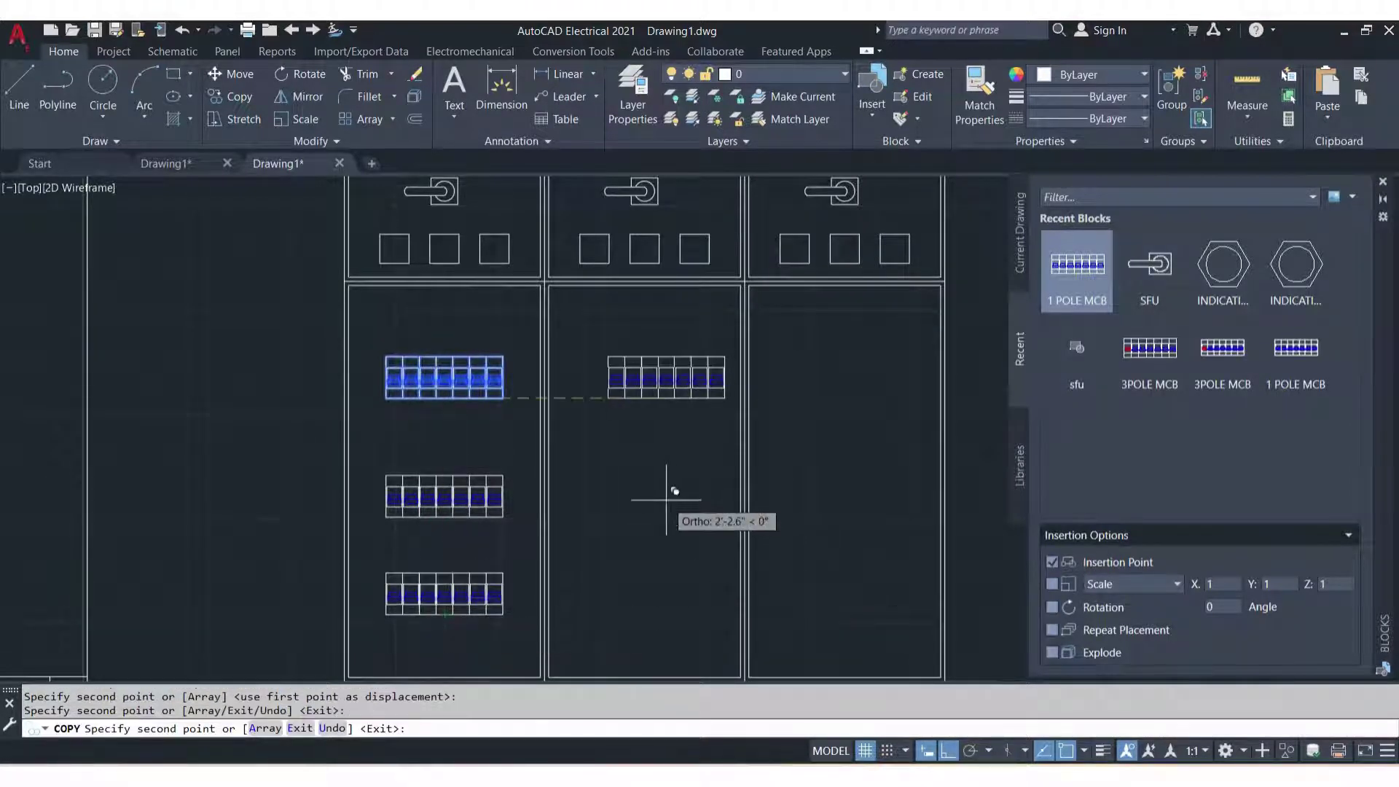
key("Escape")
Insert the 3-pole MCB block at the top of the right lower compartment
right_click(1143, 348)
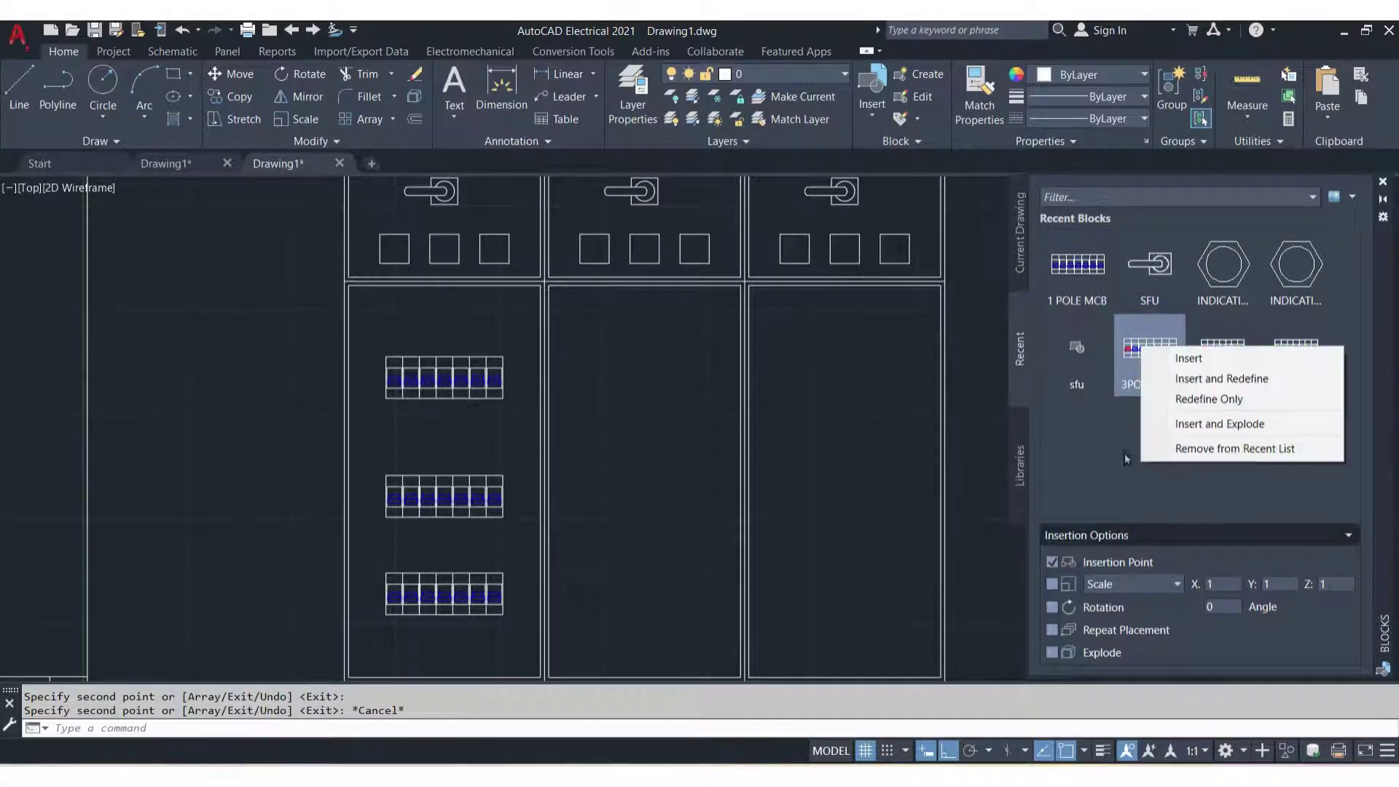
left_click(1183, 359)
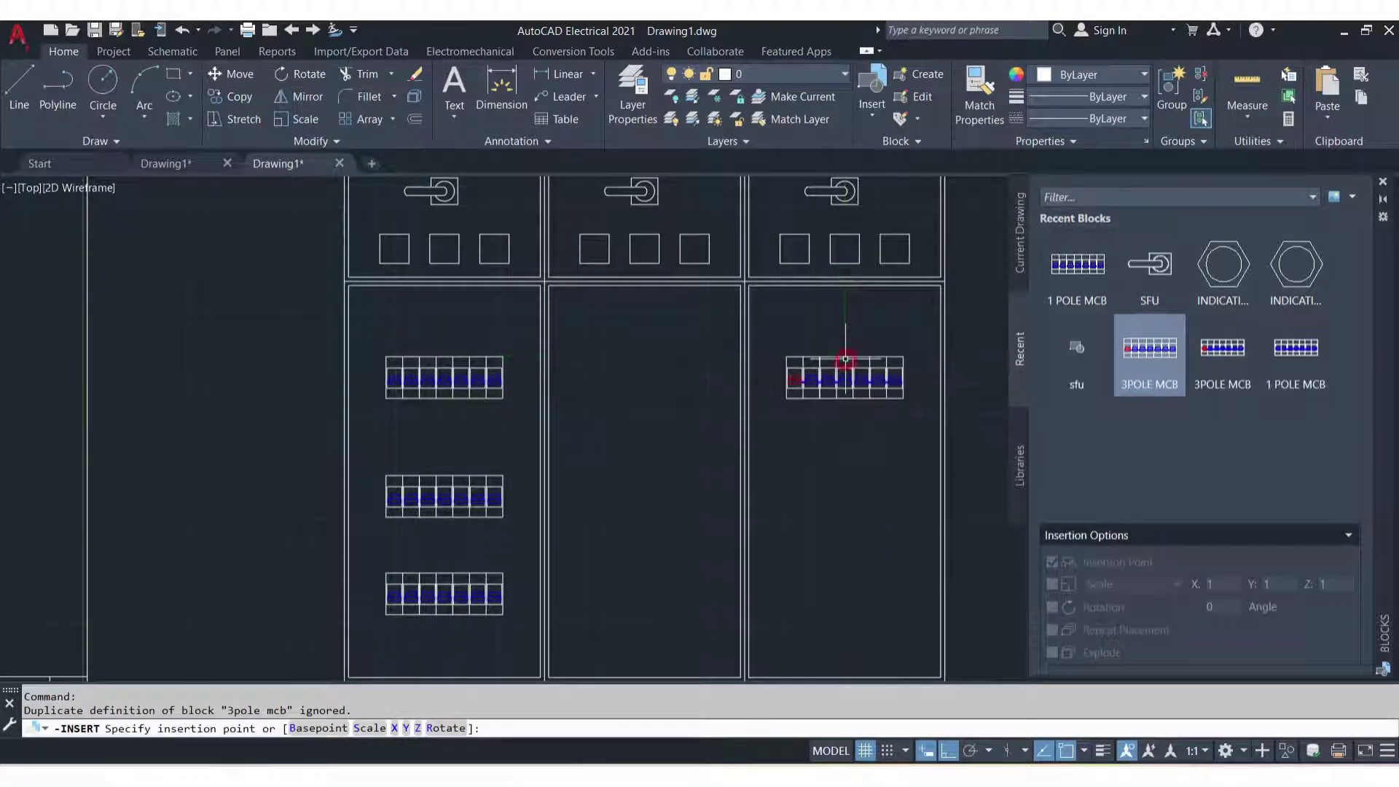
left_click(845, 355)
left_click(874, 433)
left_click(841, 359)
type("CI")
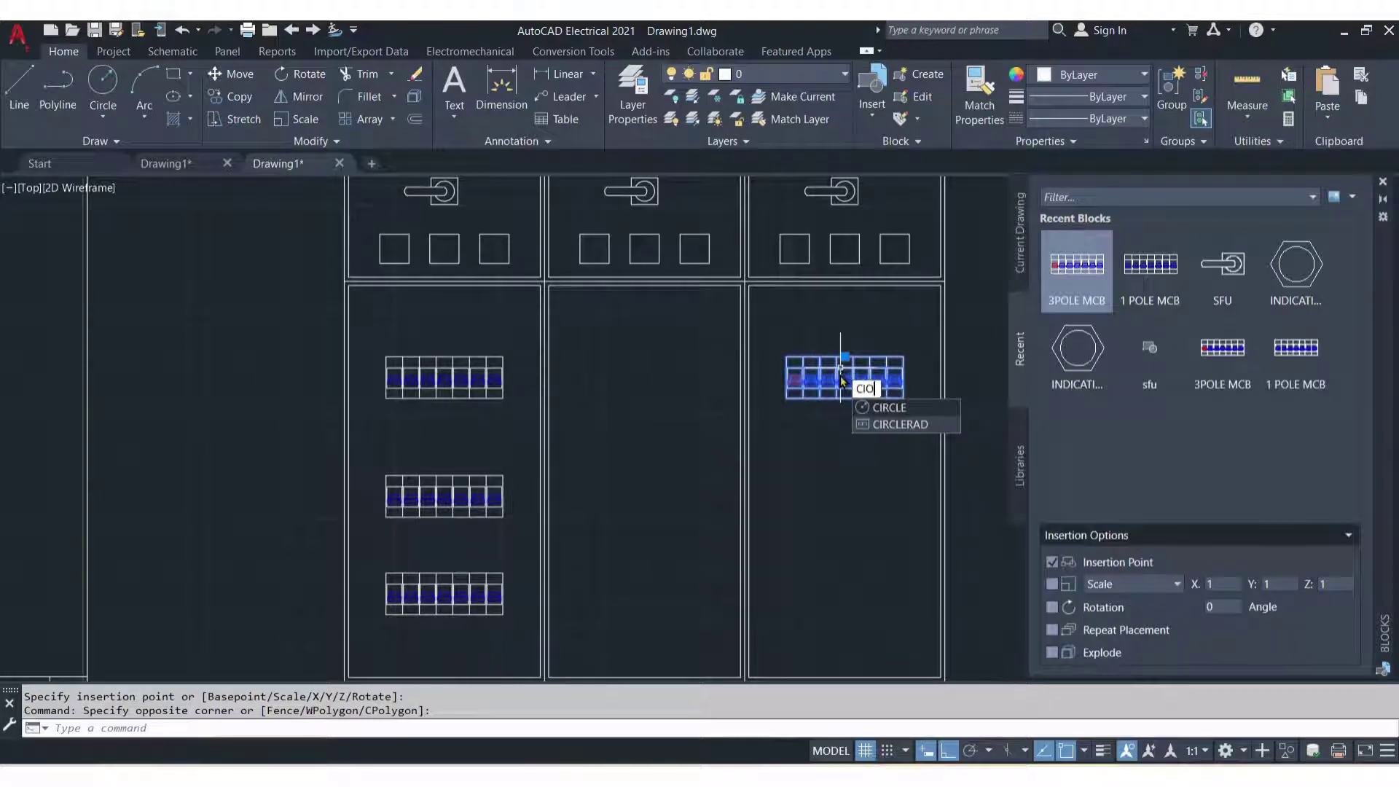
key("Return")
key("Escape")
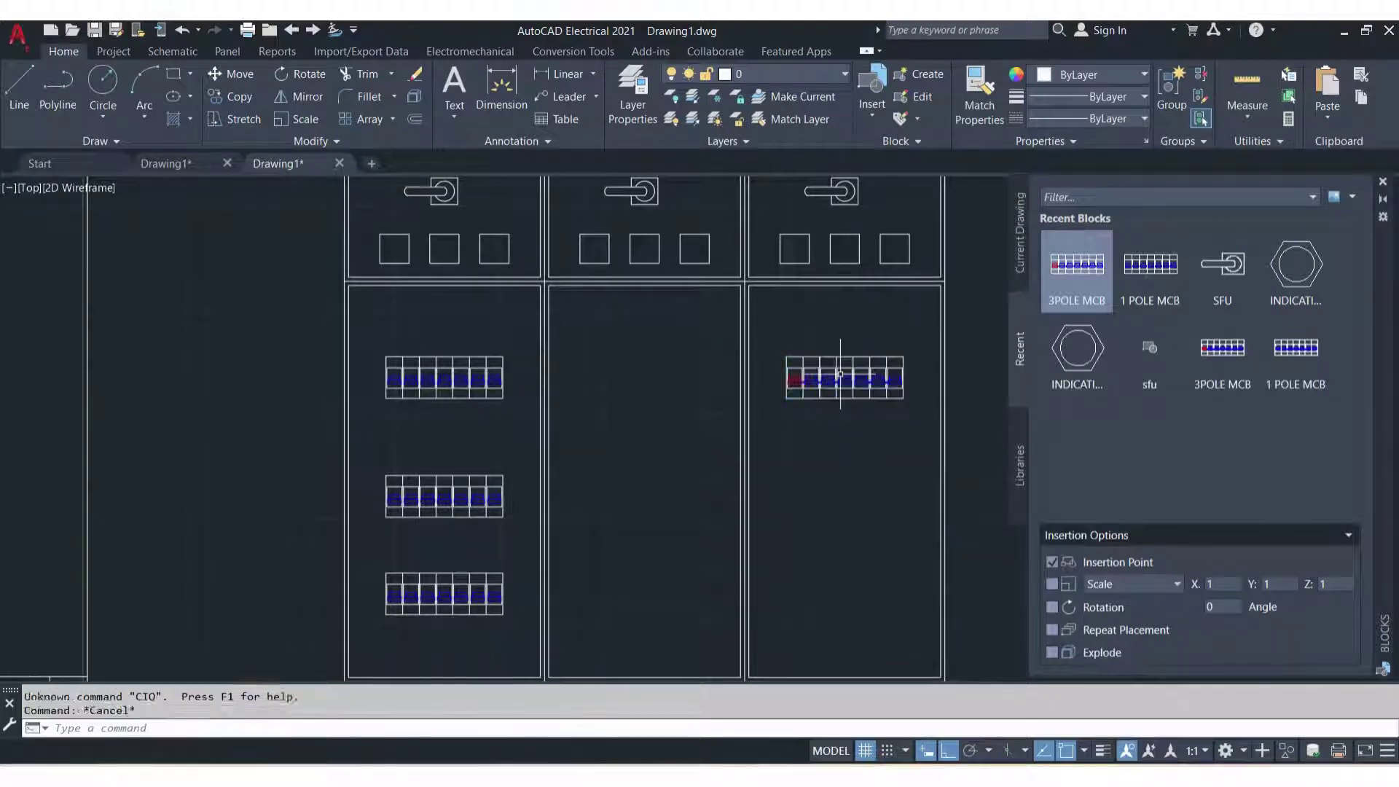
key("Escape")
Copy the 3-pole MCB block to the middle and bottom of the right section
left_click(886, 445)
left_click(777, 314)
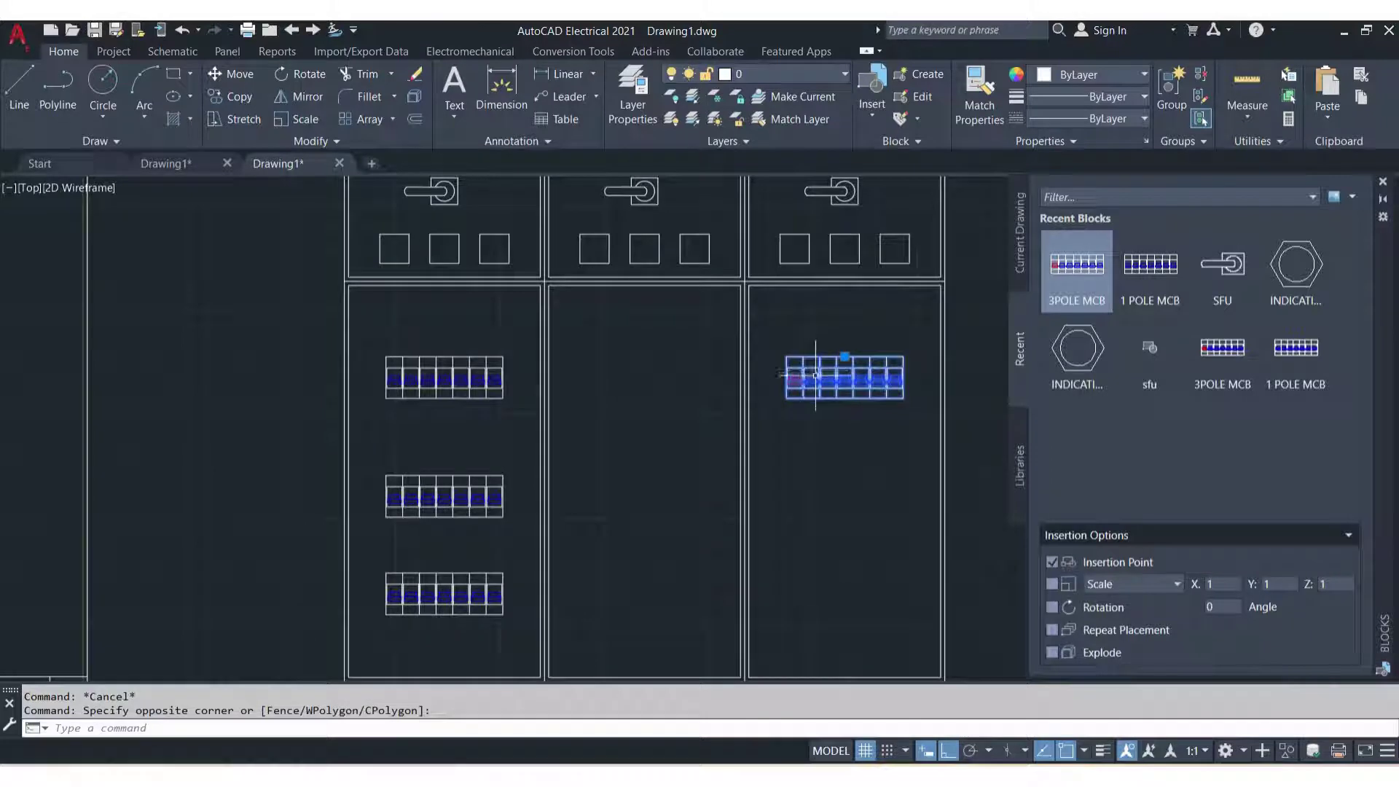
type("CO")
key("Return")
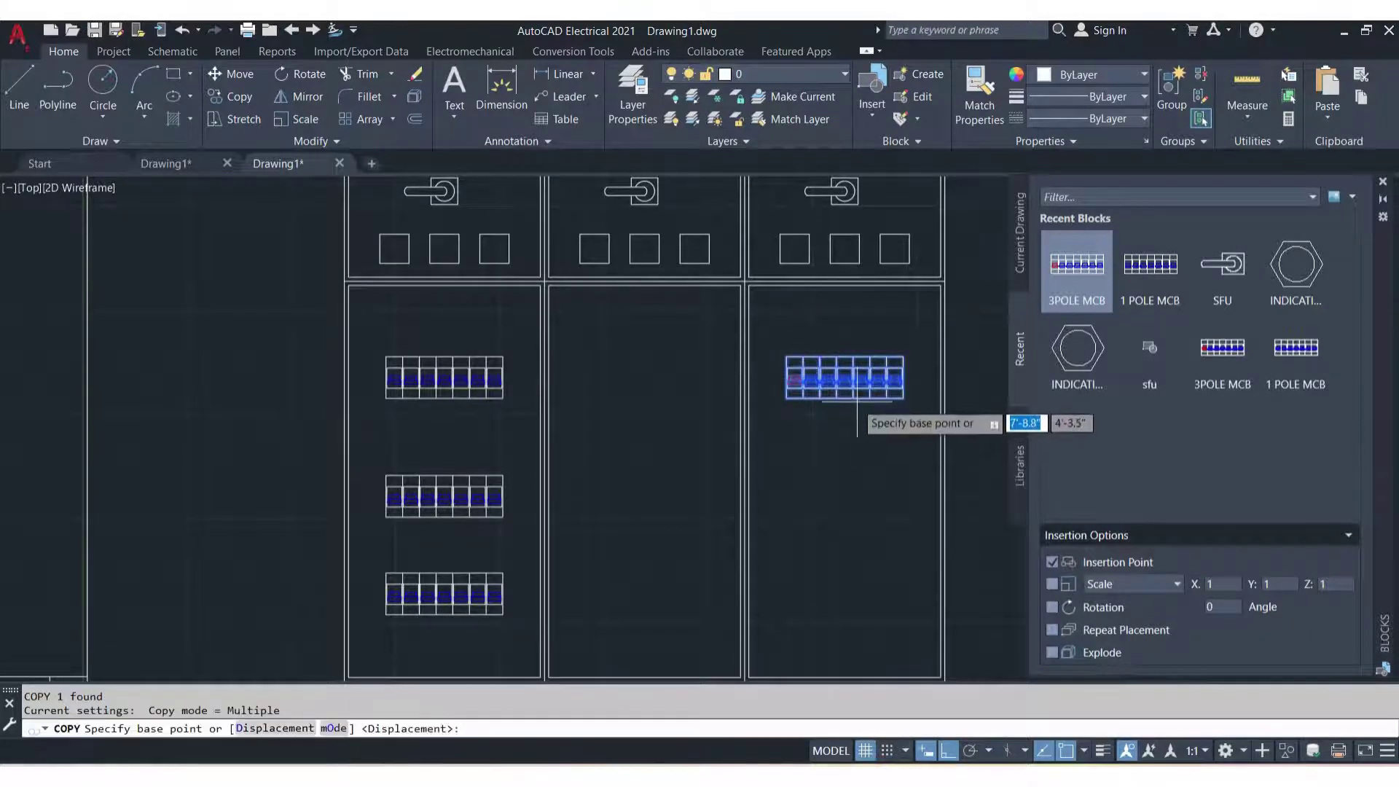
left_click(844, 398)
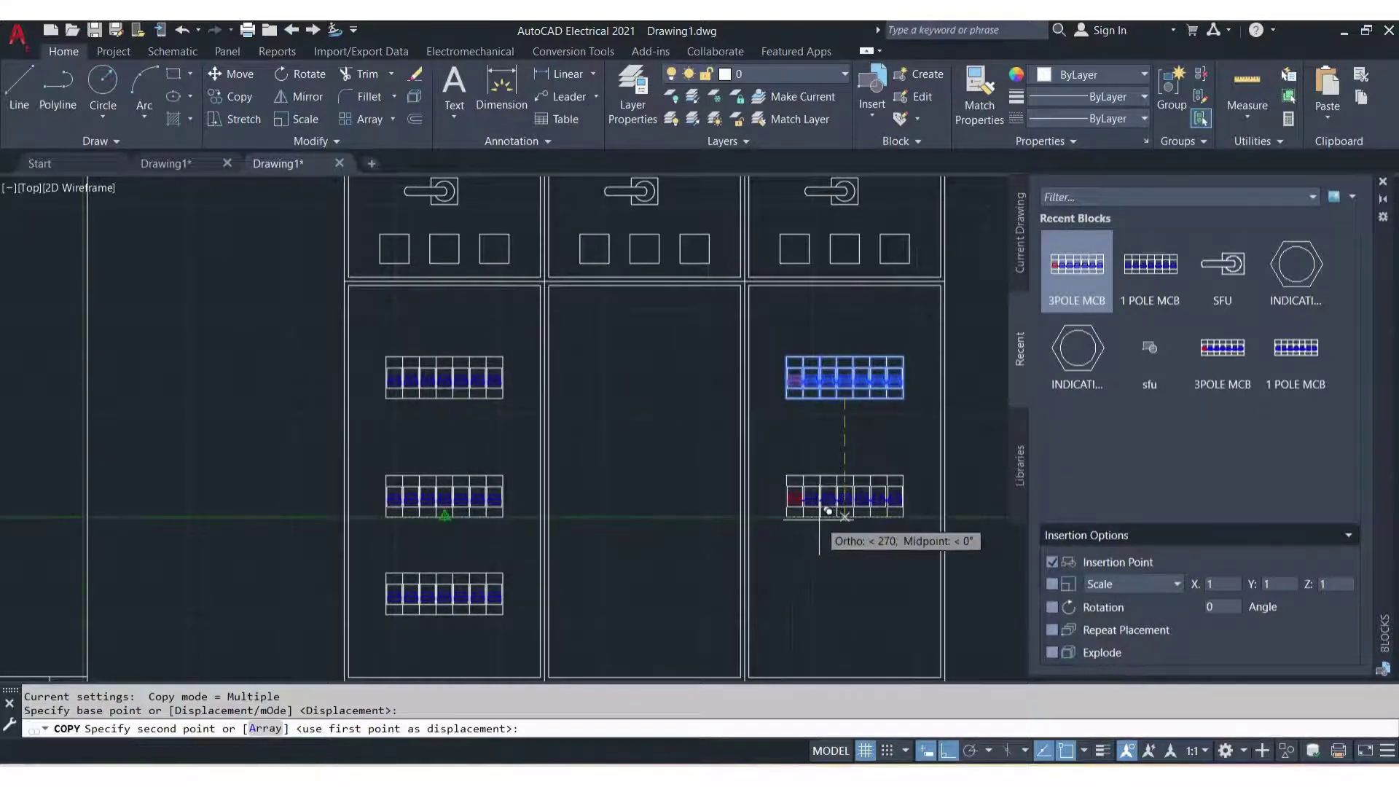
left_click(829, 510)
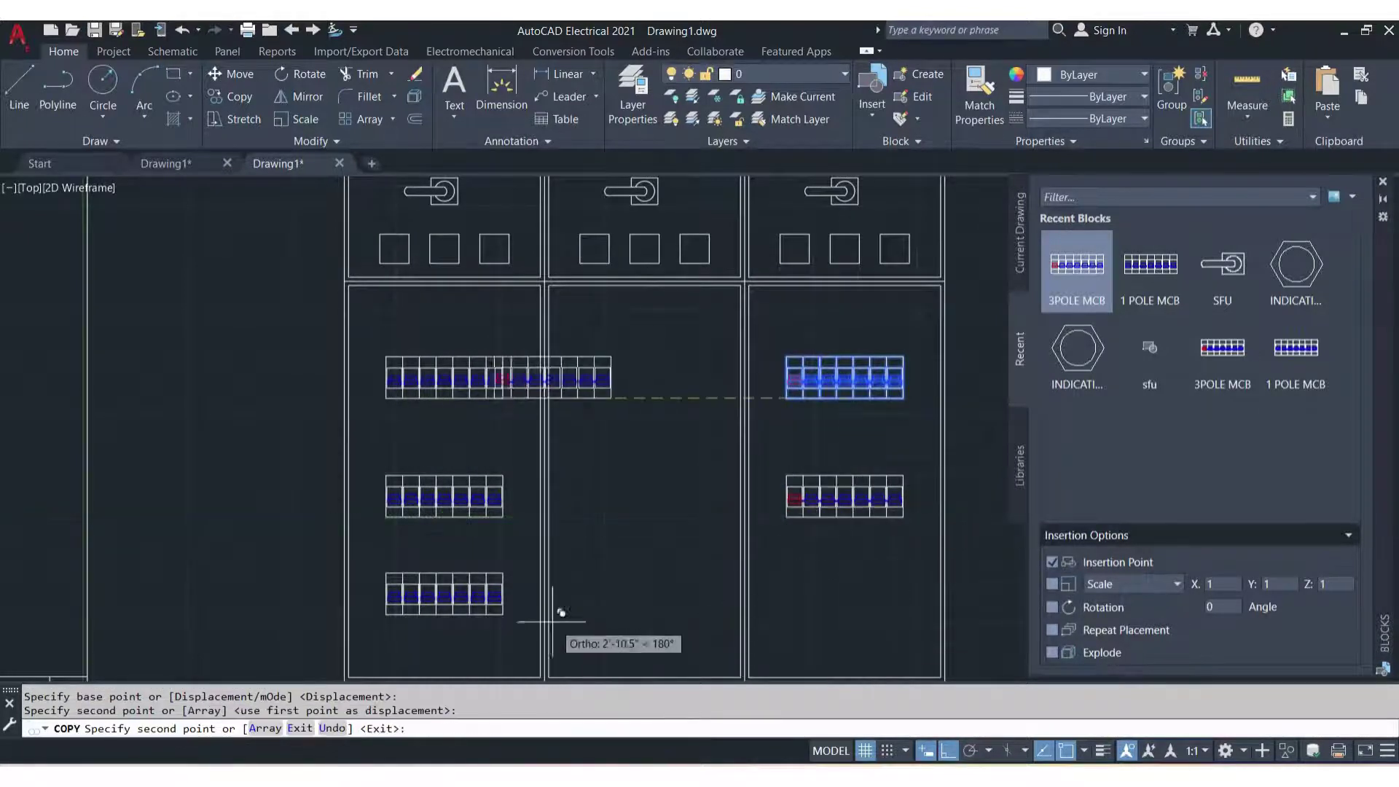
left_click(845, 610)
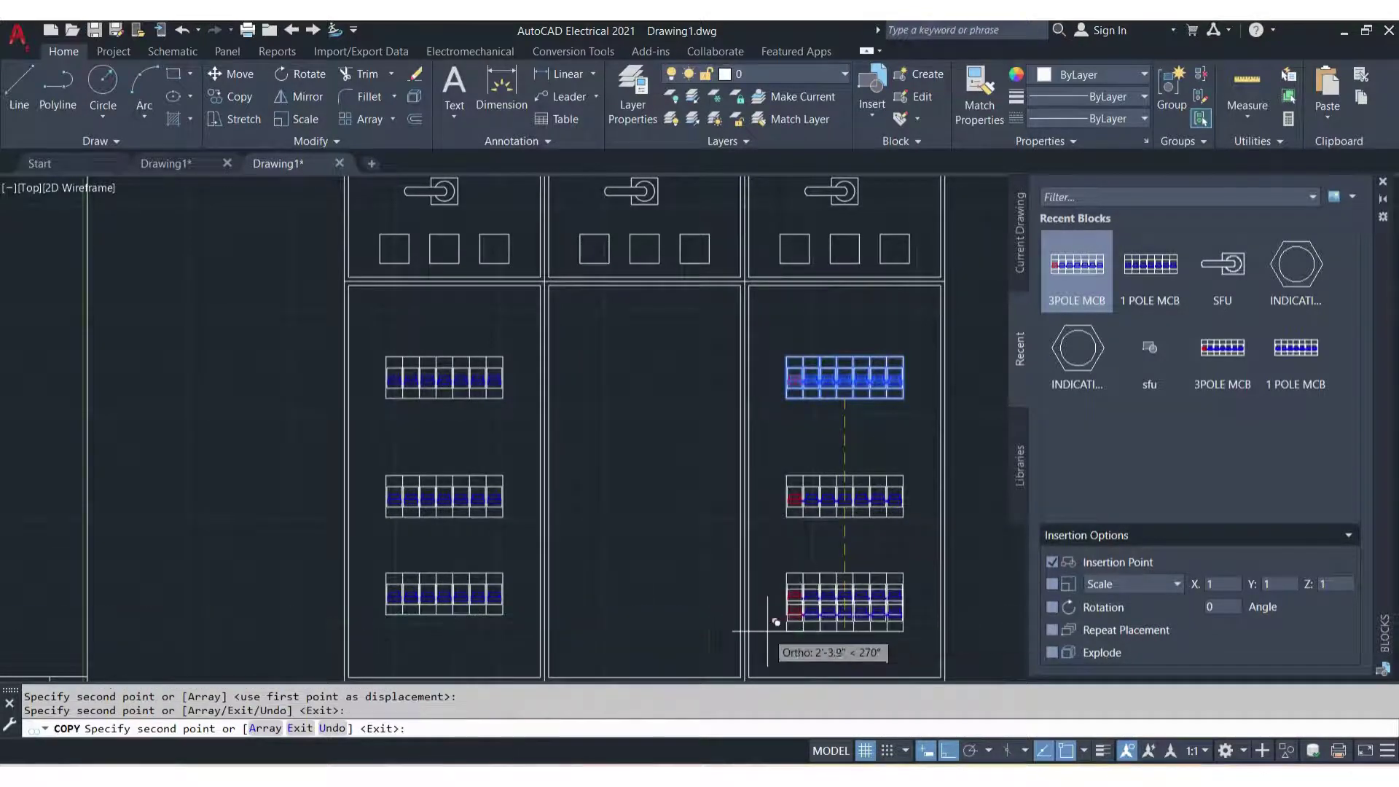
key("Escape")
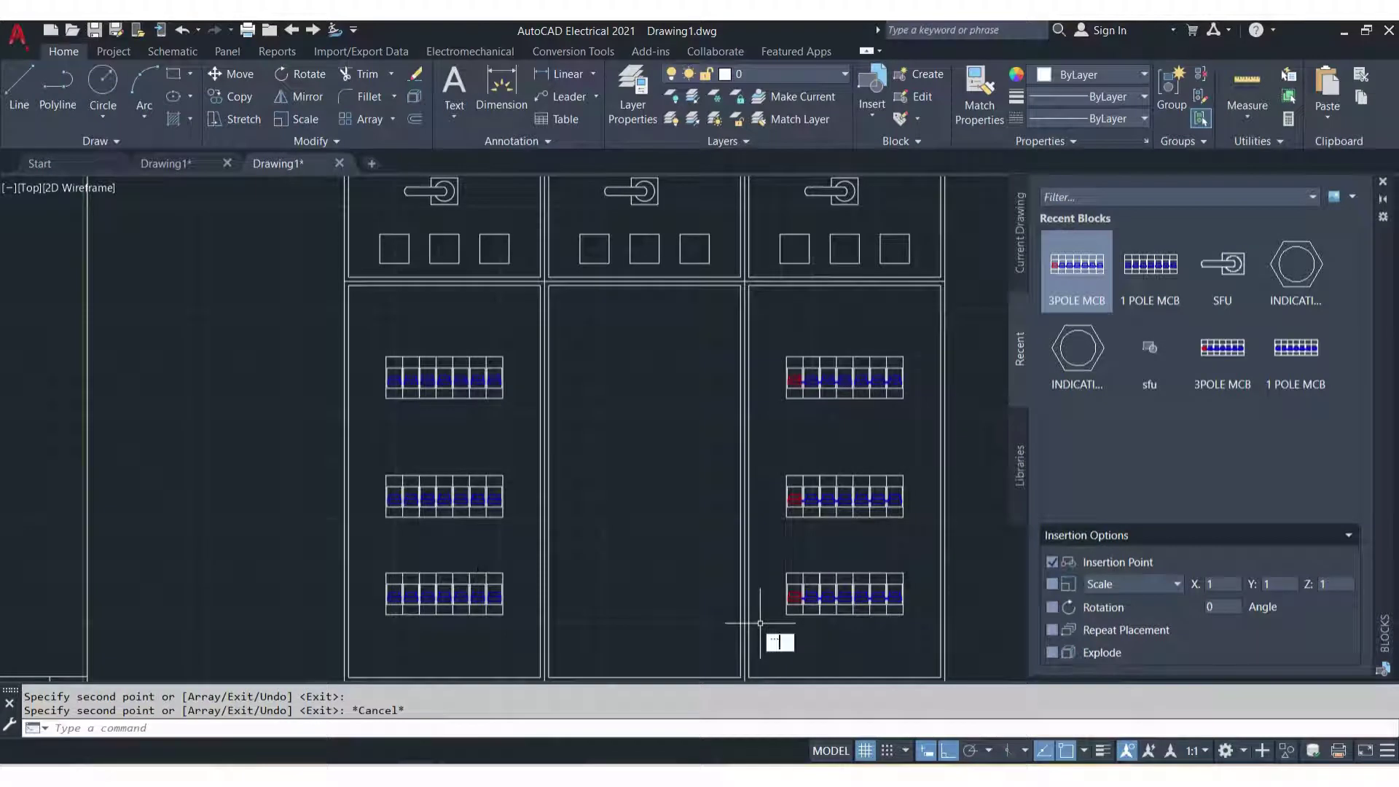
key("Escape")
key("Escape")
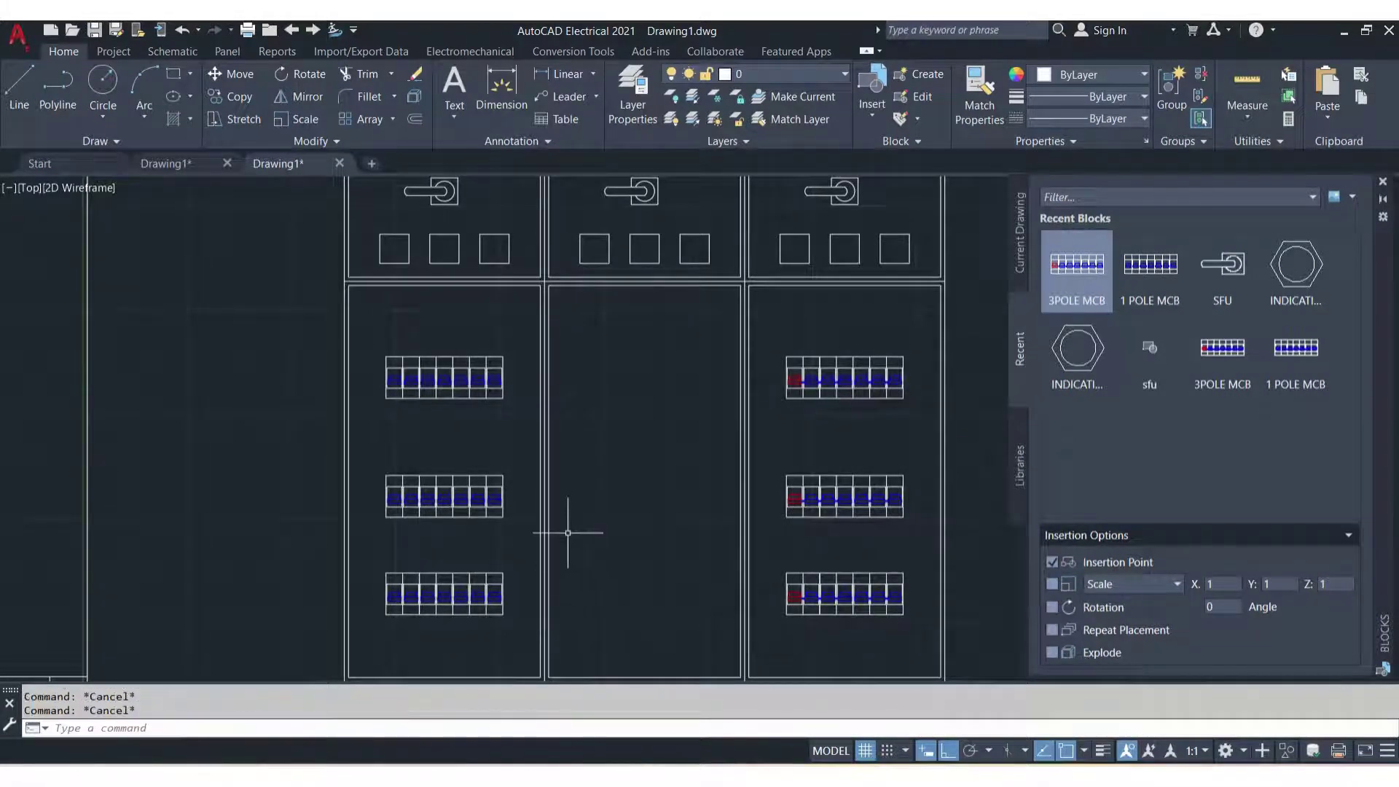
scroll(565, 515, "down", 2)
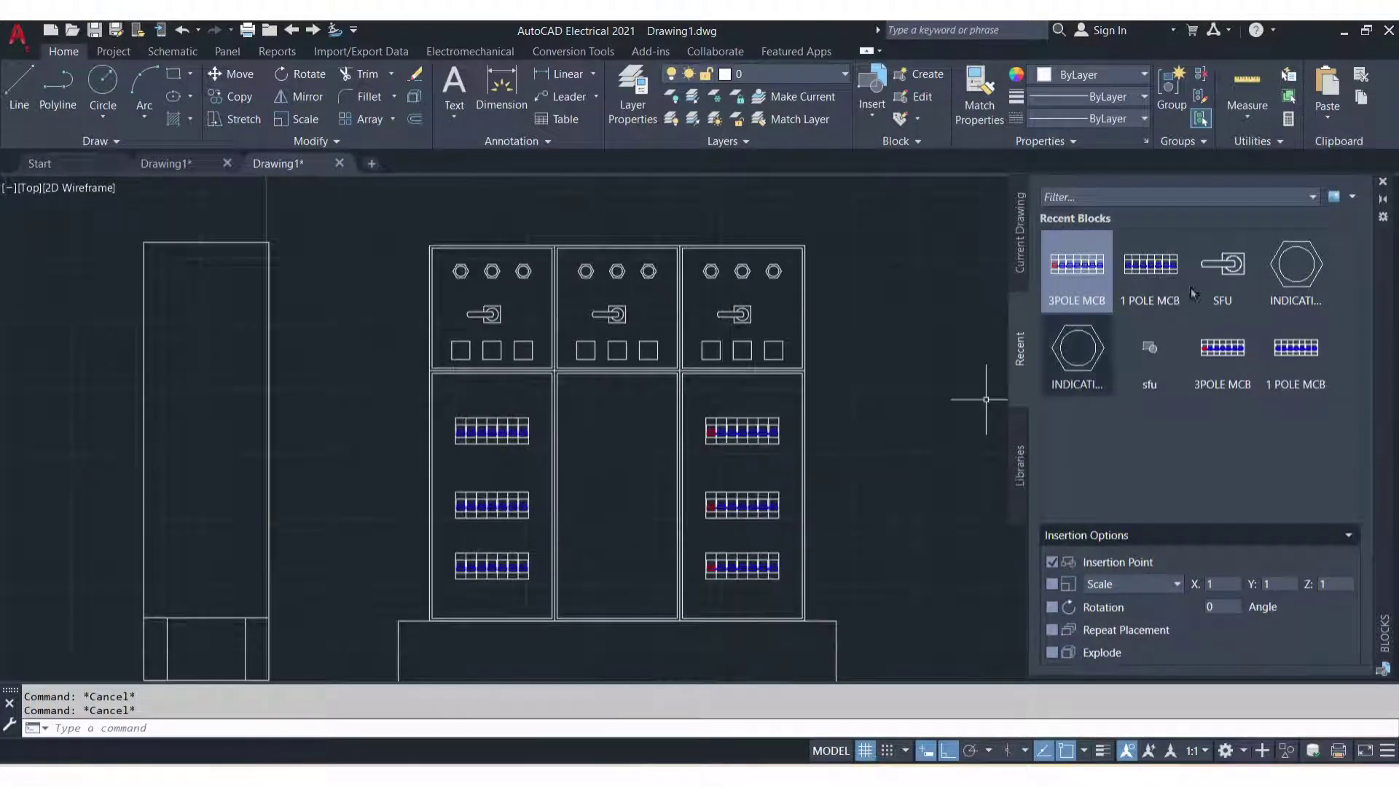
Close the Blocks palette and create a multiline text reading 'SFU MAIN'
left_click(1384, 178)
middle_click_drag(455, 234, 598, 243)
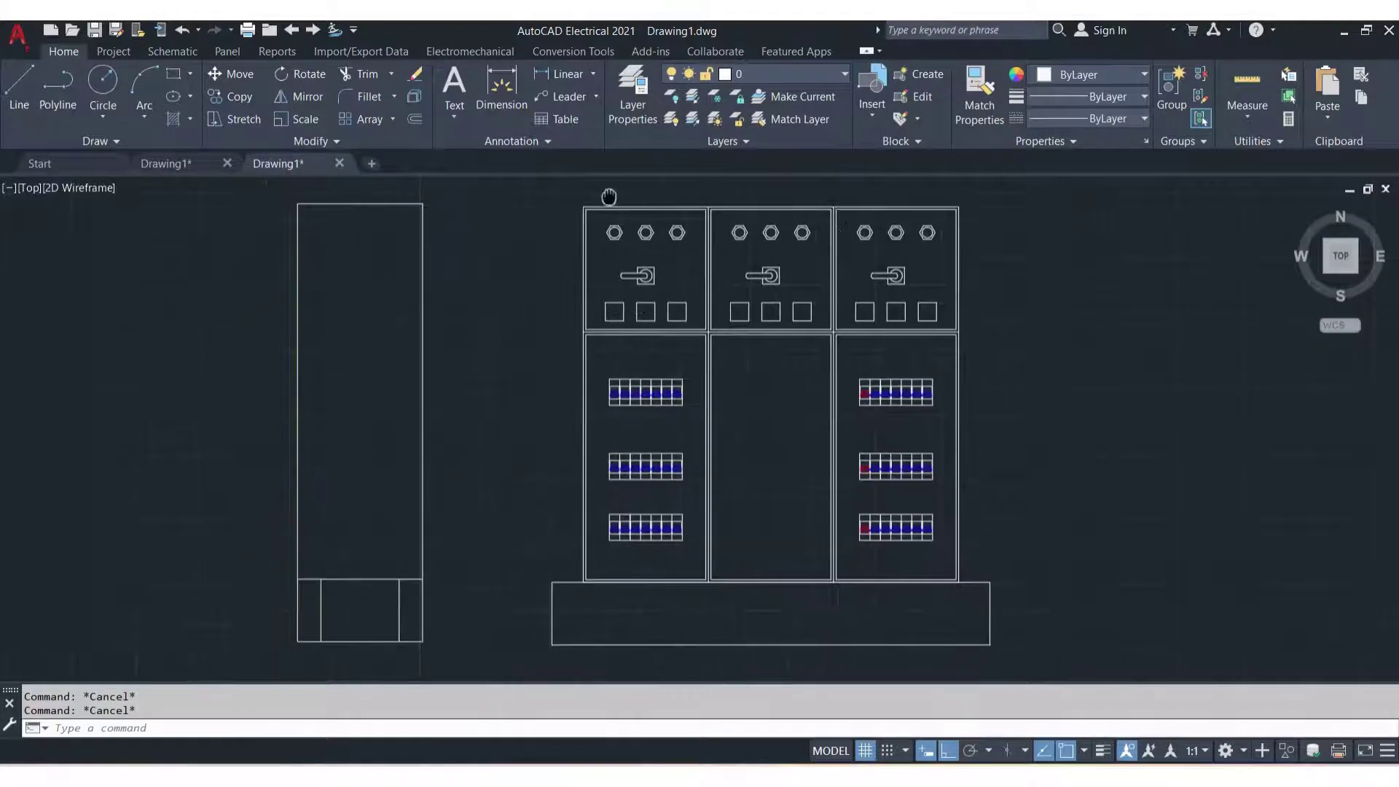
type("MT")
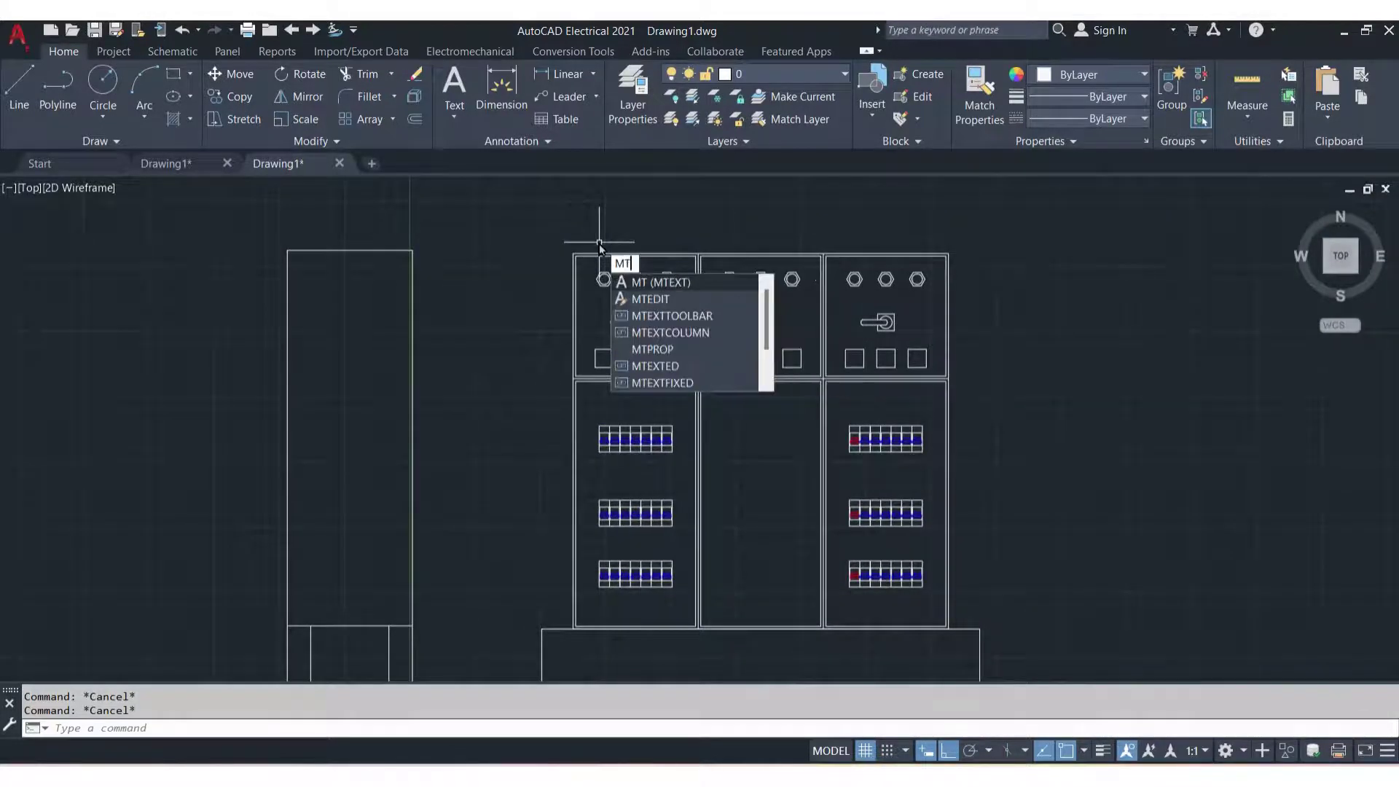
key("Return")
left_click(467, 258)
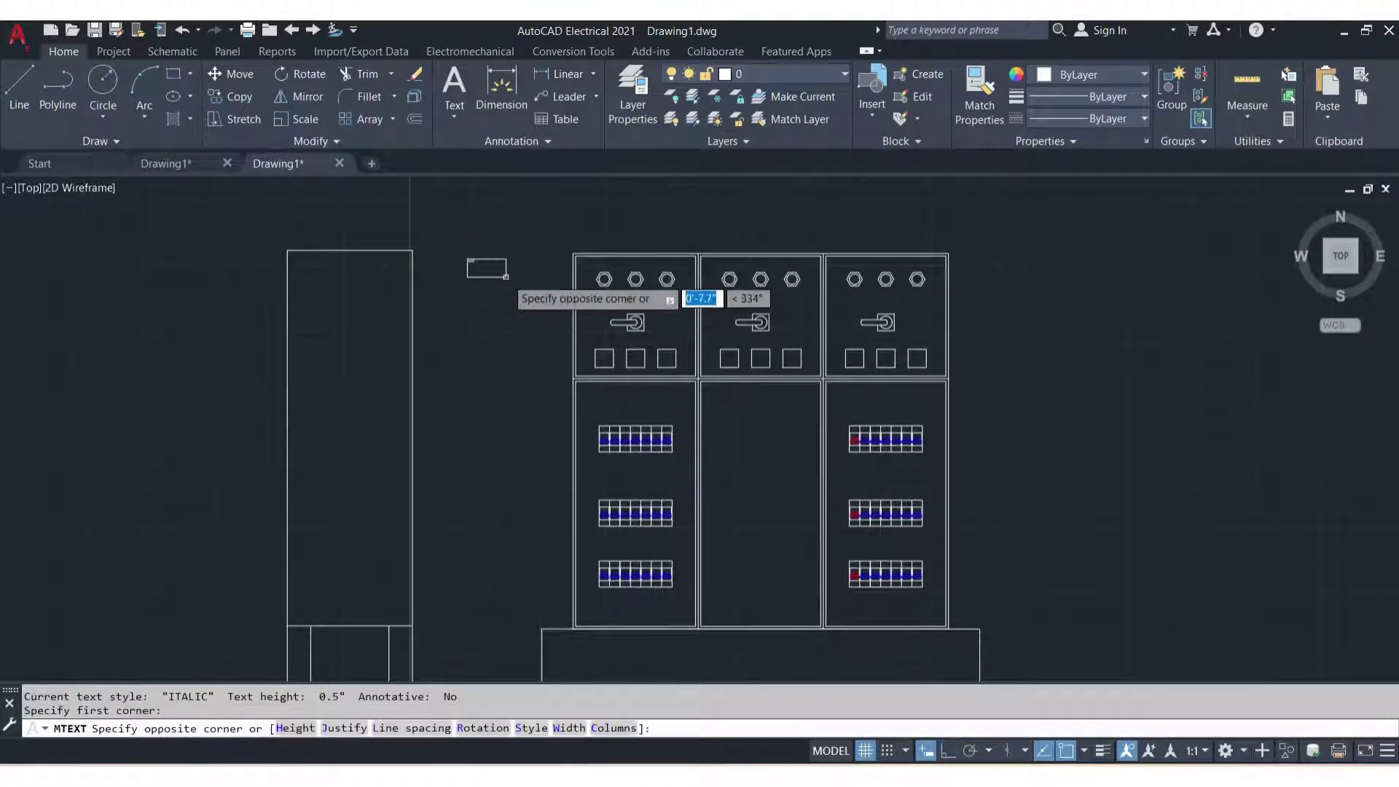
left_click(506, 276)
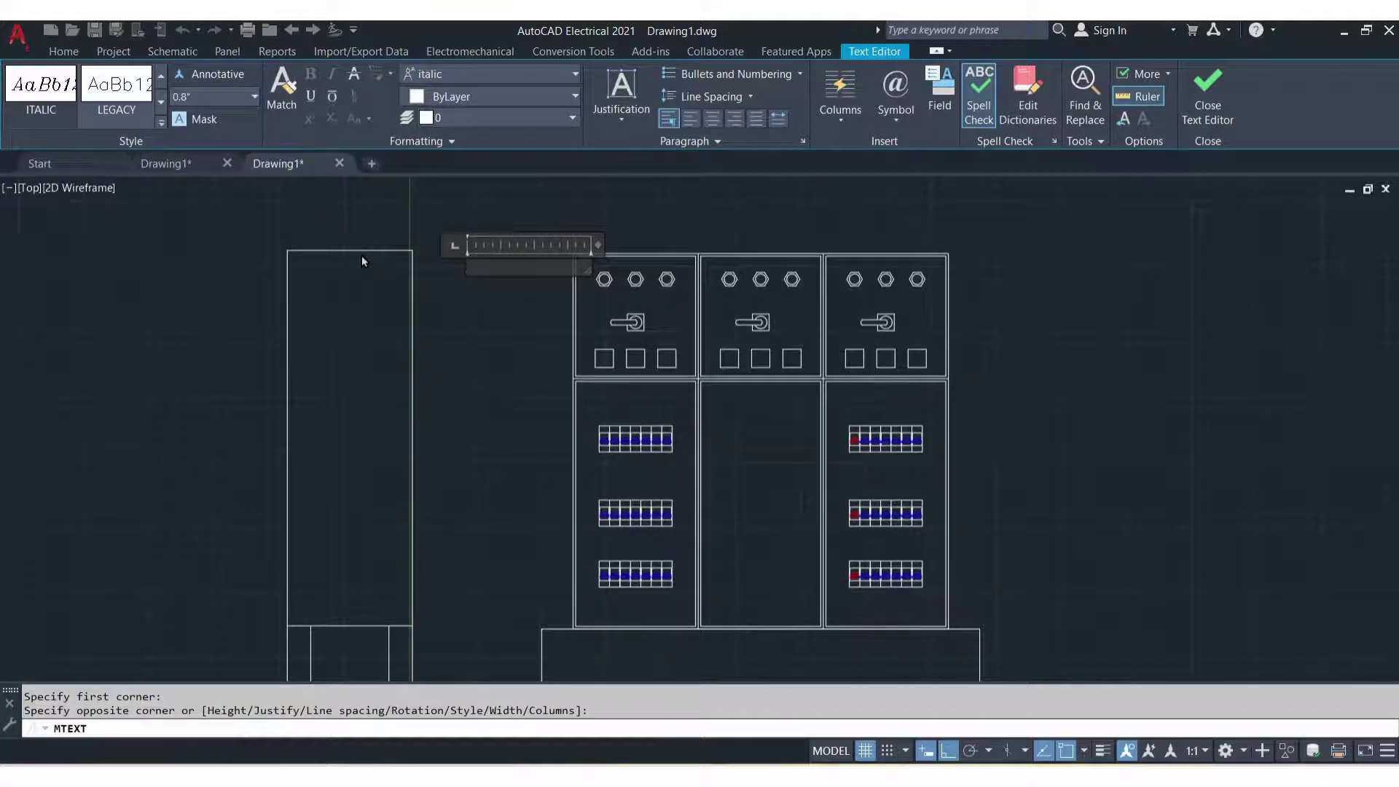
type("SFU")
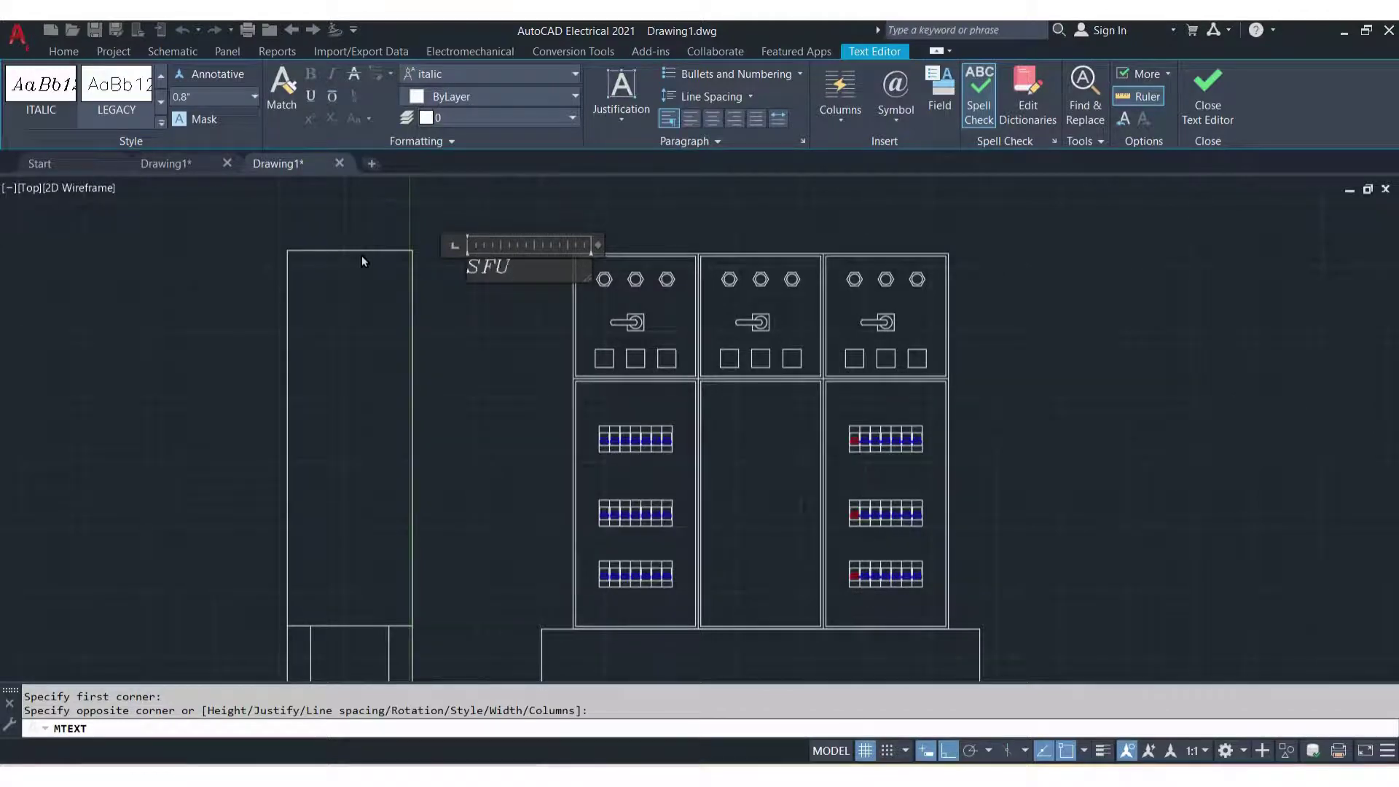
type(" MAIL")
key("BackSpace")
type("N")
left_click(513, 369)
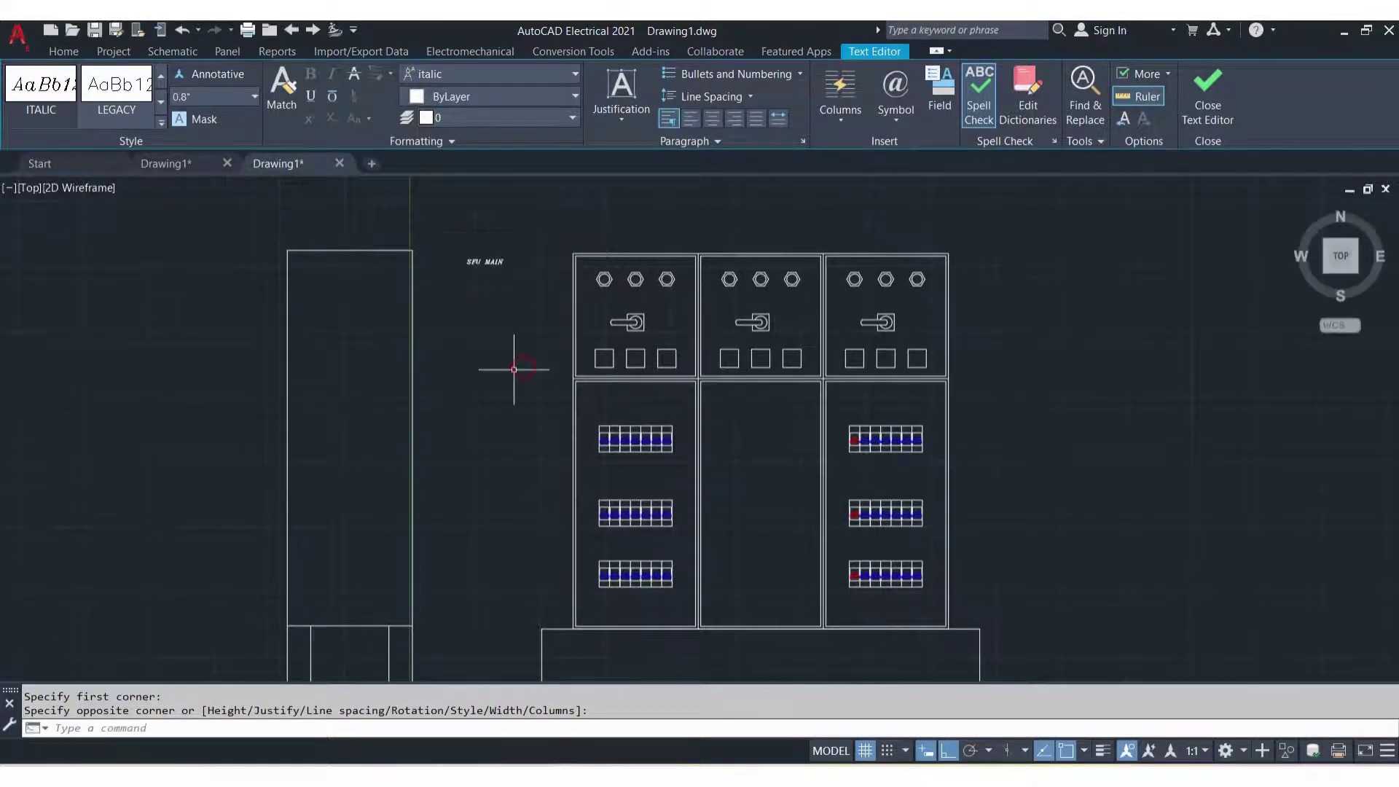
Move the SFU MAIN text to sit just above the left SFU handle
left_click(481, 261)
scroll(481, 261, "up", 5)
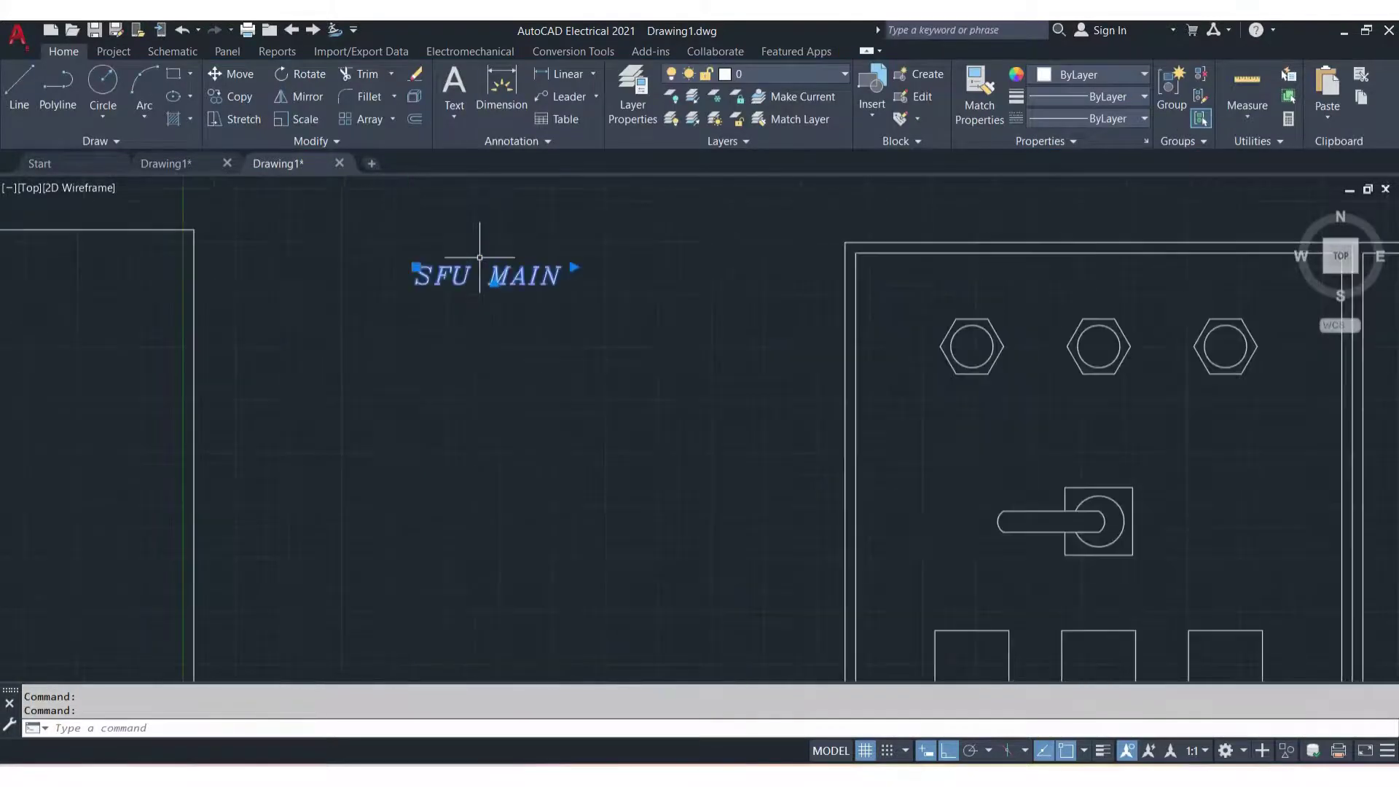
left_click(416, 267)
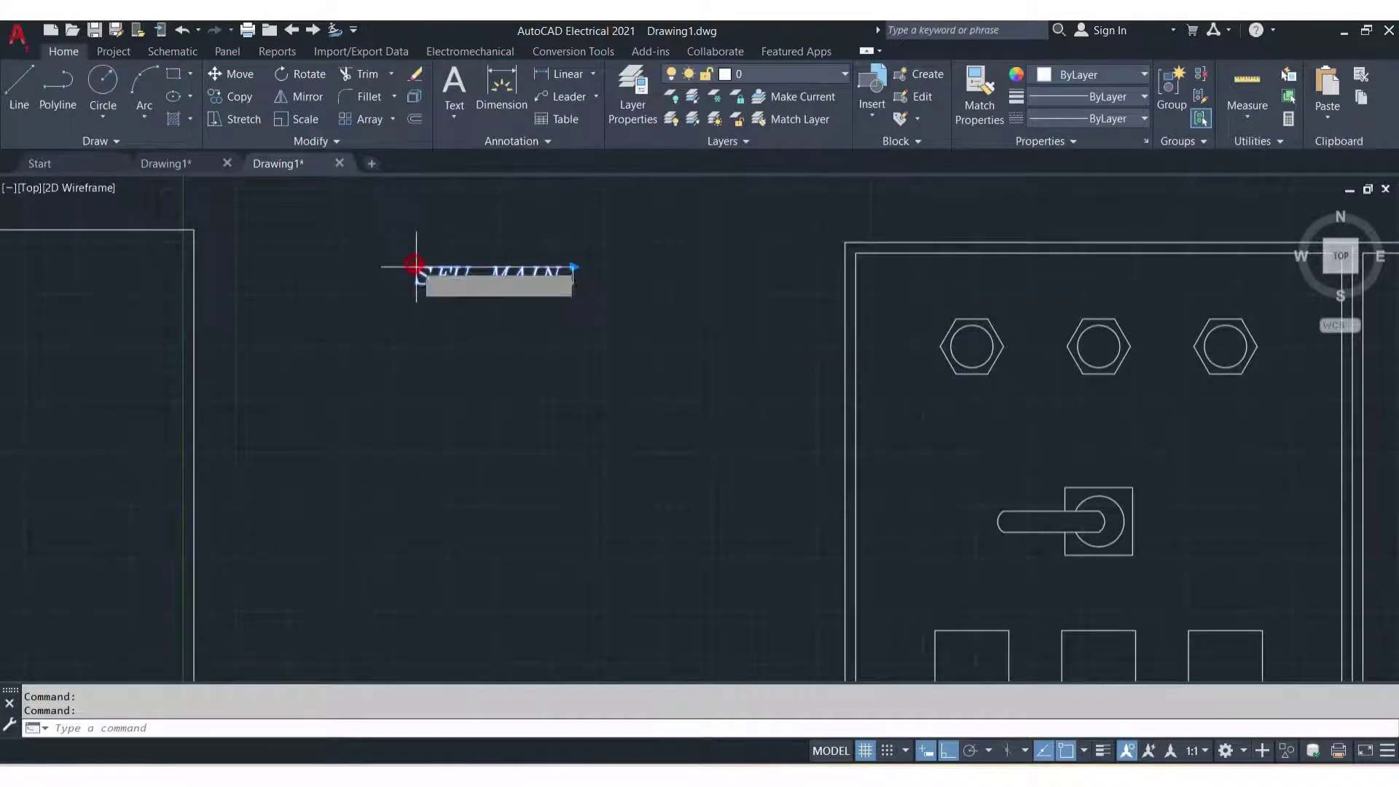
left_click(947, 750)
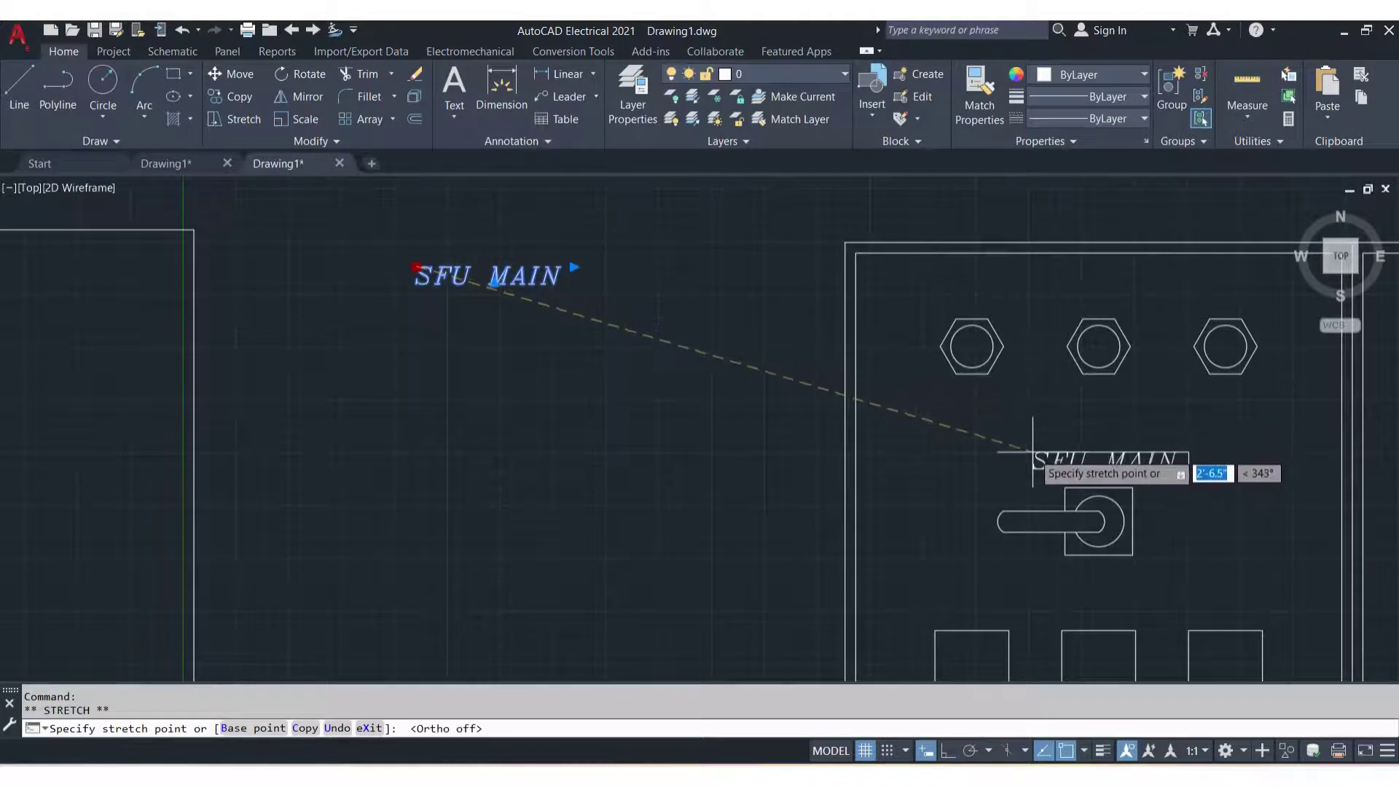
left_click(1027, 457)
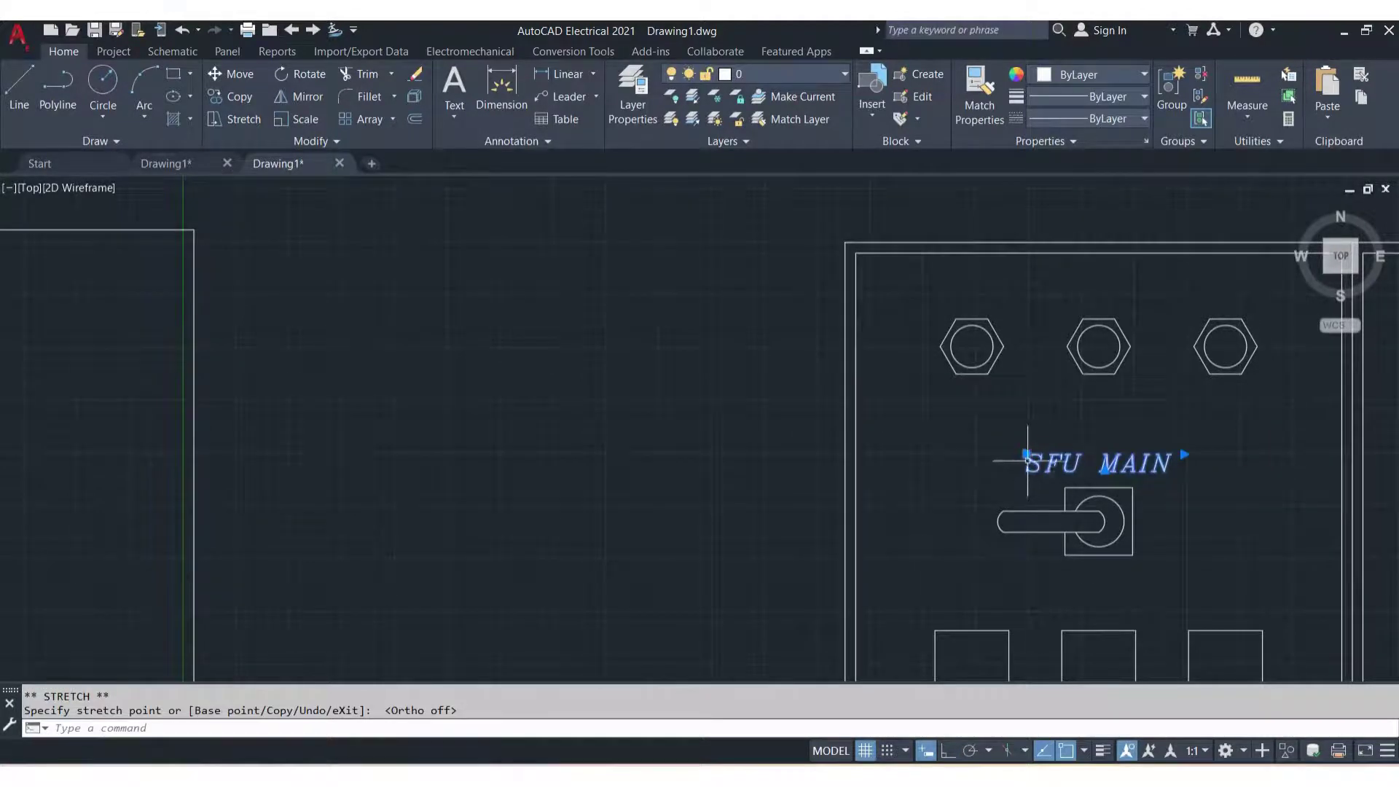
left_click(1207, 487)
mouse_move(1240, 499)
middle_mouse_down()
mouse_move(1037, 441)
mouse_move(485, 378)
middle_mouse_up()
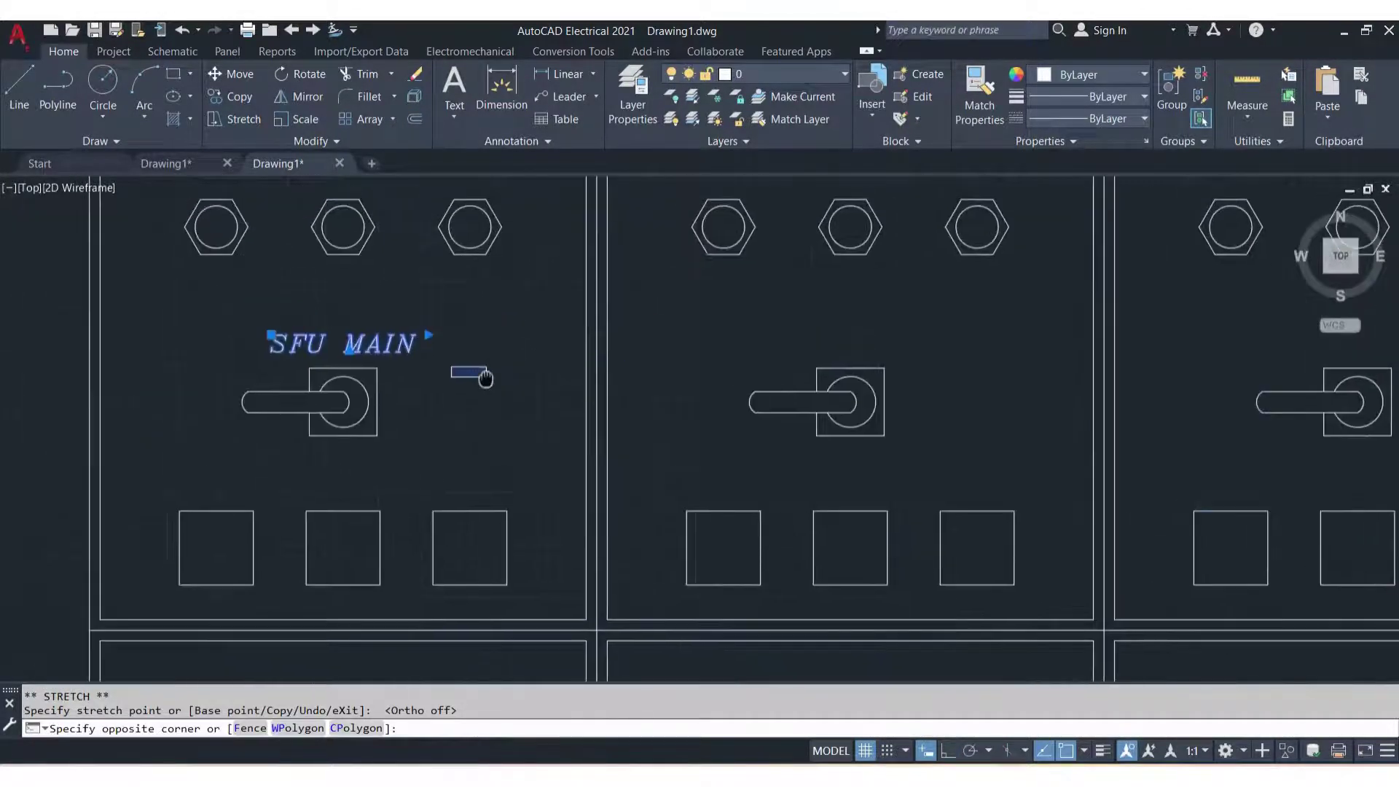
key("Escape")
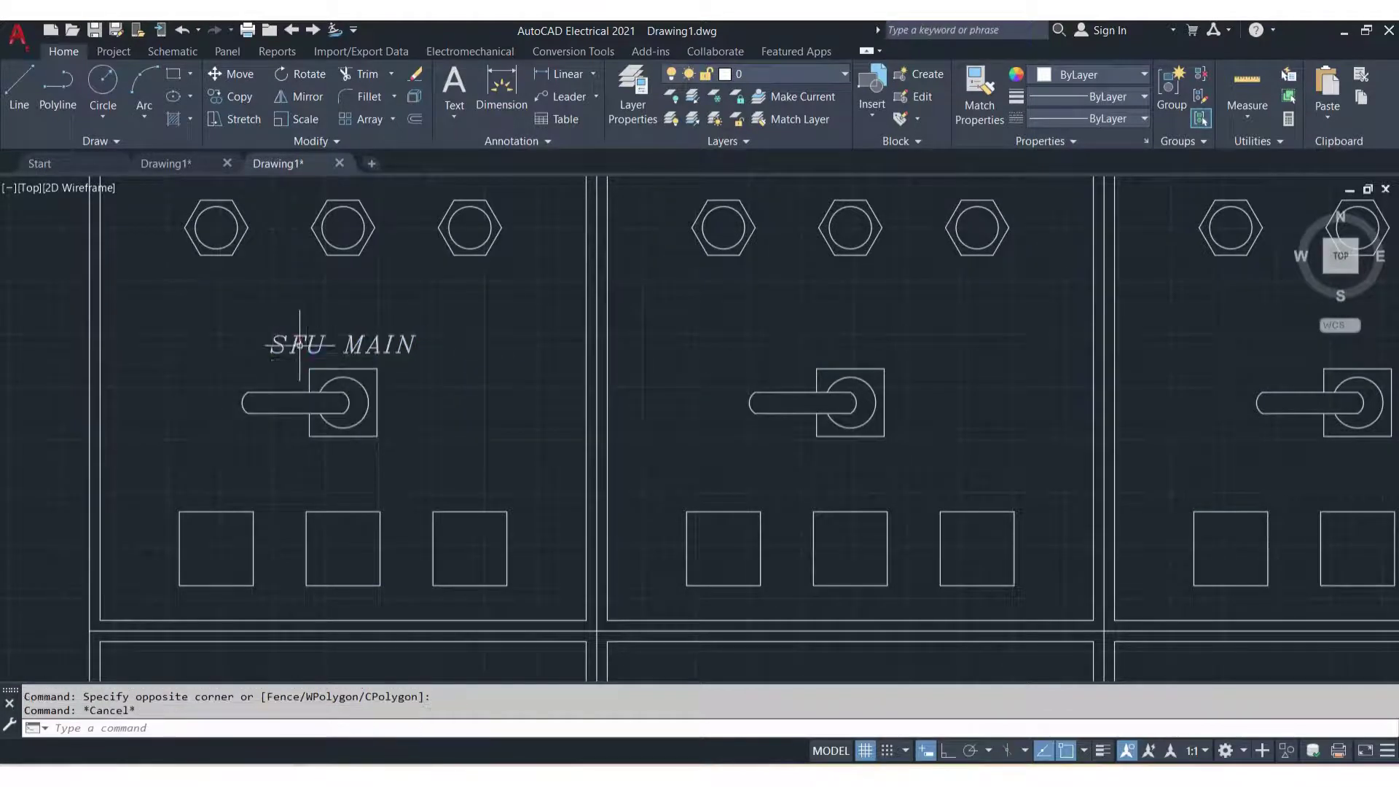
left_click(301, 346)
Copy the SFU MAIN label horizontally above the middle and right SFU handles
key("Return")
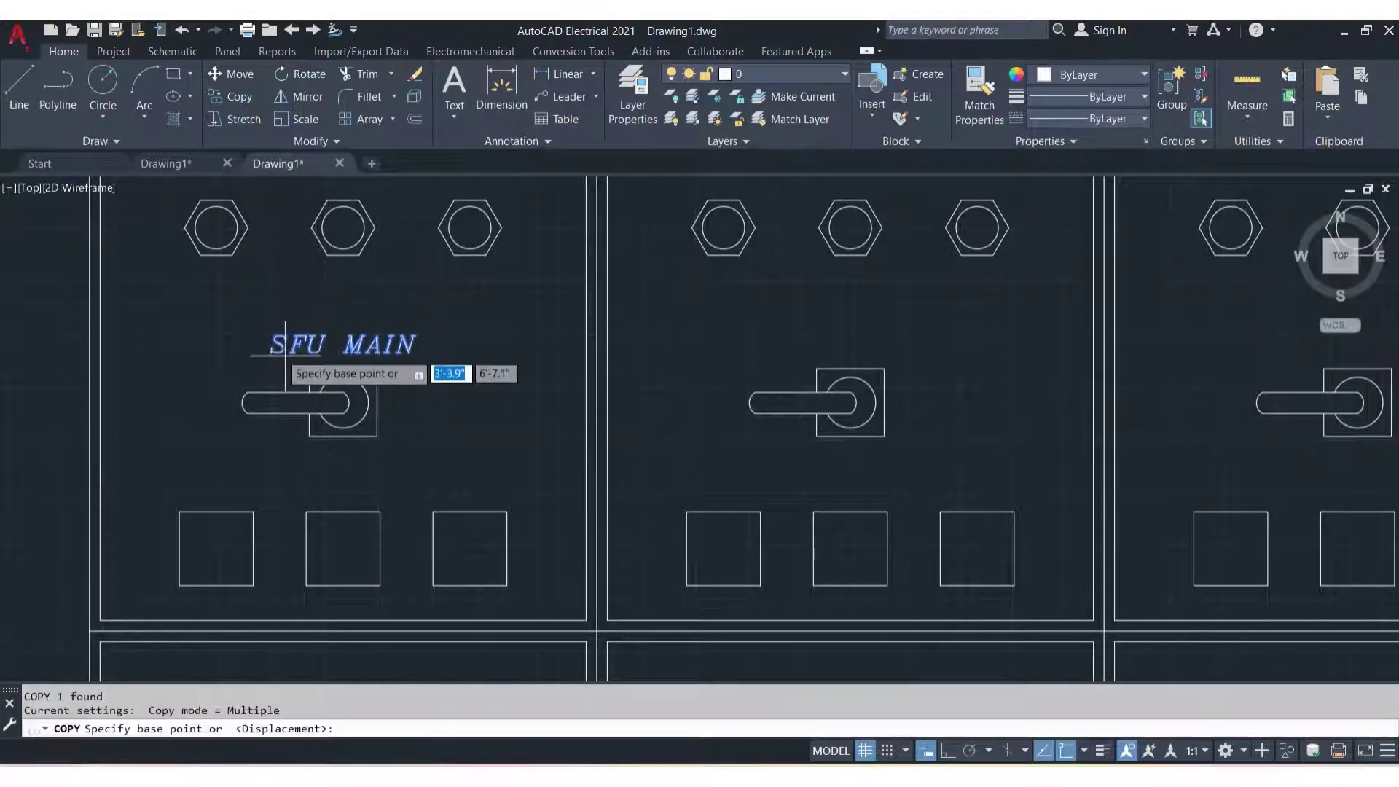
left_click(269, 335)
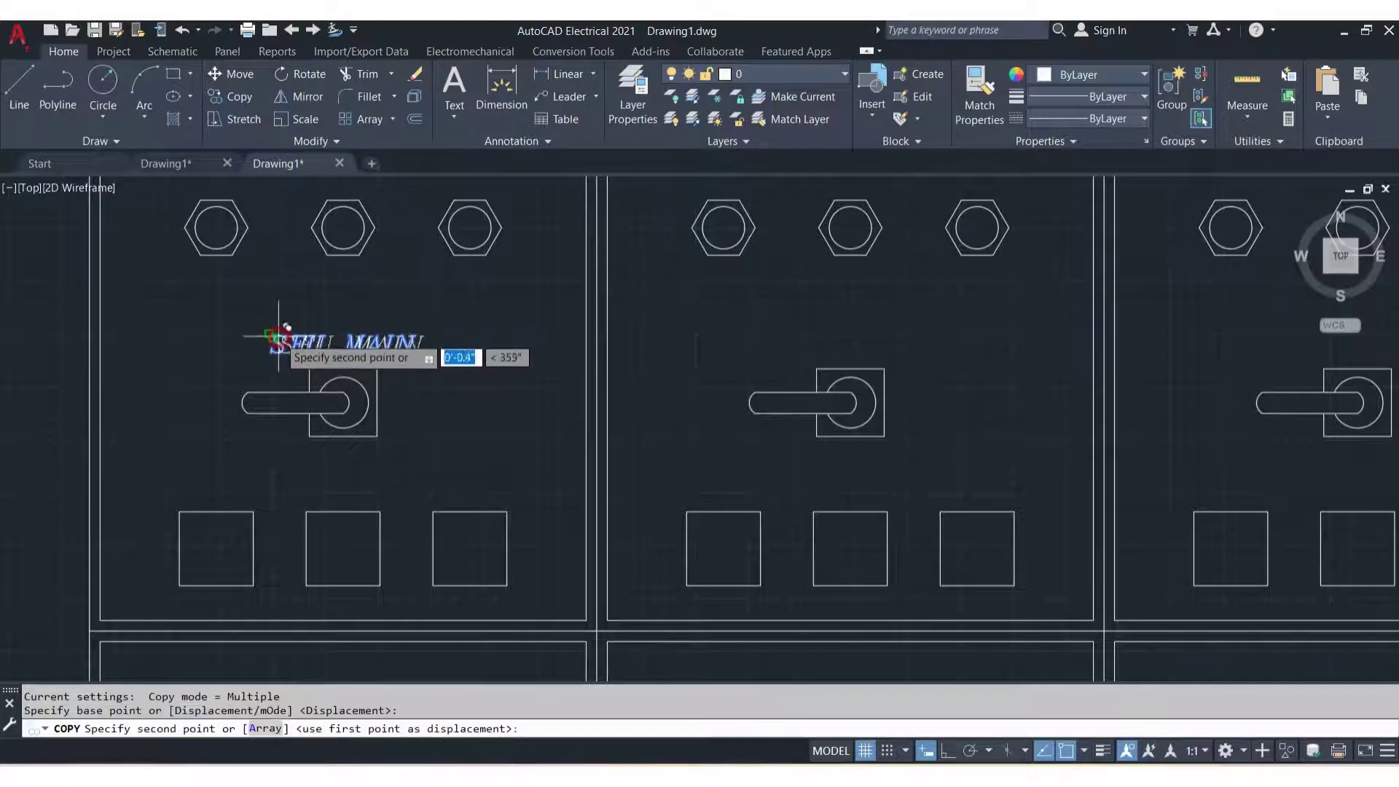
left_click(945, 751)
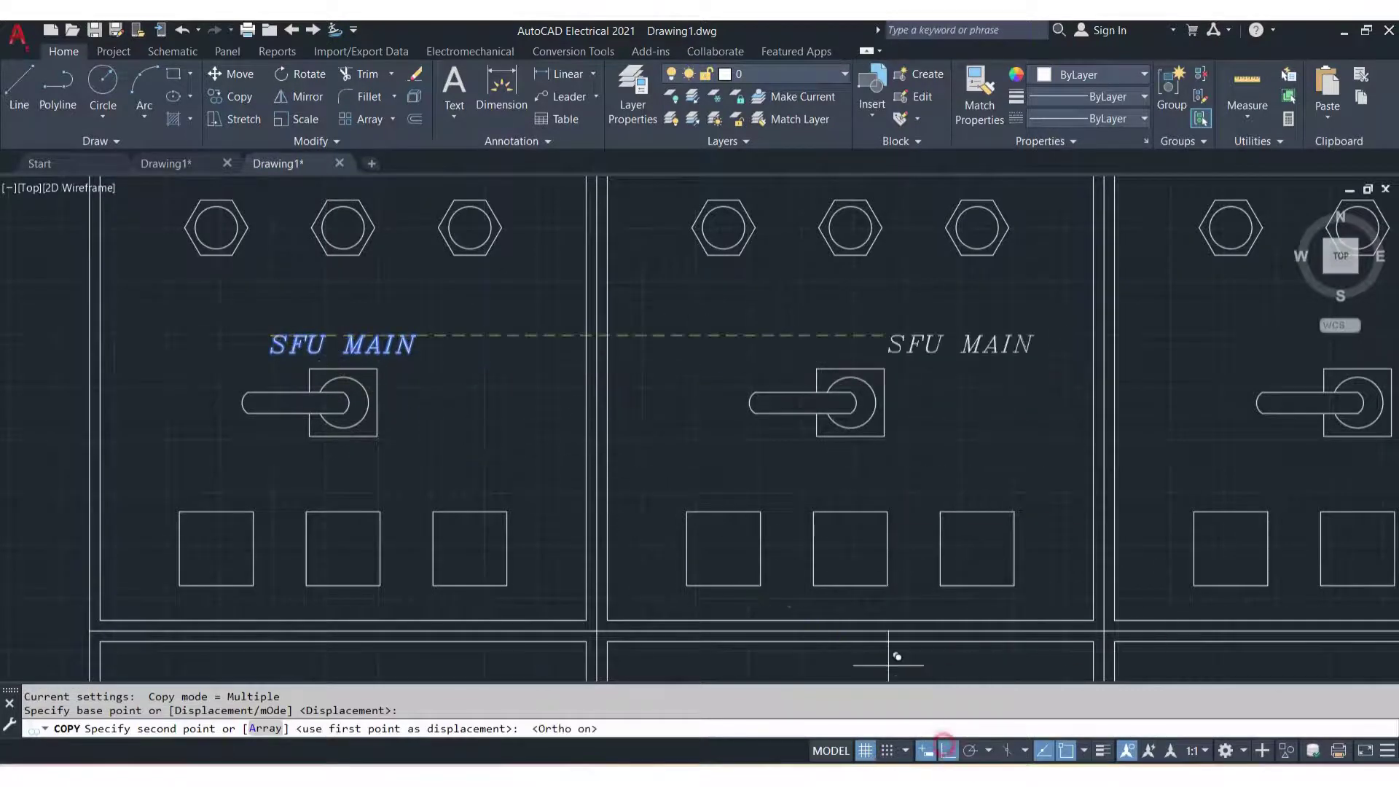
left_click(791, 379)
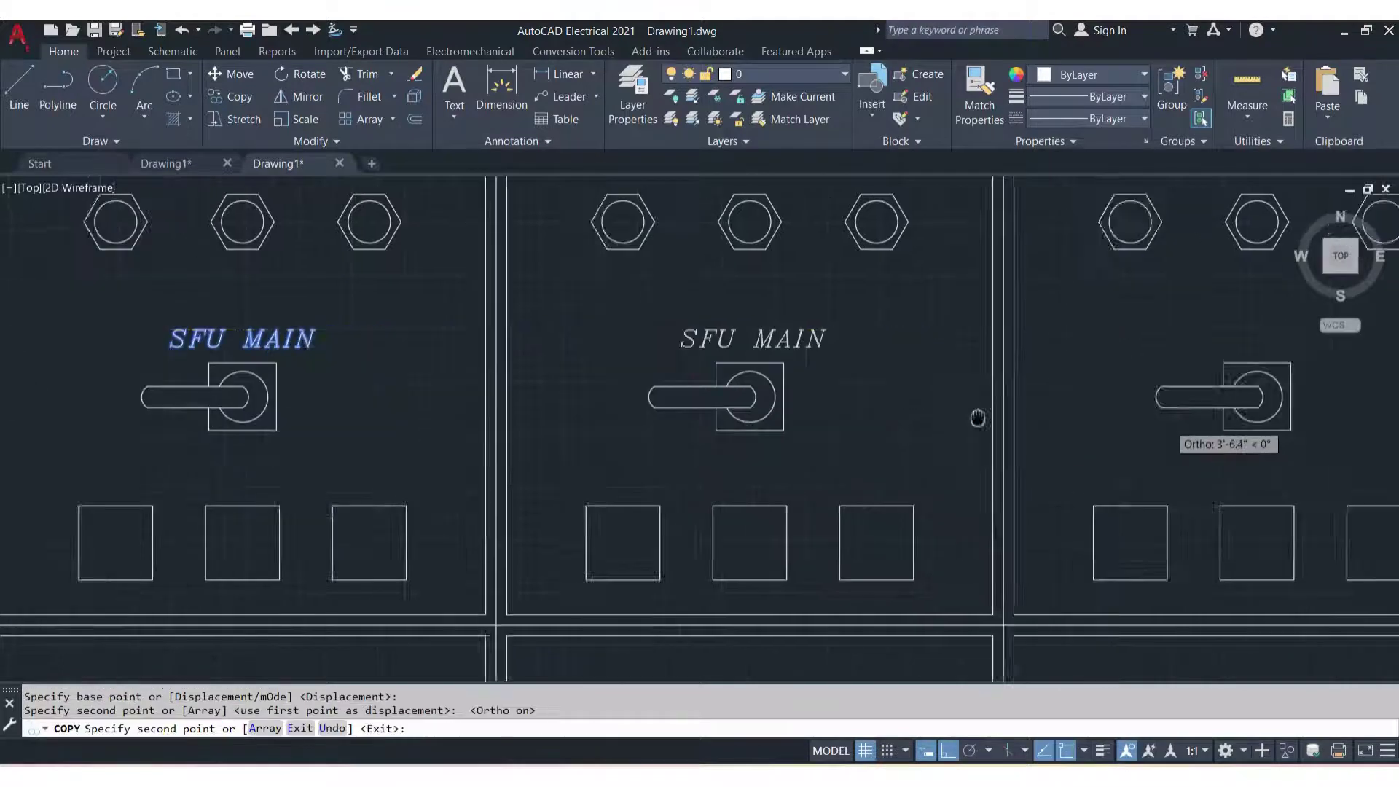
middle_click_drag(976, 416, 897, 408)
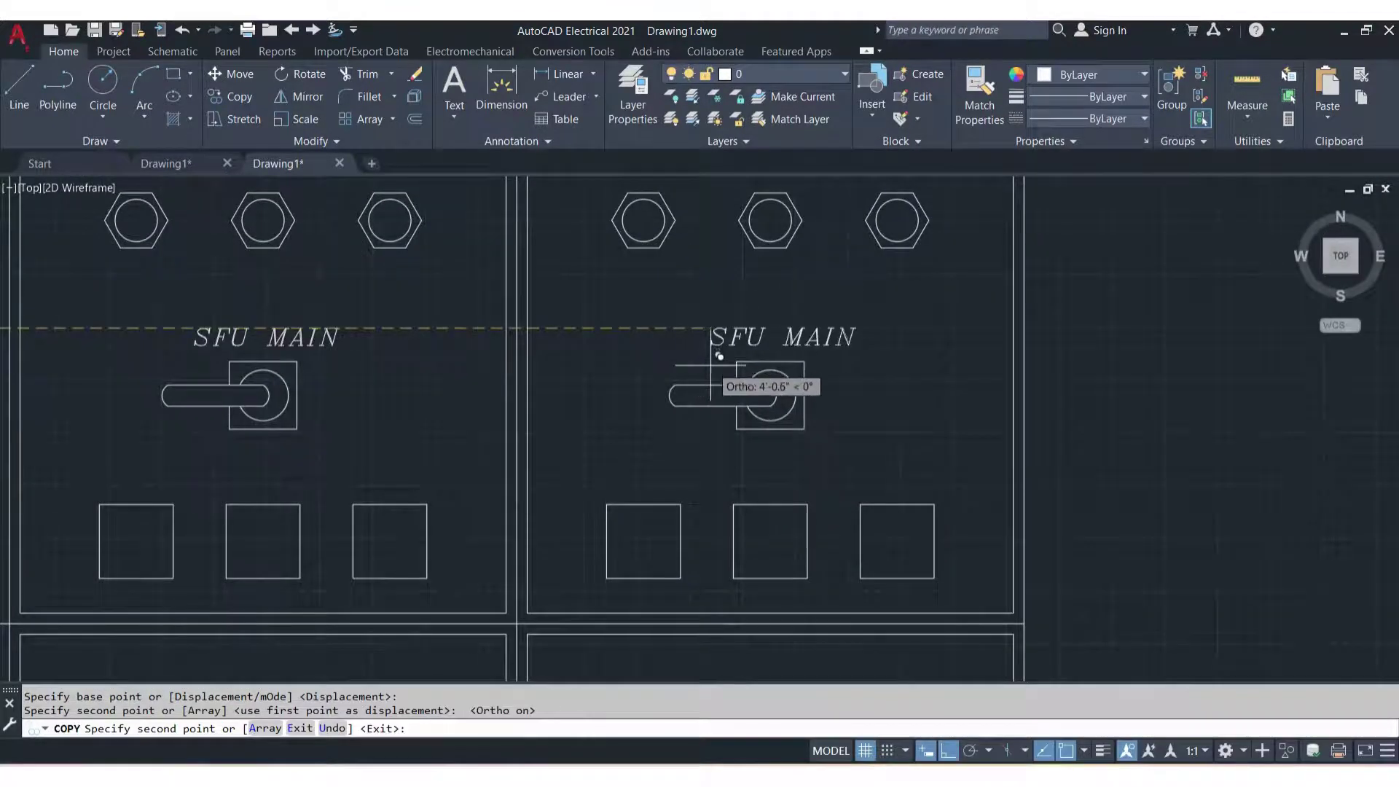
left_click(714, 361)
key("Escape")
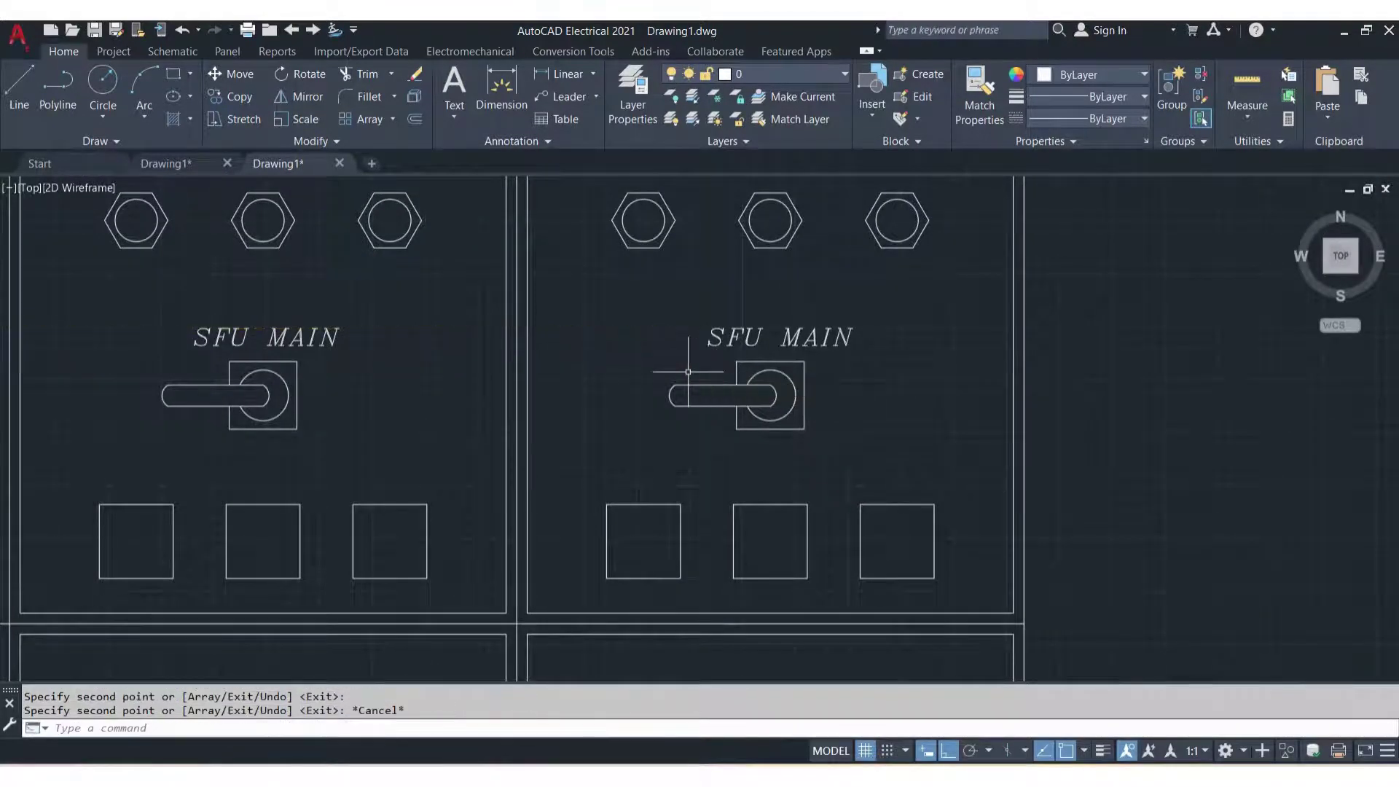
Edit the right section's copied label to read SFU DG
left_click(747, 337)
double_click(747, 338)
type("D")
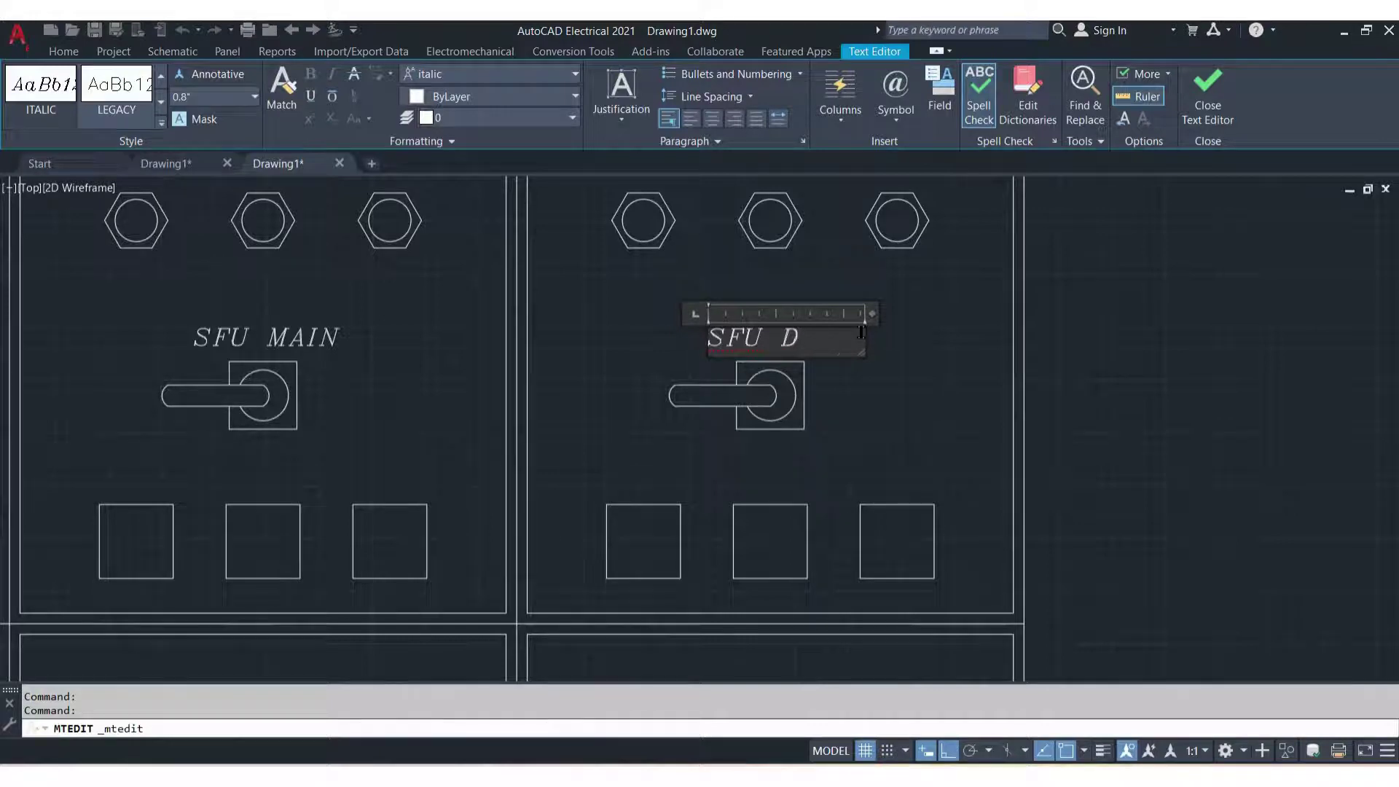
type("G")
key("Escape")
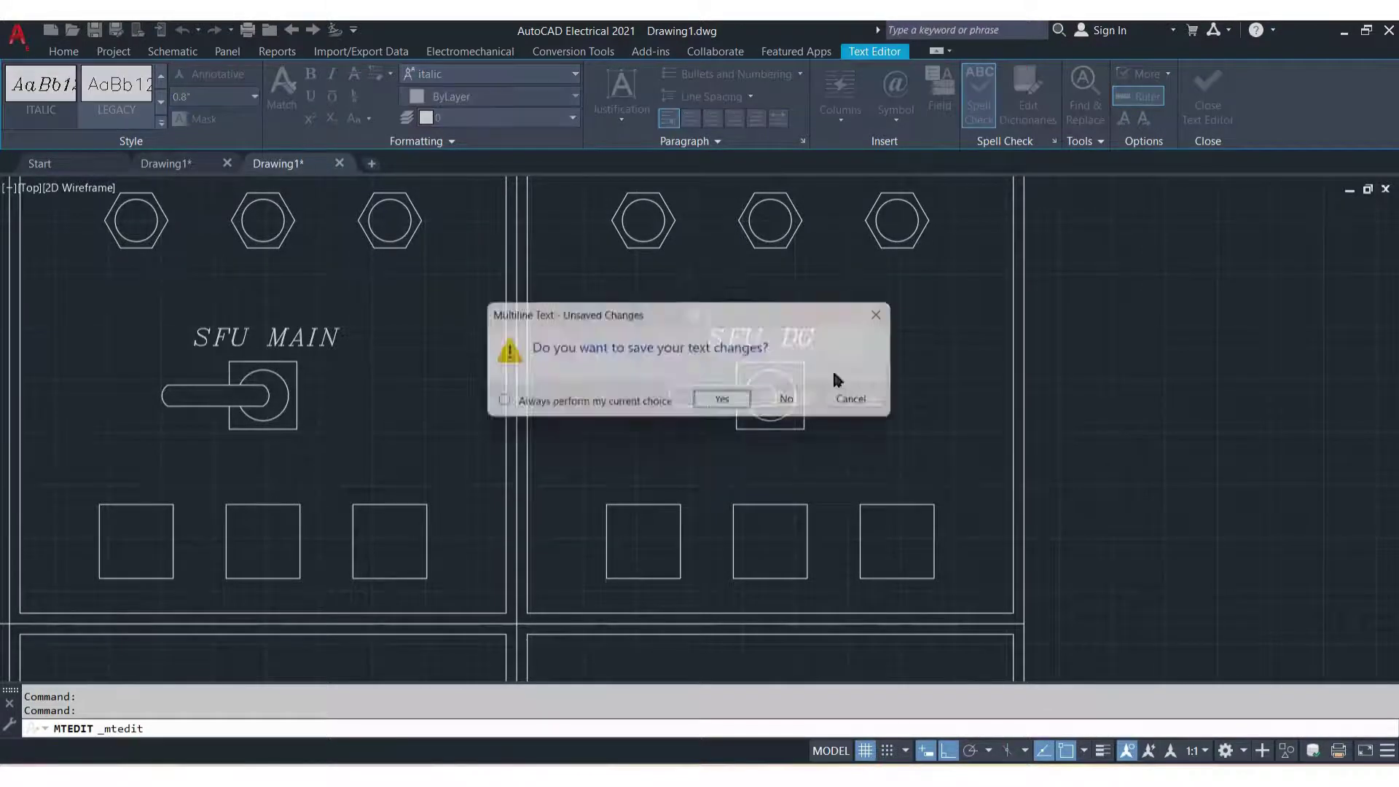
left_click(892, 314)
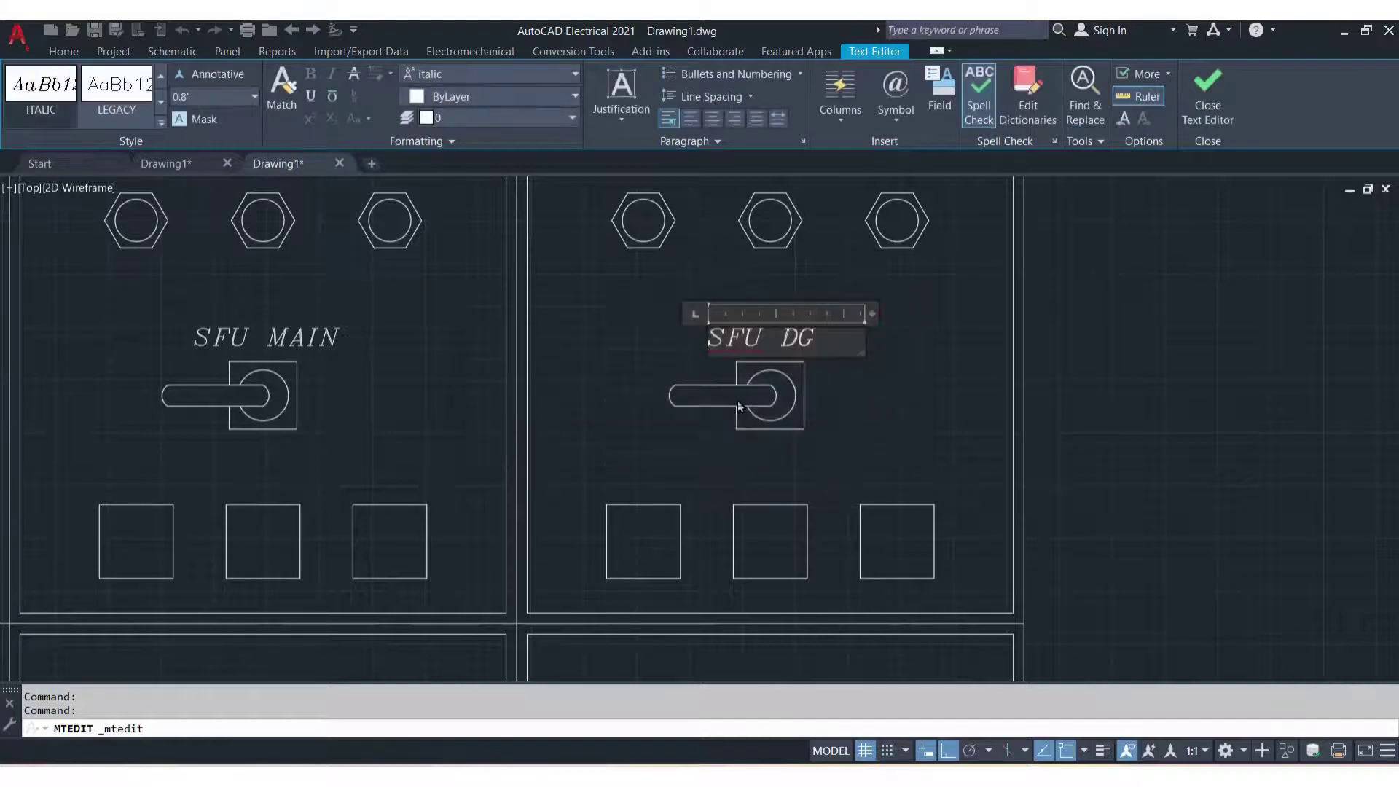
left_click(798, 444)
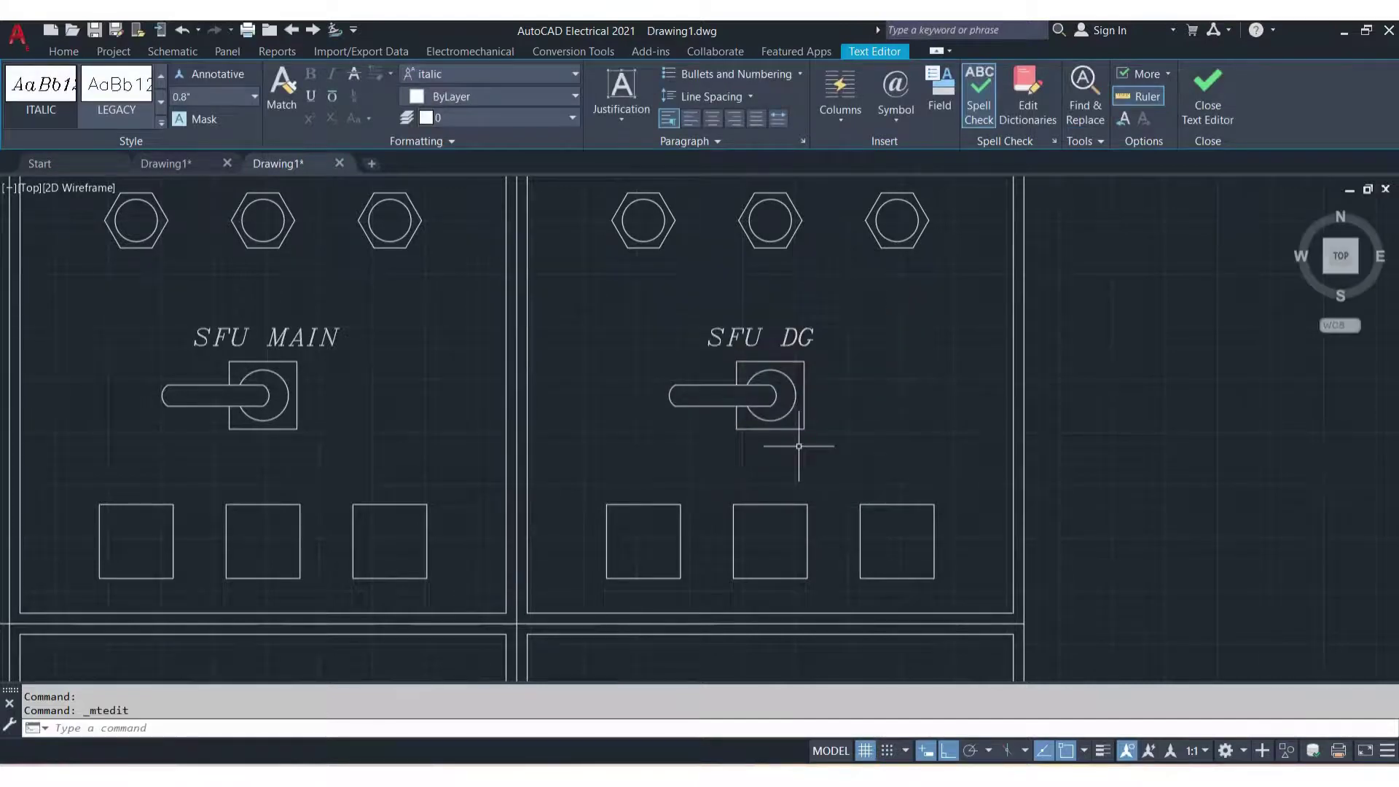
Change the middle section's copied label text to C/O
left_click(294, 344)
double_click(277, 339)
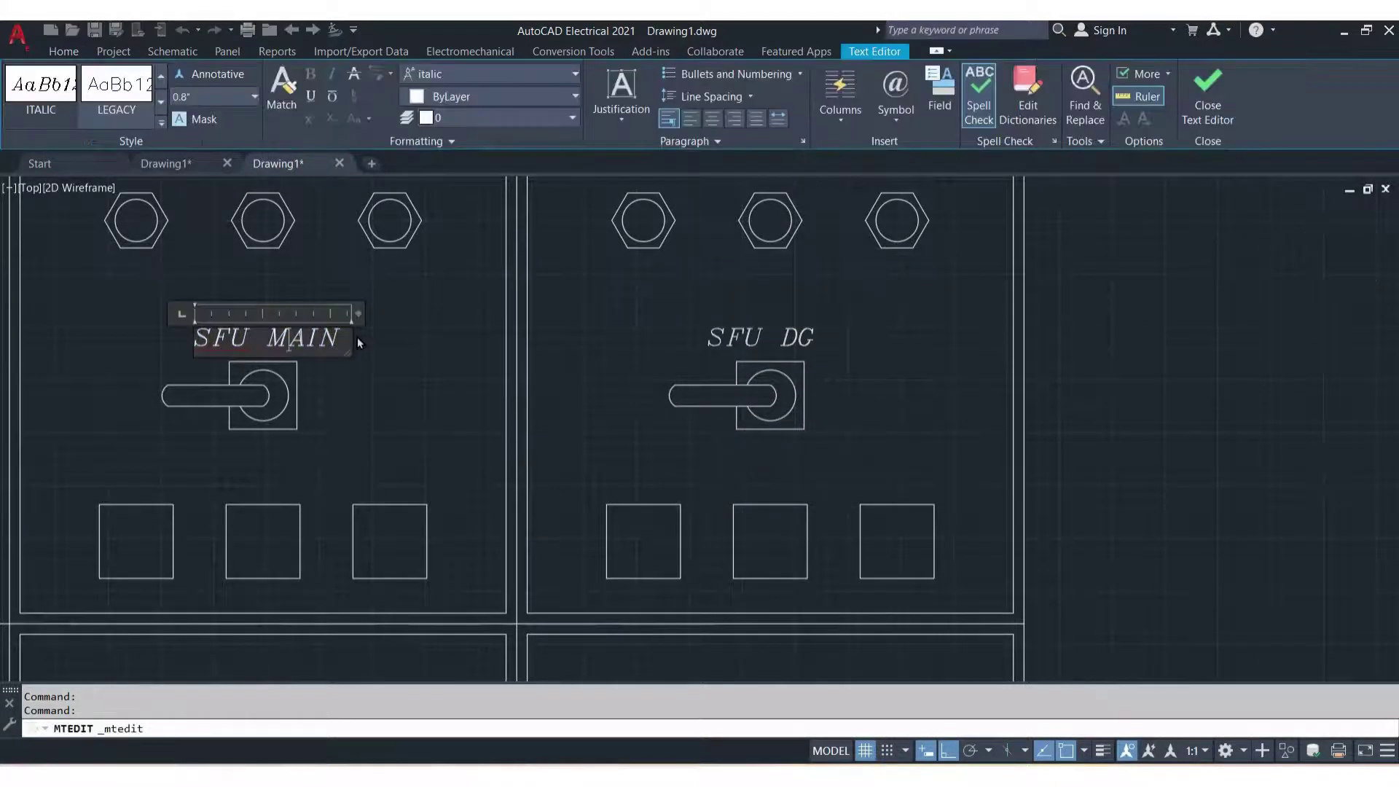
type("C")
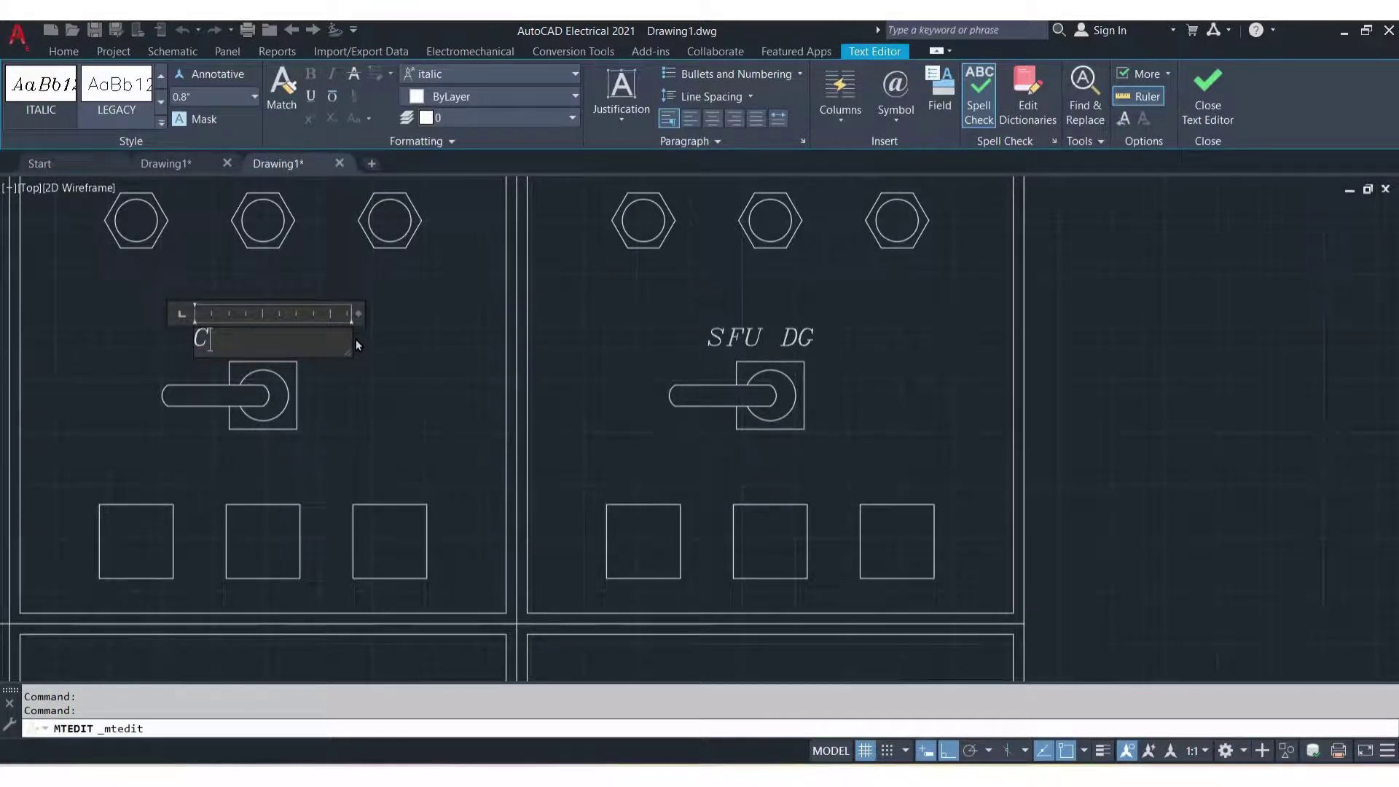
type("/O")
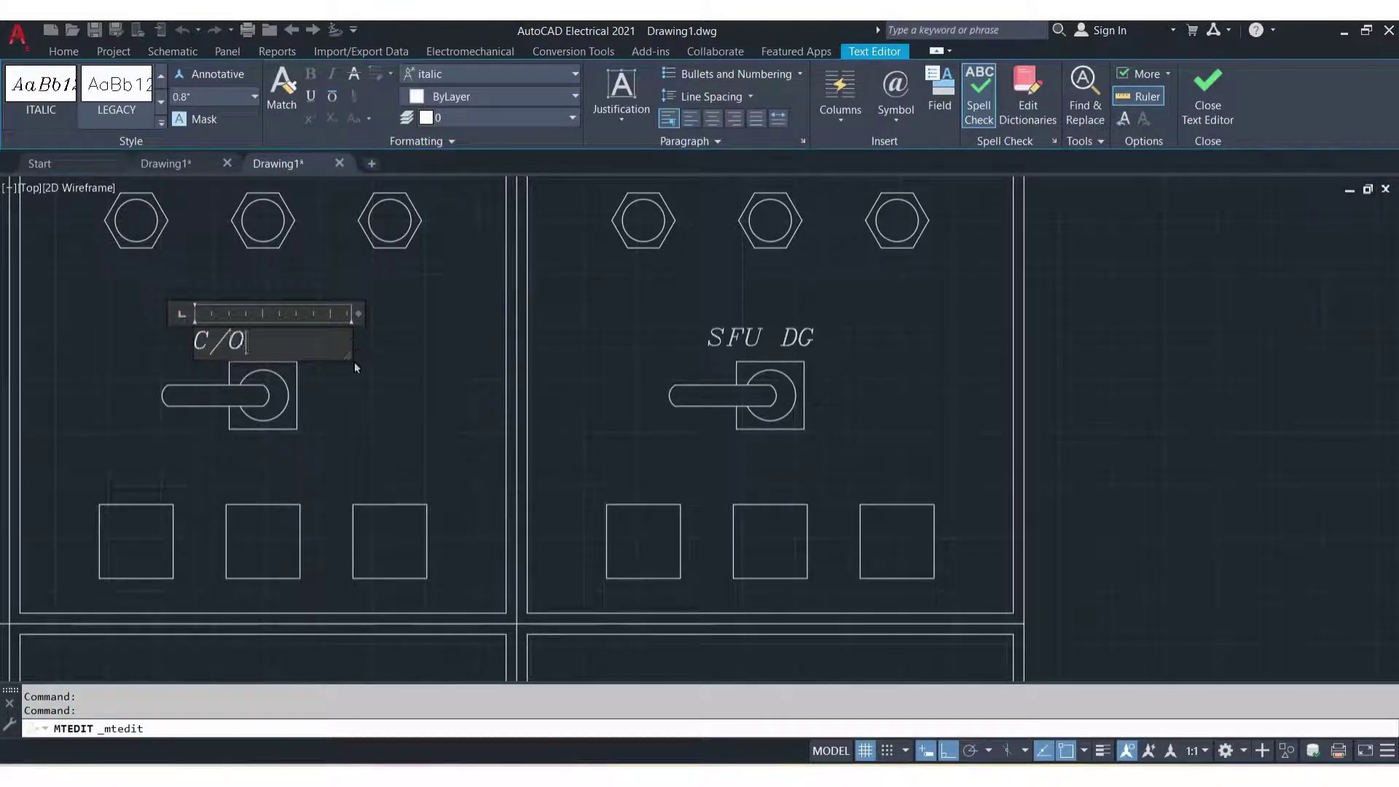
left_click(406, 415)
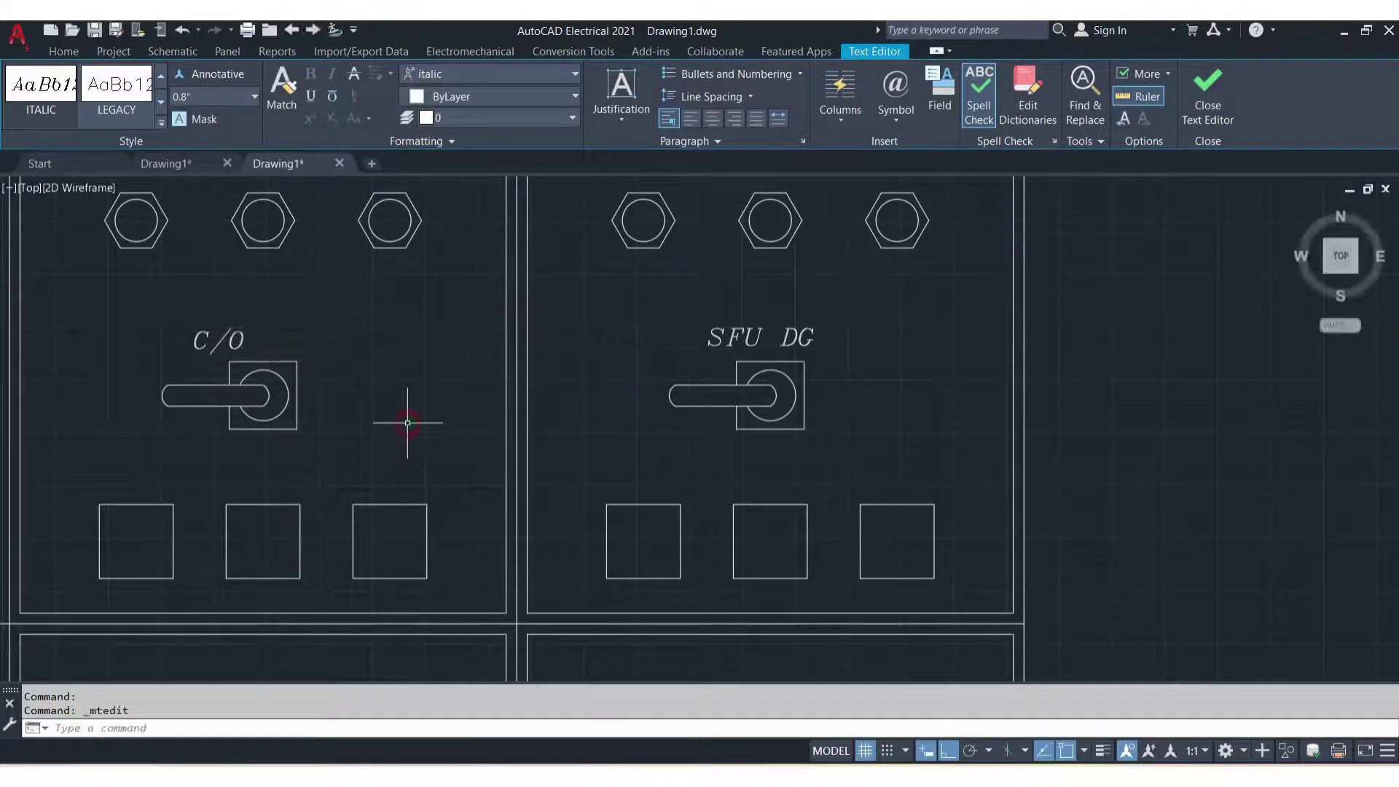
Centre the C/O label over its handle, then zoom out to all three sections
left_click(194, 336)
key("Escape")
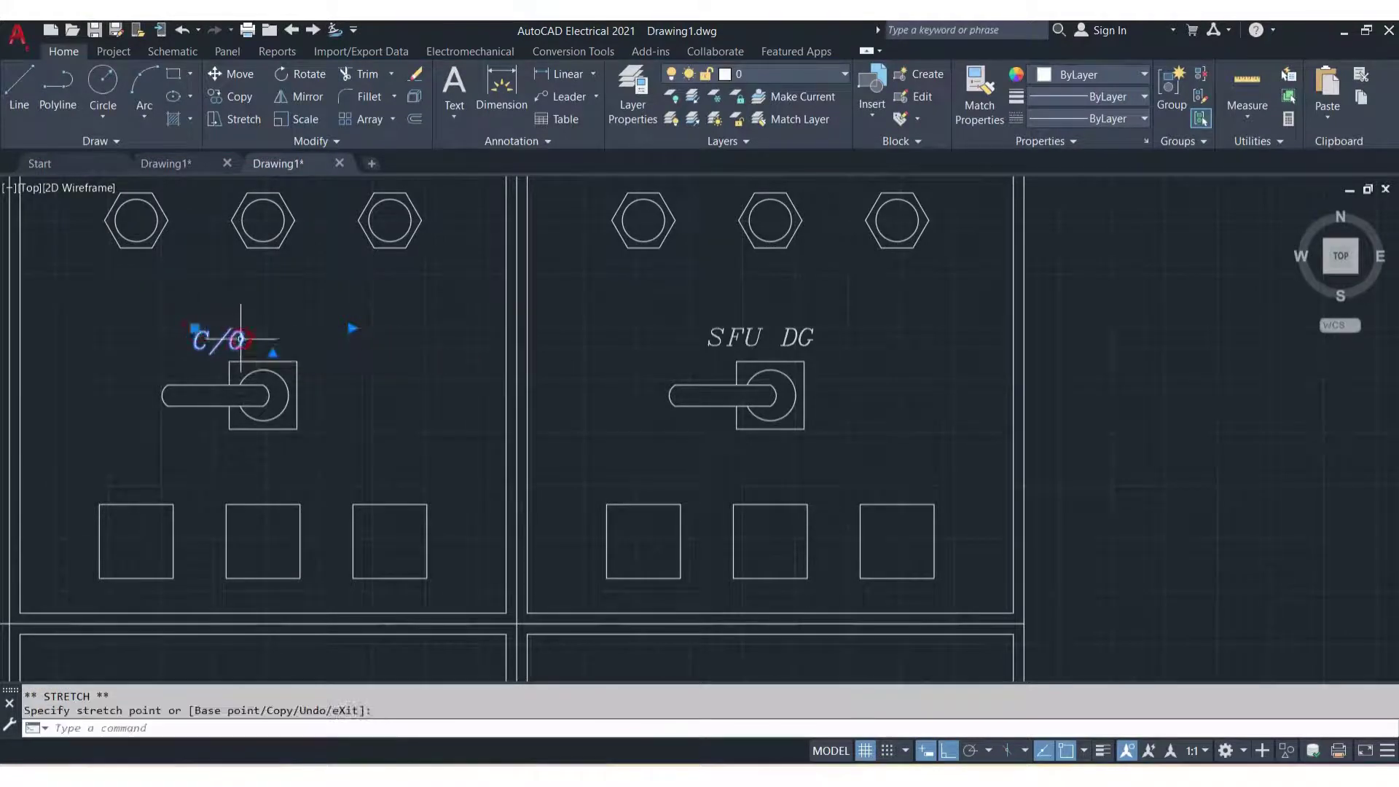
left_click(195, 328)
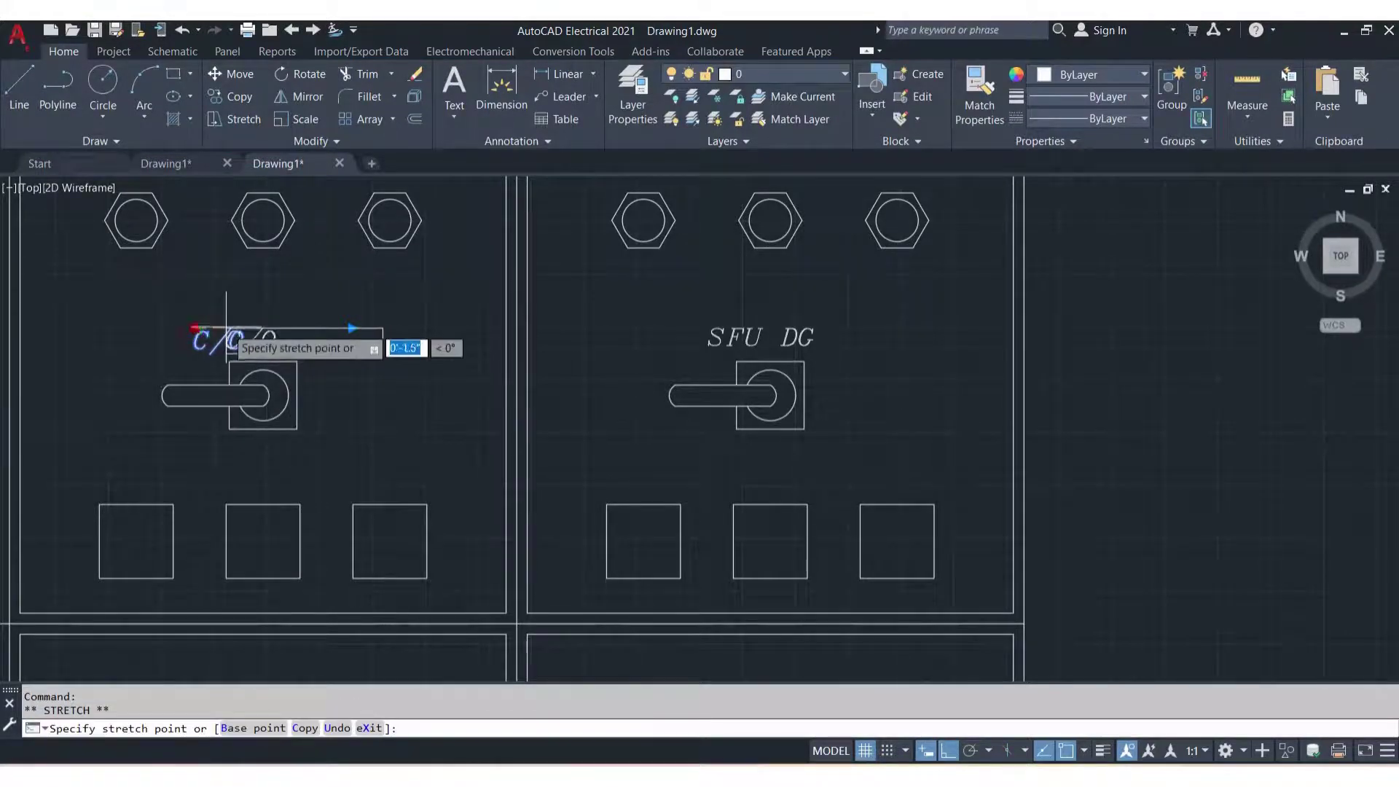
key("Escape")
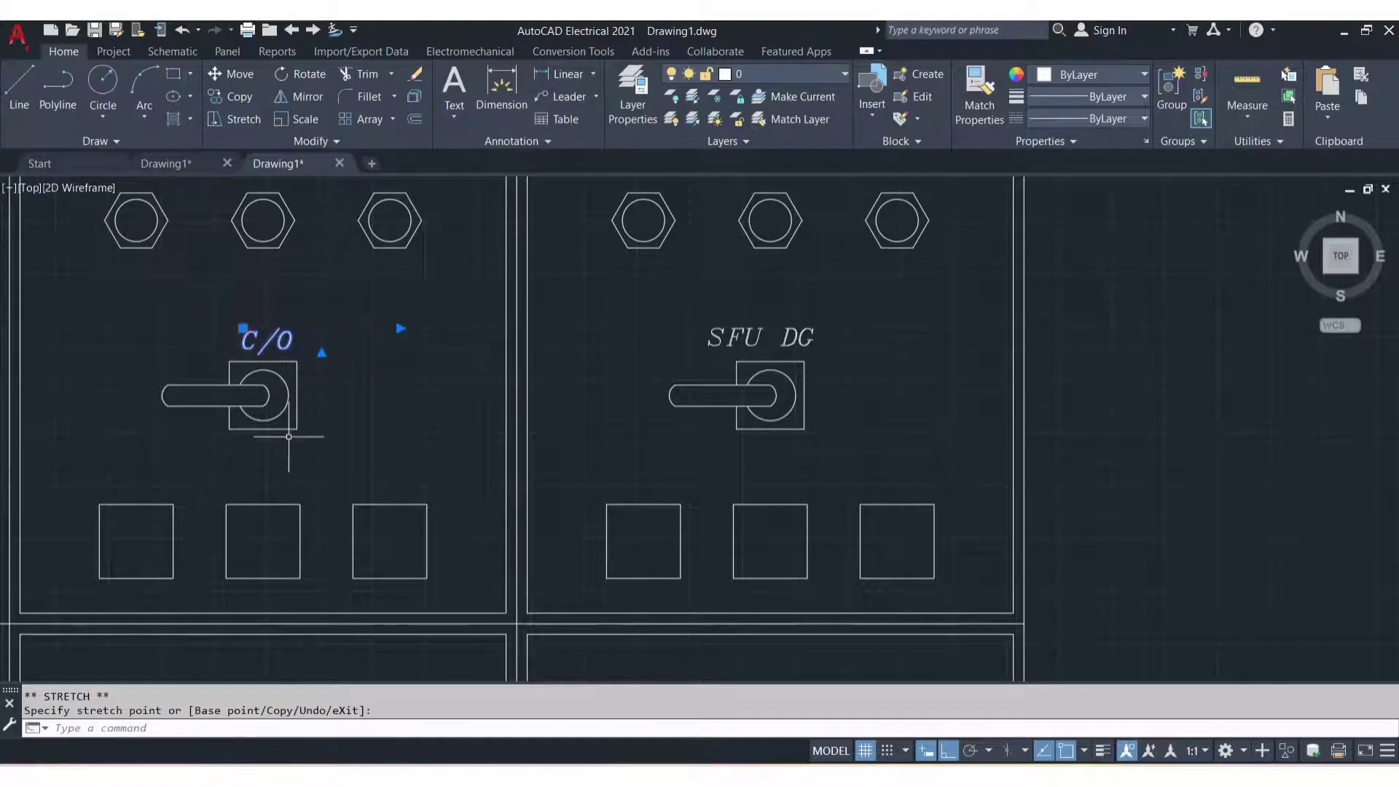
key("Escape")
scroll(333, 444, "down", 4)
middle_click_drag(332, 443, 595, 371)
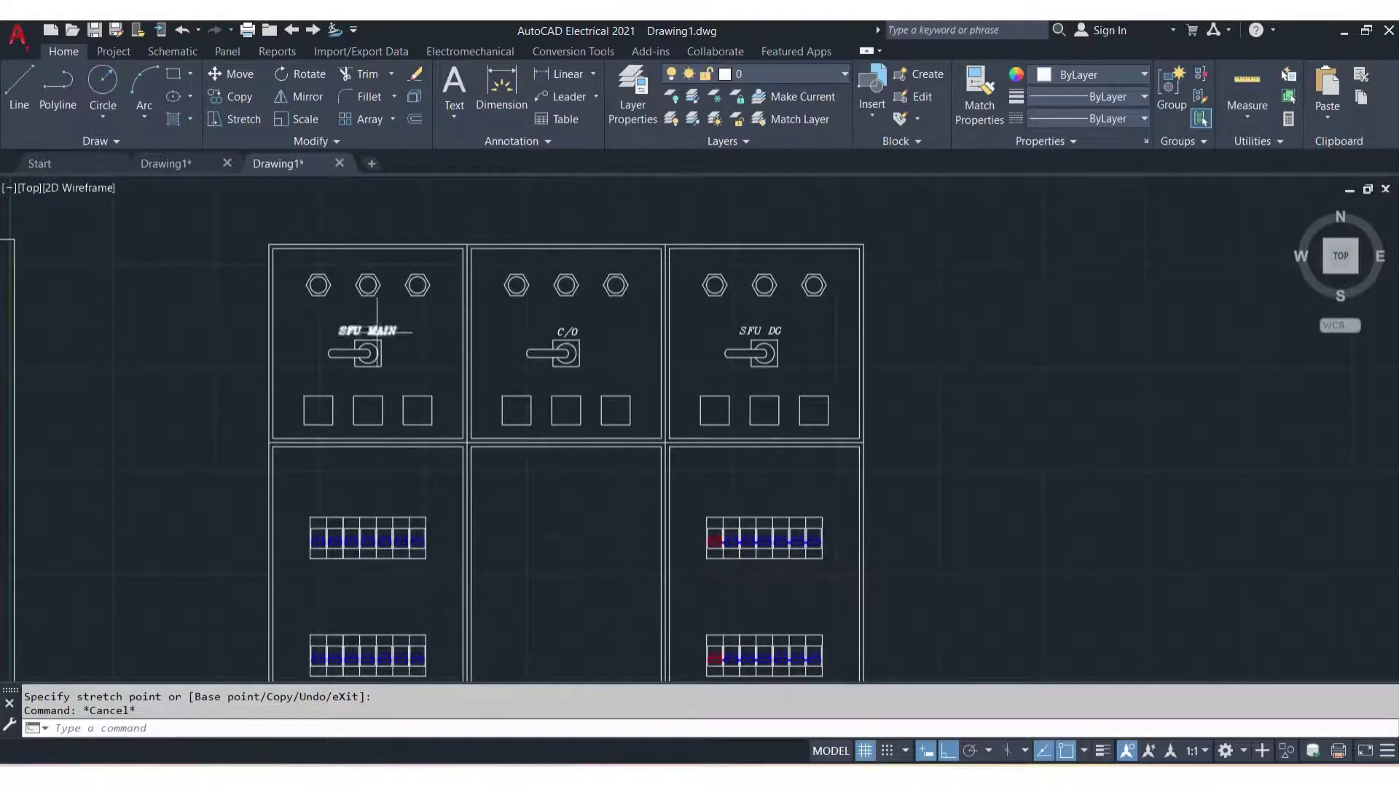
Paste a copy of the SFU MAIN label at the left section's top-left
left_click(377, 330)
key("ctrl+c")
key("ctrl+v")
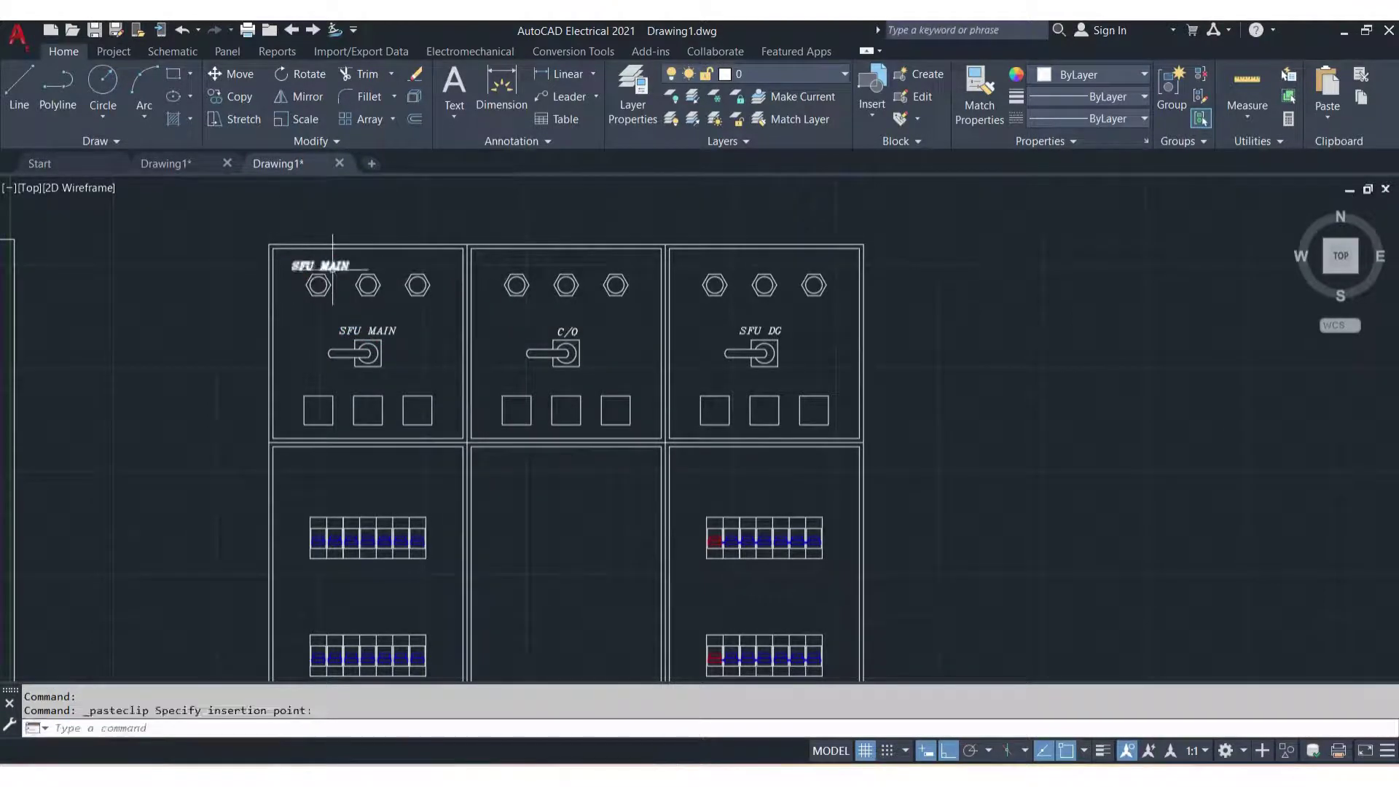
left_click(296, 266)
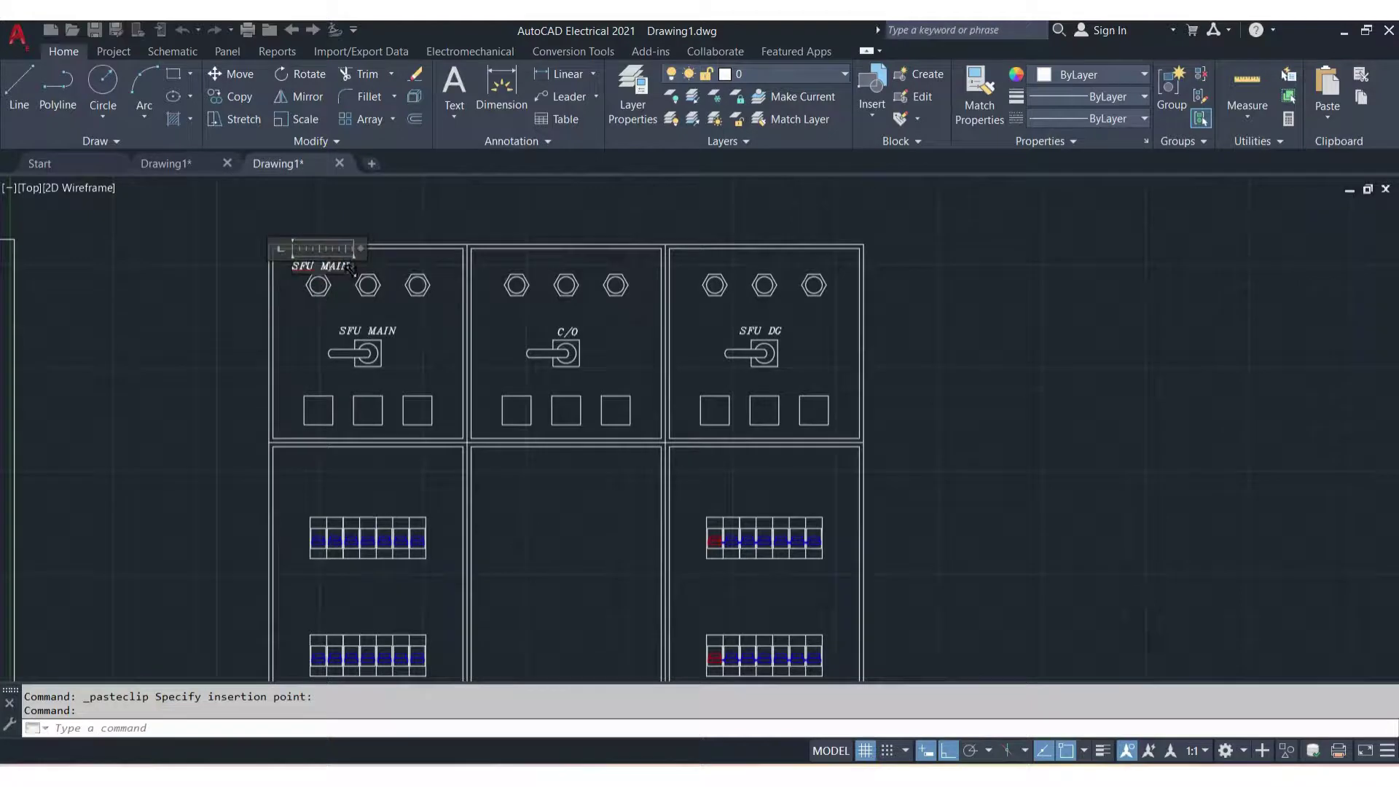
Rewrite the pasted label as R and colour it red
double_click(348, 267)
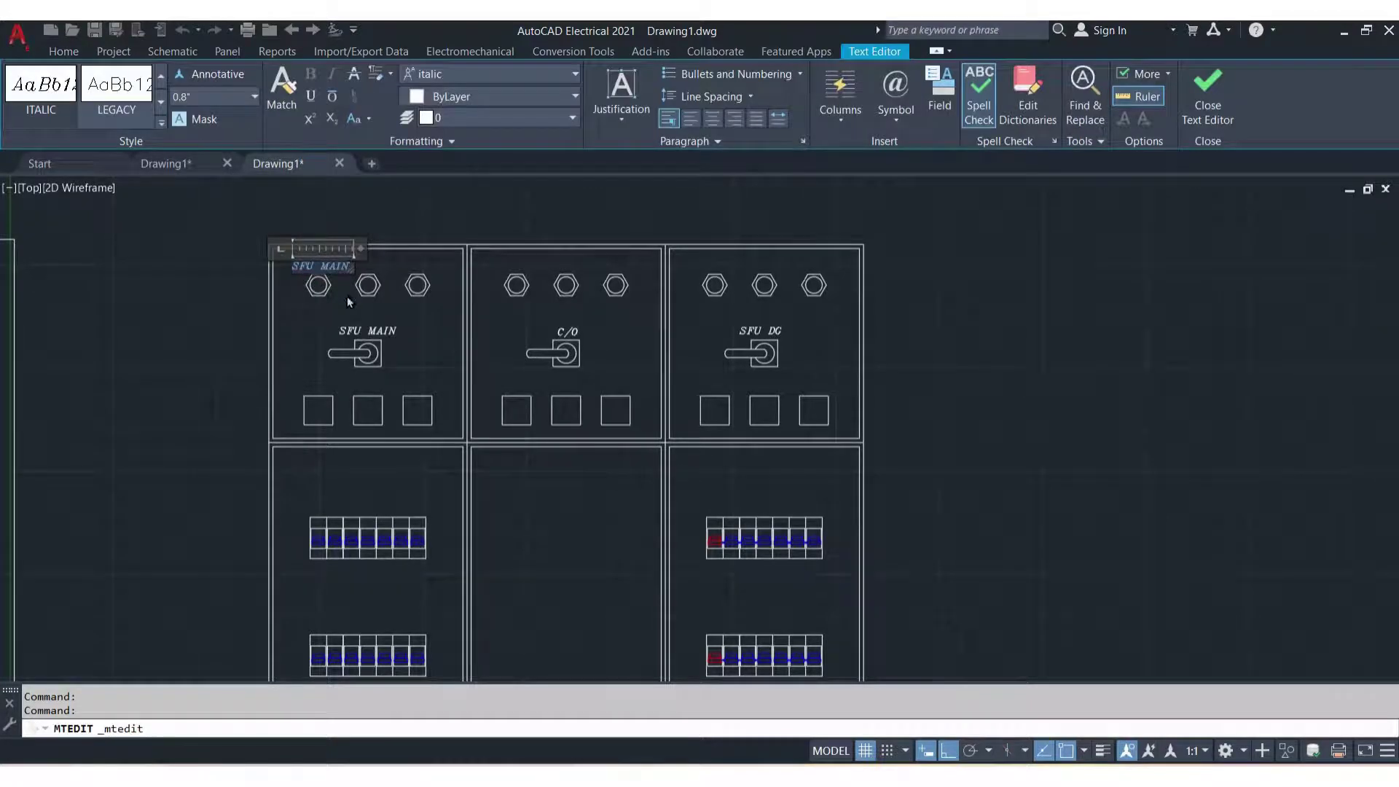
key("BackSpace")
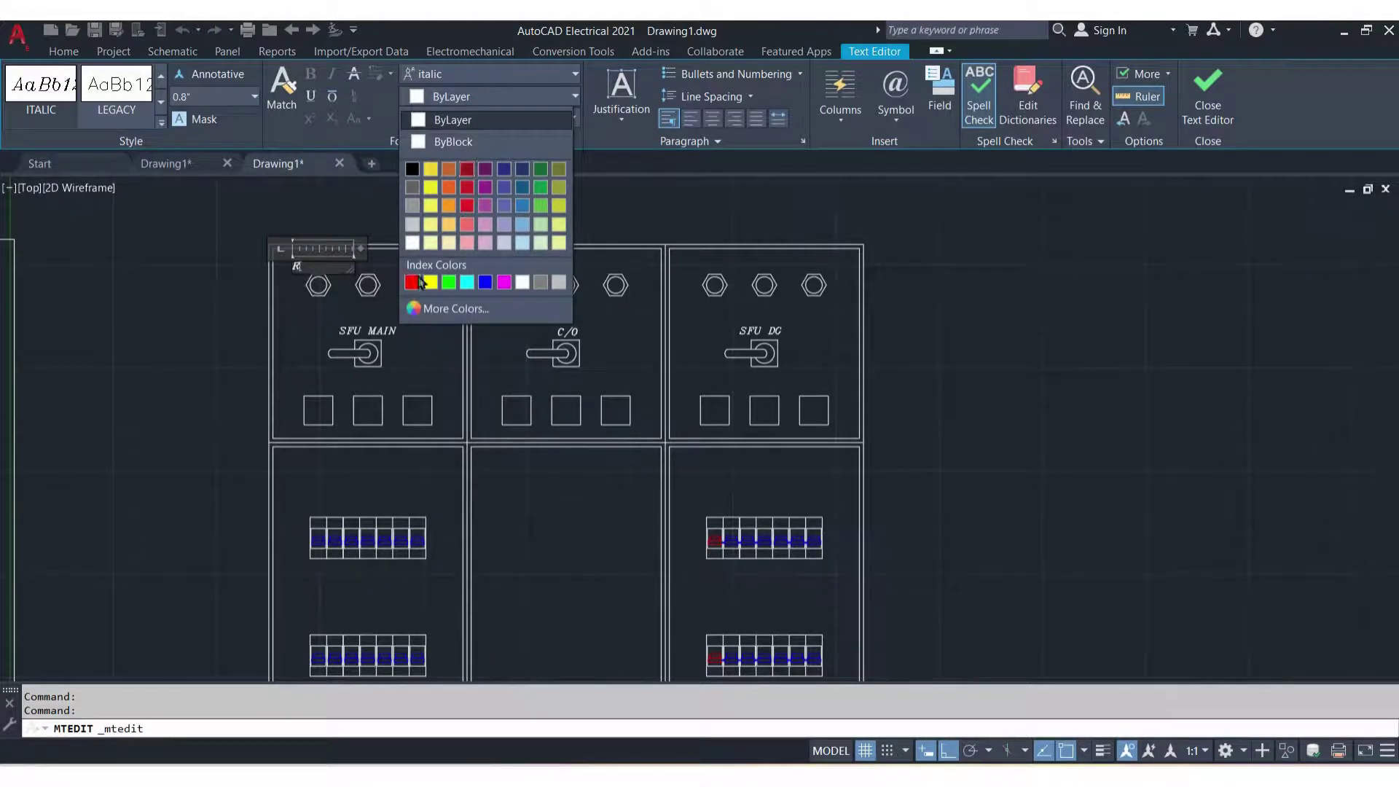
left_click(420, 281)
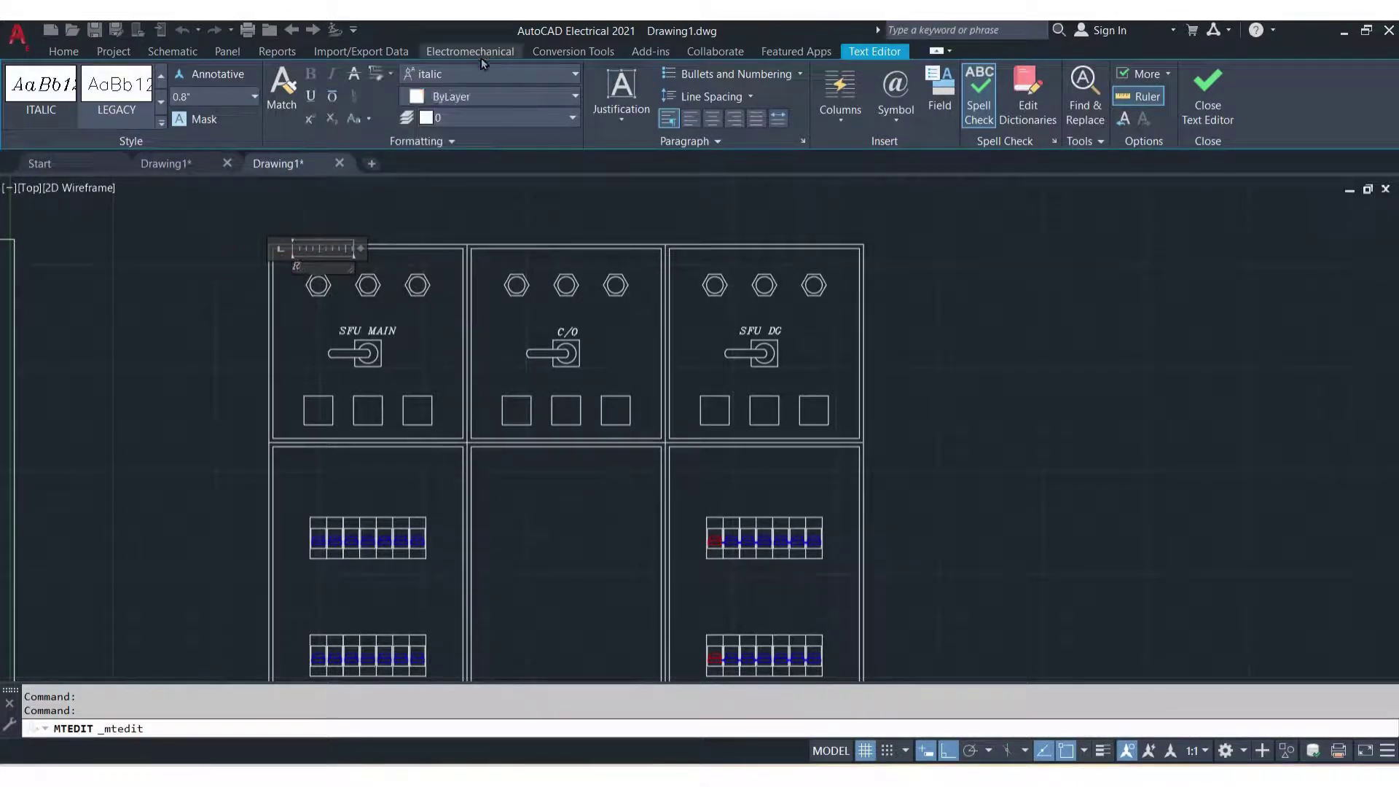
left_click(469, 94)
left_click(414, 277)
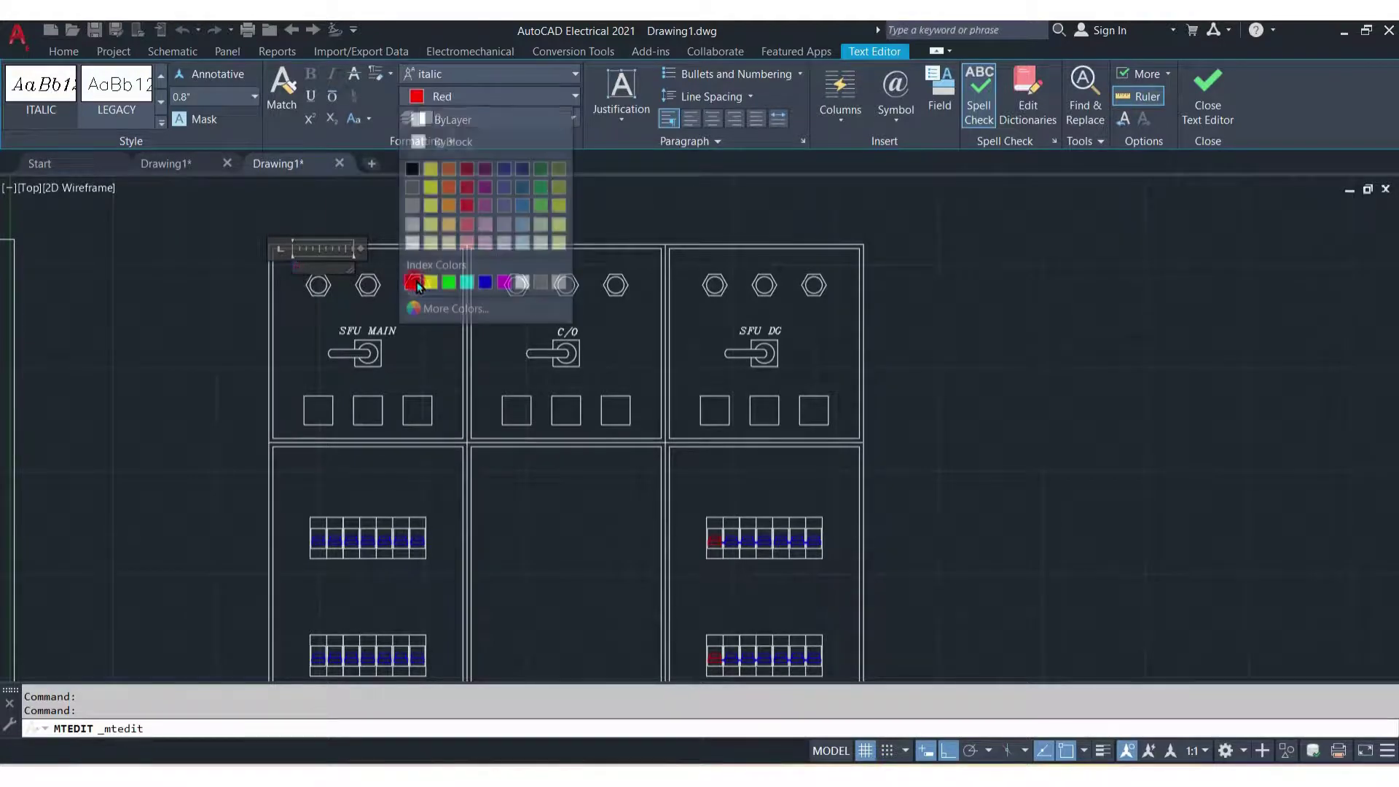
key("Escape")
Move the red R label just above the first indicator lamp
scroll(295, 259, "up", 5)
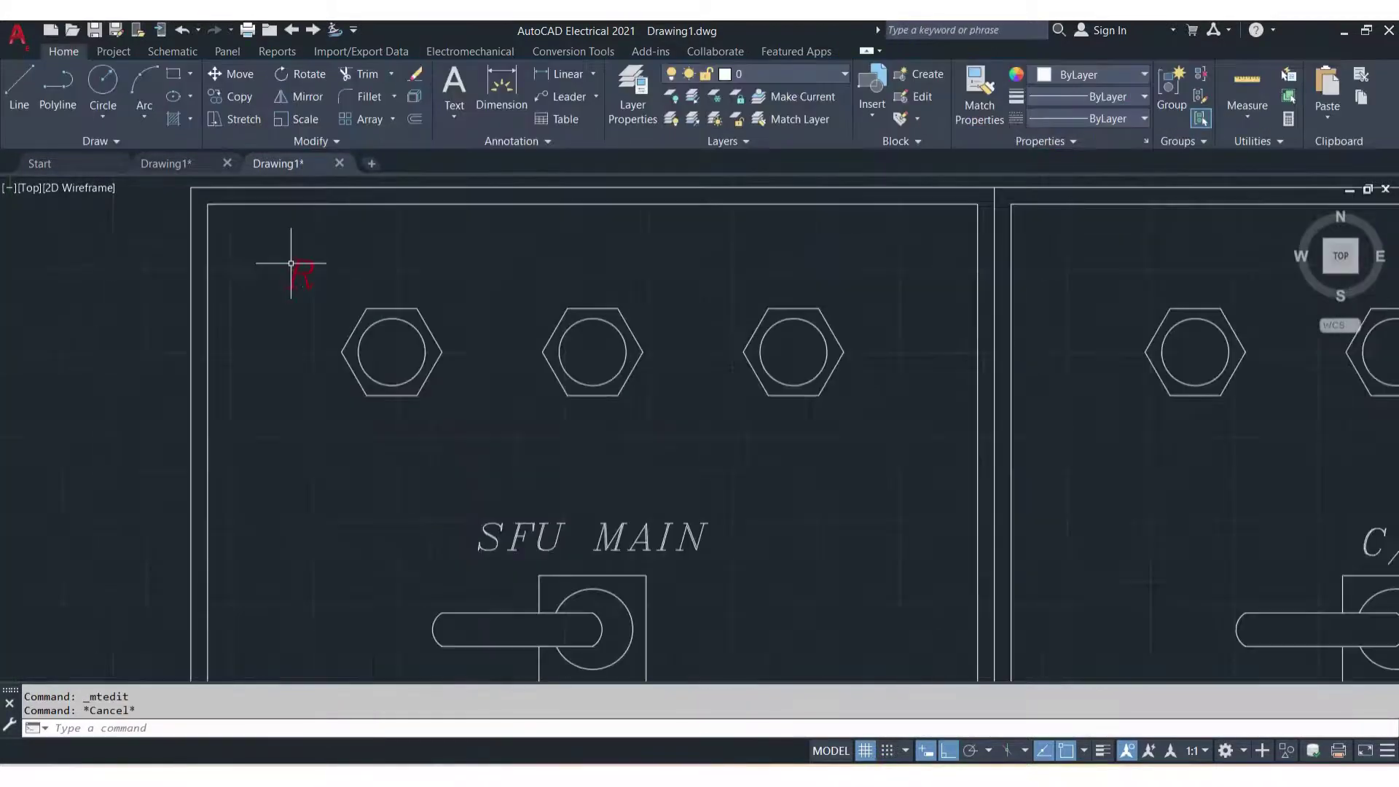
left_click(295, 263)
left_click(289, 260)
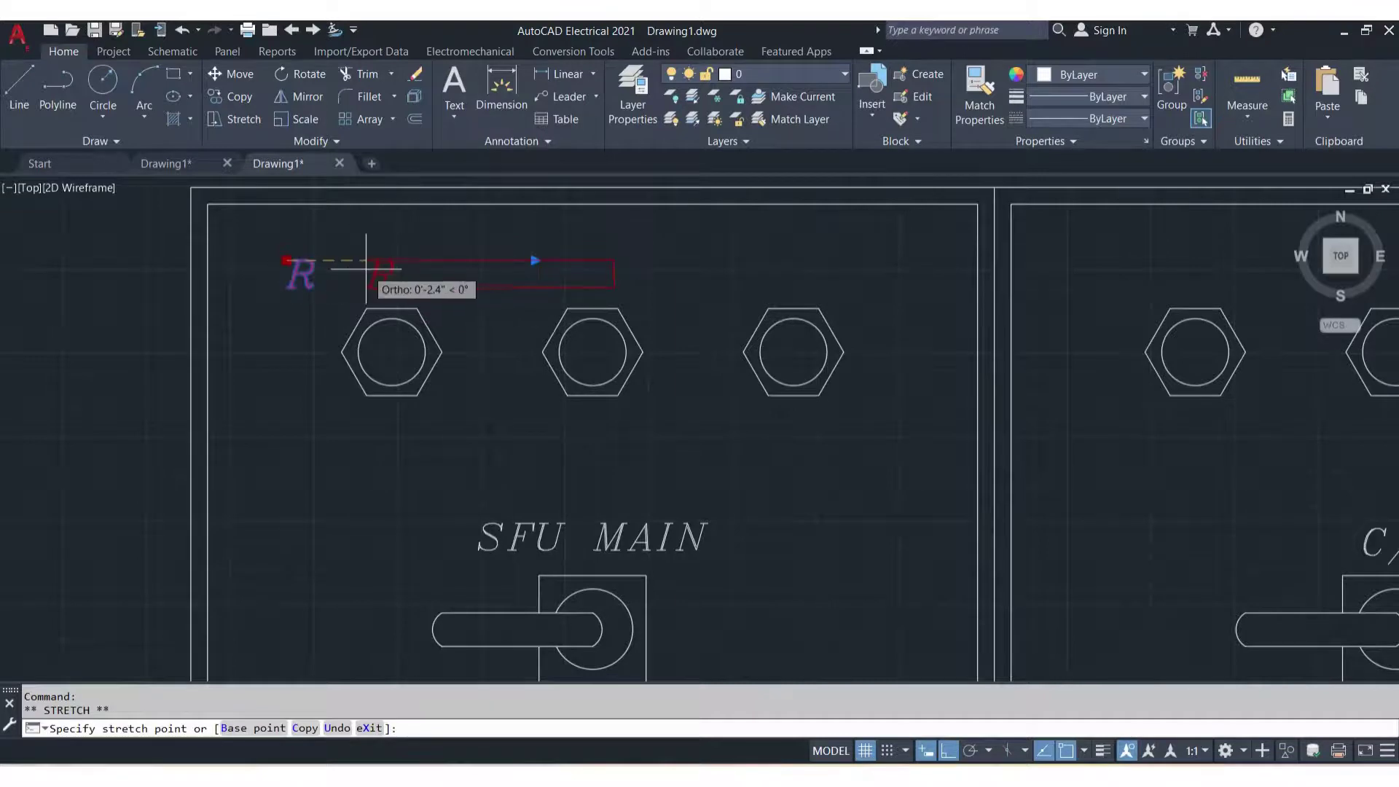
left_click(386, 271)
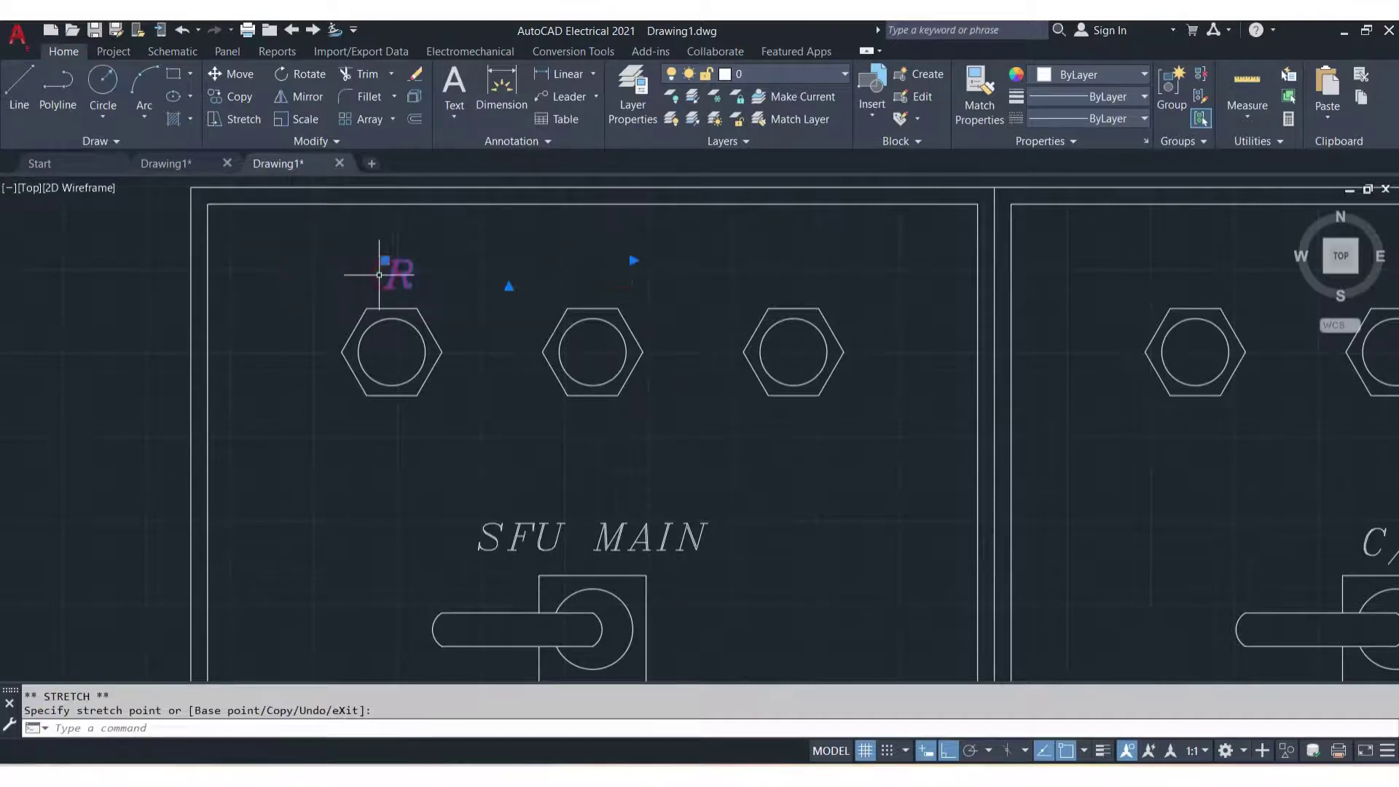
left_click(381, 260)
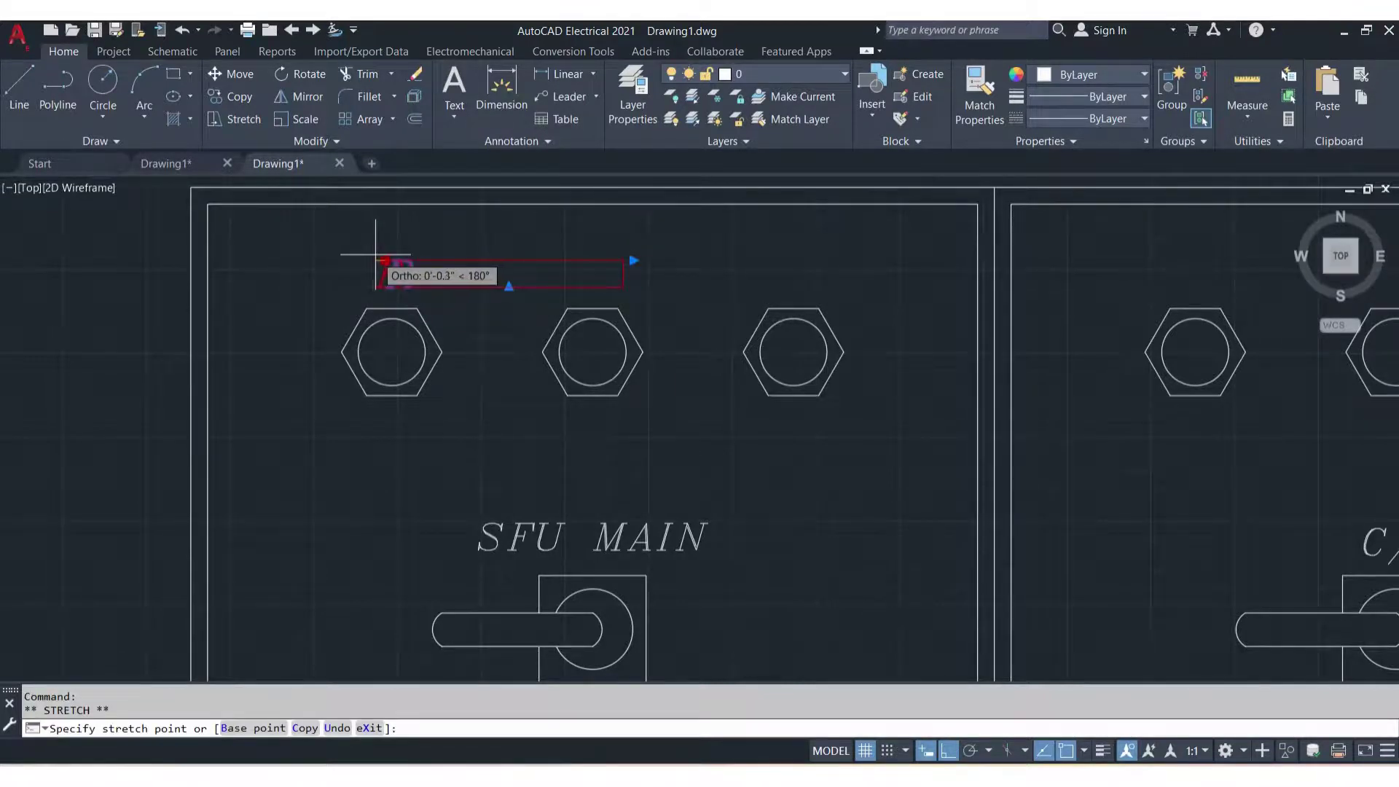
key("Escape")
scroll(466, 324, "down", 8)
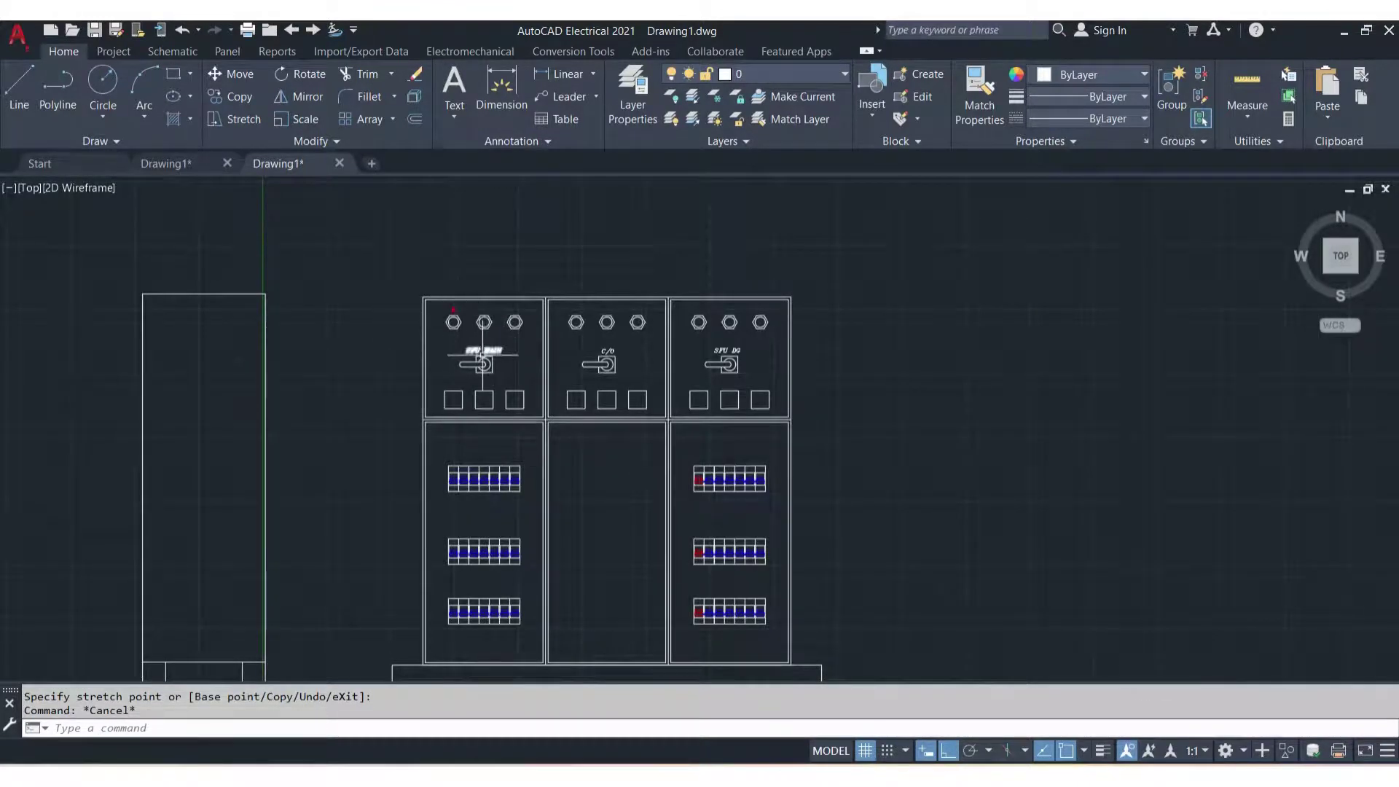
Paste an SFU MAIN label copy over the left push-buttons and retype it as V
left_click(485, 351)
key("ctrl+c")
key("ctrl+v")
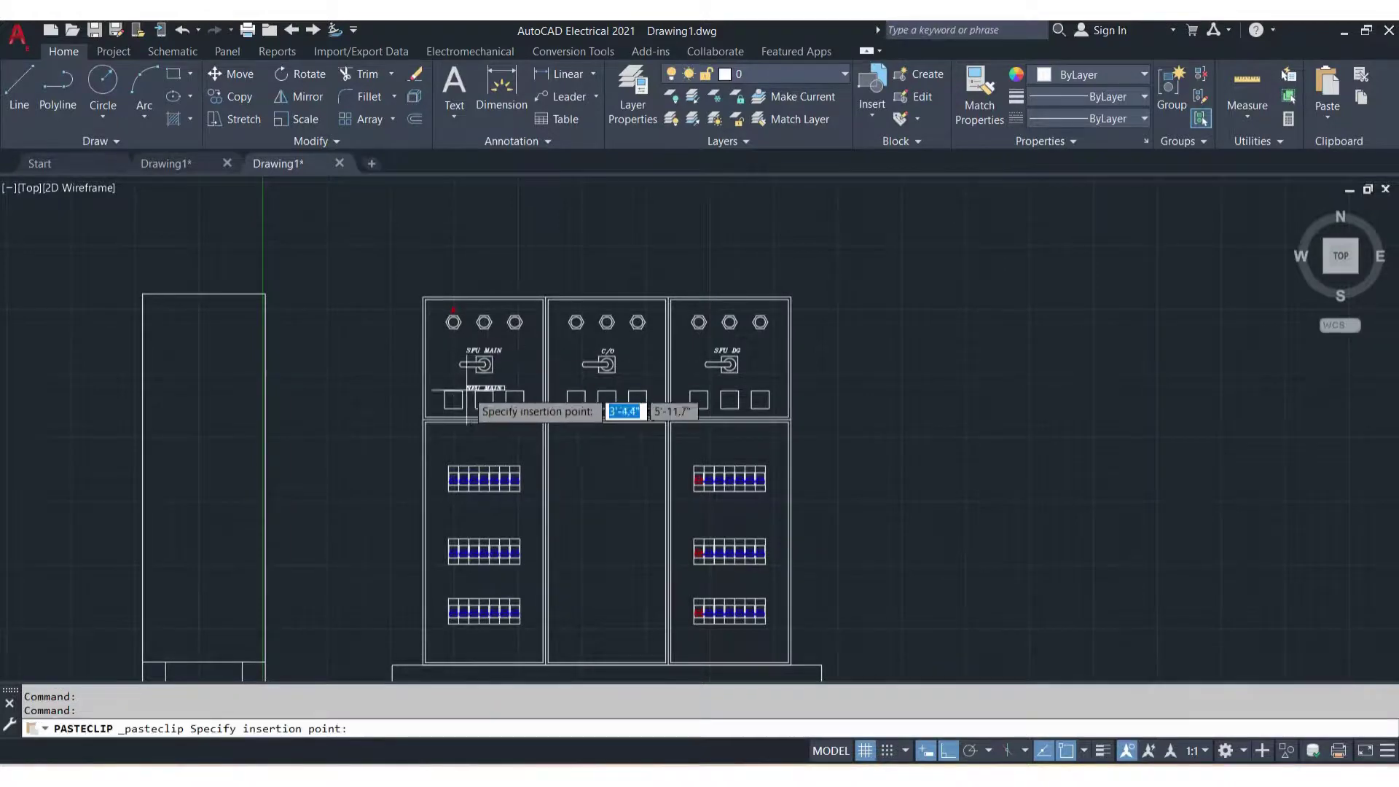
scroll(465, 394, "up", 4)
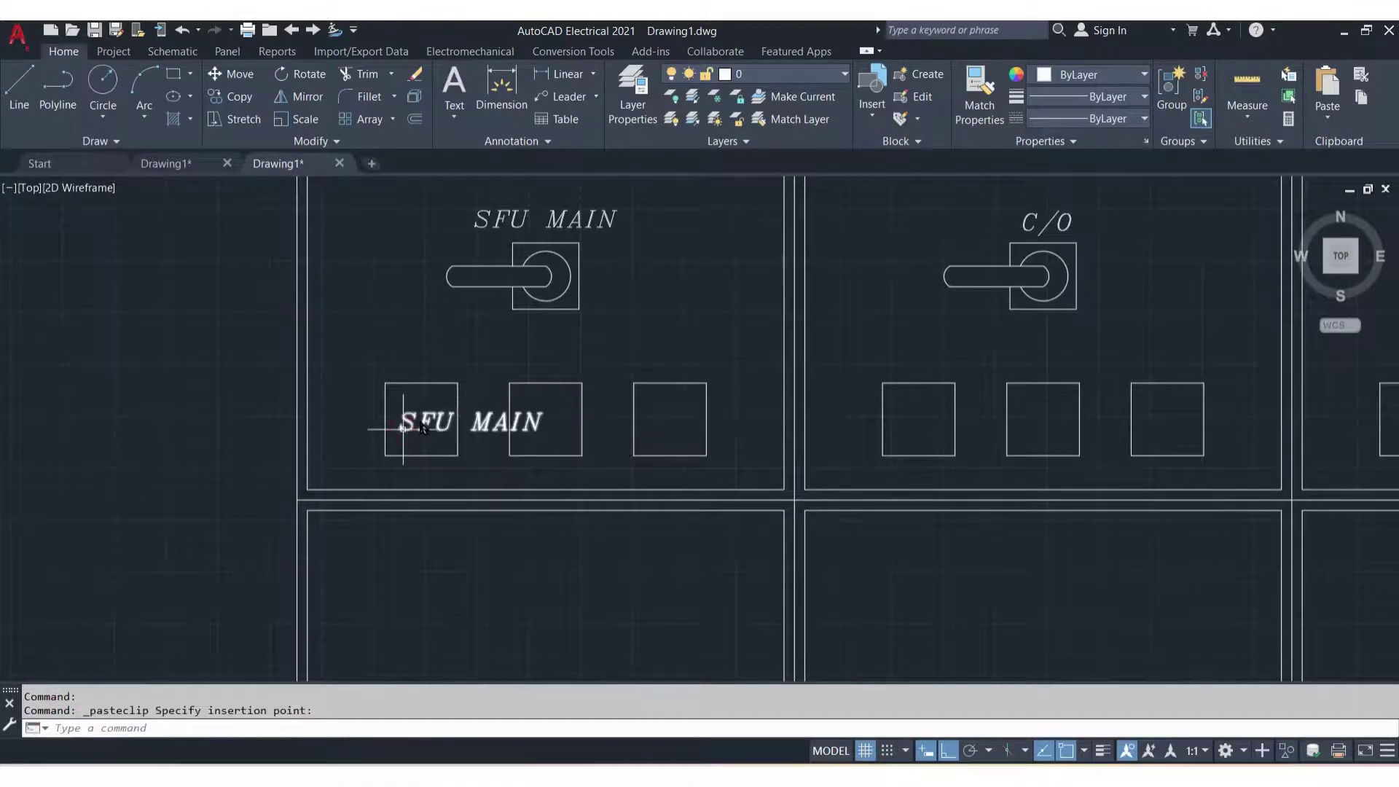
left_click(402, 428)
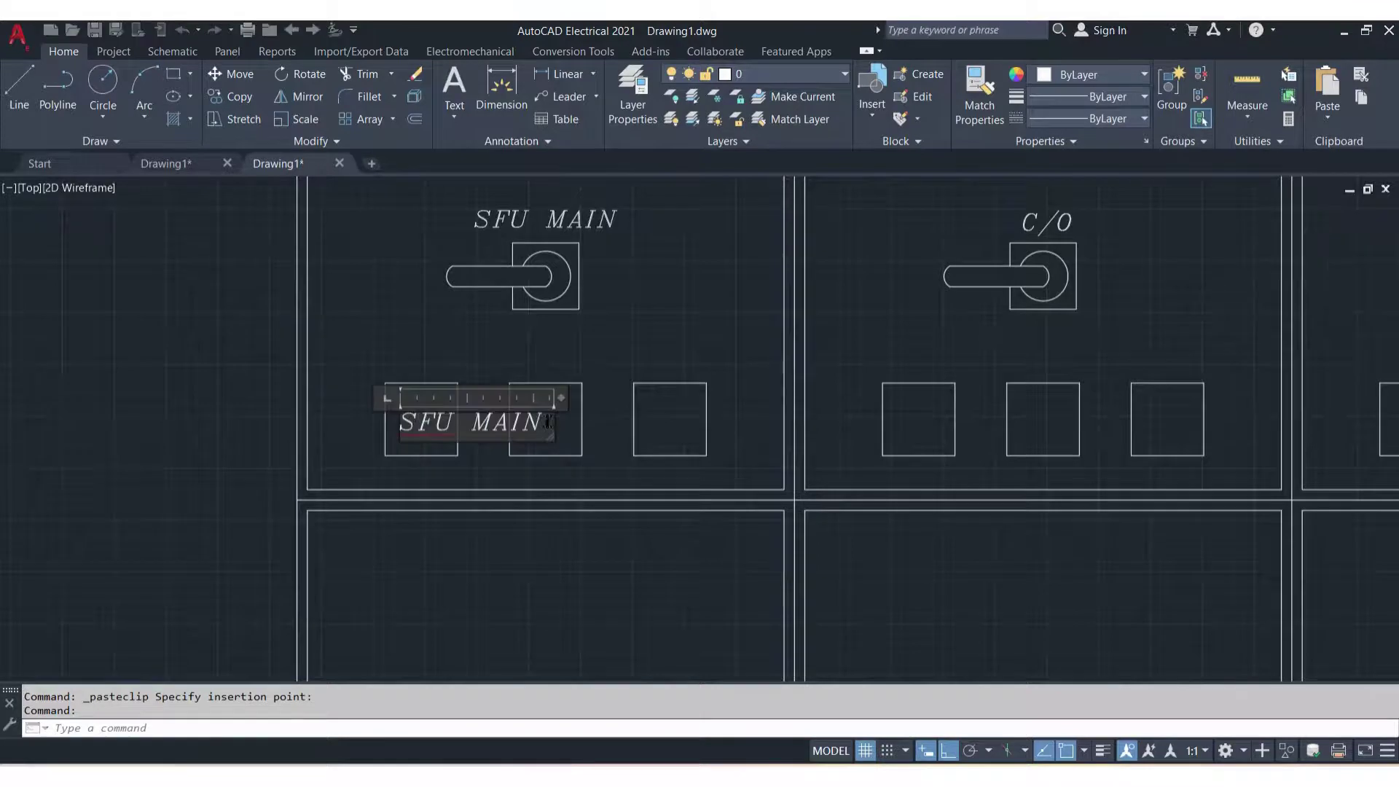
double_click(481, 421)
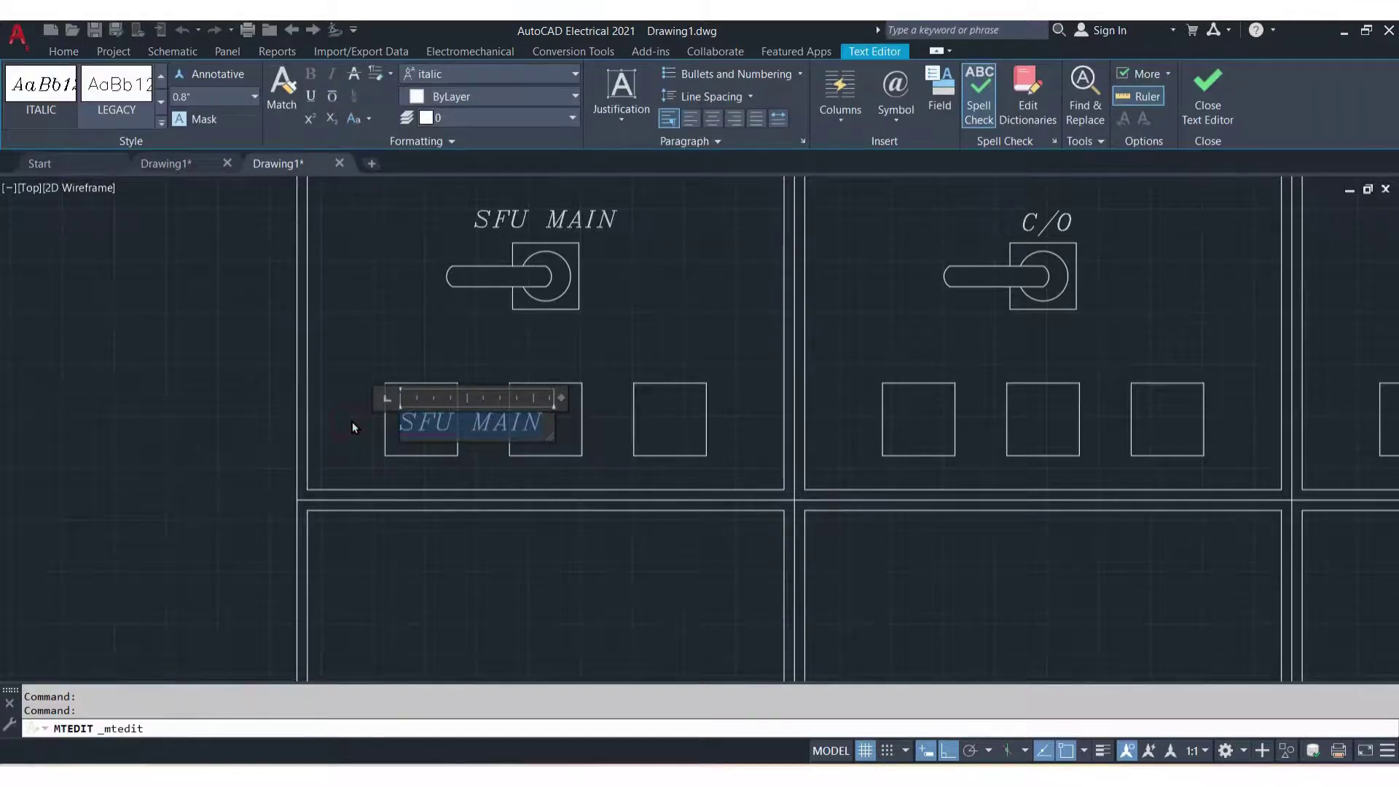
type("V")
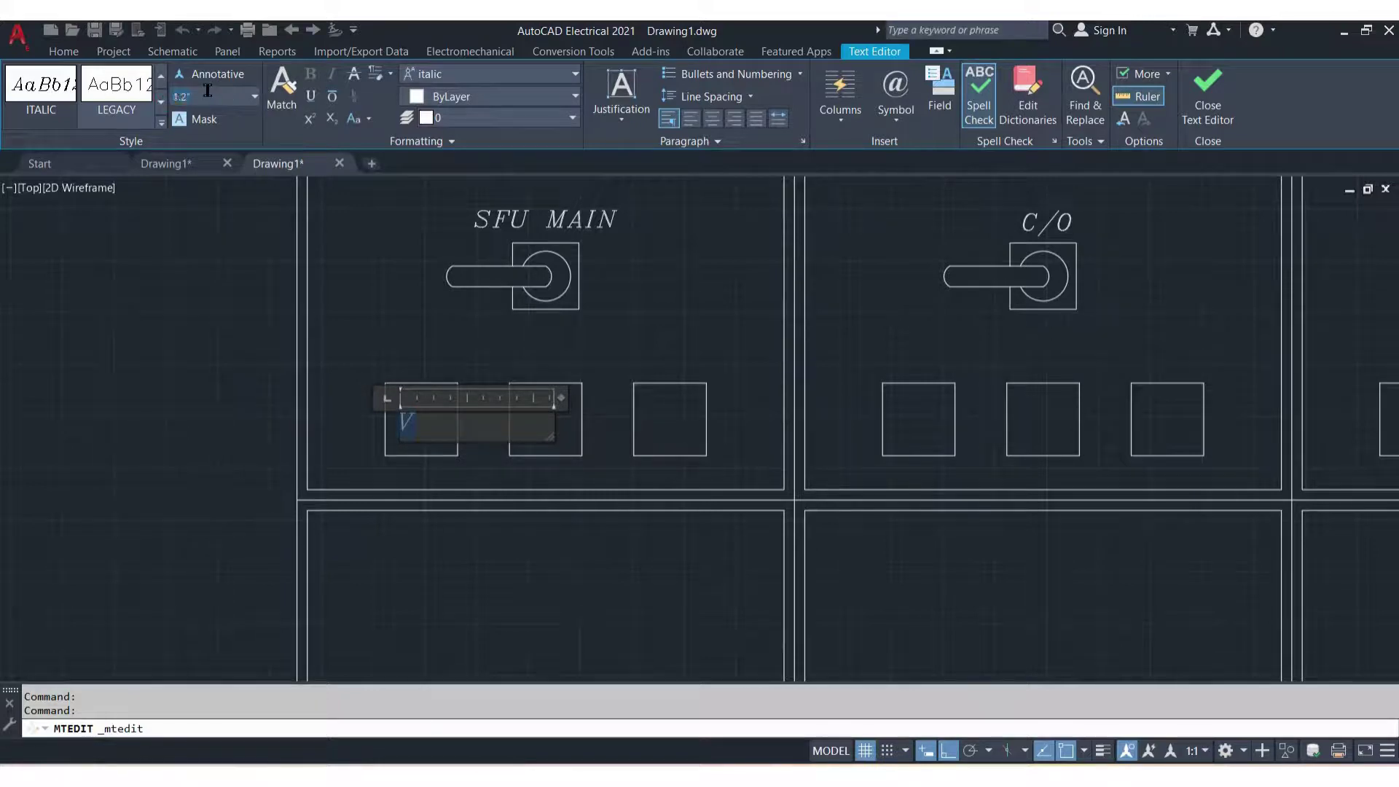
Make the V label 1.2" high and grip-move it to the centre of the first square under SFU MAIN
key("Return")
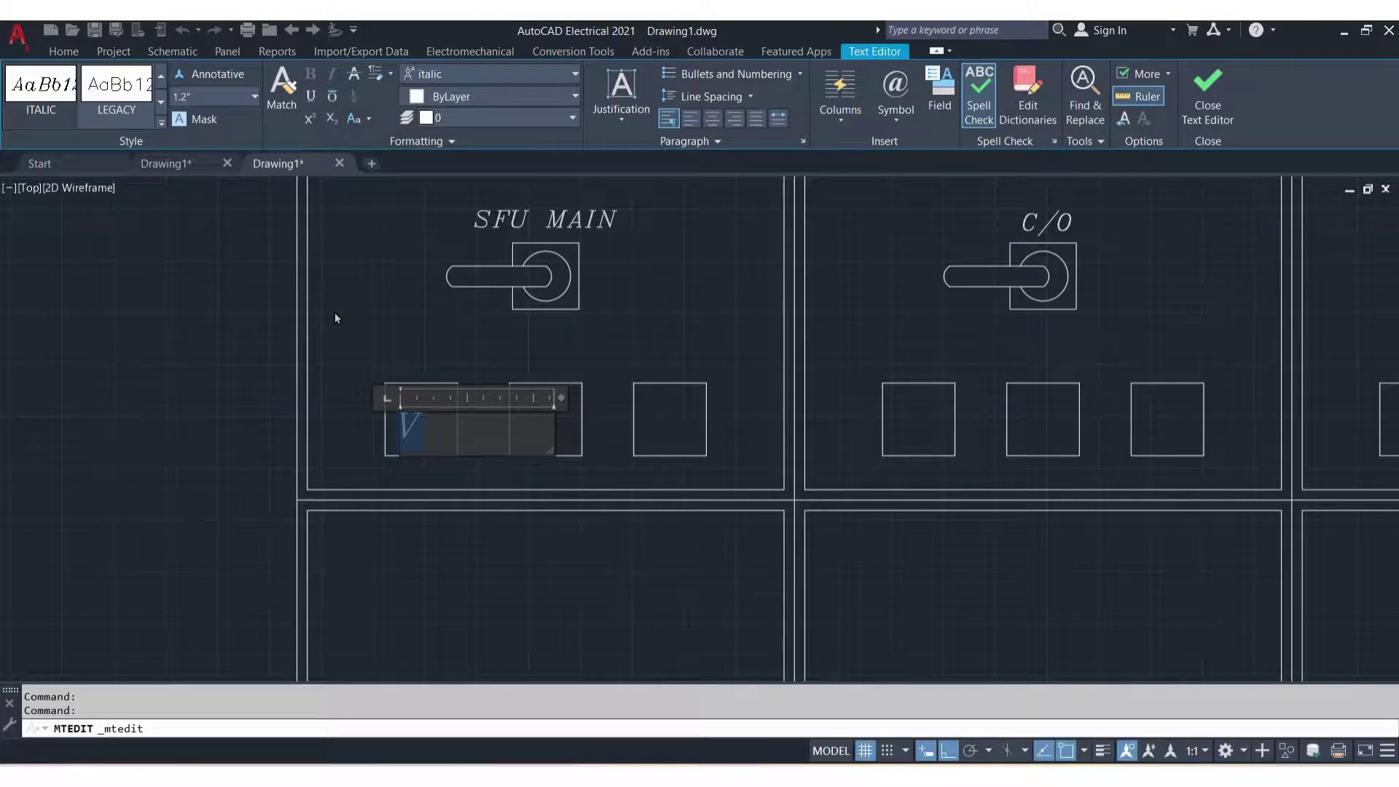
left_click(336, 318)
left_click(403, 433)
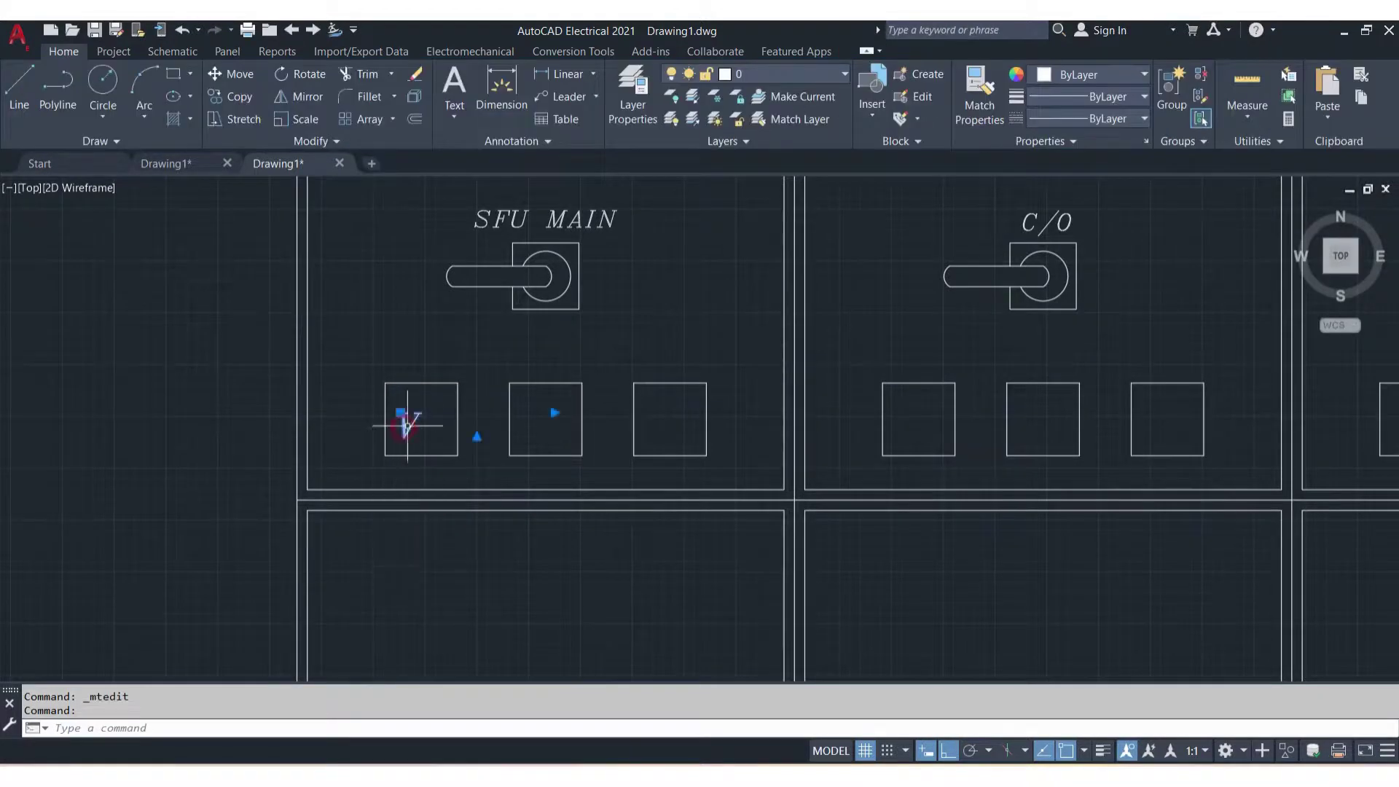
left_click(400, 412)
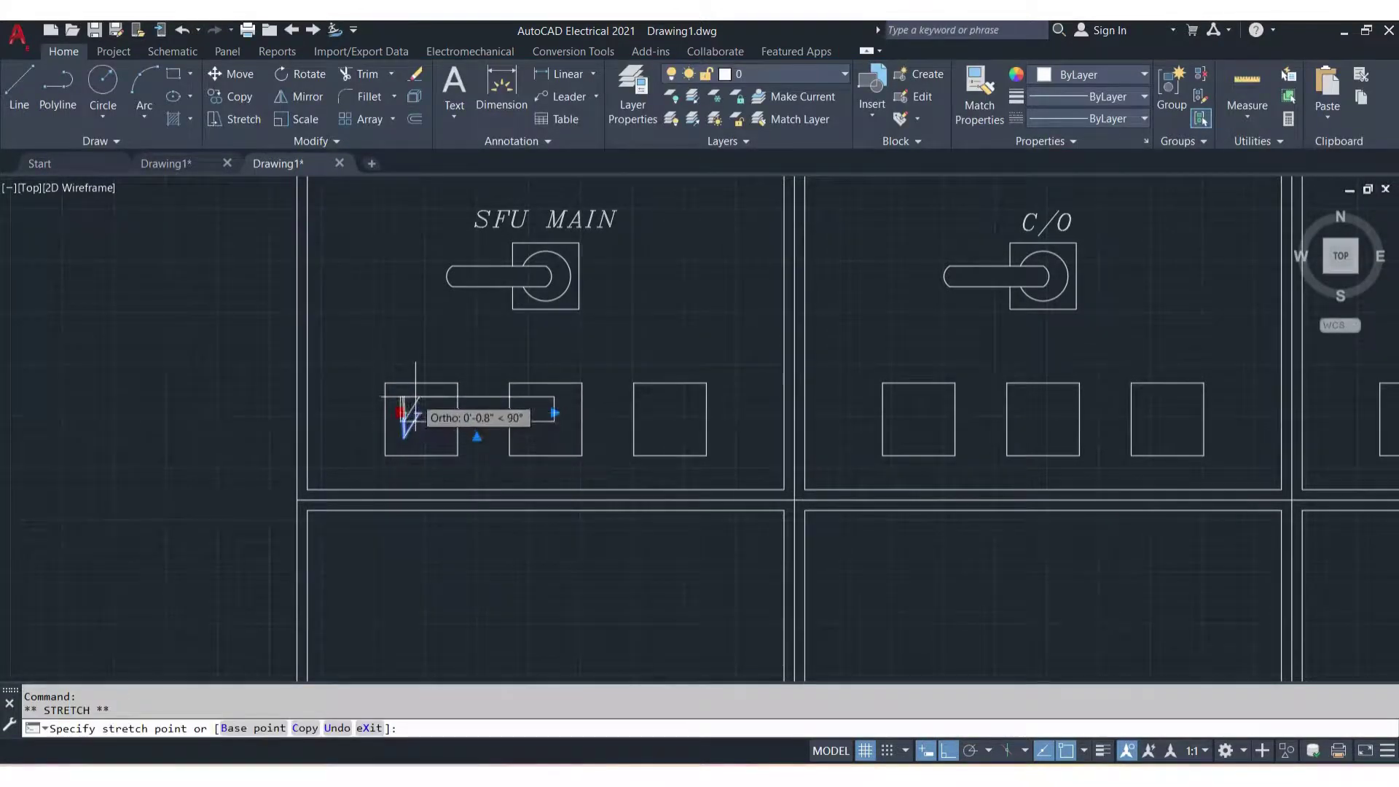
left_click(947, 749)
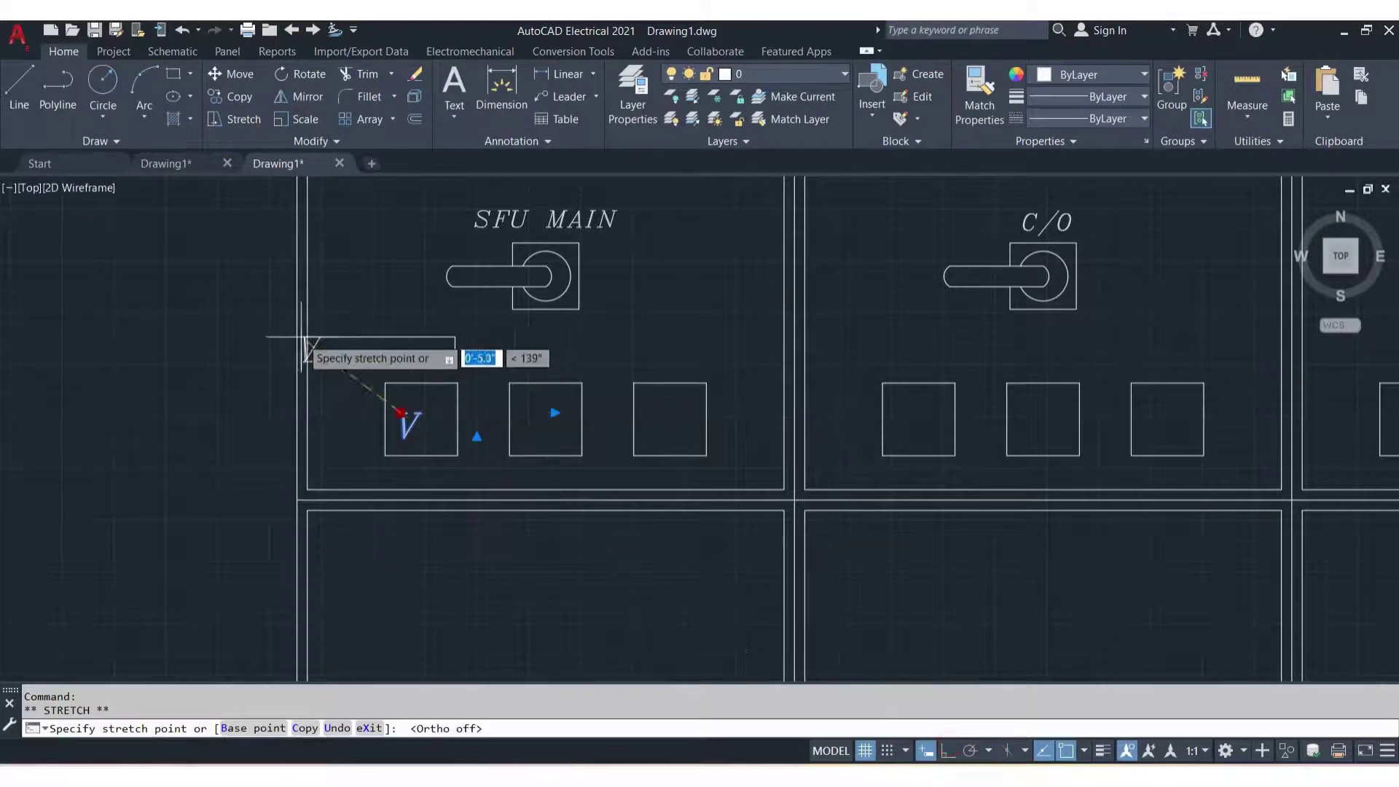
left_click(405, 409)
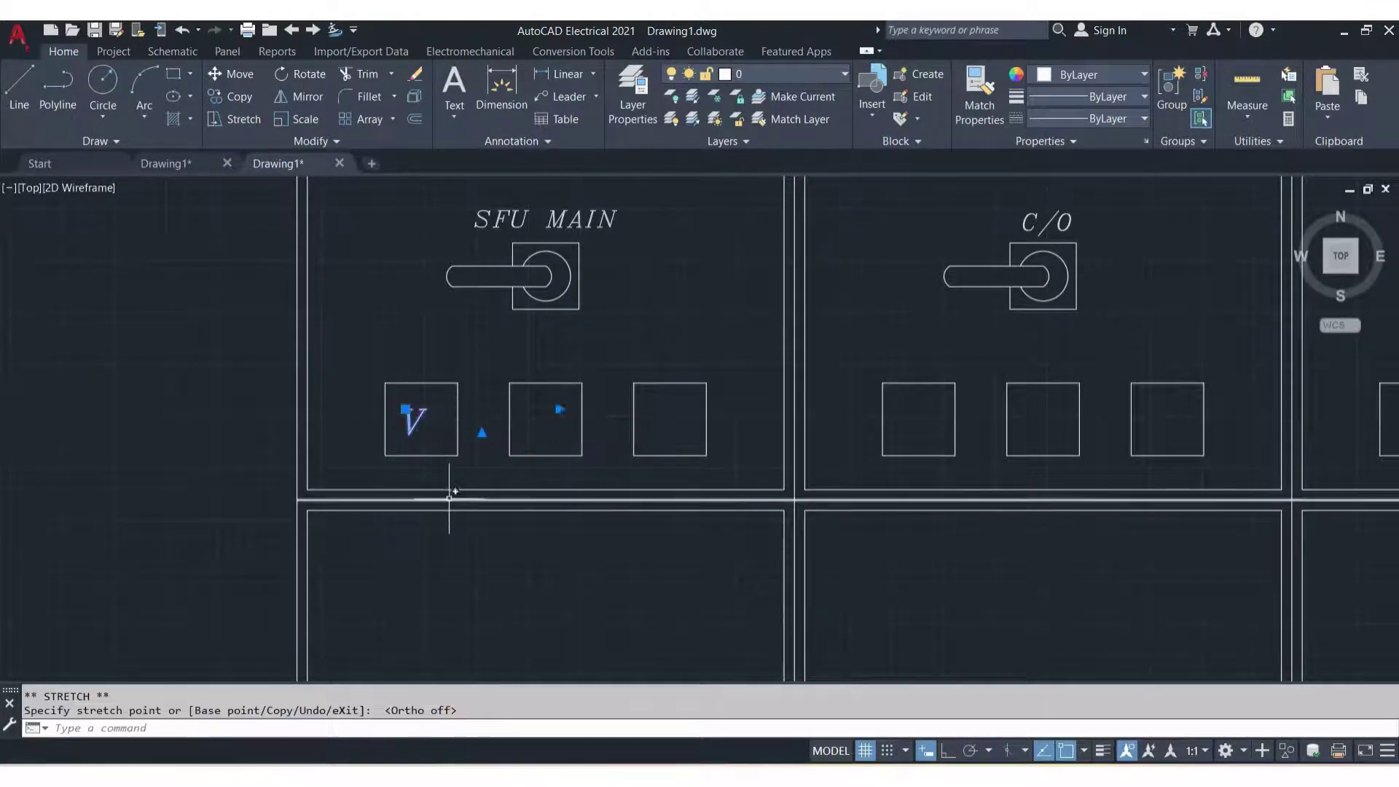
left_click(401, 398)
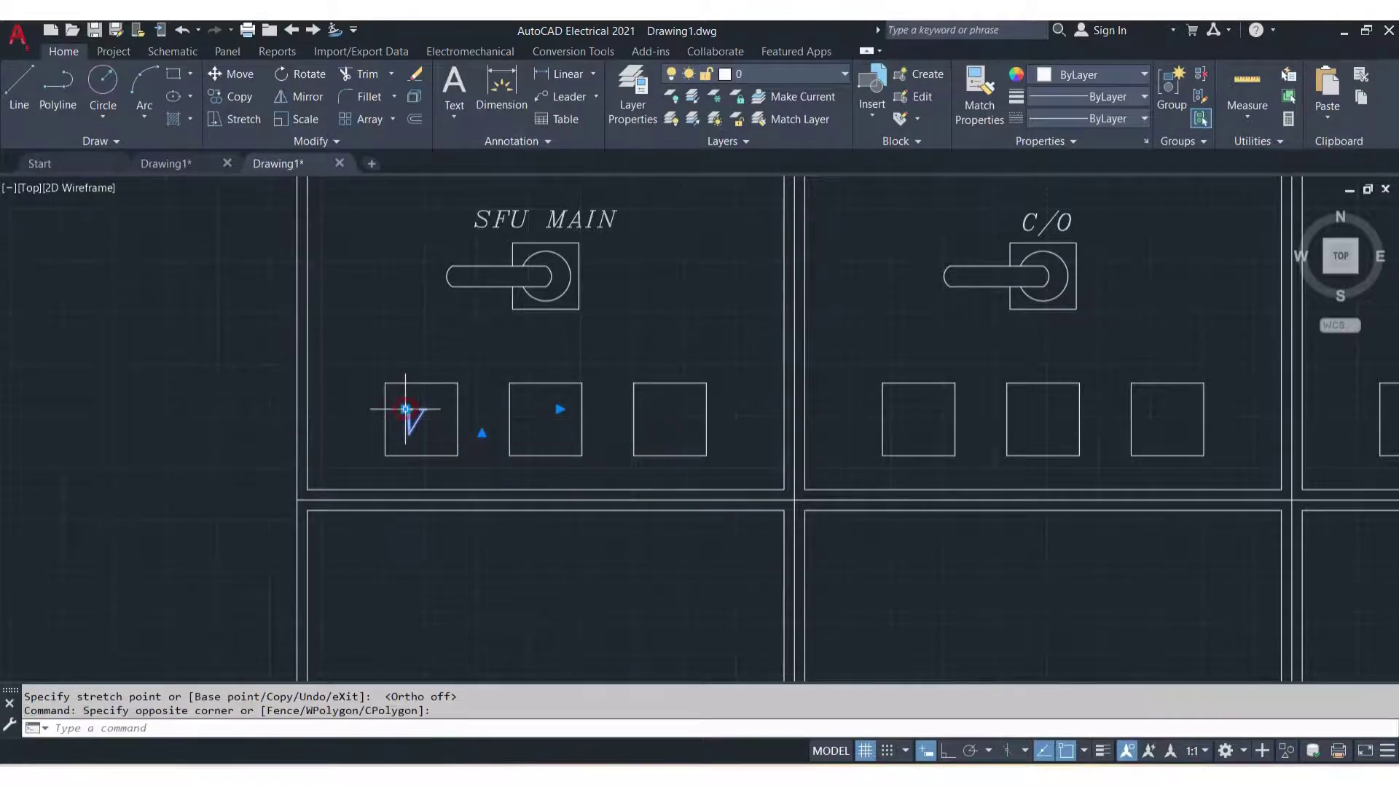
left_click(405, 409)
left_click(413, 410)
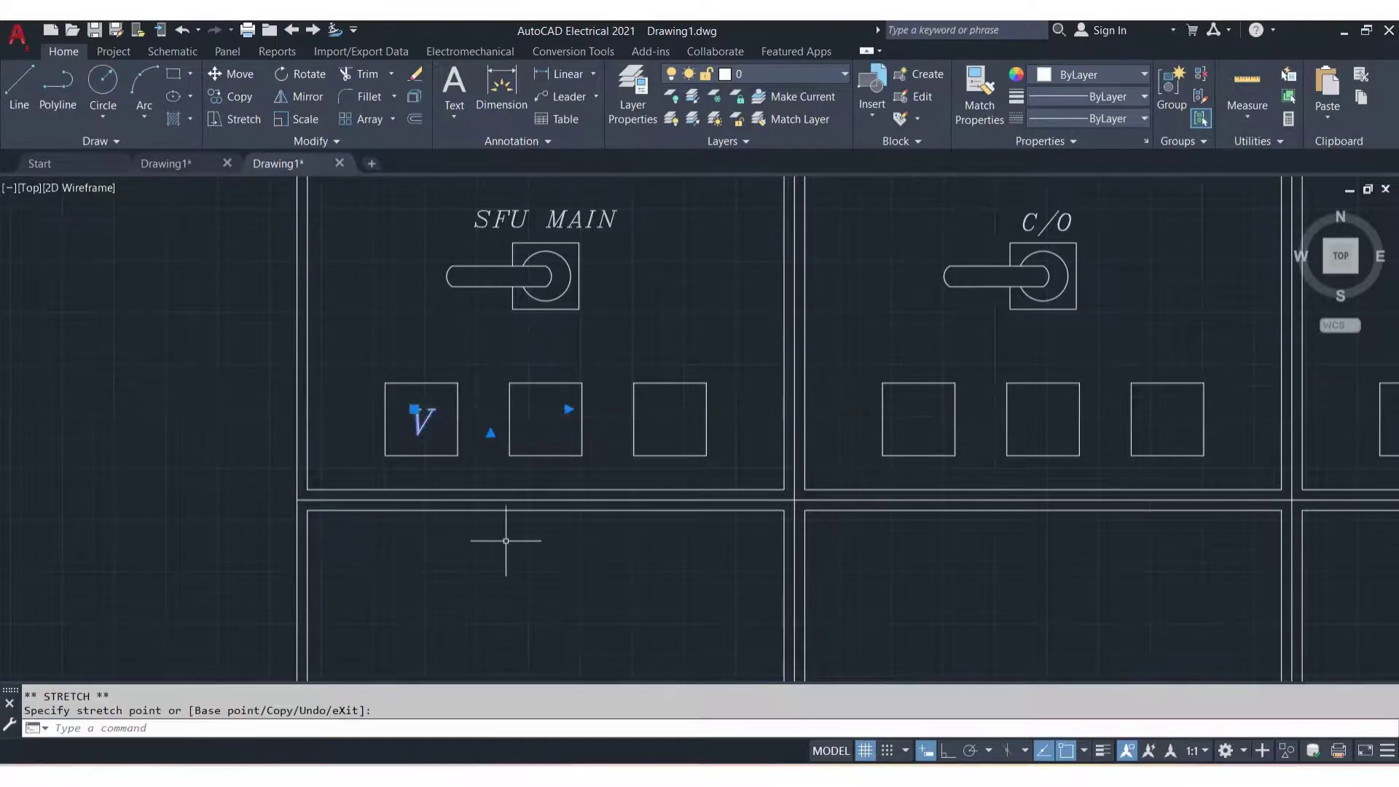
key("Escape")
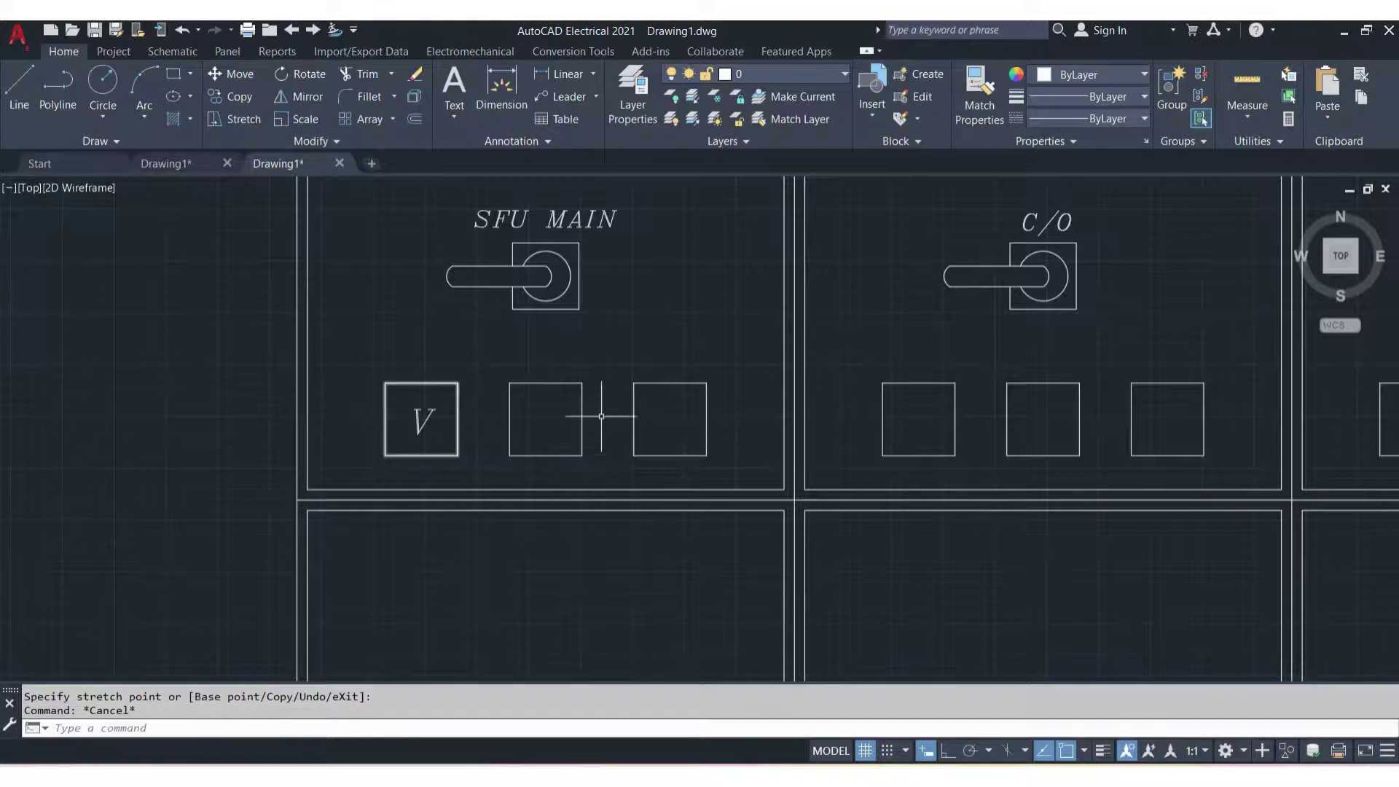
Draw a 6' by 2' rectangle in the space below the panel's base
scroll(1015, 406, "down", 4)
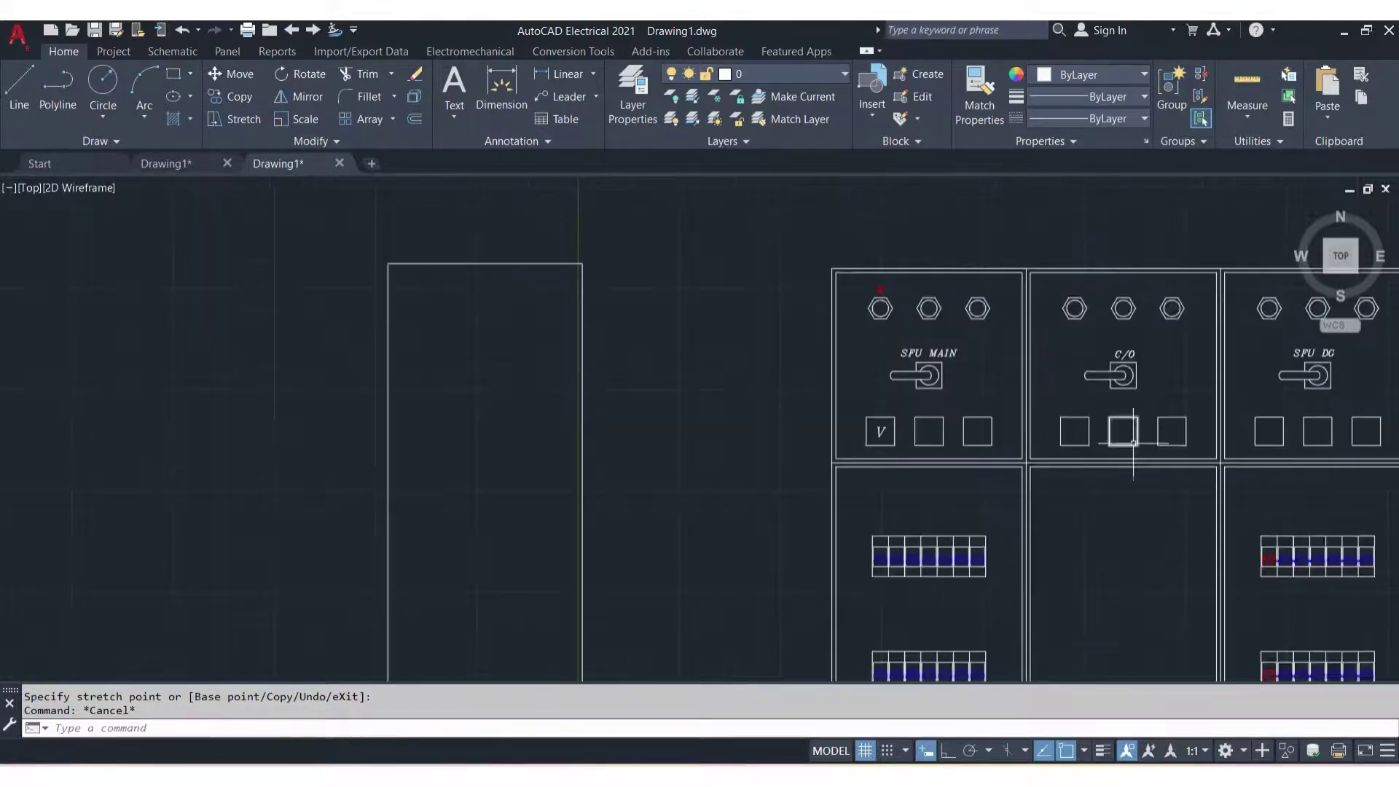
middle_click_drag(1115, 428, 609, 428)
scroll(561, 425, "down", 2)
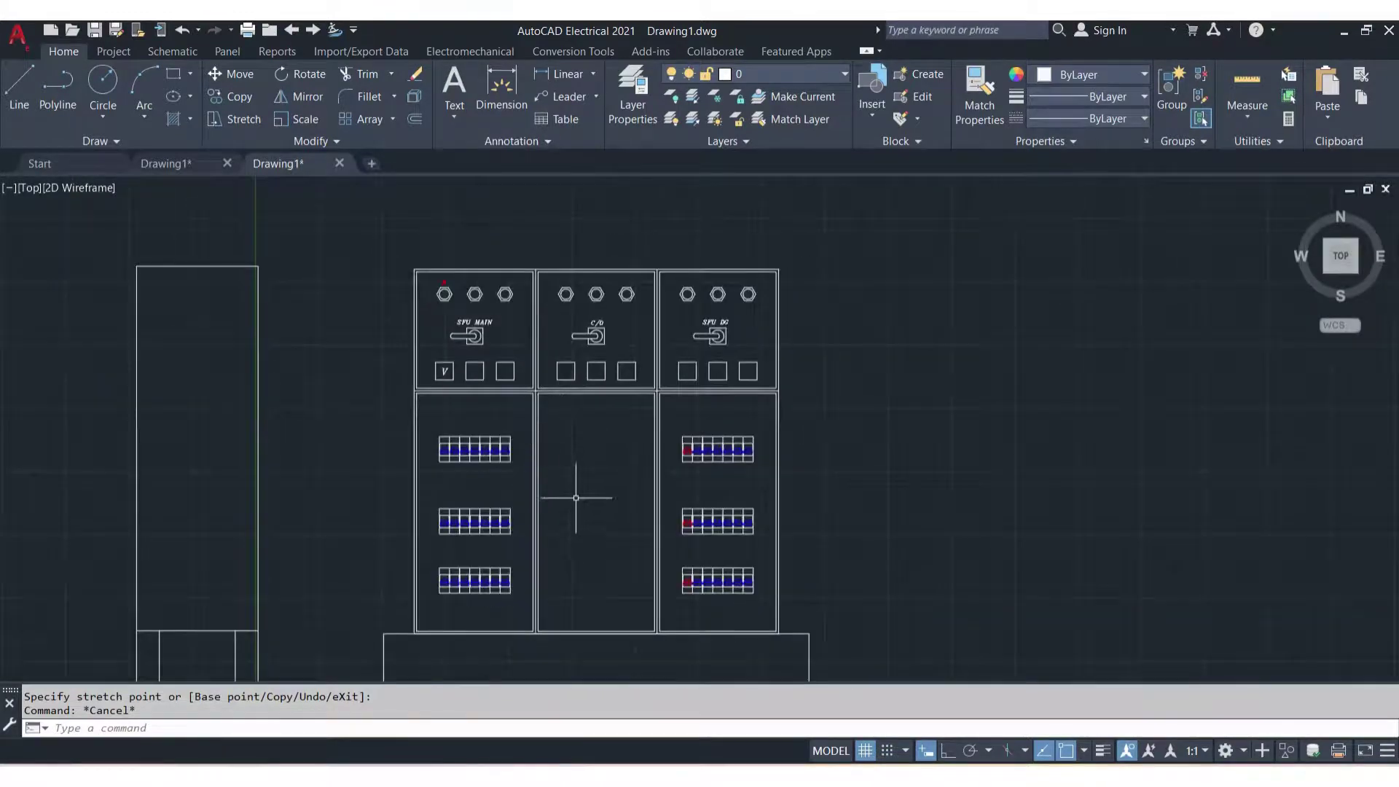
middle_click_drag(576, 498, 622, 444)
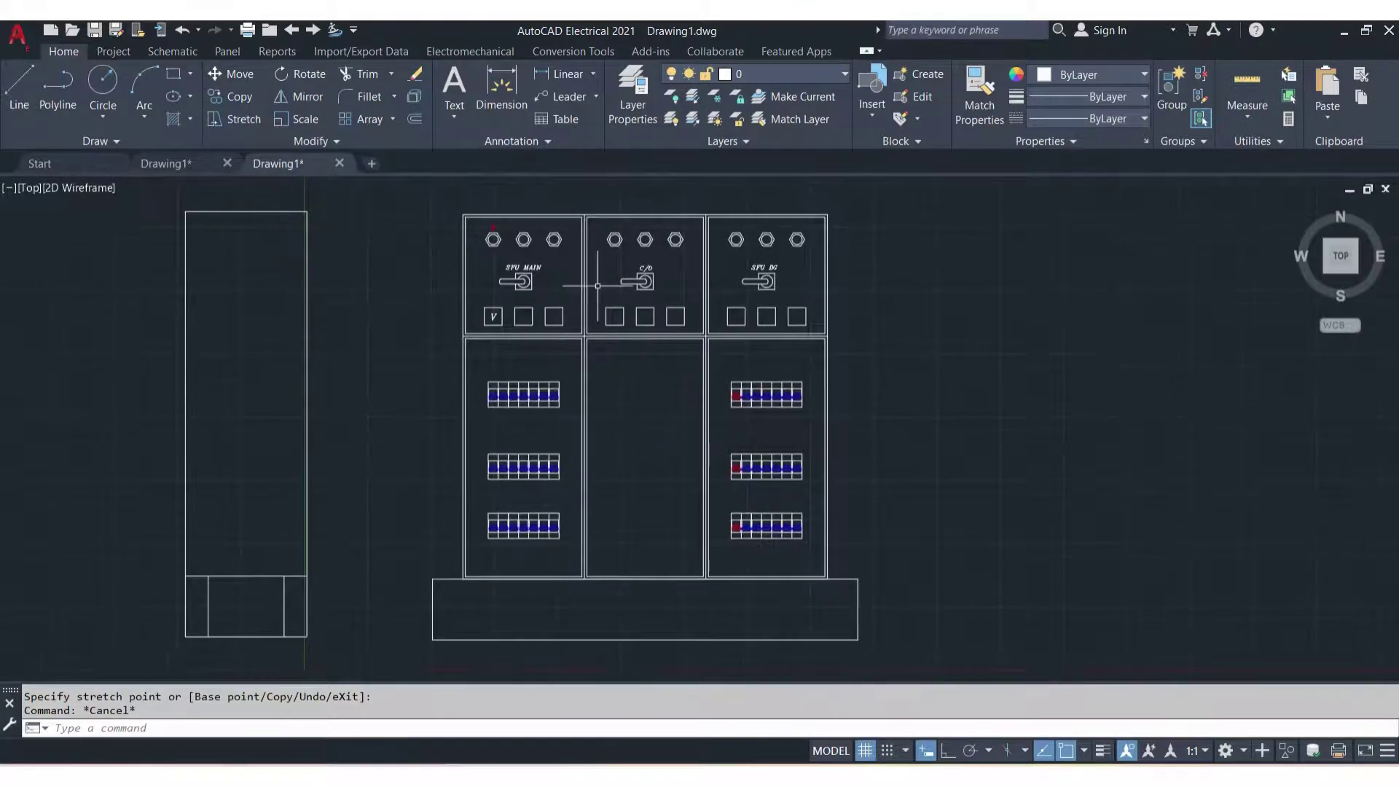
middle_click_drag(744, 408, 802, 234)
type("REC")
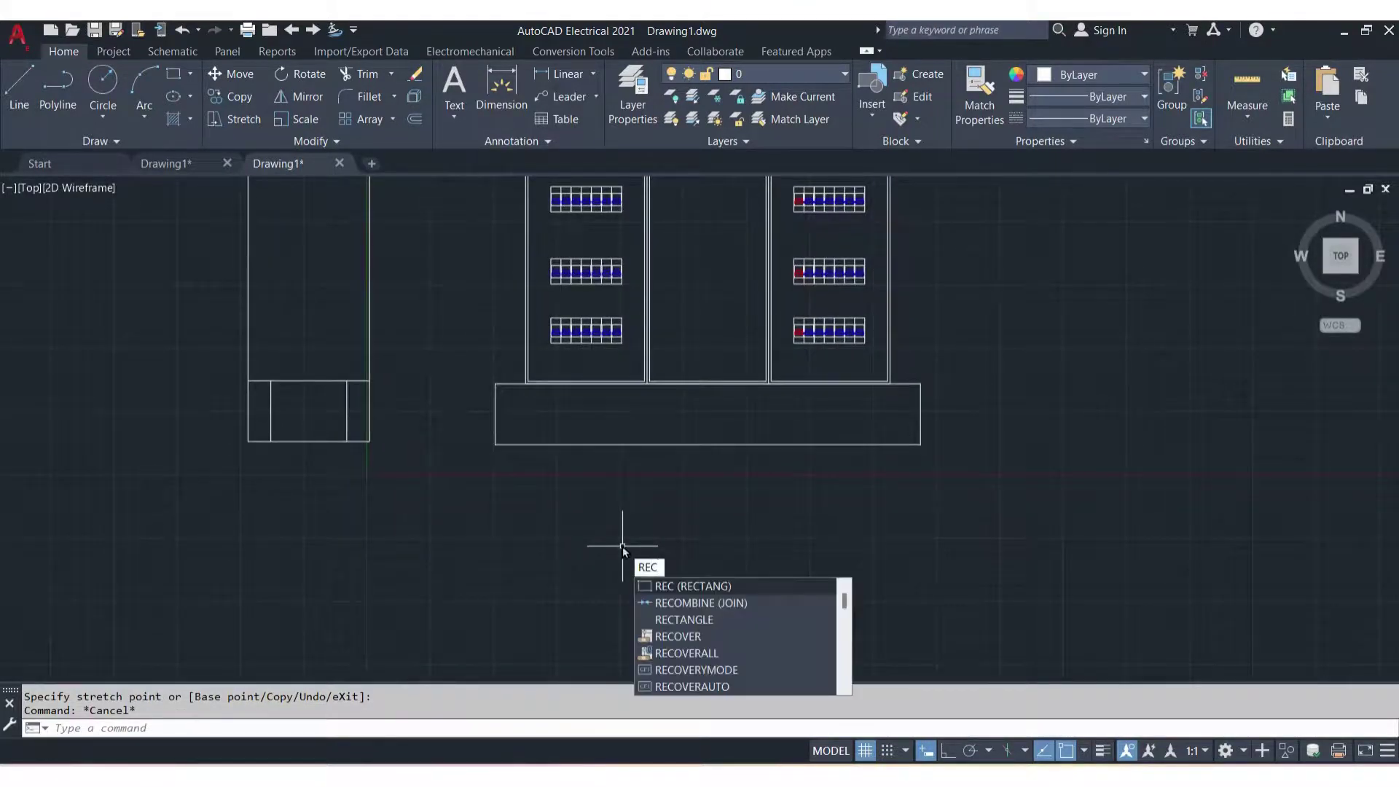
key("Return")
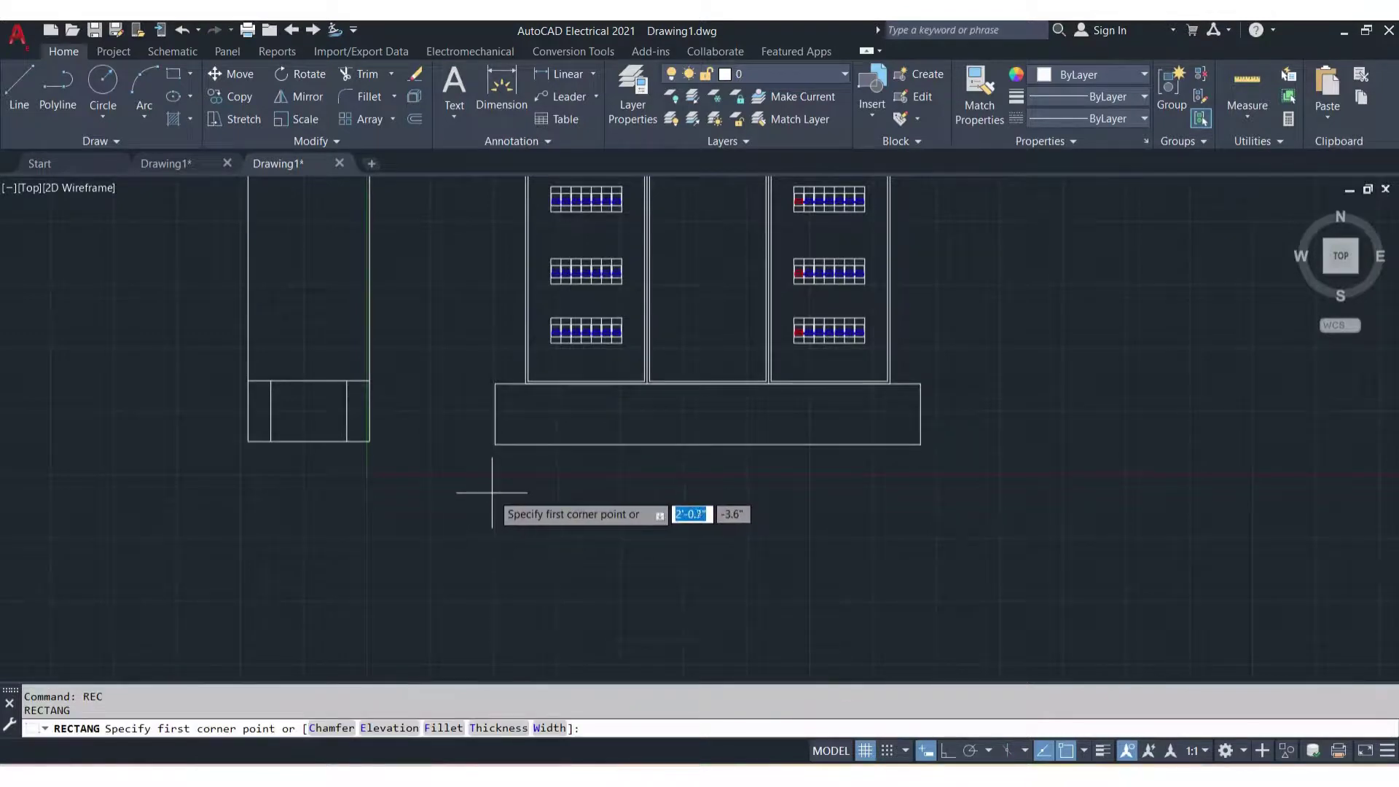
left_click(491, 493)
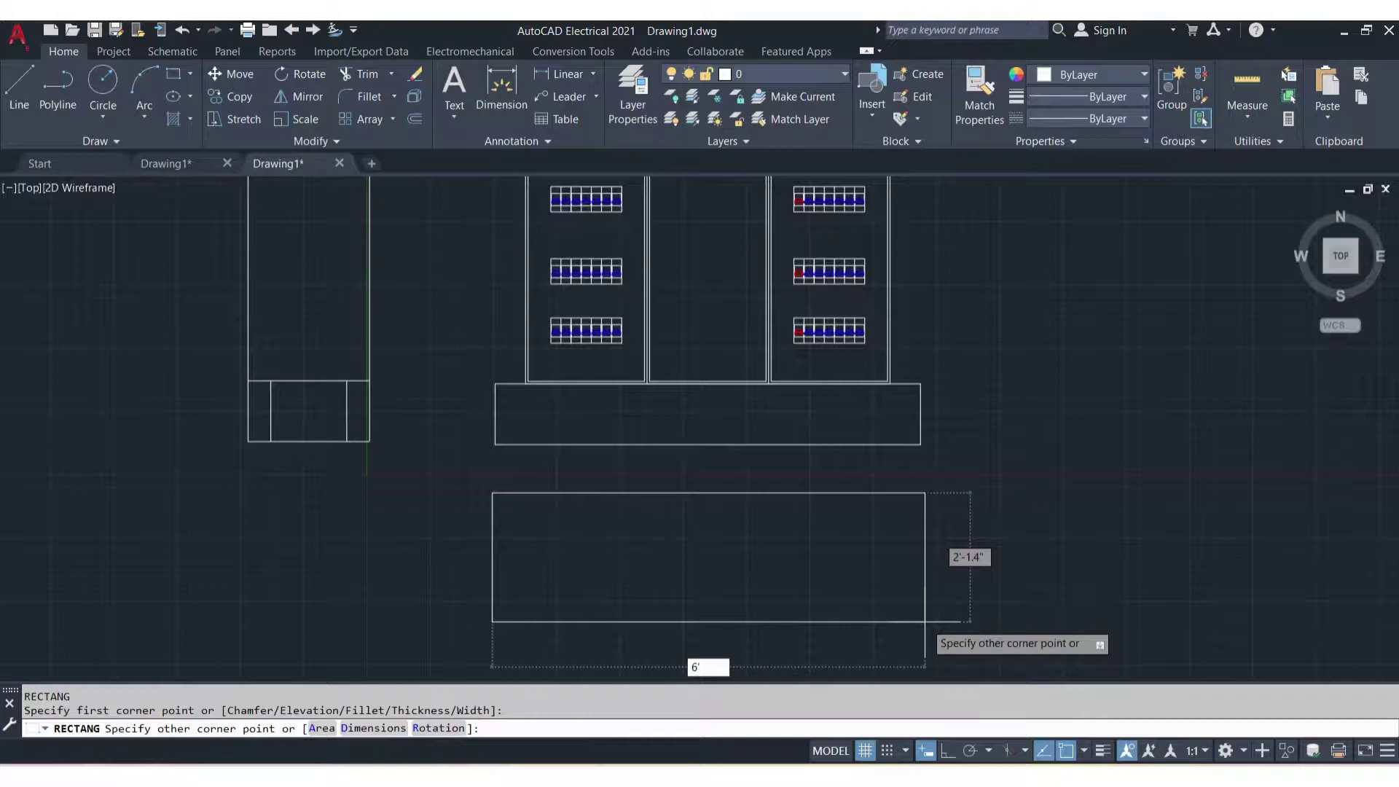
key("Tab")
type("2")
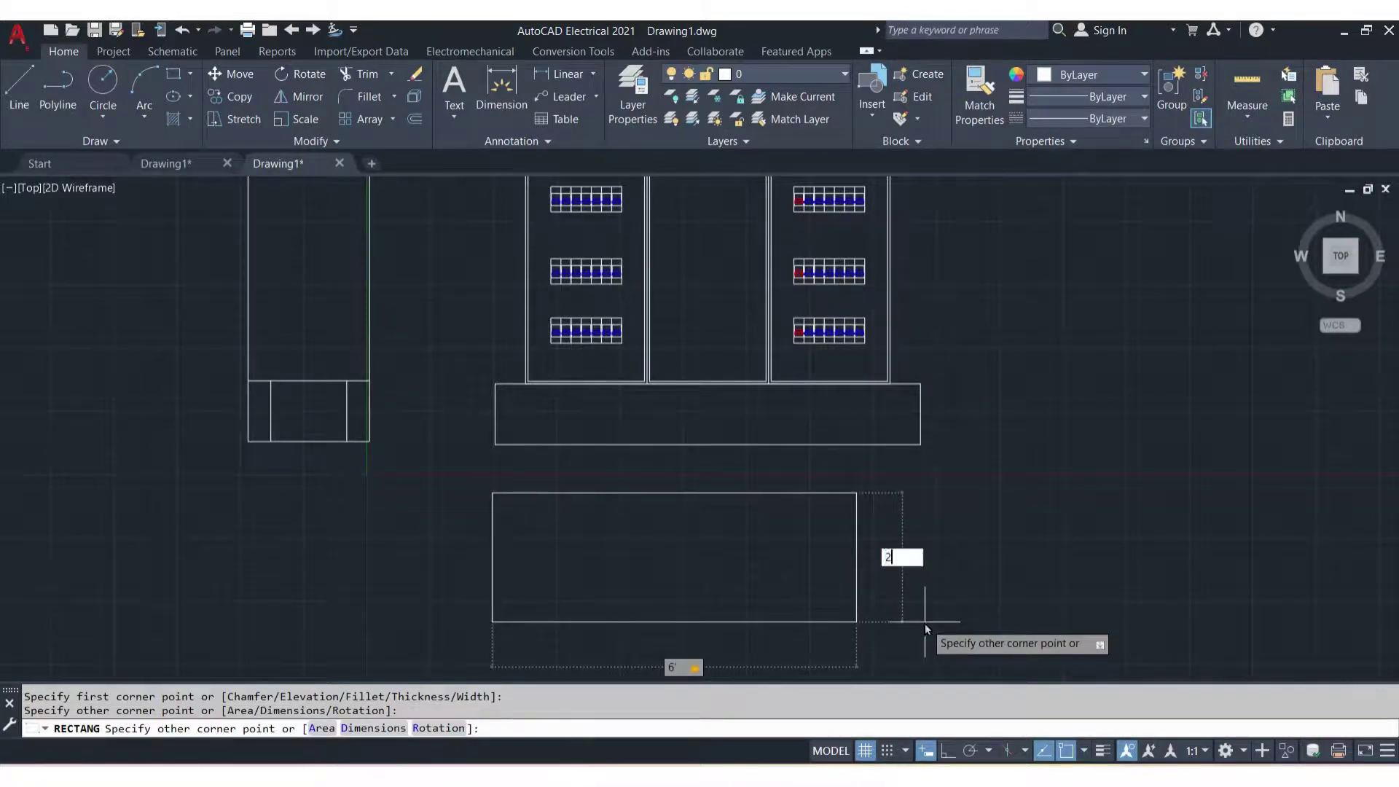
type("'")
key("Return")
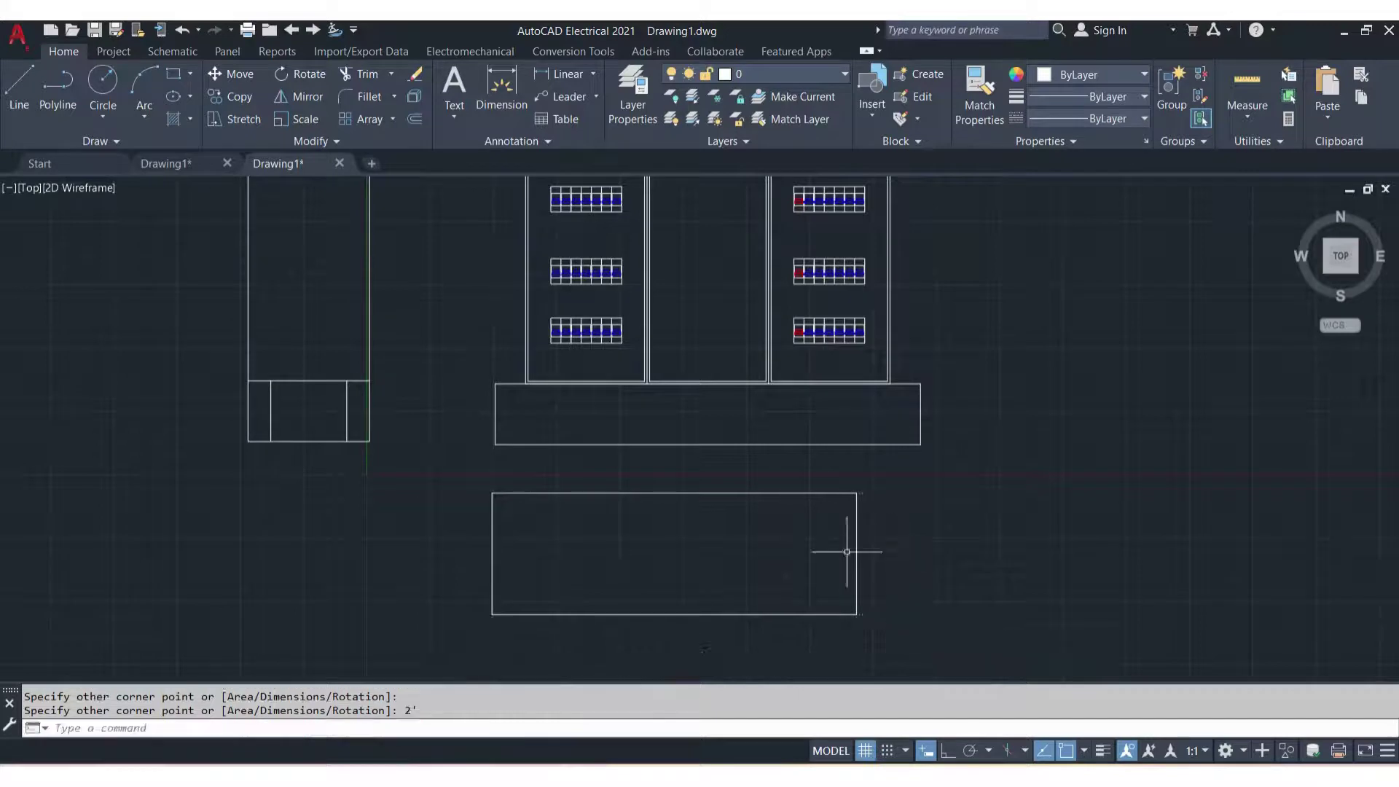
Move the rectangle by its top midpoint so it sits centred under the base
left_click(880, 602)
left_click(610, 546)
type("m")
key("Return")
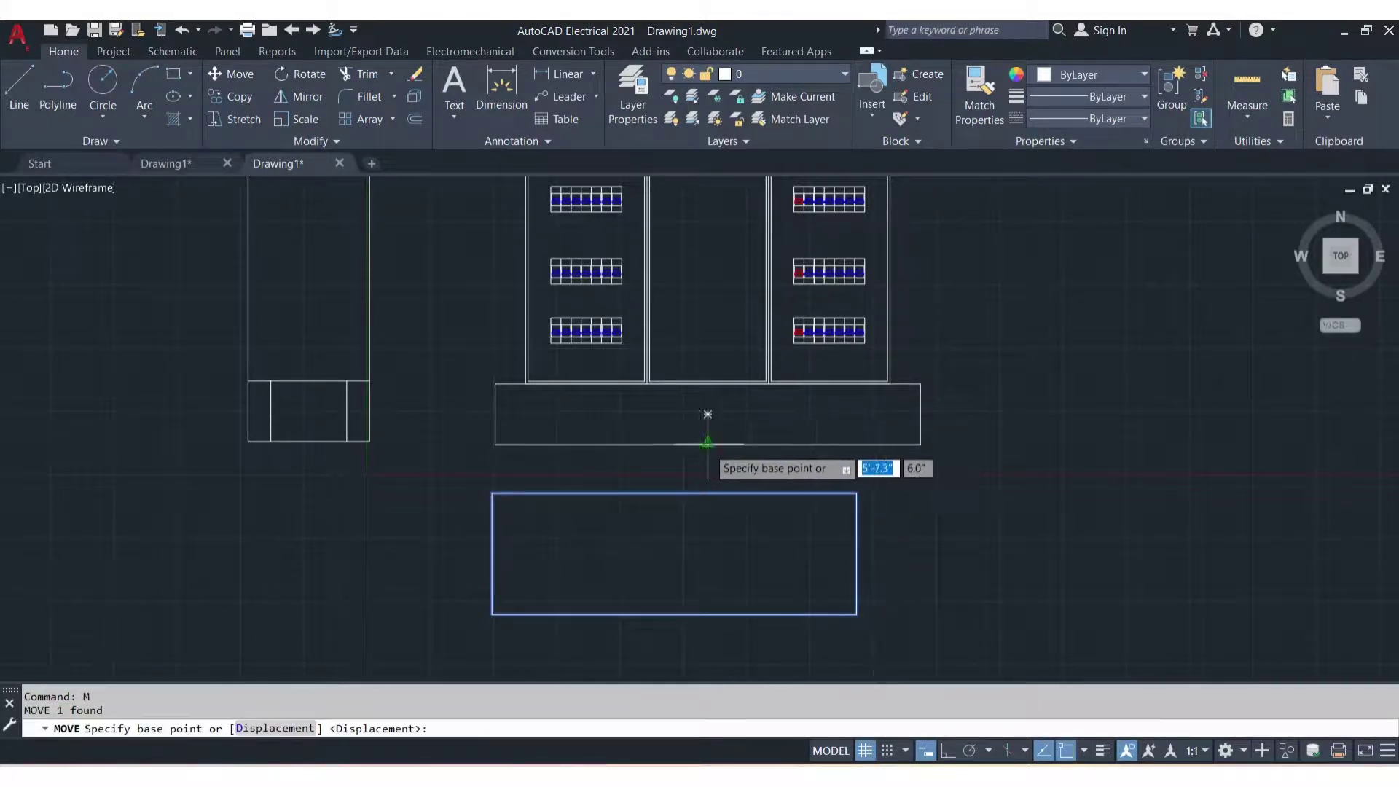
left_click(673, 493)
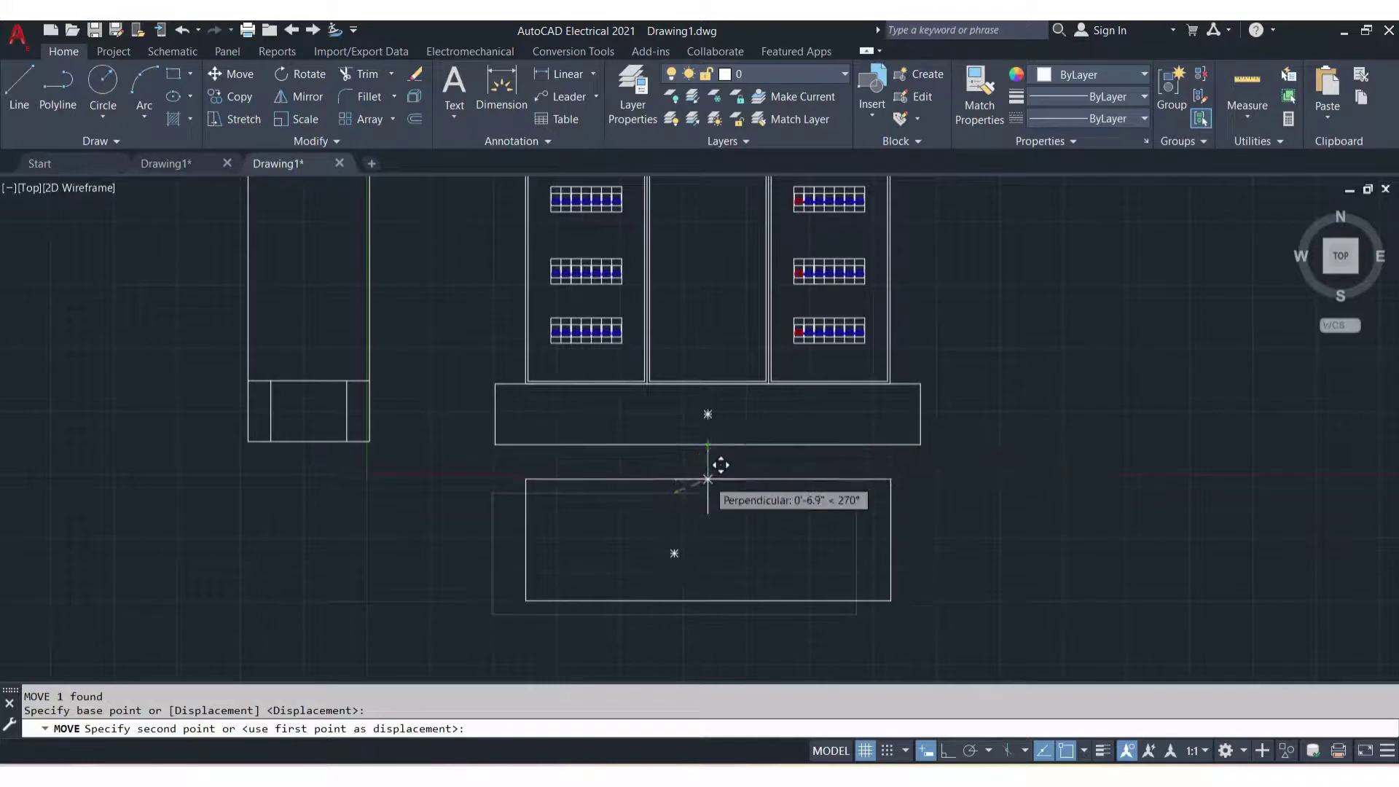
left_click(707, 478)
type("RE")
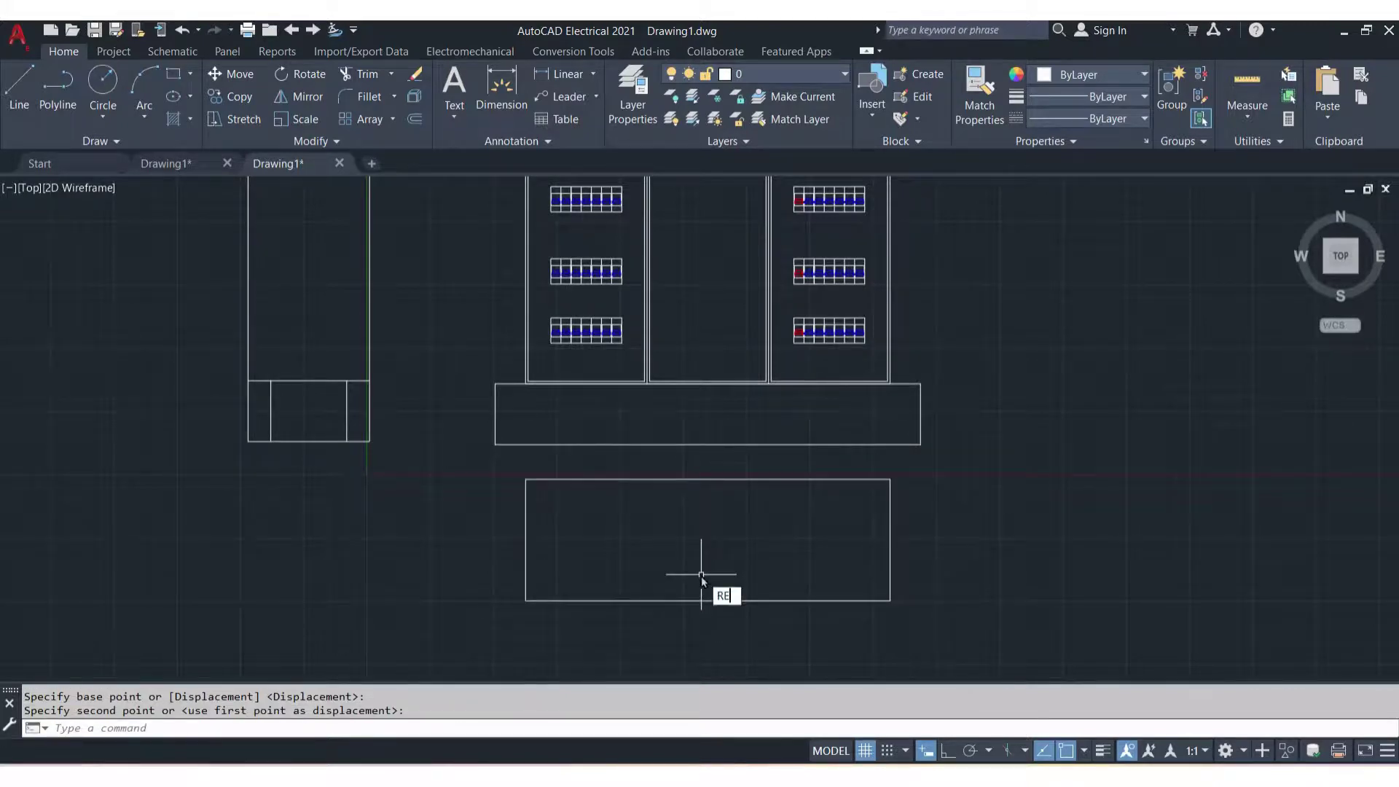
Draw a 1'-10" square inside the large lower rectangle
type("C")
key("Return")
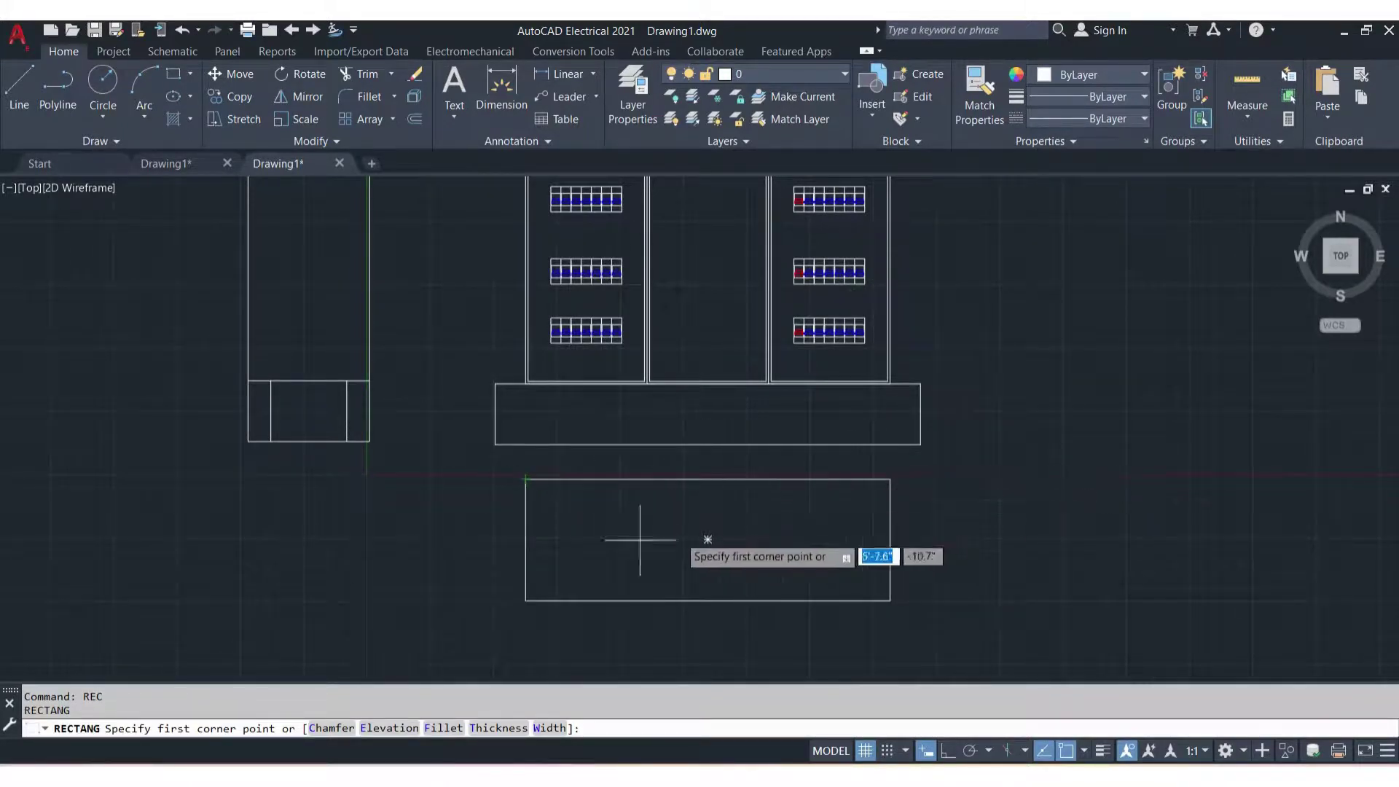
left_click(531, 488)
type("1'")
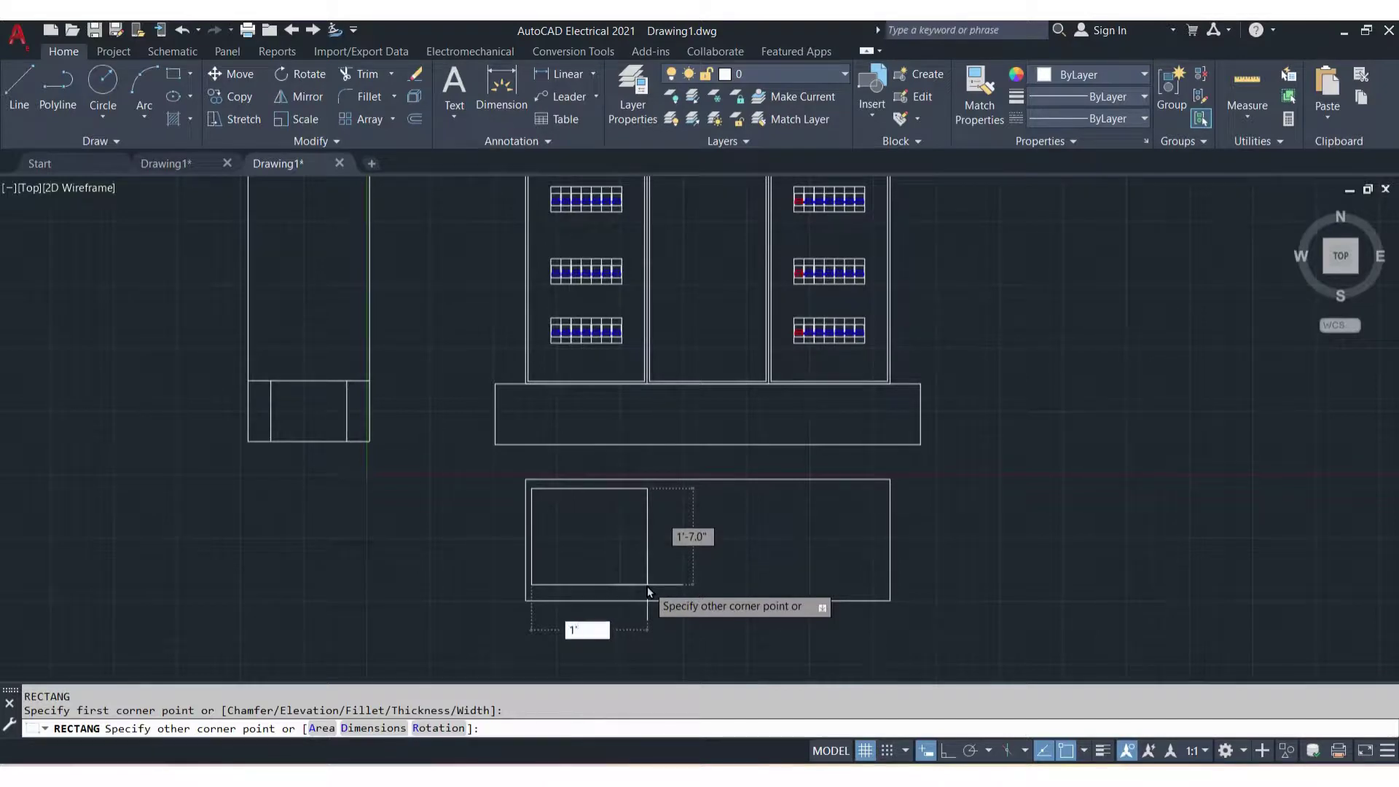
type("10")
key("Tab")
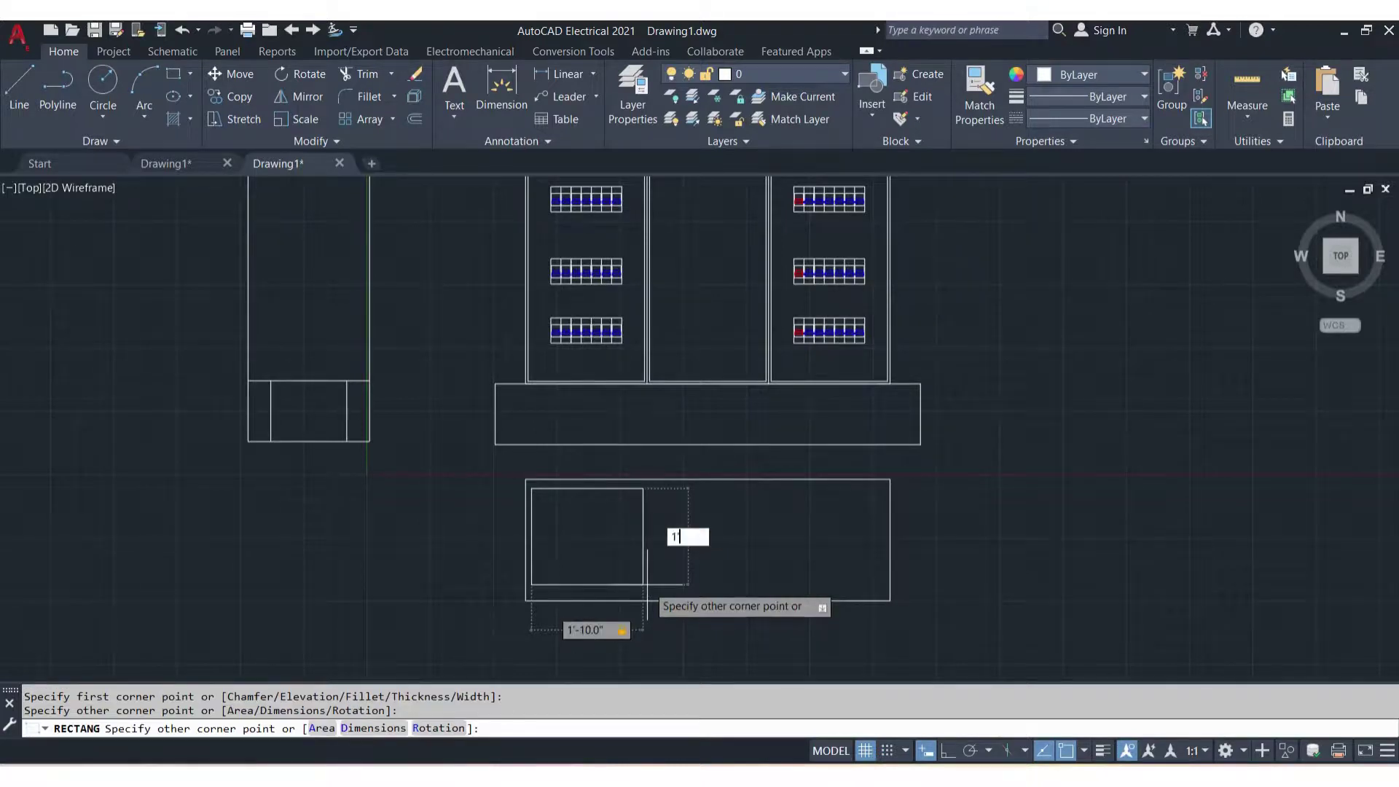
type("'10\"")
key("Return")
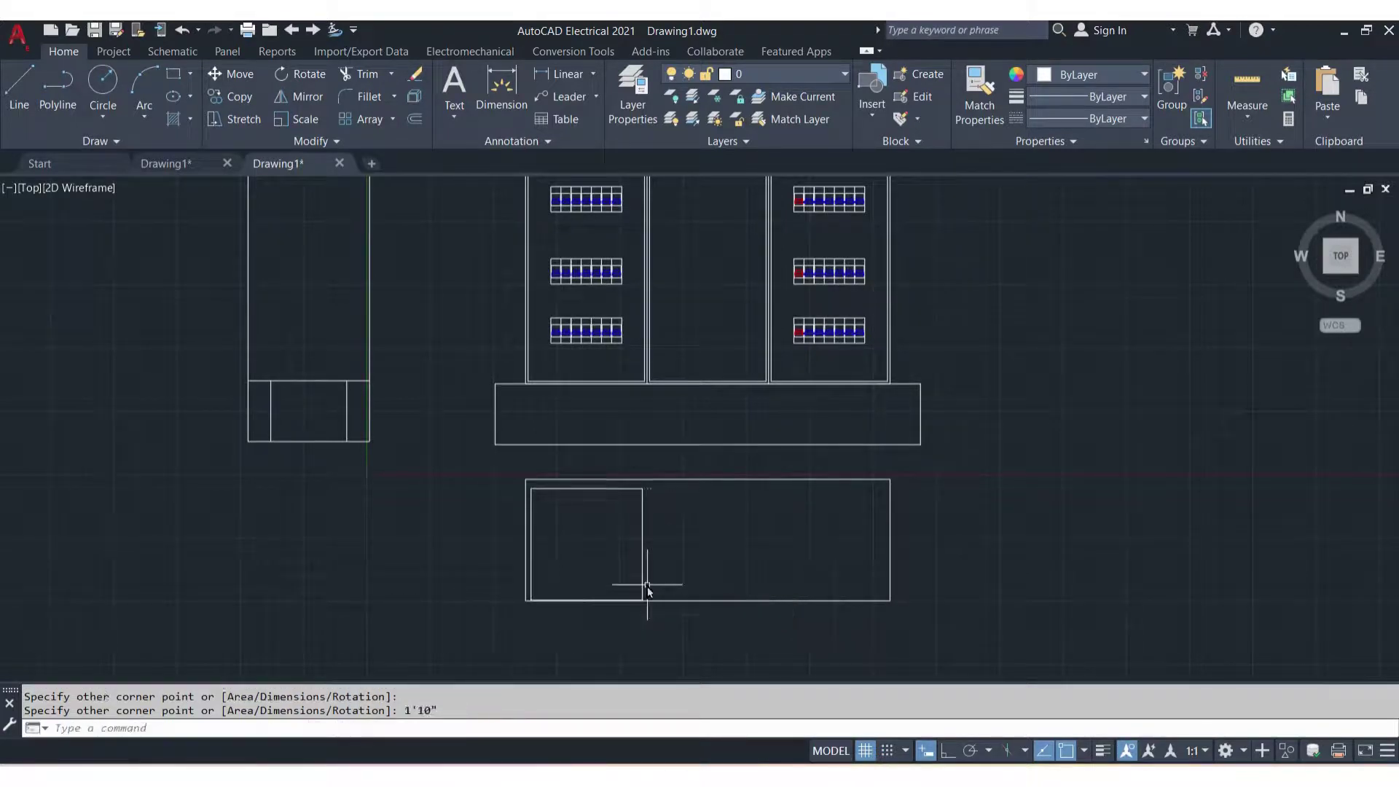
Move the 1'-10" square into place near the rectangle's left end and select it
left_click(654, 576)
left_click(545, 542)
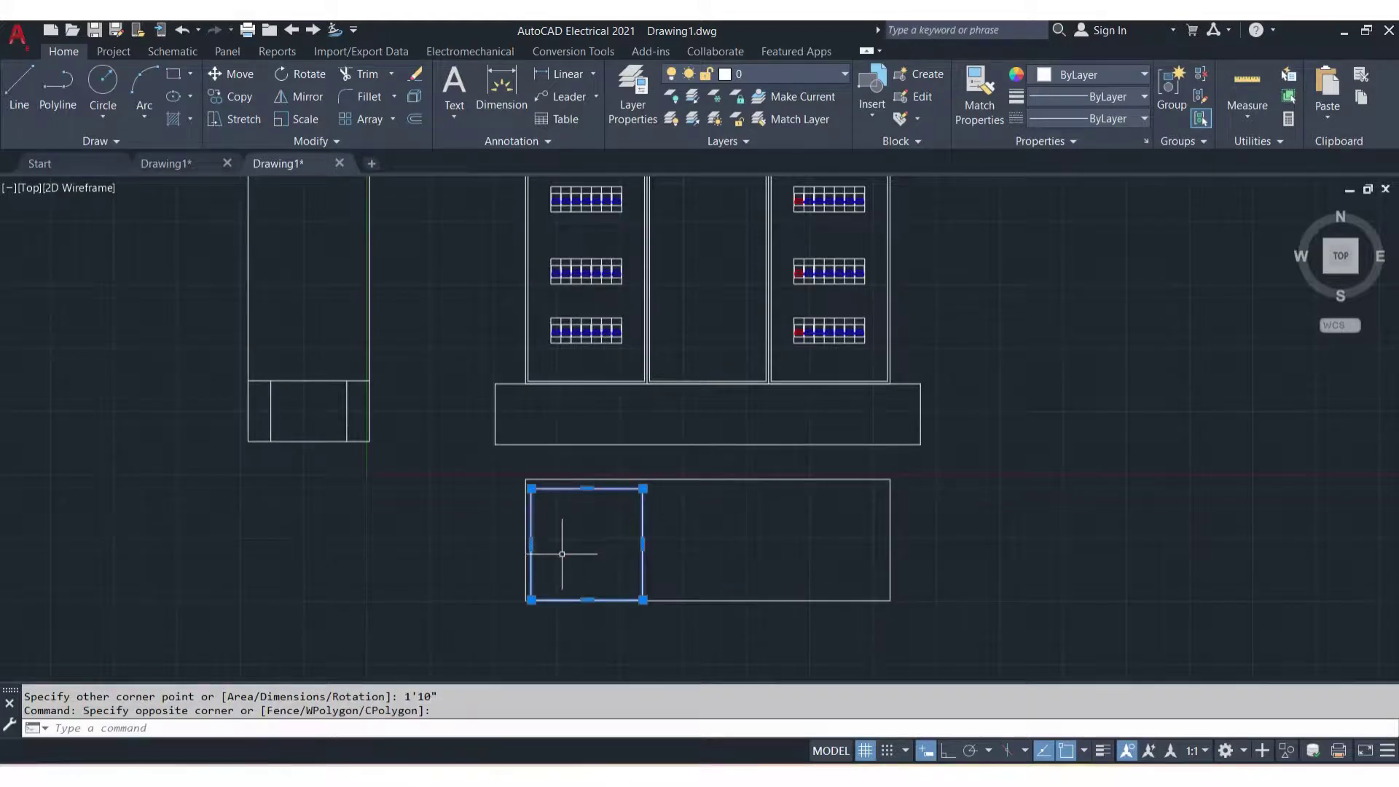
type("m")
key("Return")
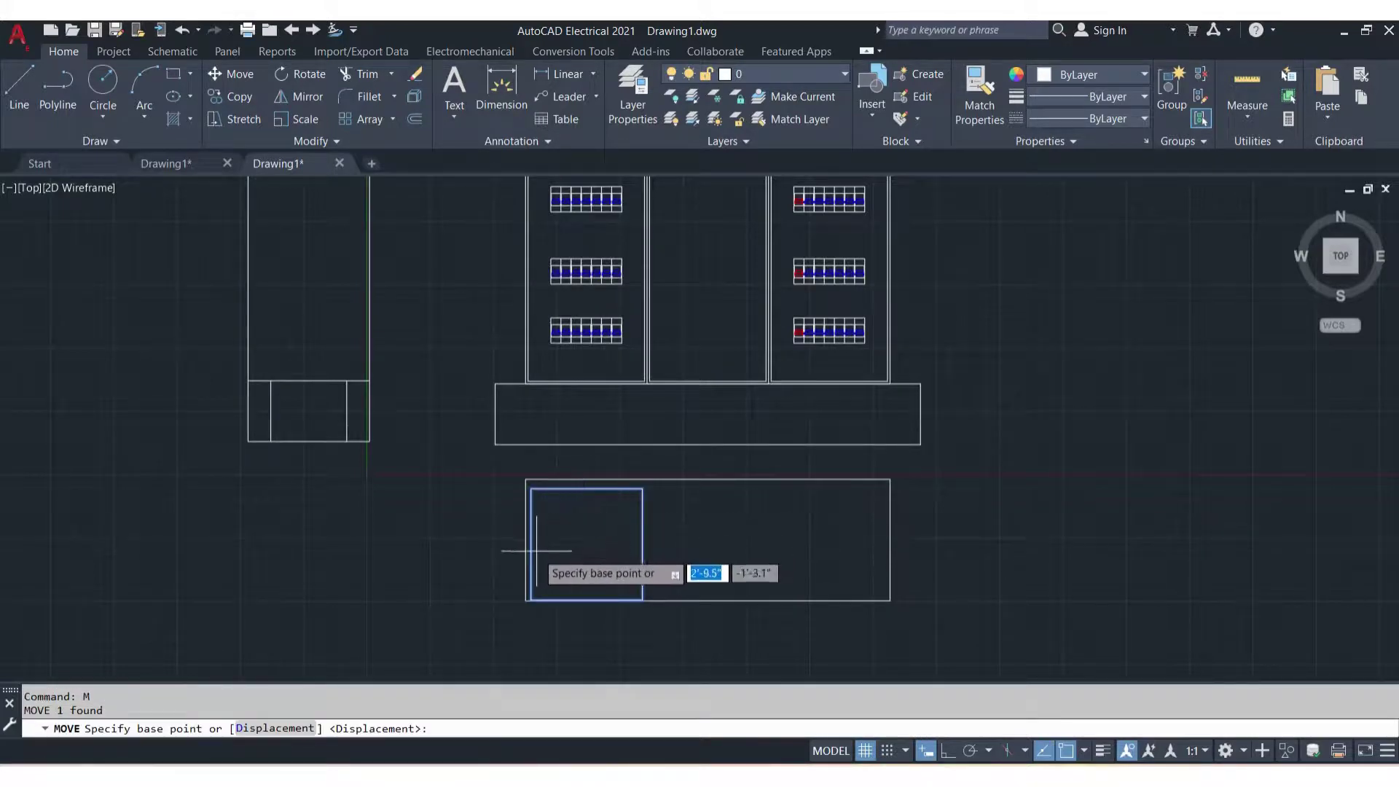
left_click(532, 543)
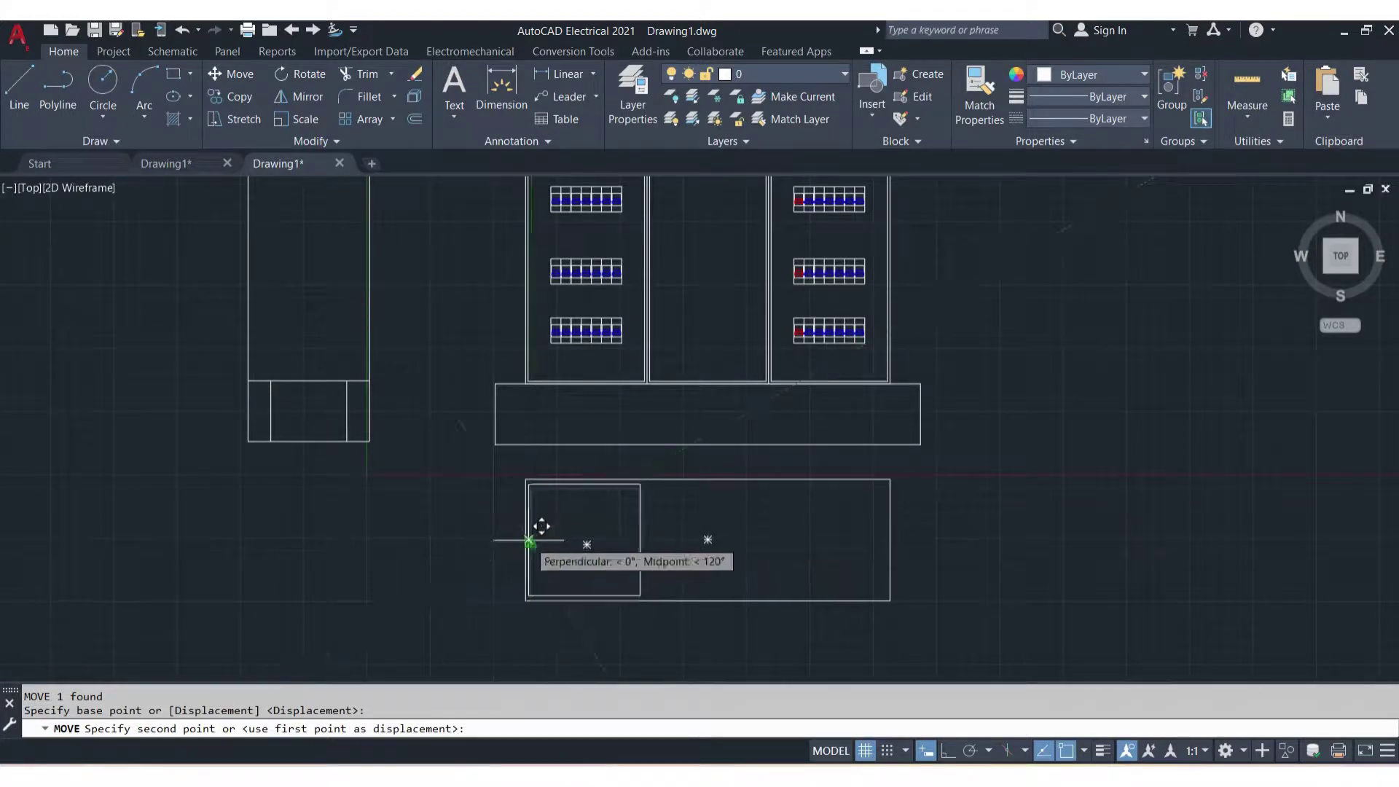
scroll(531, 539, "up", 4)
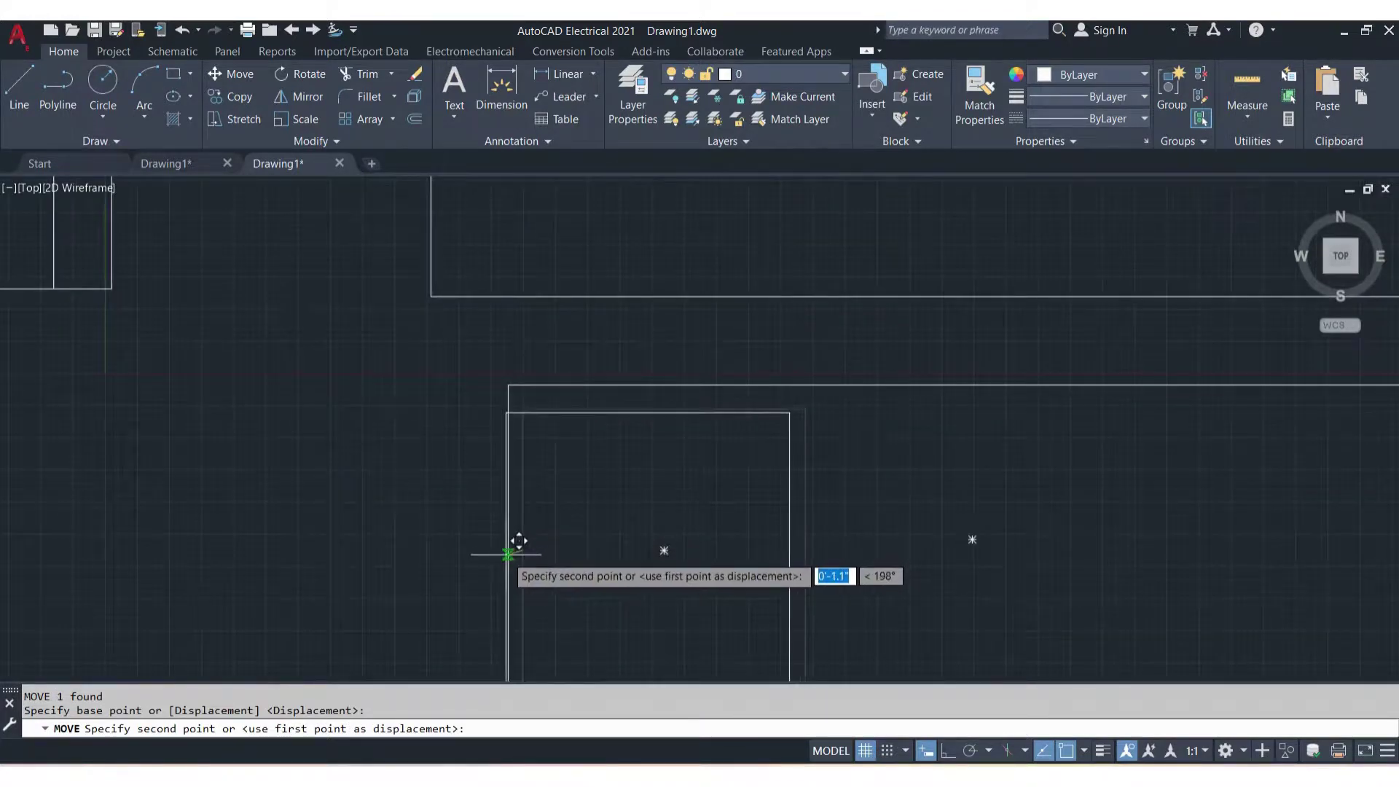
scroll(510, 546, "up", 2)
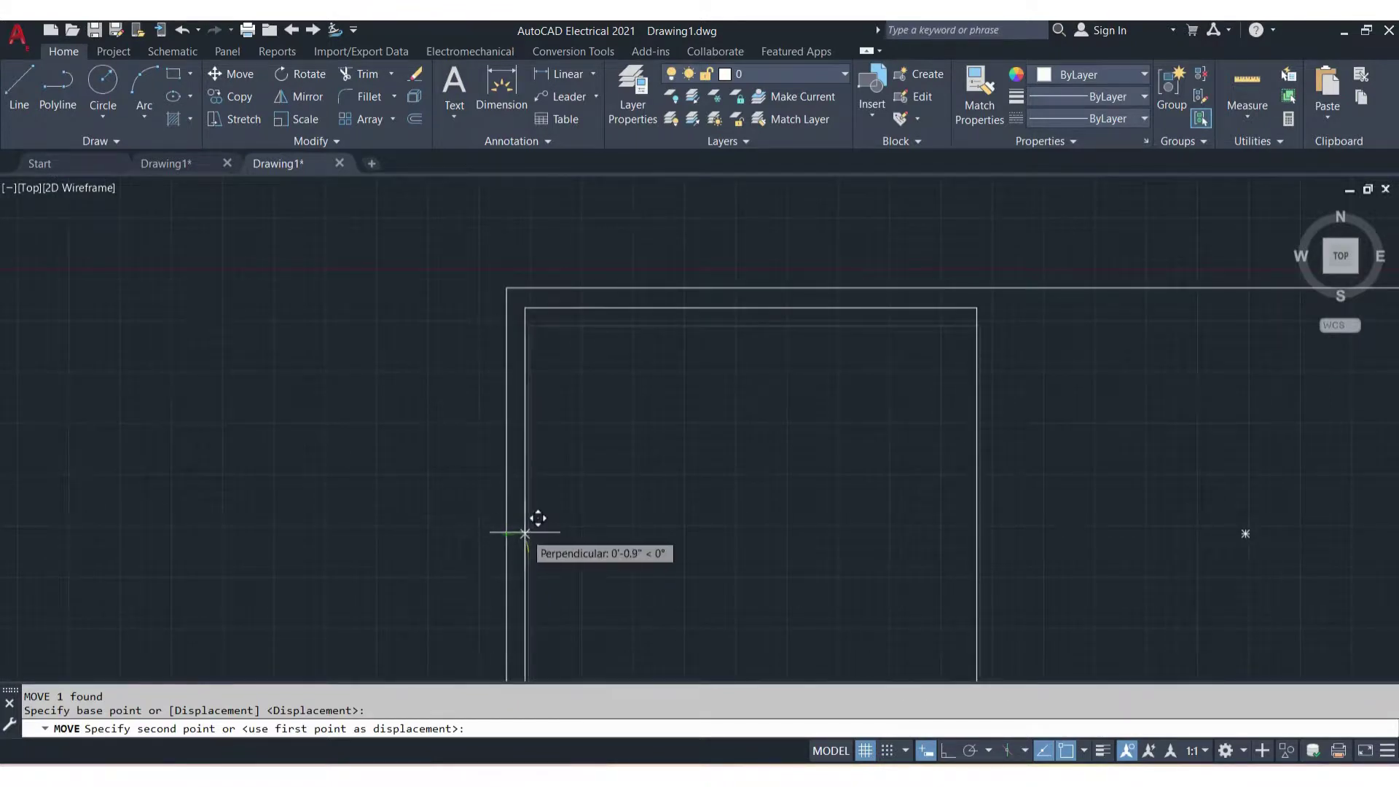
left_click(529, 531)
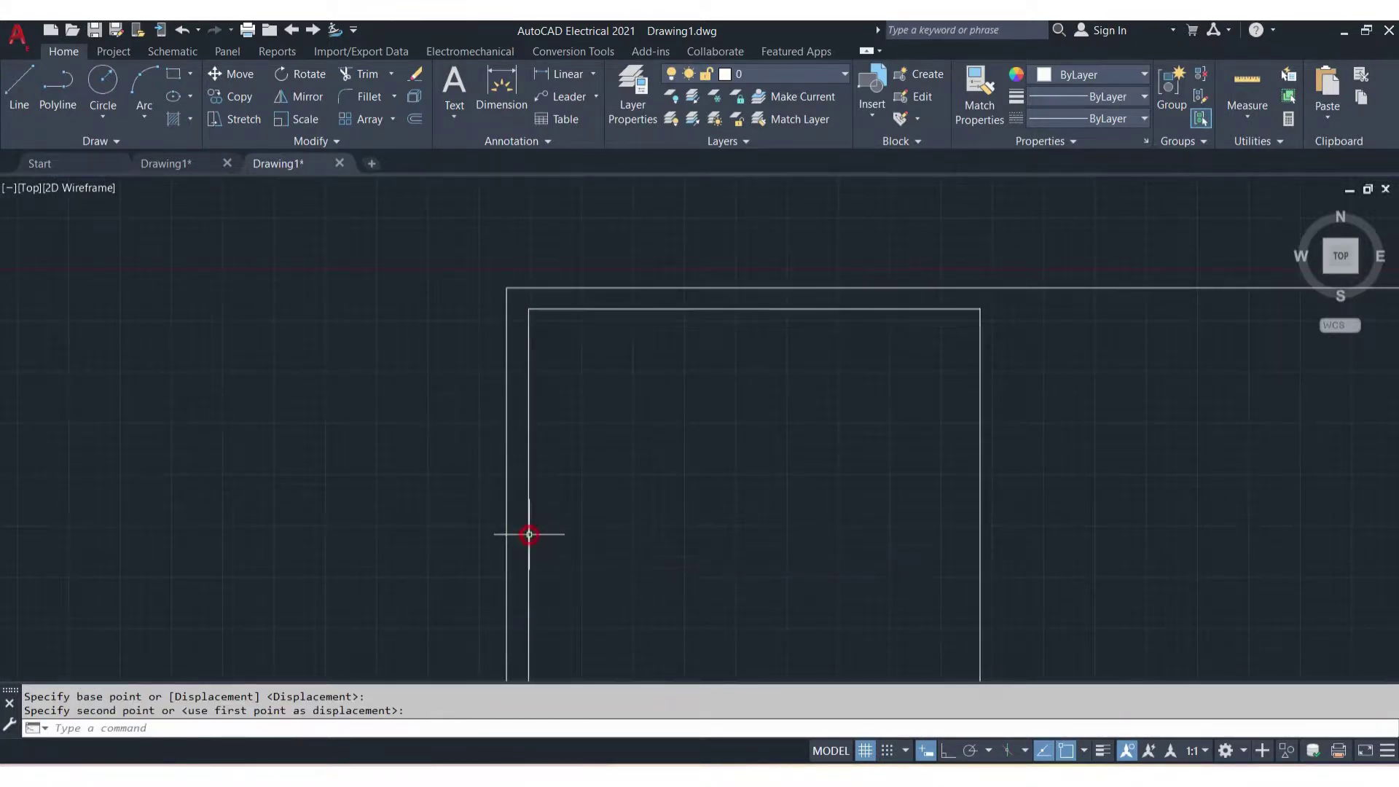
scroll(668, 555, "down", 4)
left_click(700, 499)
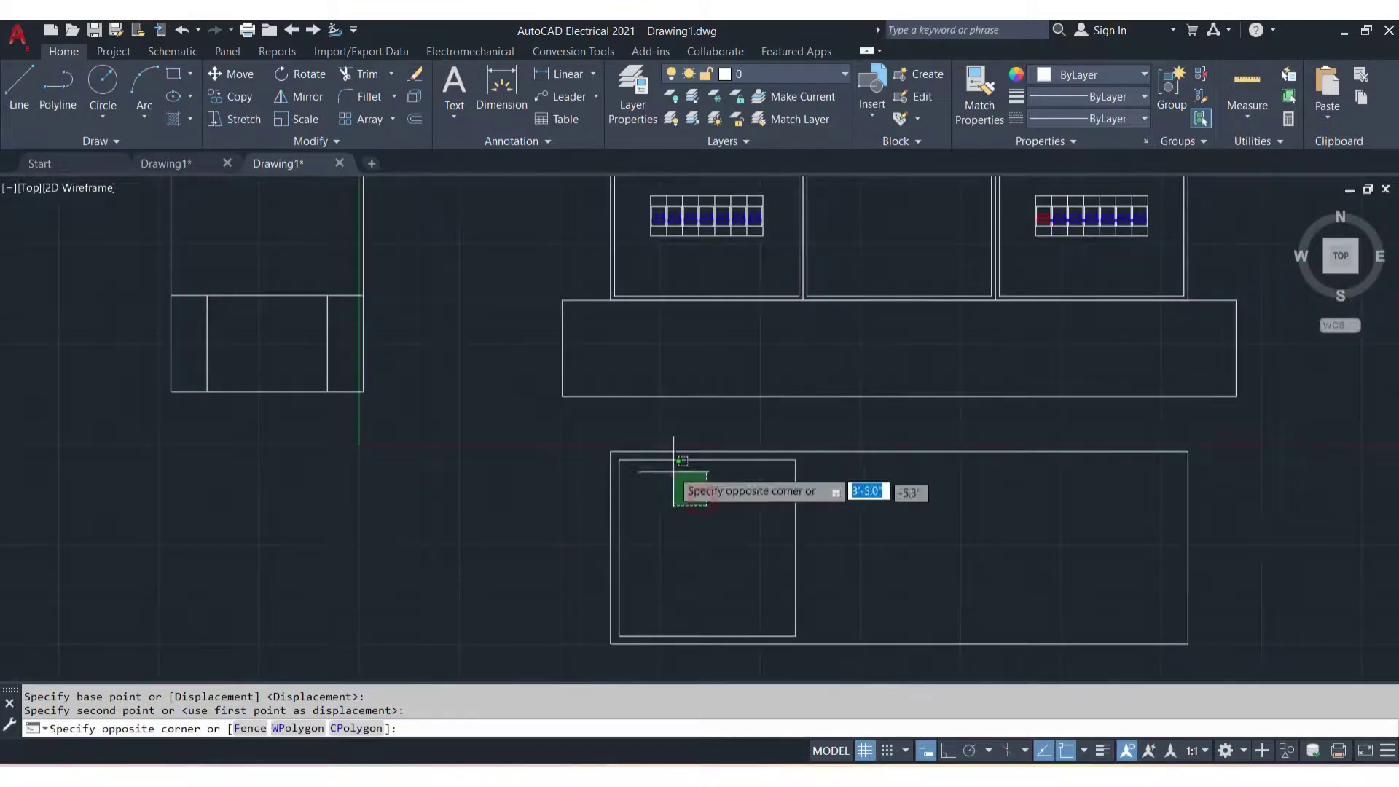
left_click(661, 448)
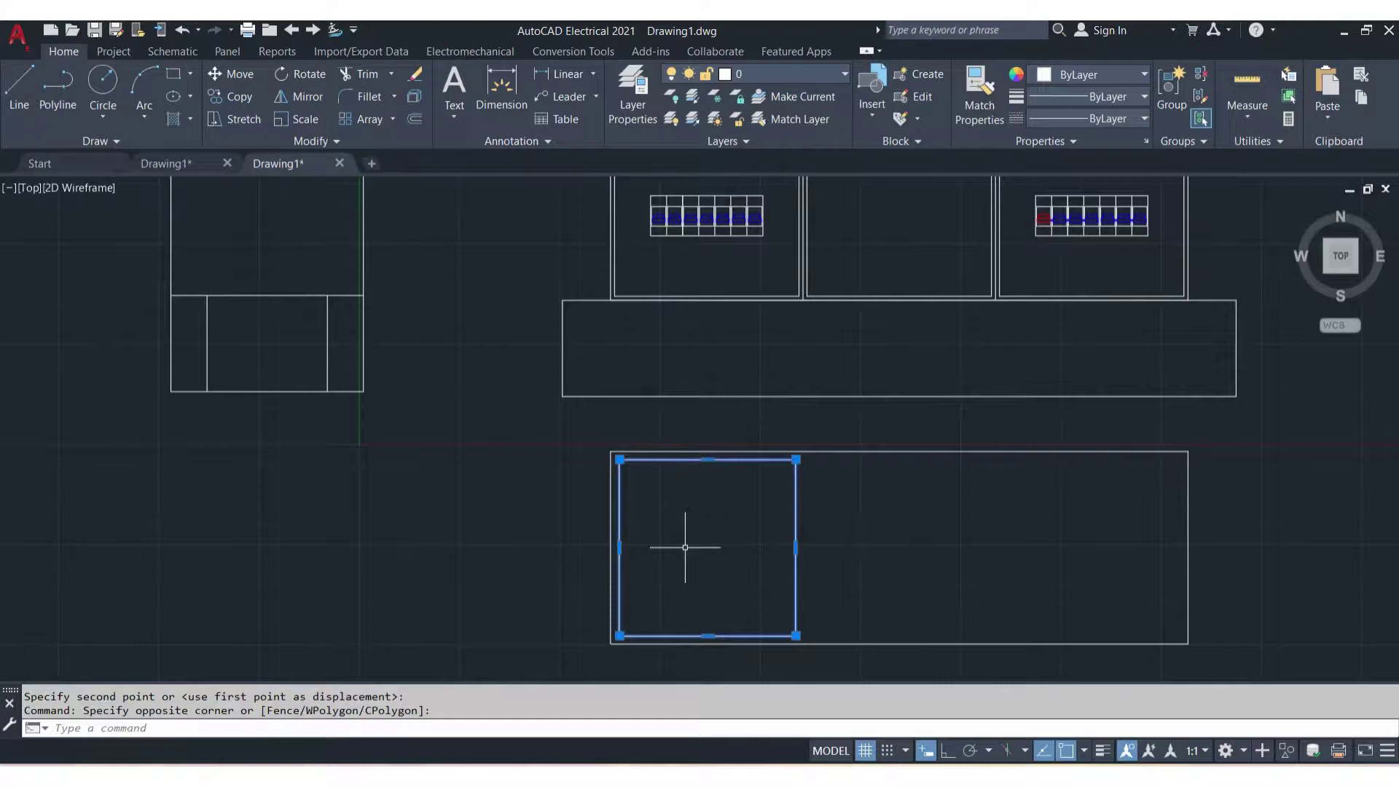
type("O")
Offset the square 2" inward to create an inner outline
key("Return")
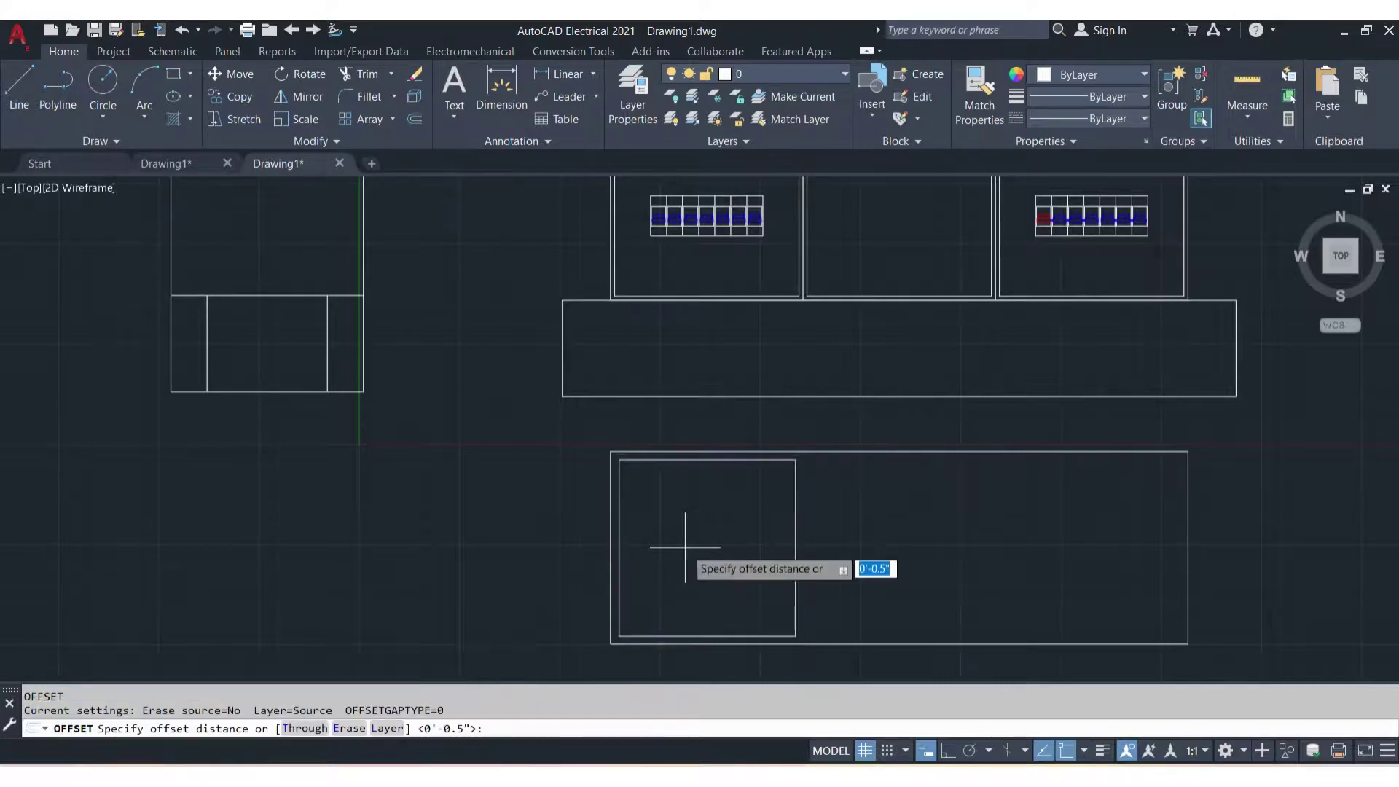
type("2\"")
key("Return")
left_click(620, 548)
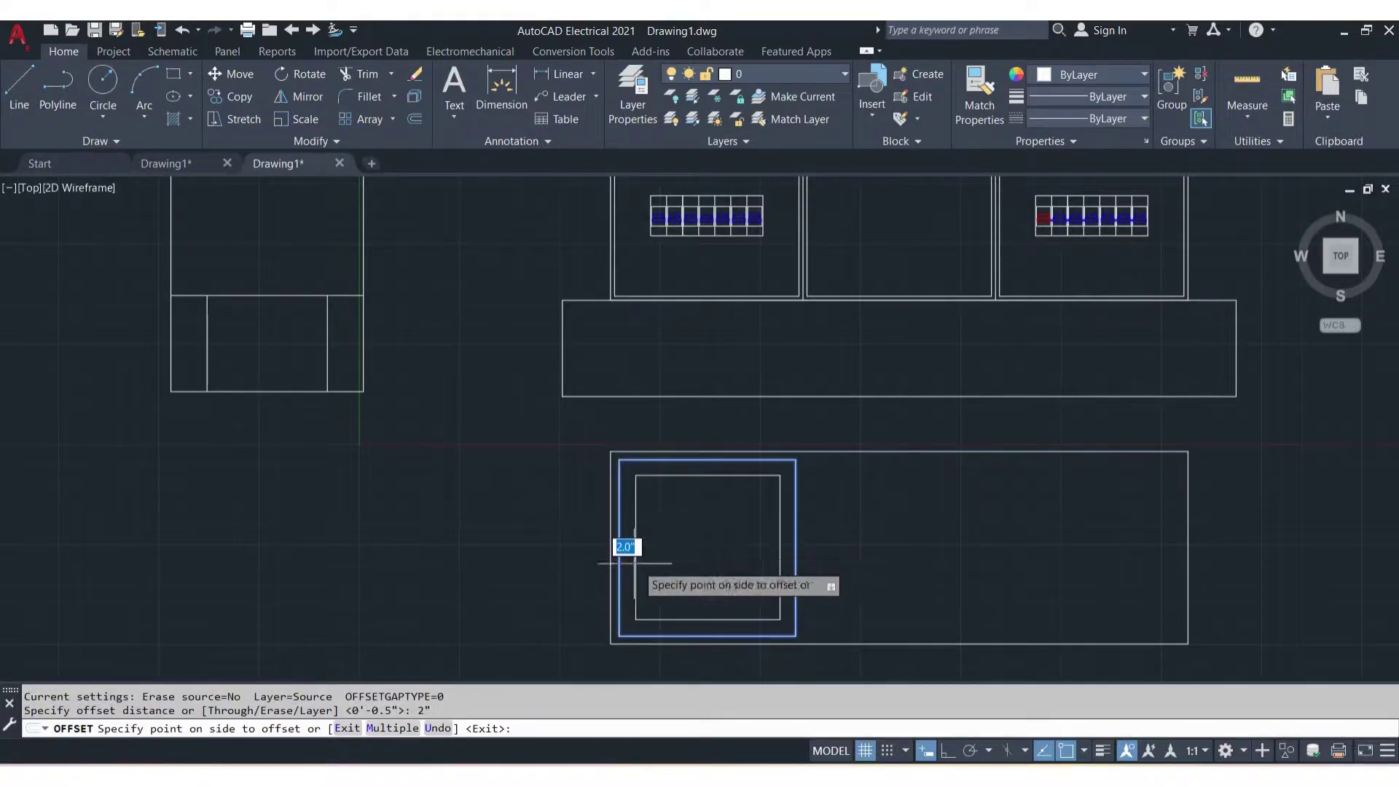
left_click(640, 564)
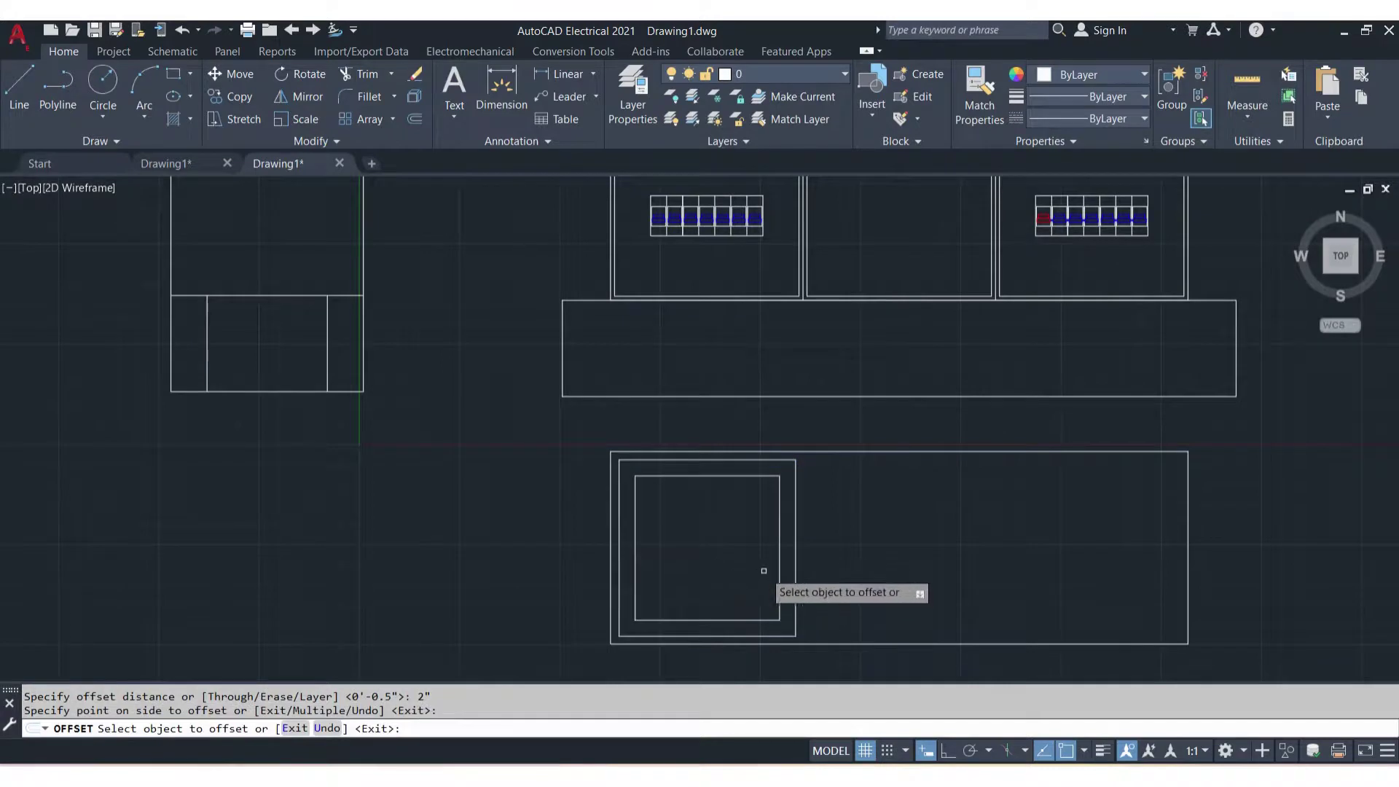
key("Escape")
Copy the nested pair of squares to the right end of the lower rectangle
left_click(872, 583)
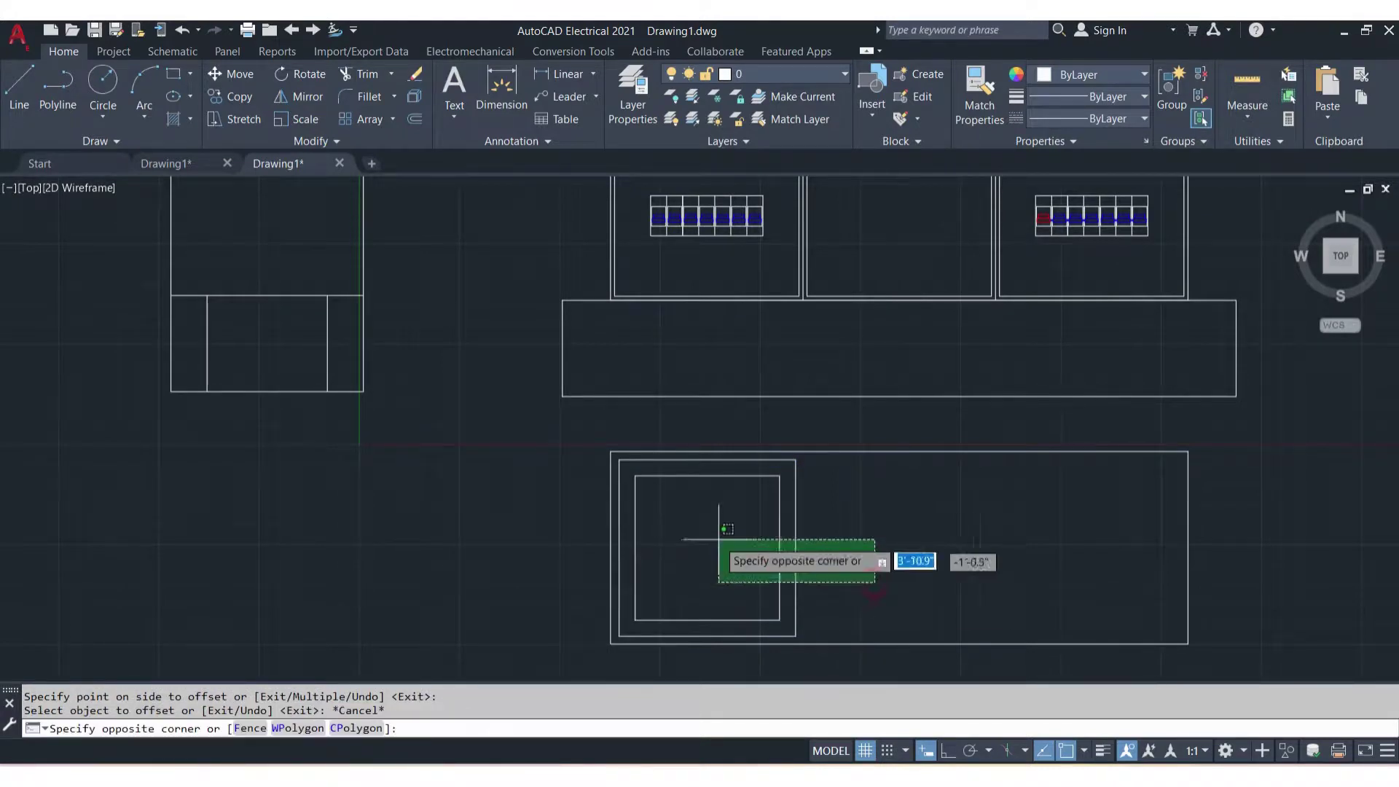
left_click(716, 539)
type("m")
key("Return")
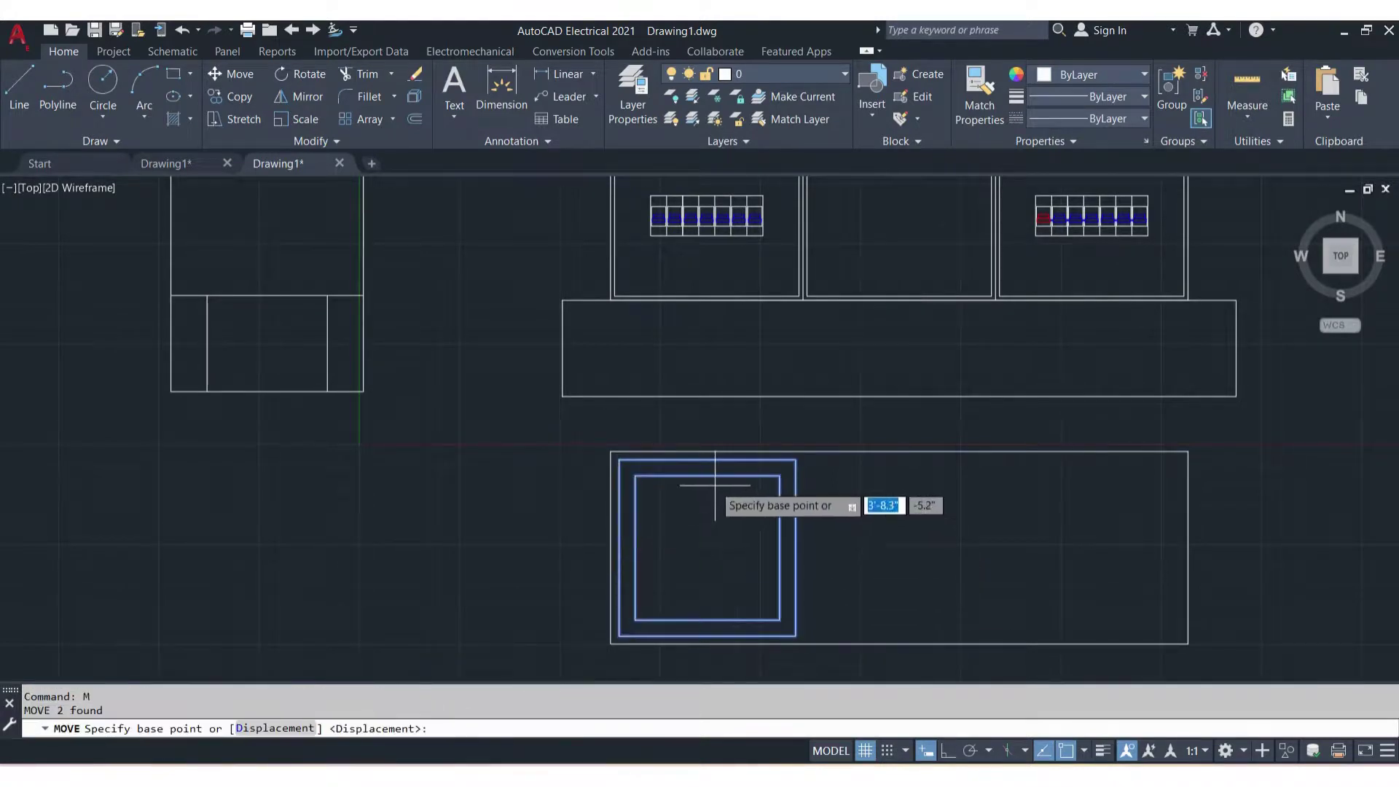
left_click(708, 547)
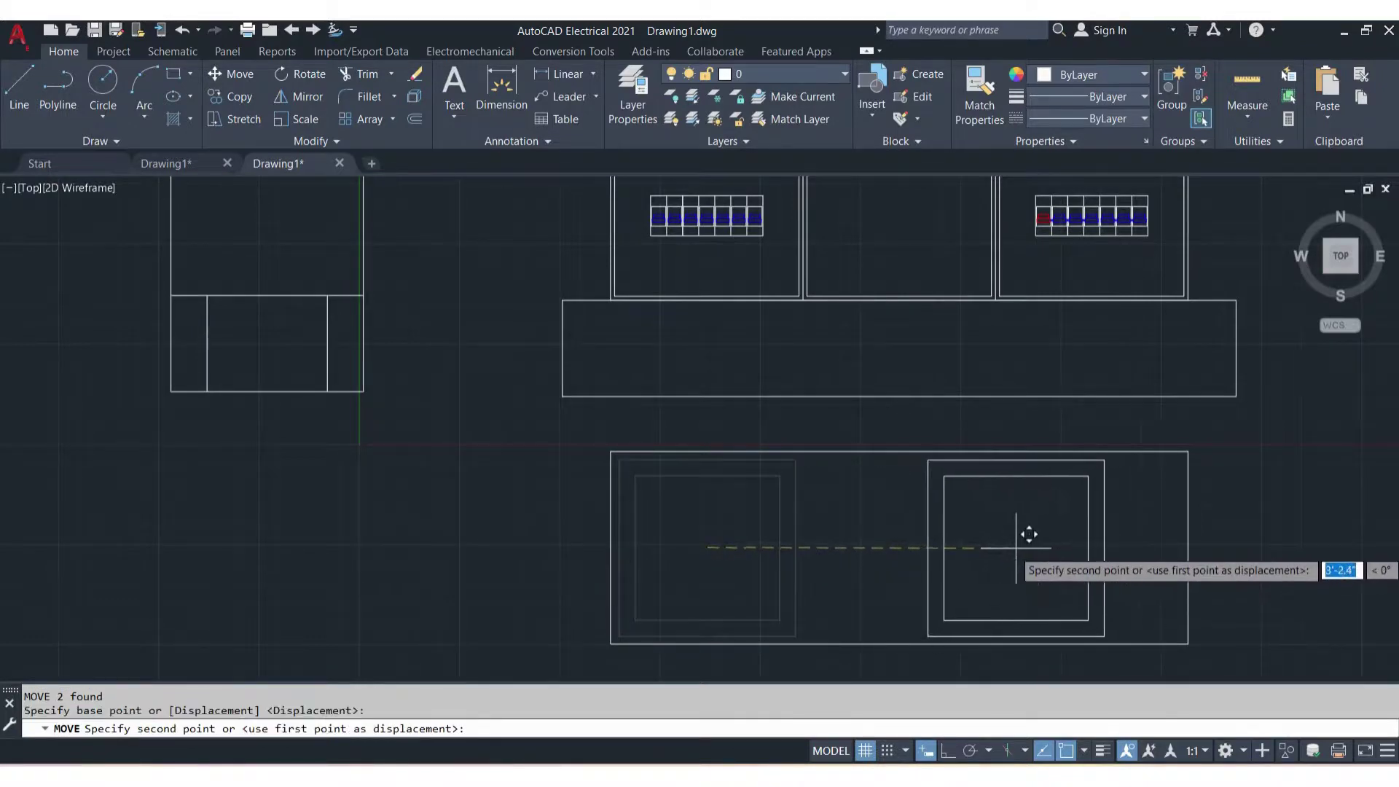
key("Escape")
left_click(871, 583)
left_click(688, 547)
type("c")
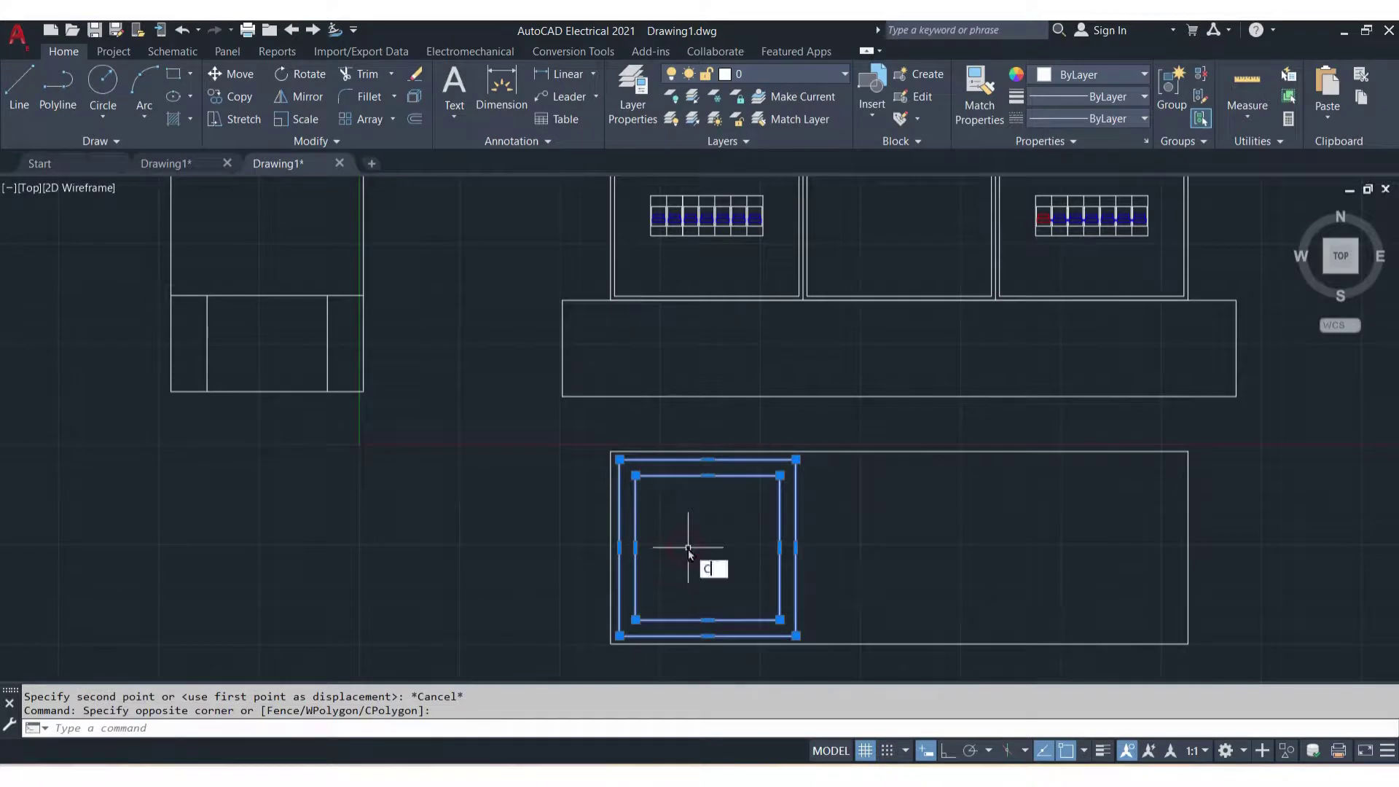
type("o")
key("Return")
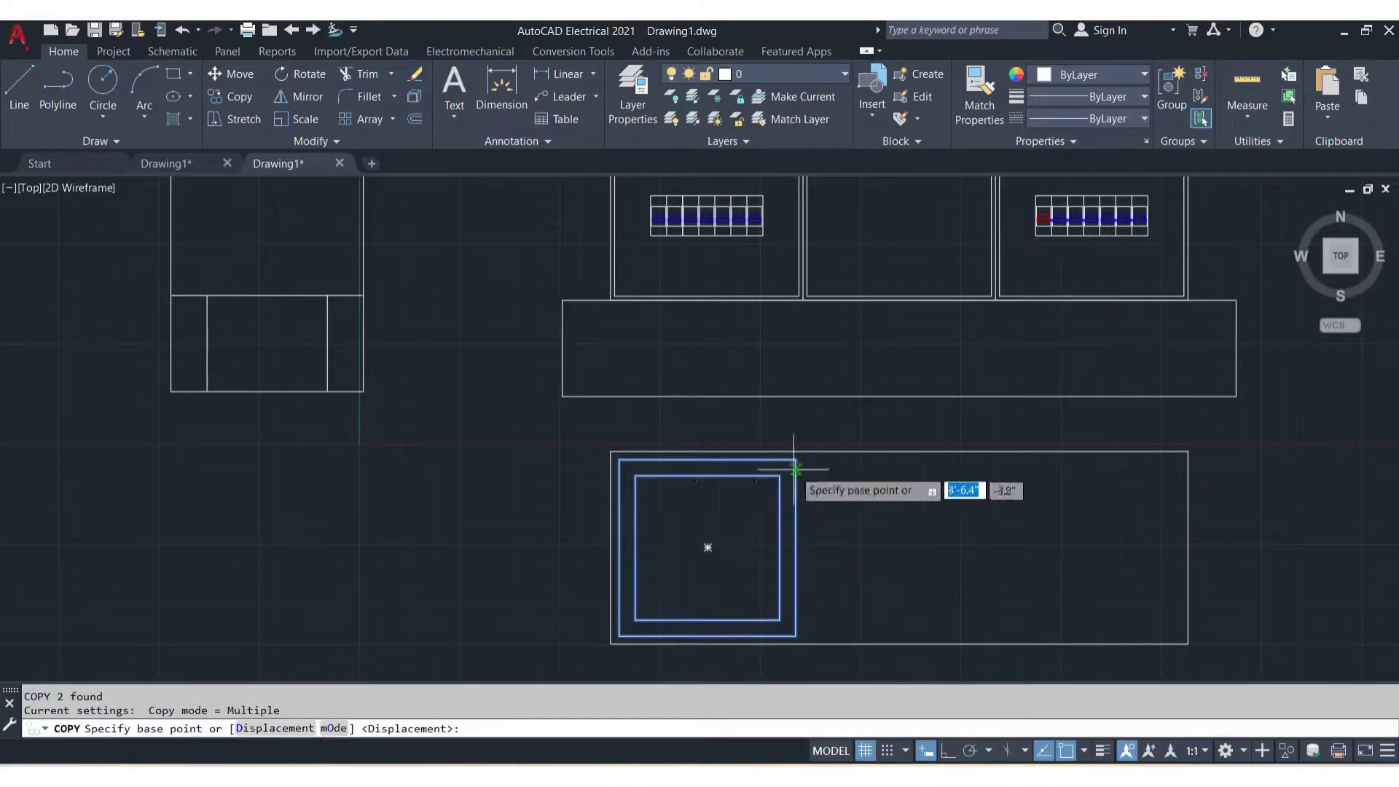
left_click(779, 475)
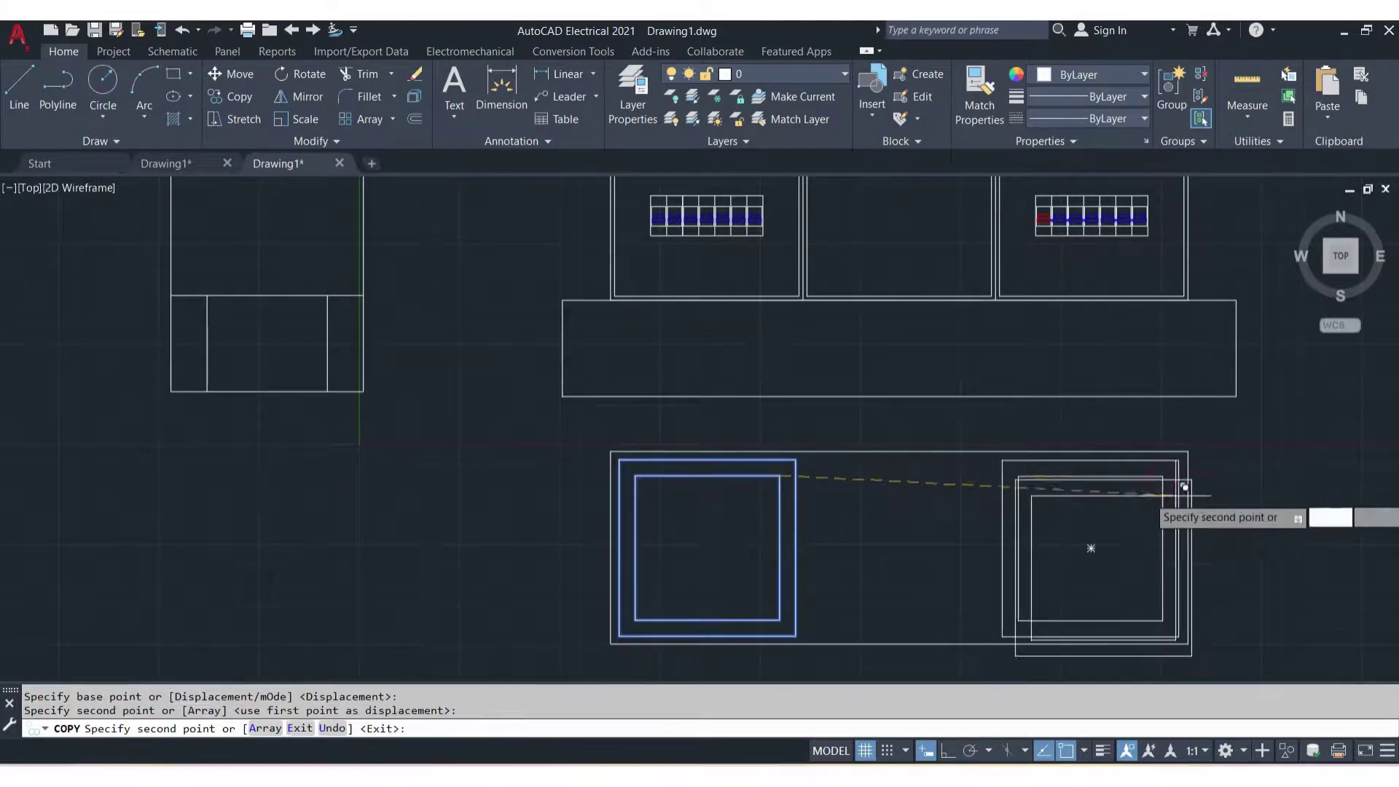
key("Escape")
Zoom out and start the Hatch command
scroll(809, 490, "down", 1)
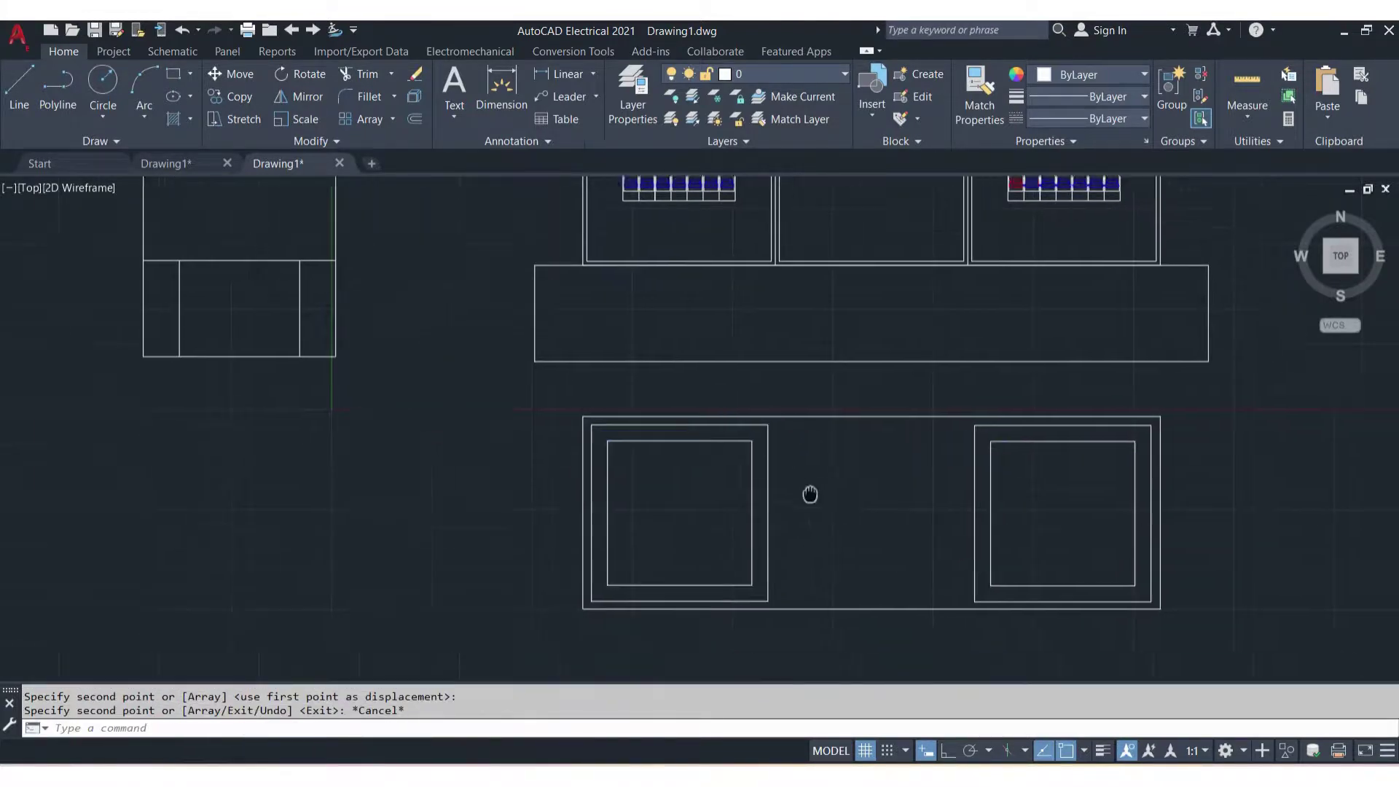
scroll(762, 490, "down", 1)
scroll(759, 502, "down", 1)
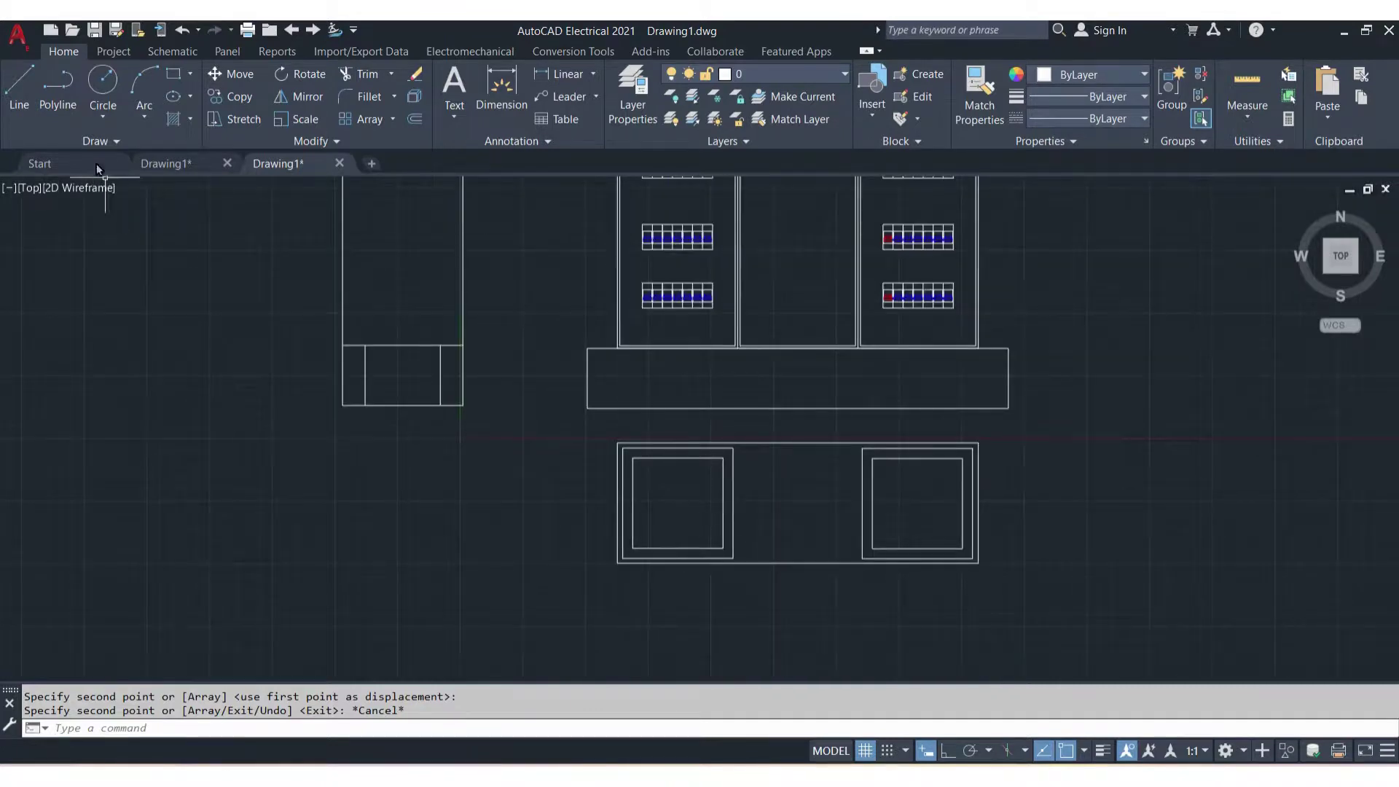
left_click(174, 119)
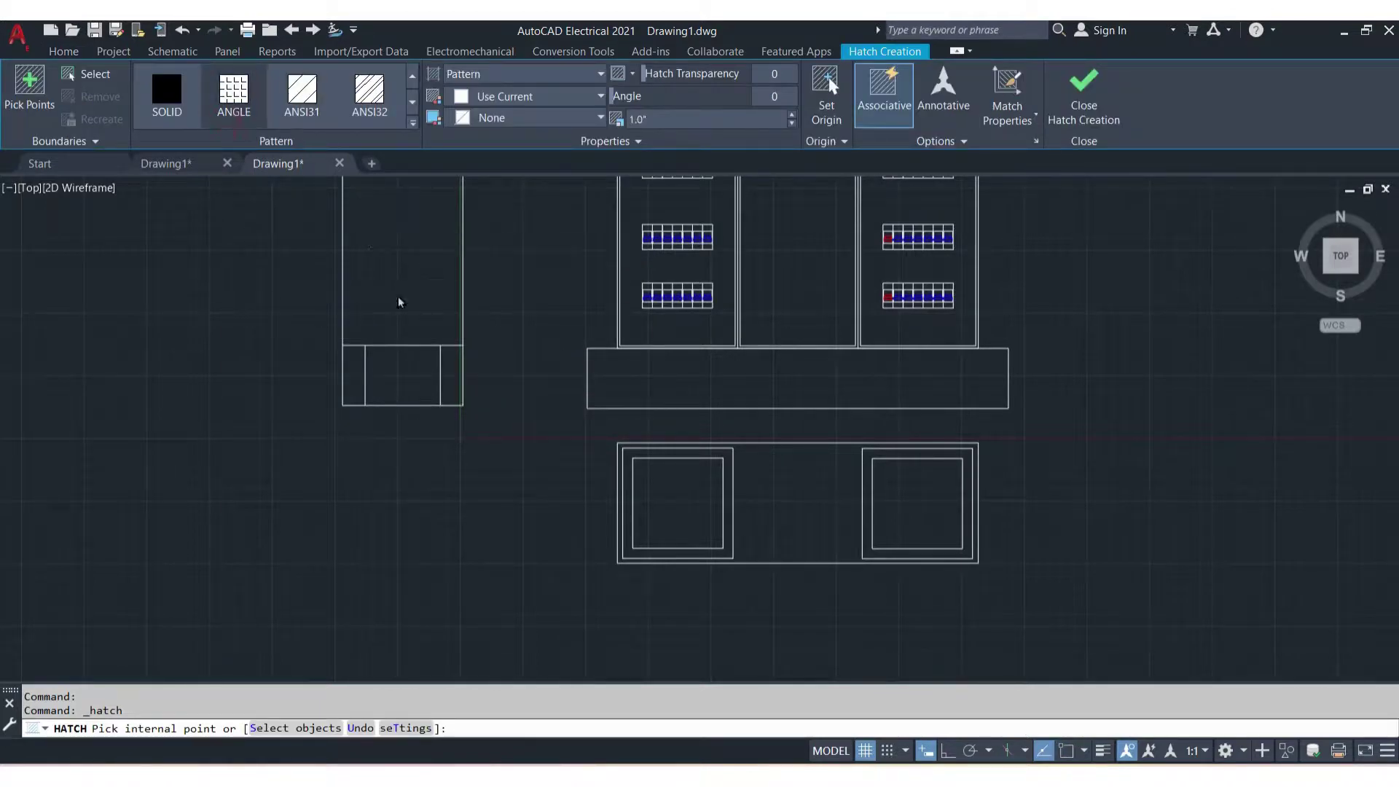
Hatch both side-view base strips and the front plinth in grey 147,149,152 at scale 2.0
left_click(503, 97)
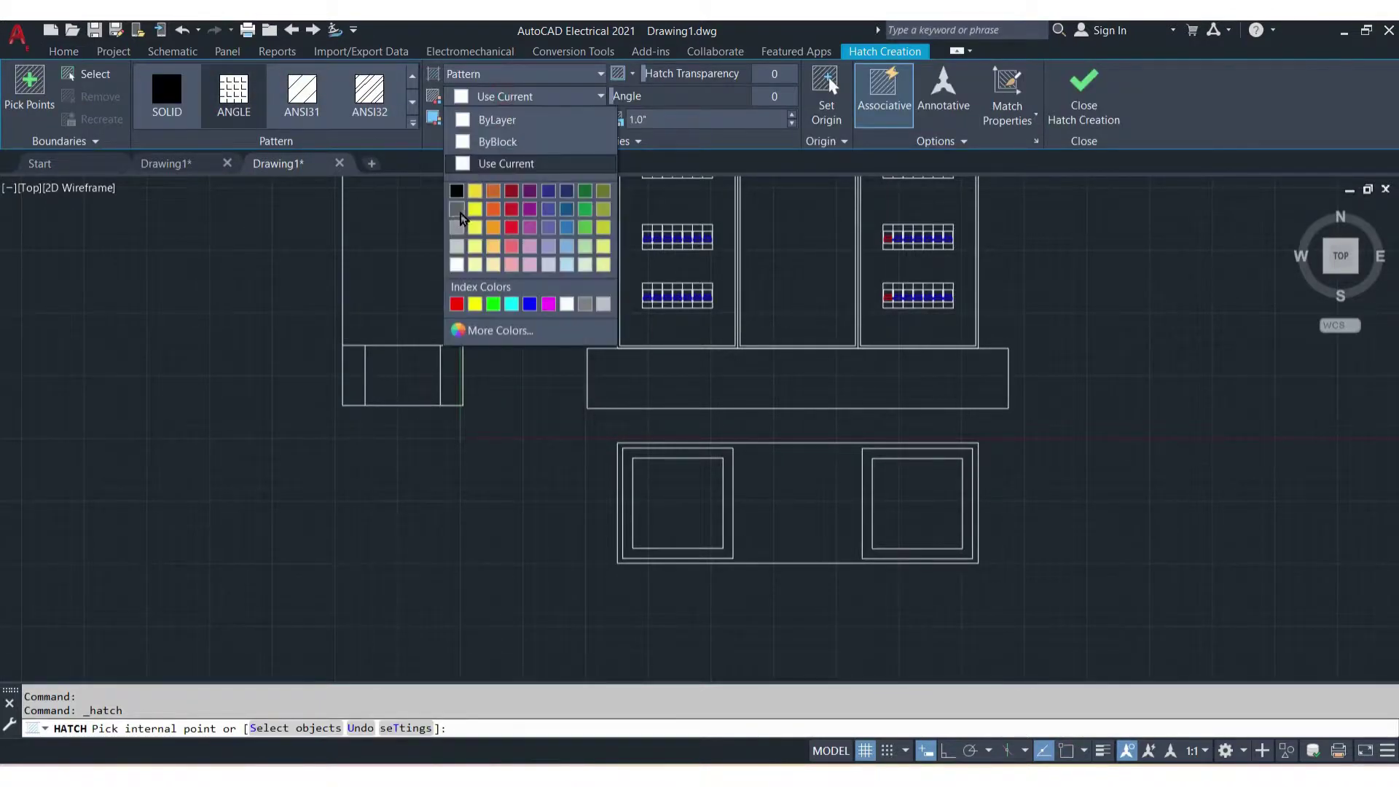
left_click(456, 210)
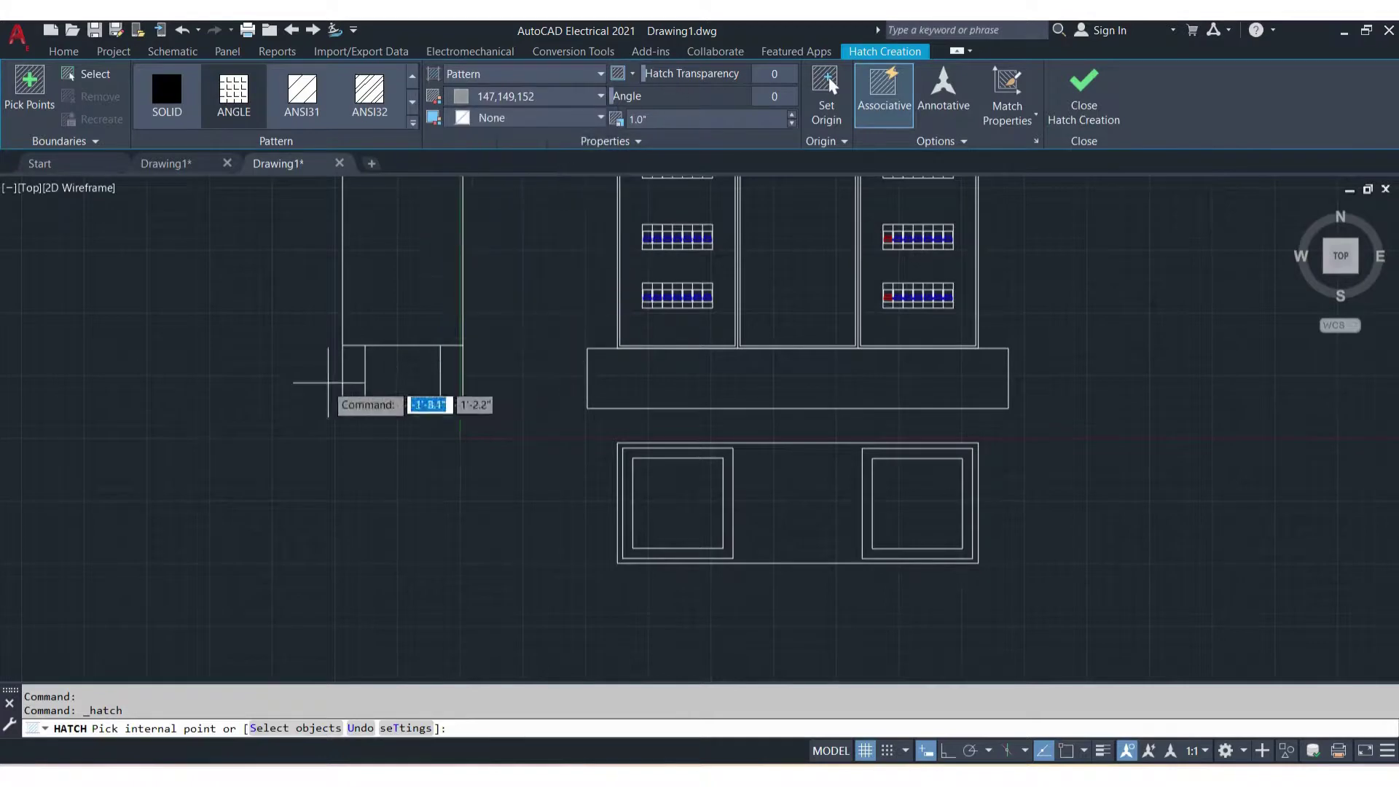
left_click(353, 379)
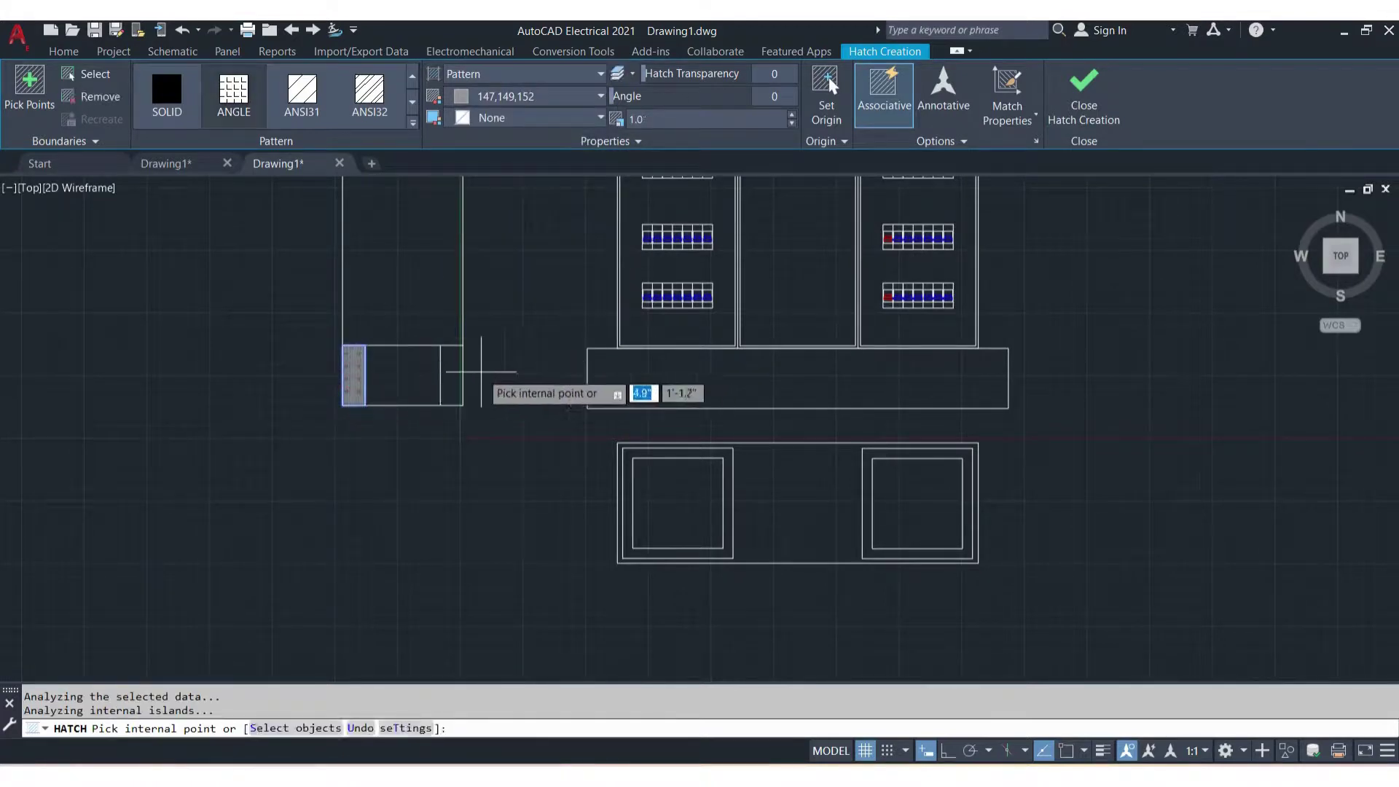
left_click(452, 376)
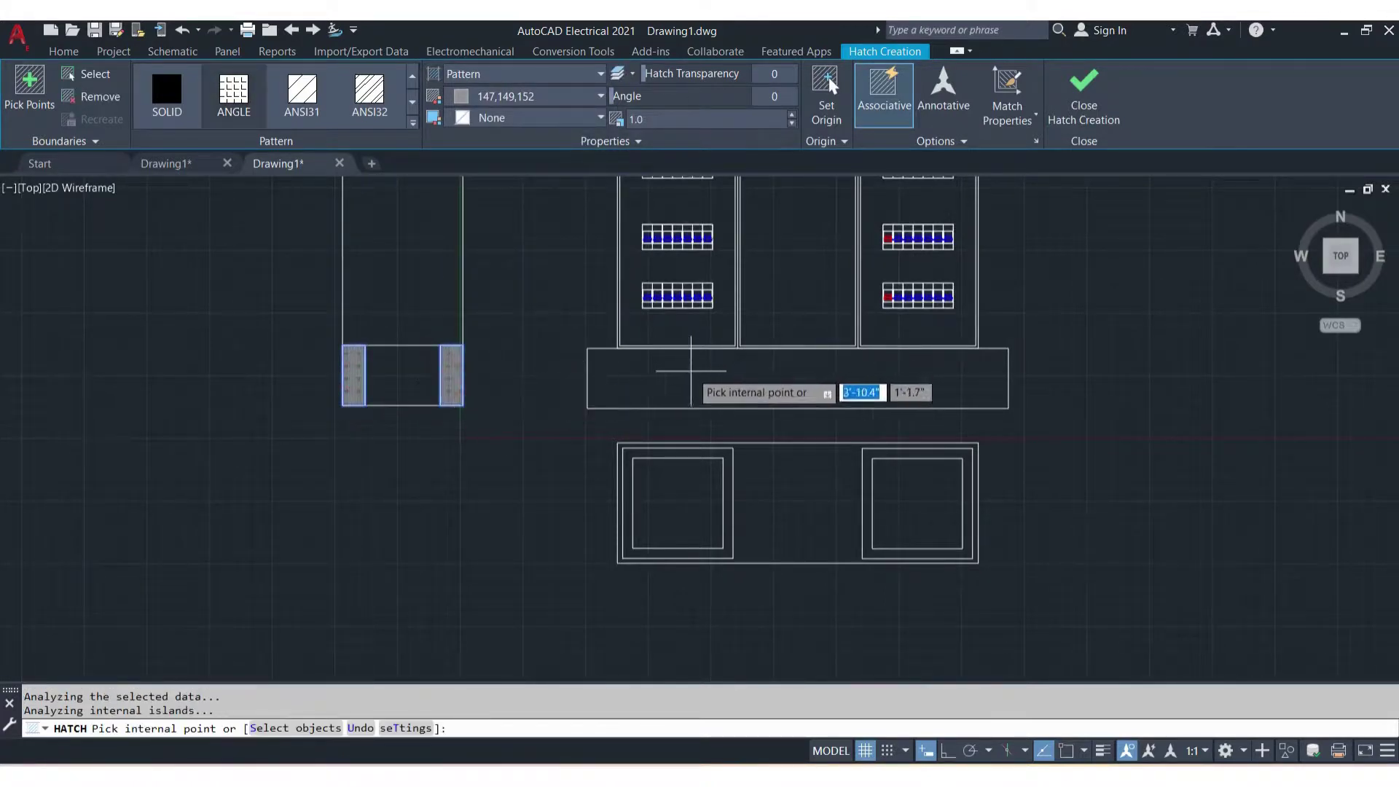
left_click(691, 372)
type("2")
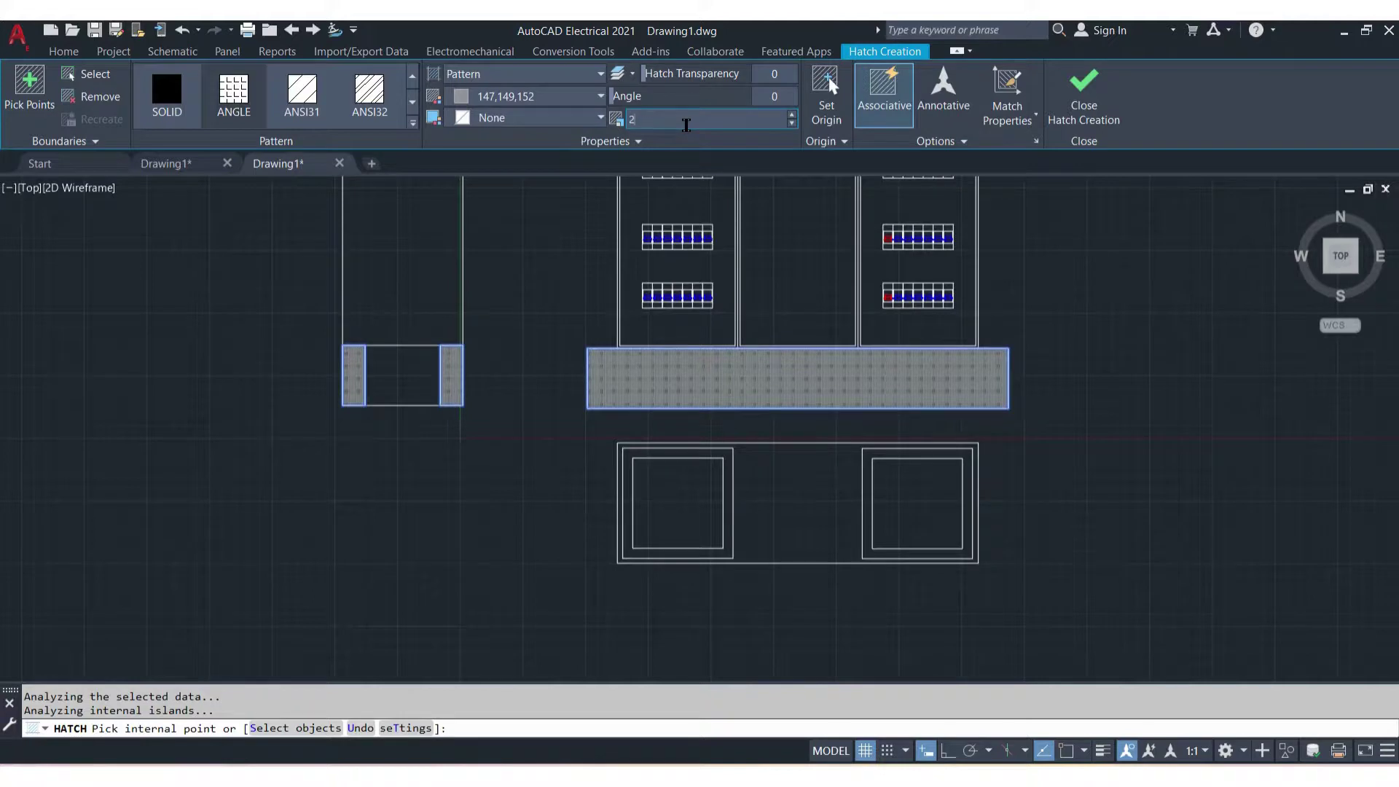
key("Return")
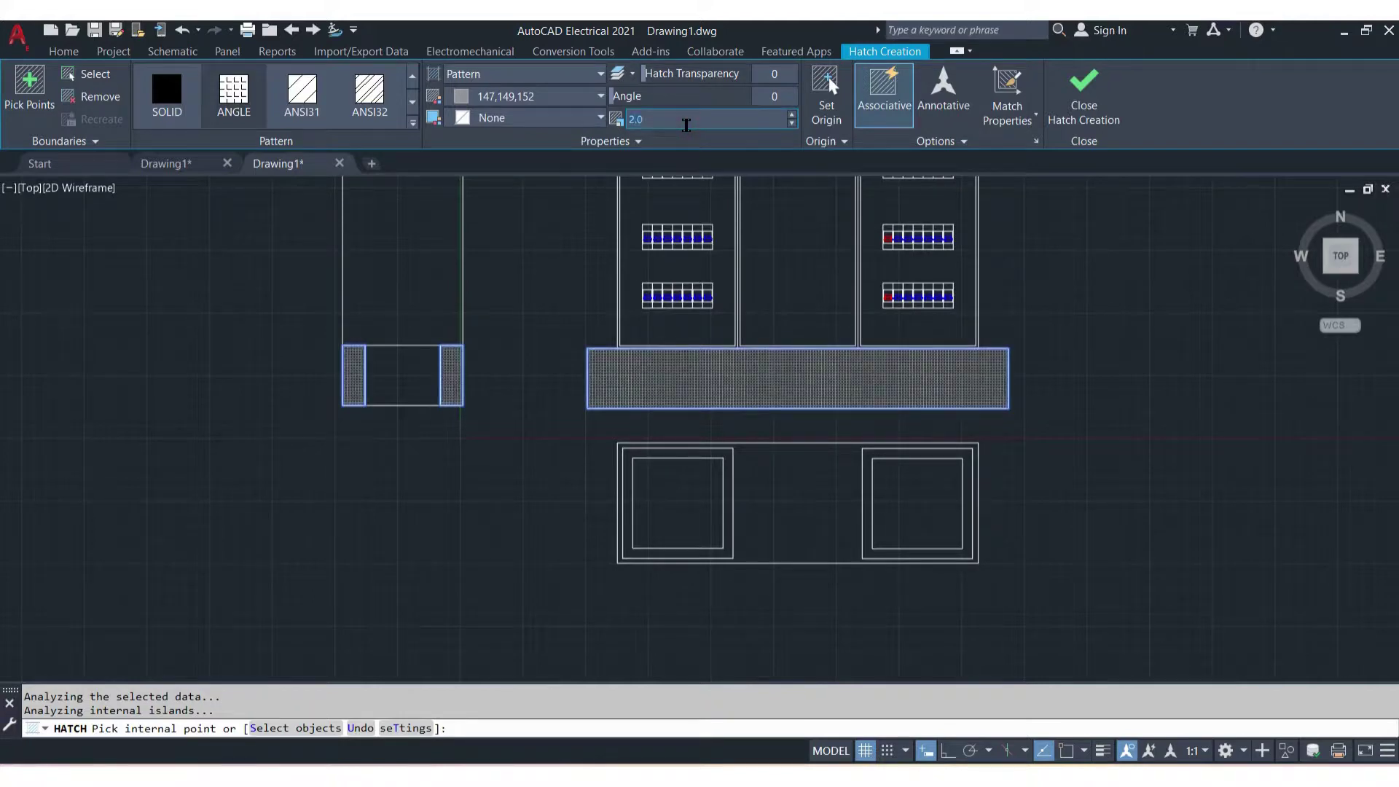
key("Escape")
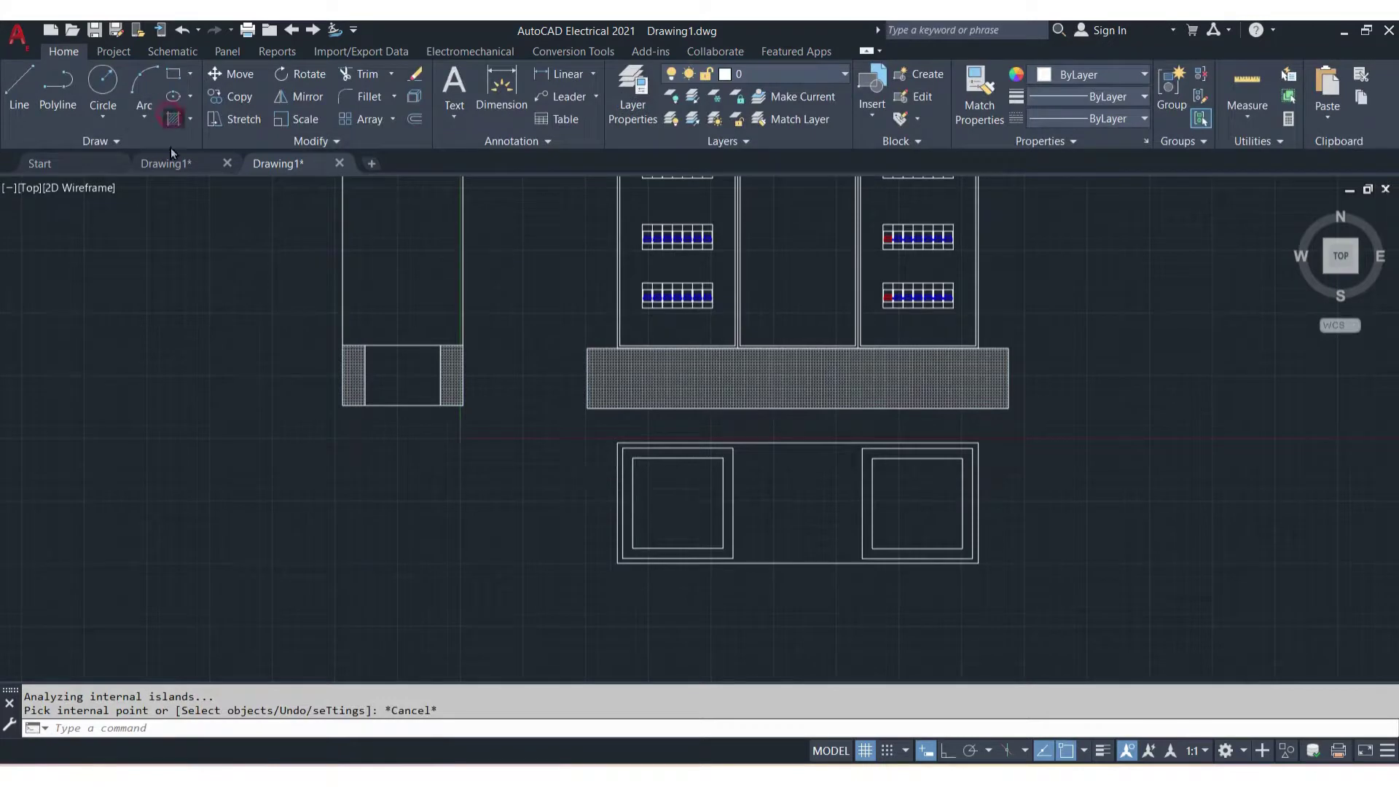
left_click(173, 118)
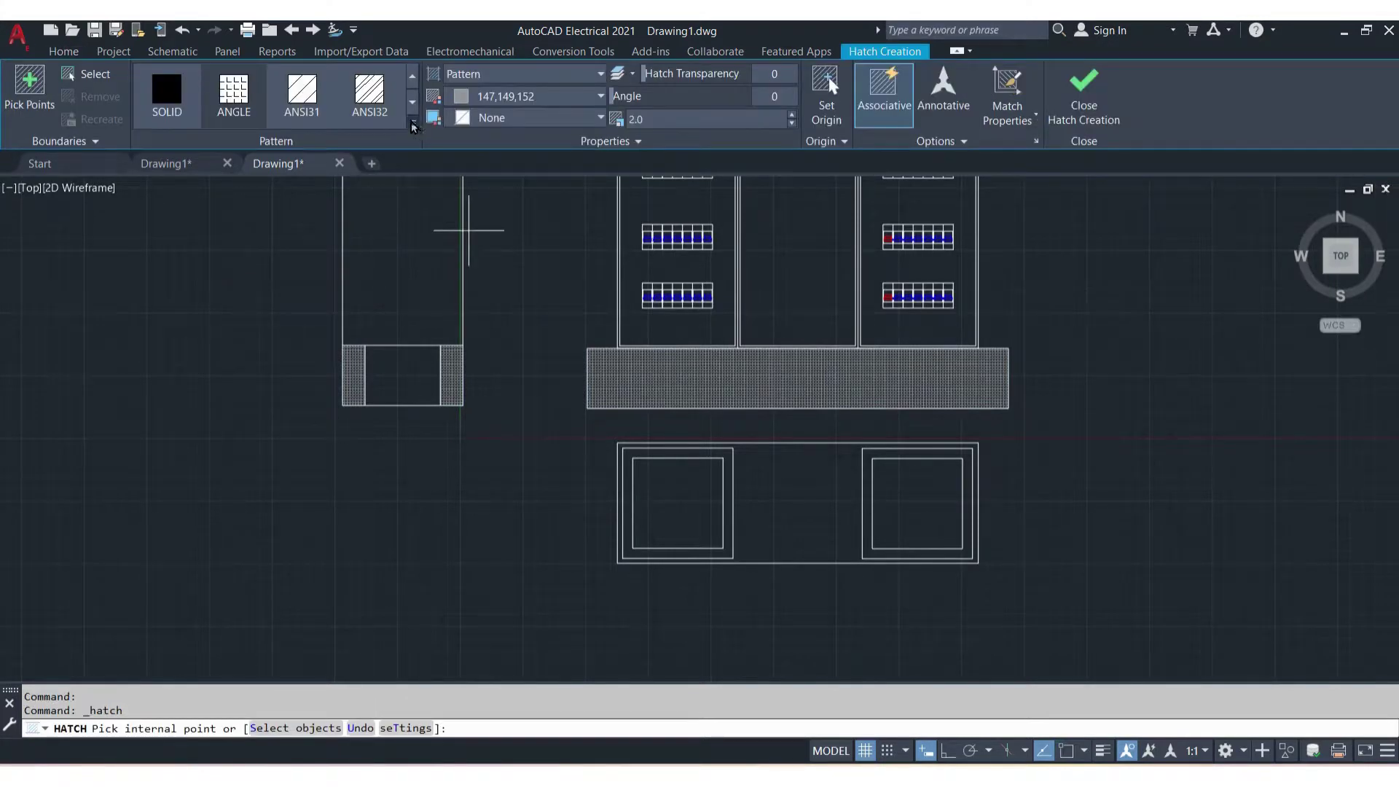
Fill both inner squares with a blue crosshatch pattern at scale 10
left_click(413, 123)
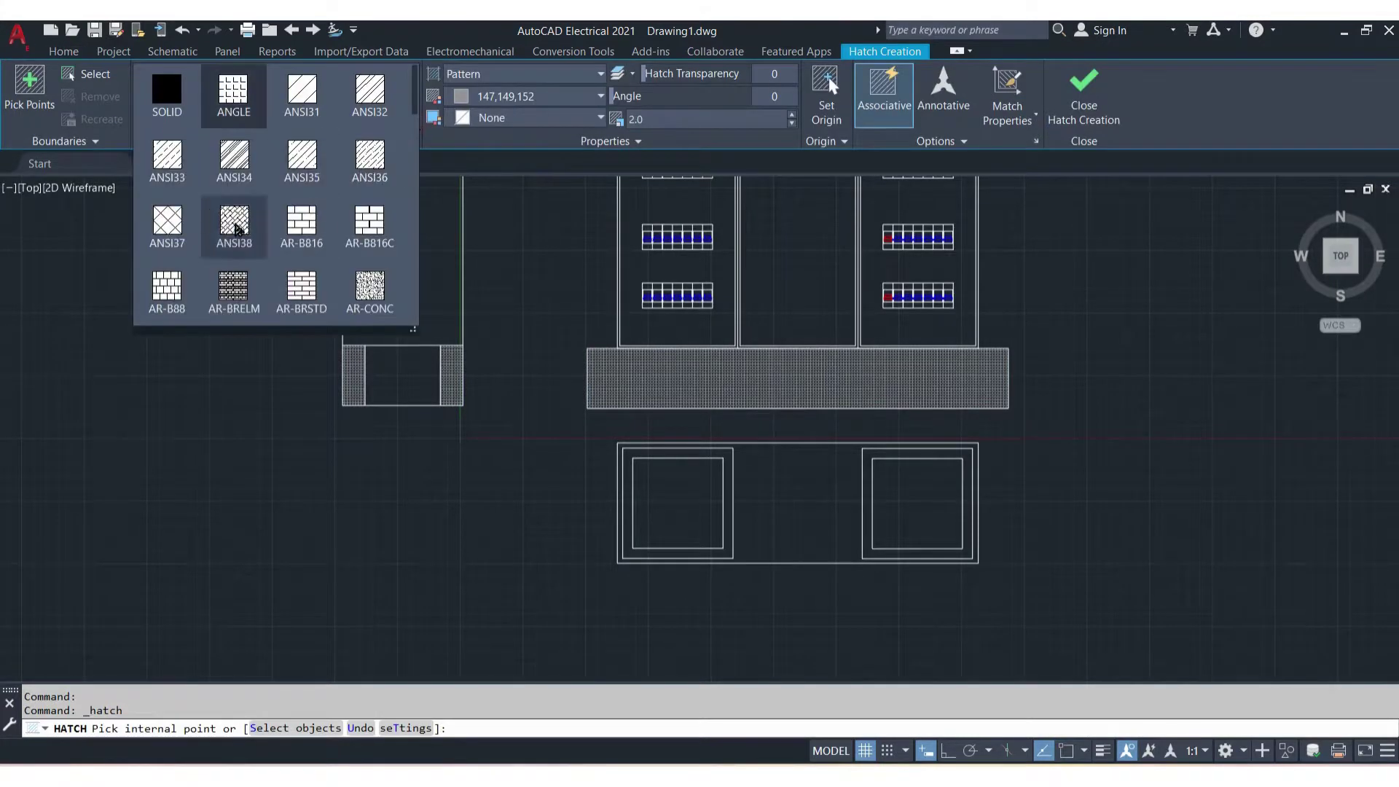
left_click(191, 227)
left_click(503, 96)
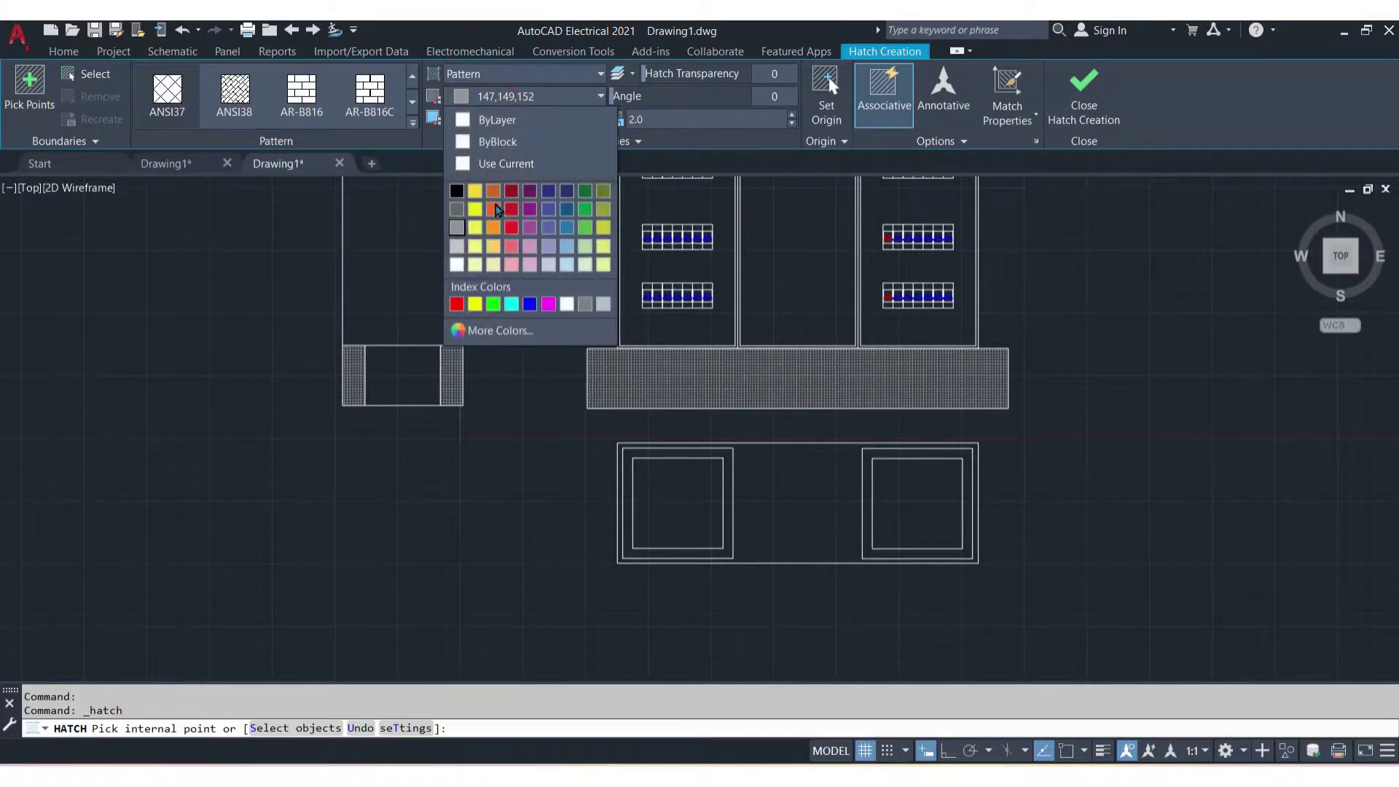
left_click(529, 304)
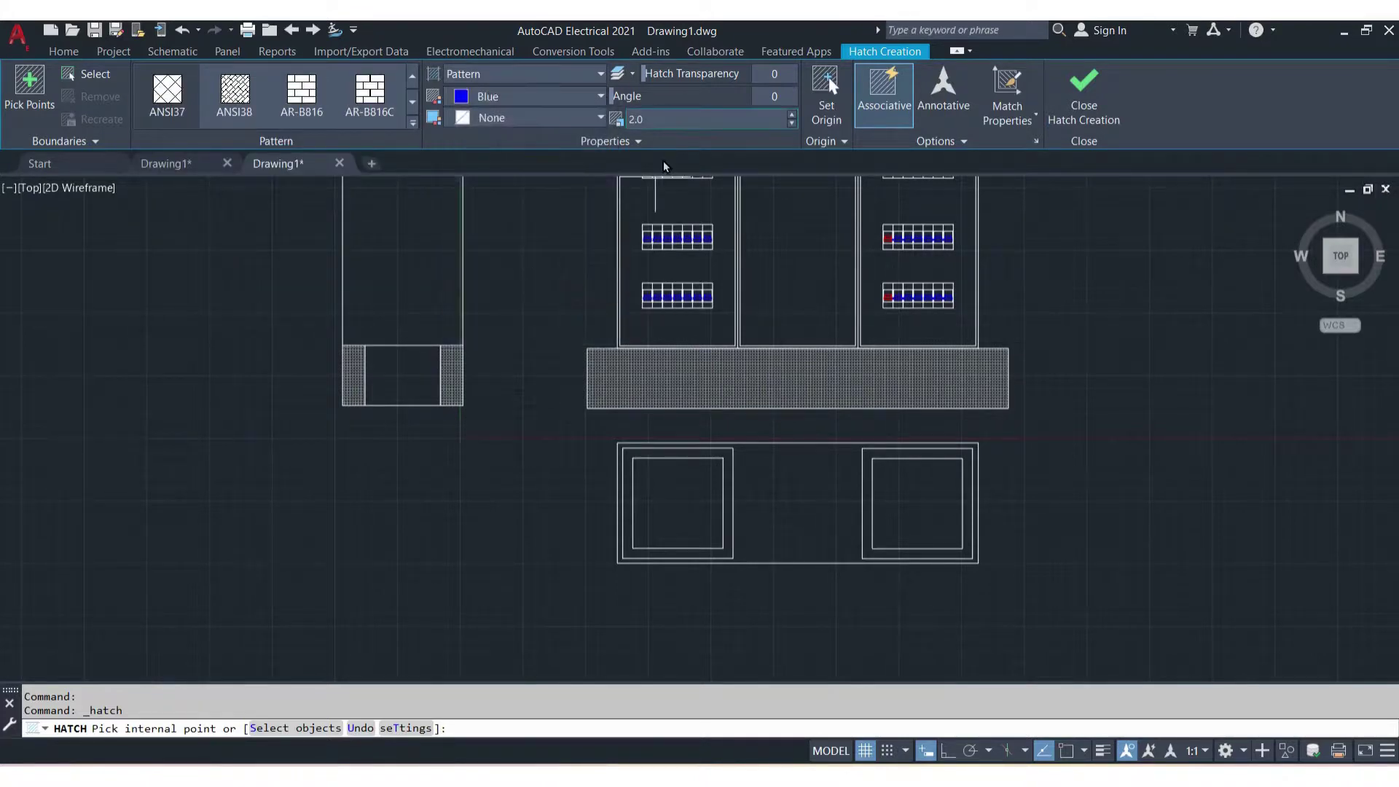
left_click(667, 482)
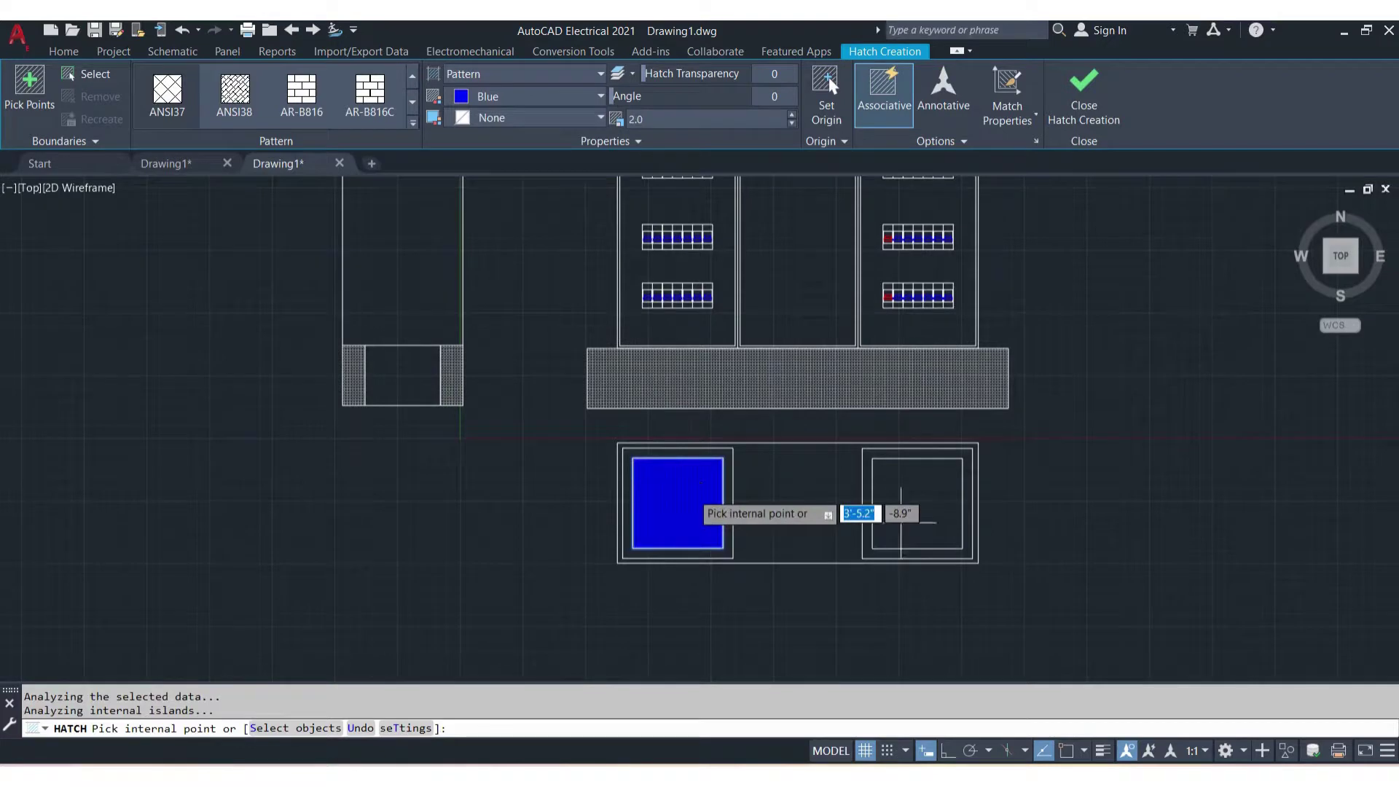
left_click(918, 510)
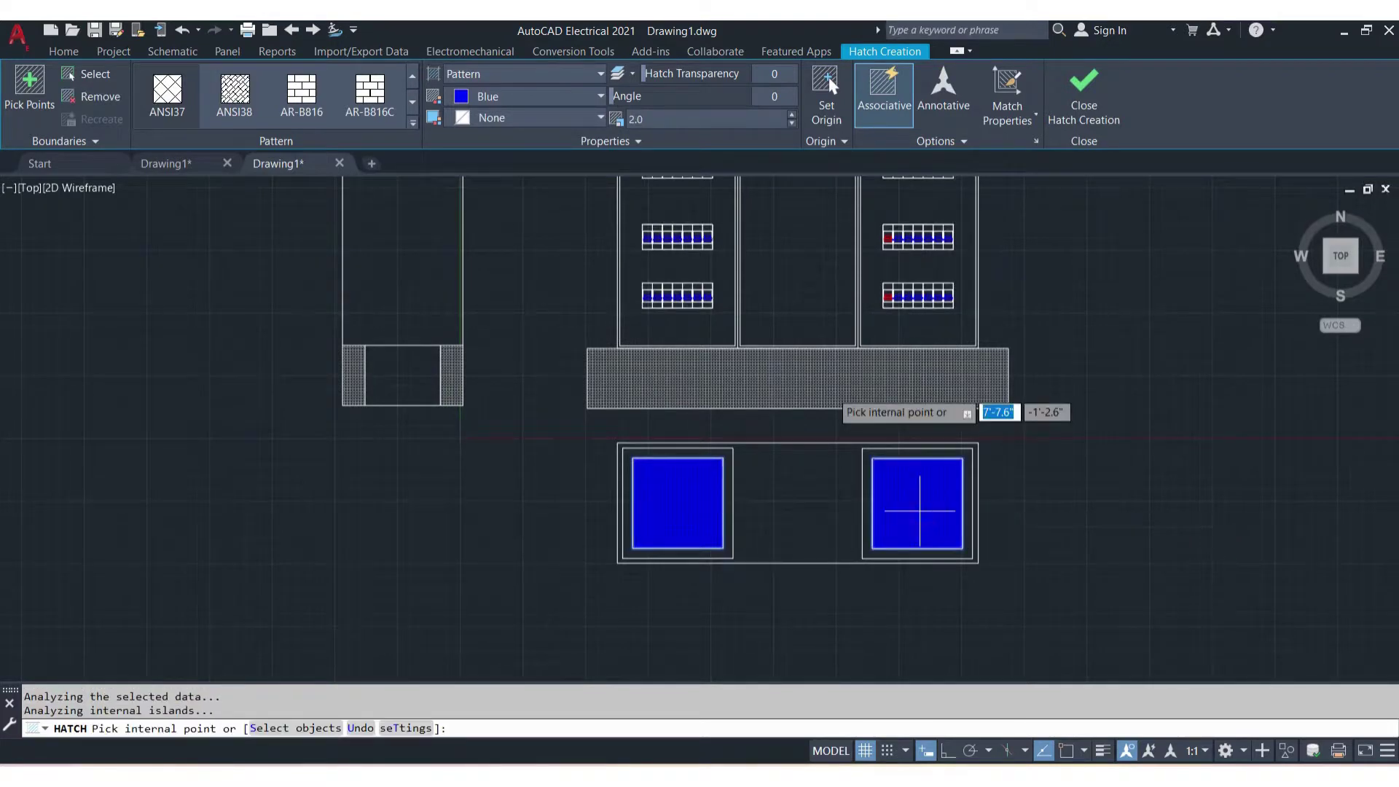
left_click(682, 122)
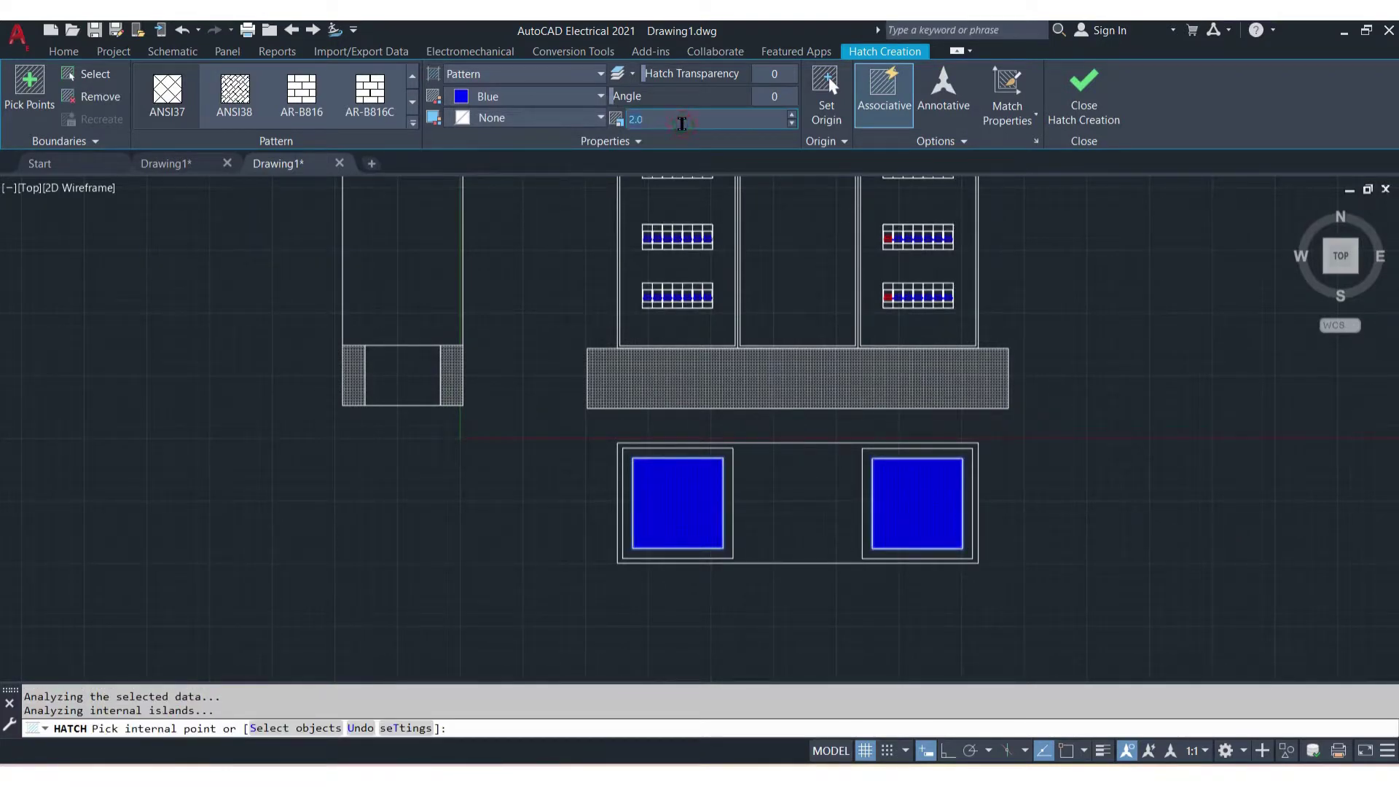
type("10")
key("Return")
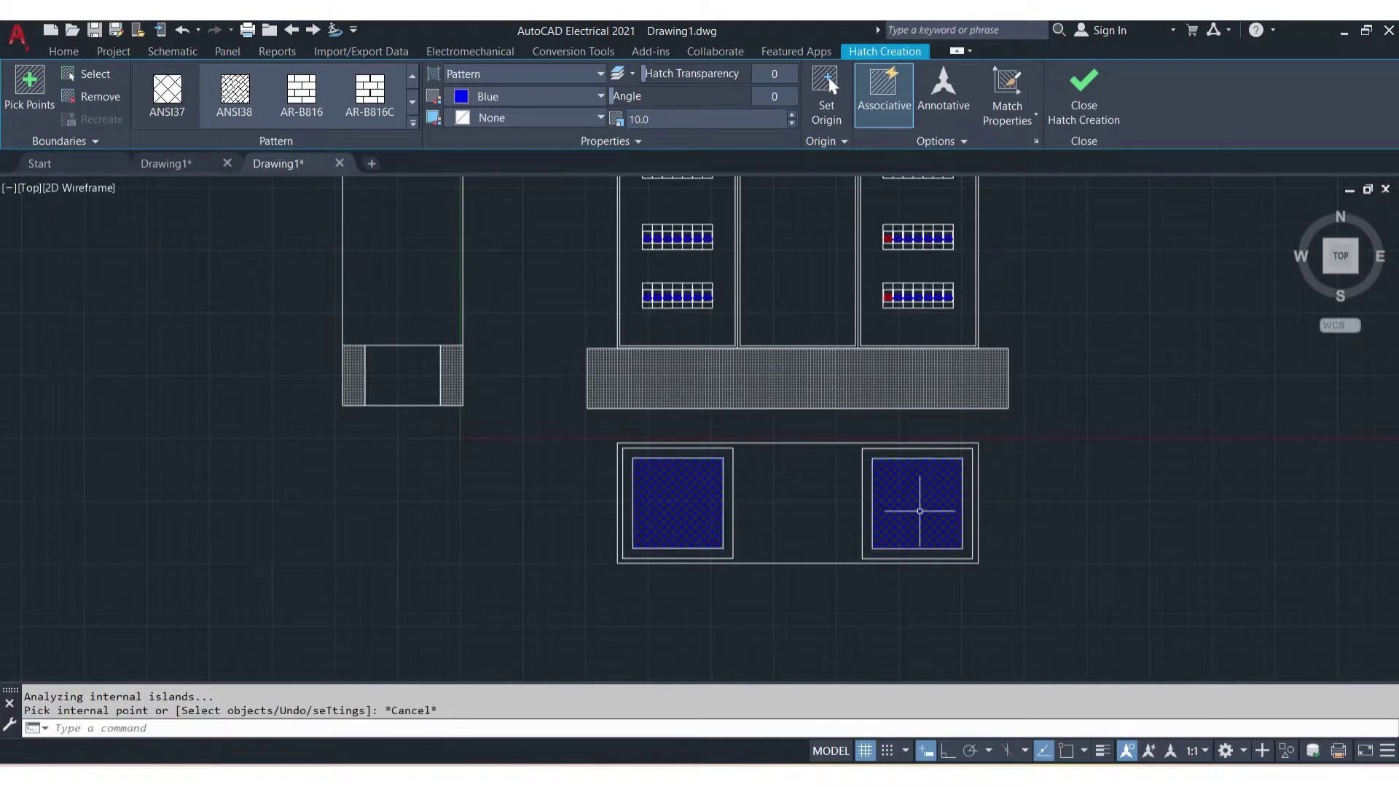
Cancel the leftover hatch and crossing-select the whole panel layout
scroll(1118, 453, "down", 3)
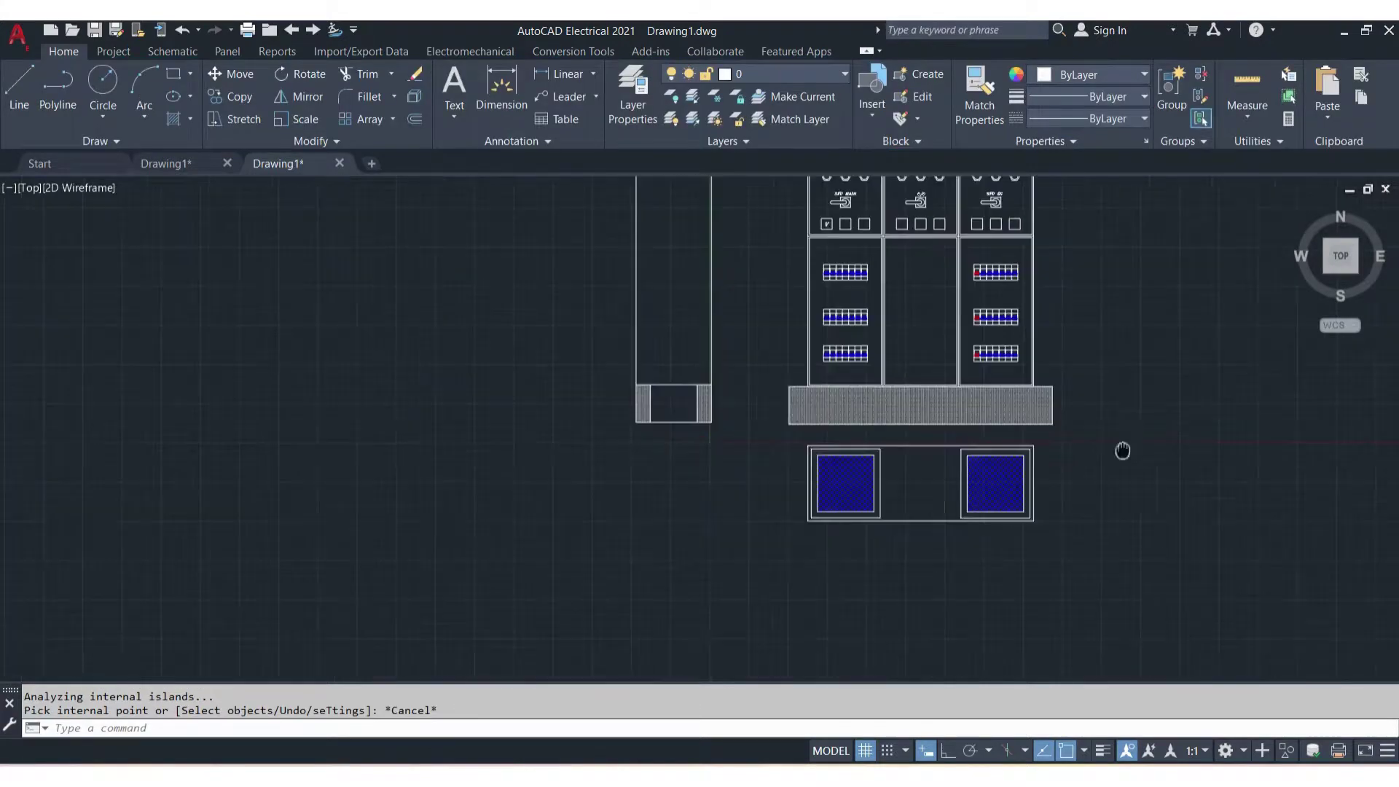
mouse_move(1121, 447)
middle_mouse_down()
mouse_move(1068, 590)
mouse_move(1067, 540)
middle_mouse_up()
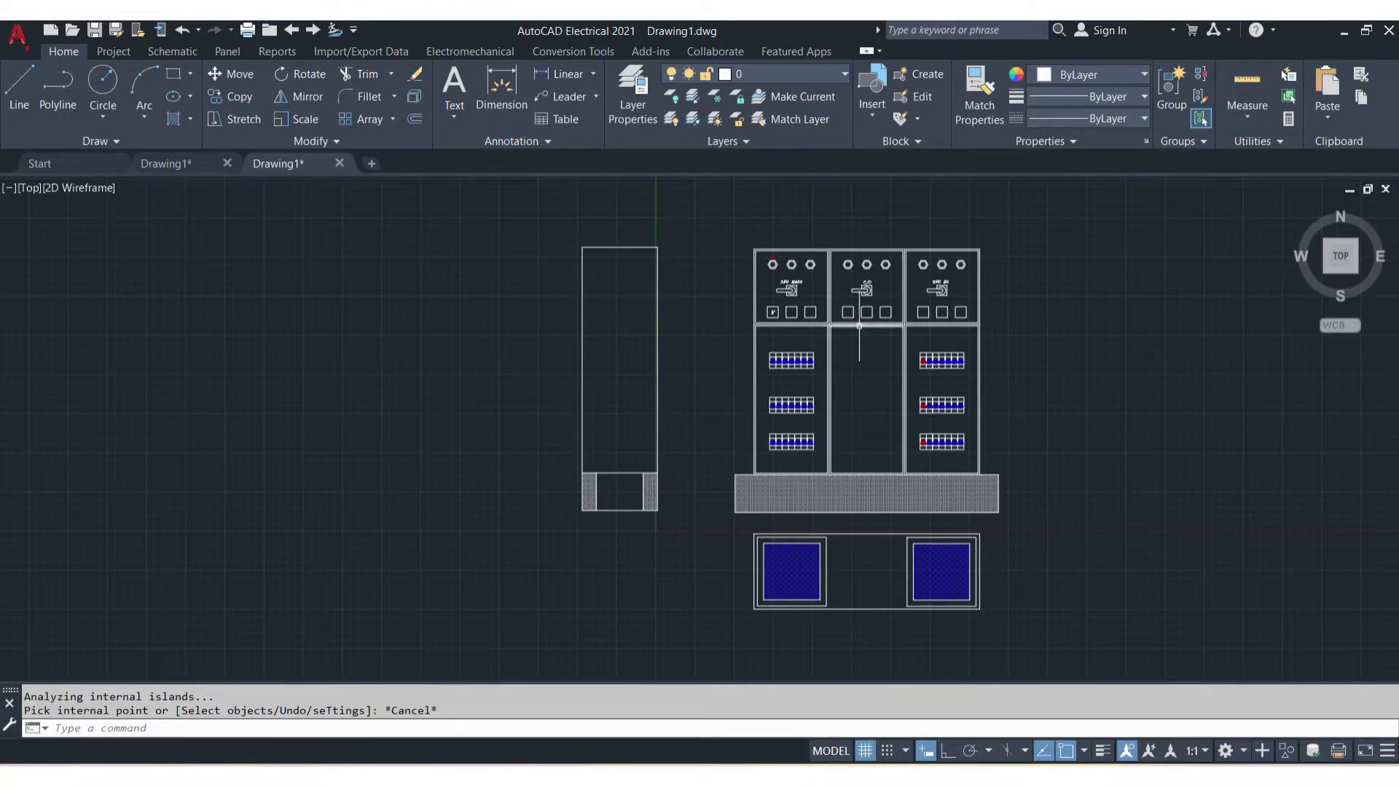
key("Escape")
left_click(1060, 644)
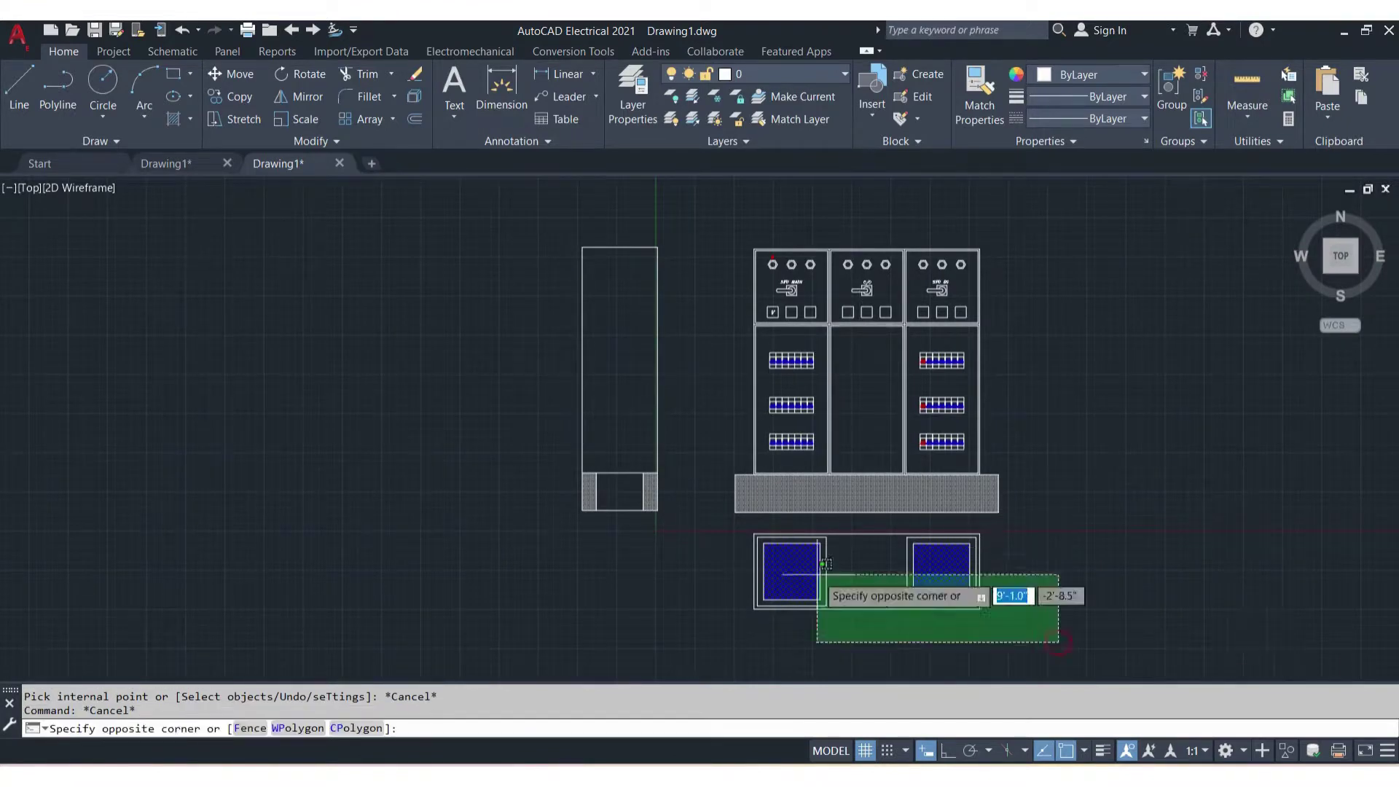
left_click(499, 186)
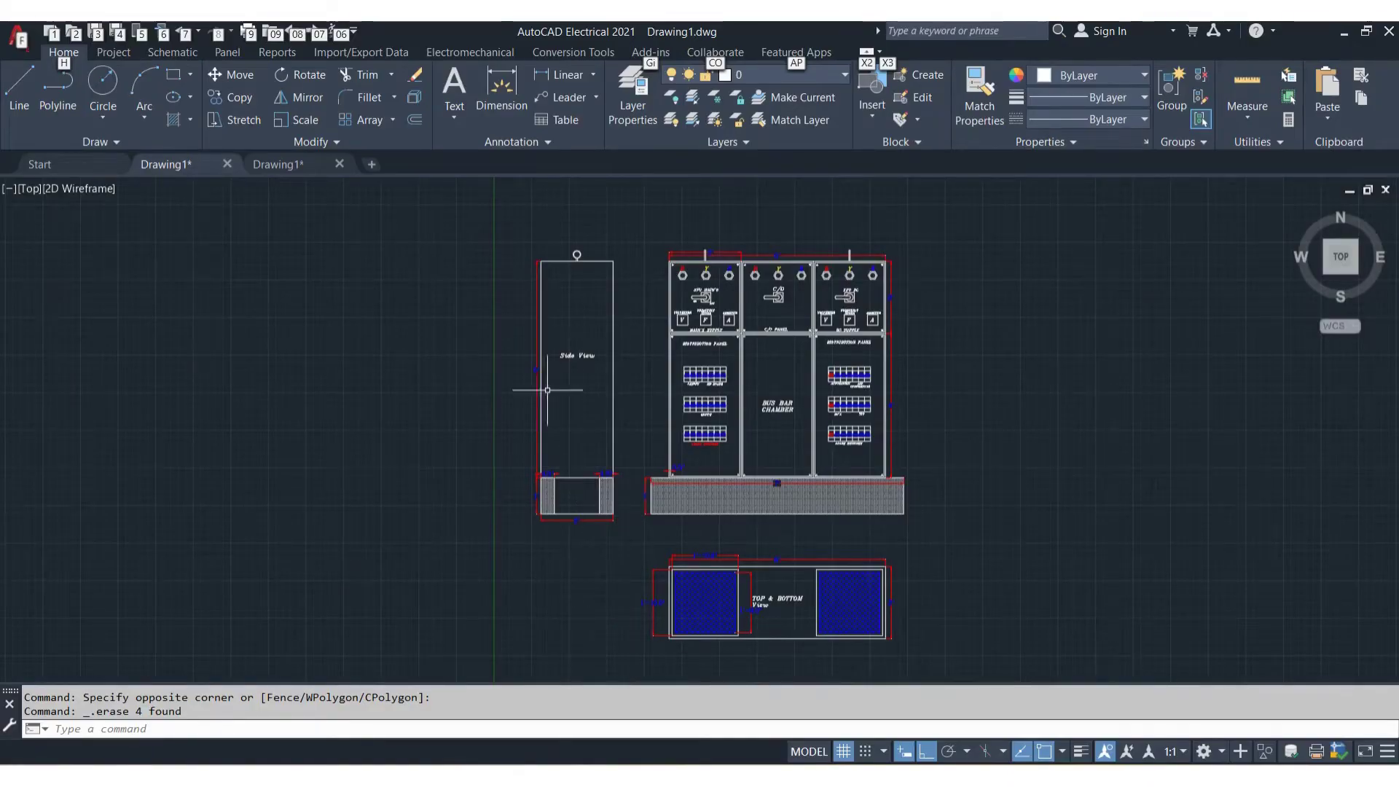
scroll(557, 272, "up", 4)
scroll(546, 468, "down", 2)
scroll(624, 396, "down", 1)
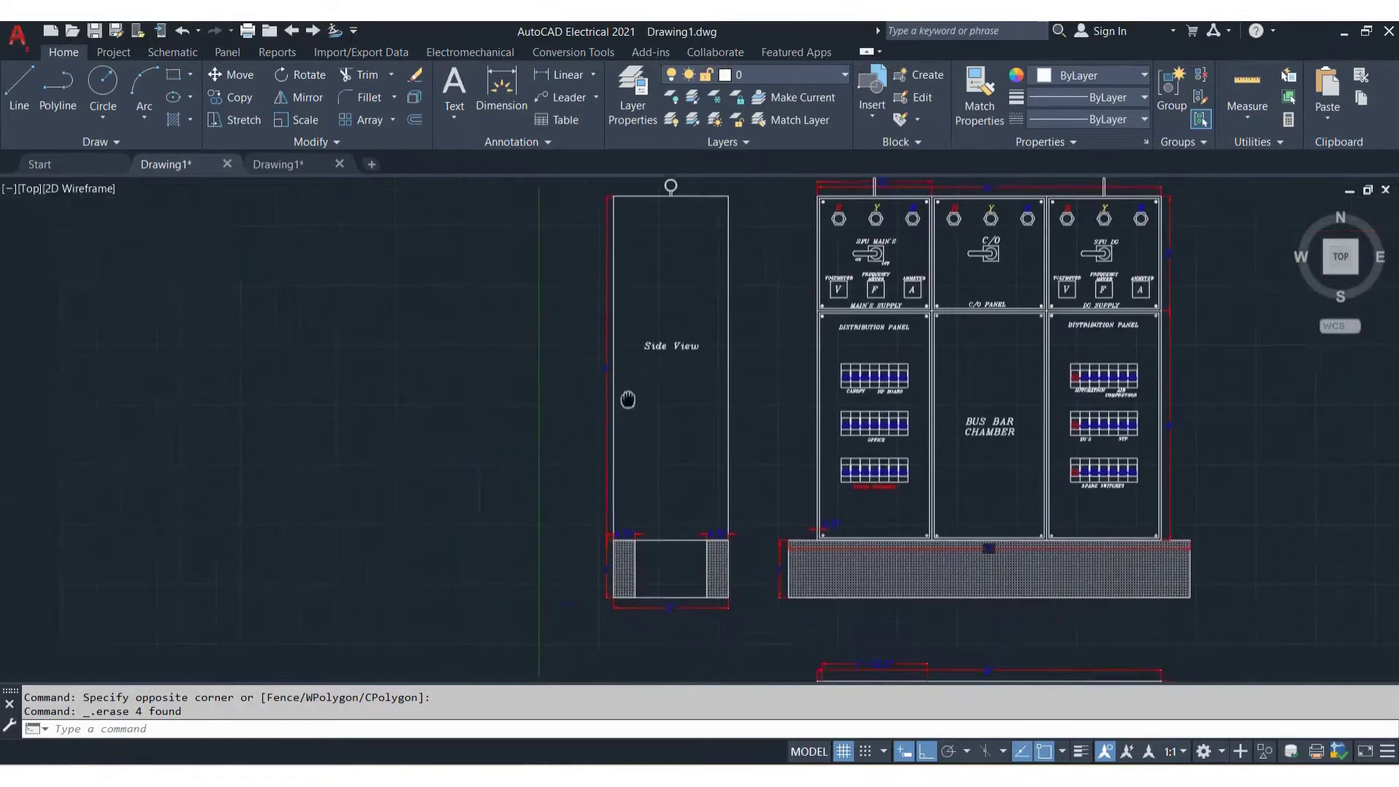
scroll(610, 408, "up", 3)
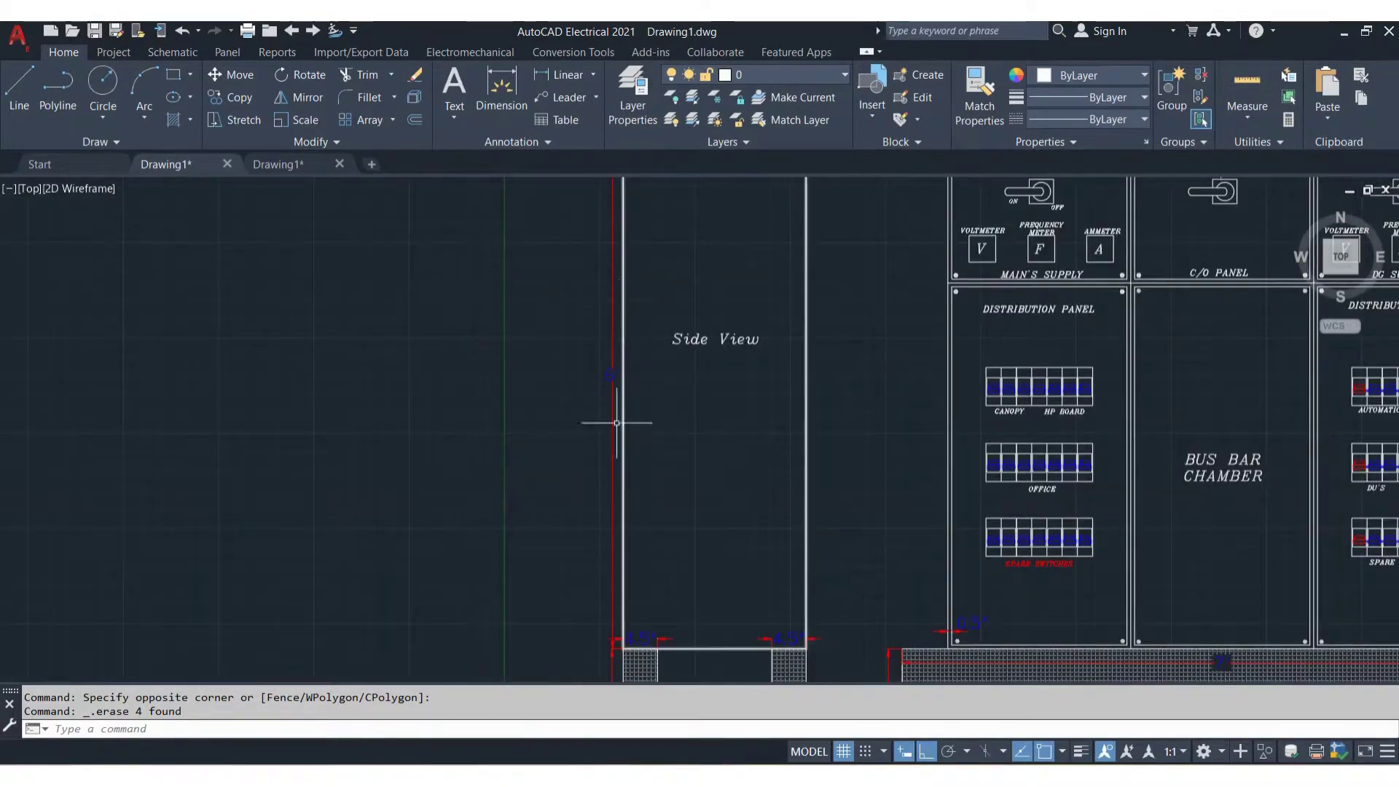
scroll(679, 488, "down", 2)
scroll(659, 580, "up", 2)
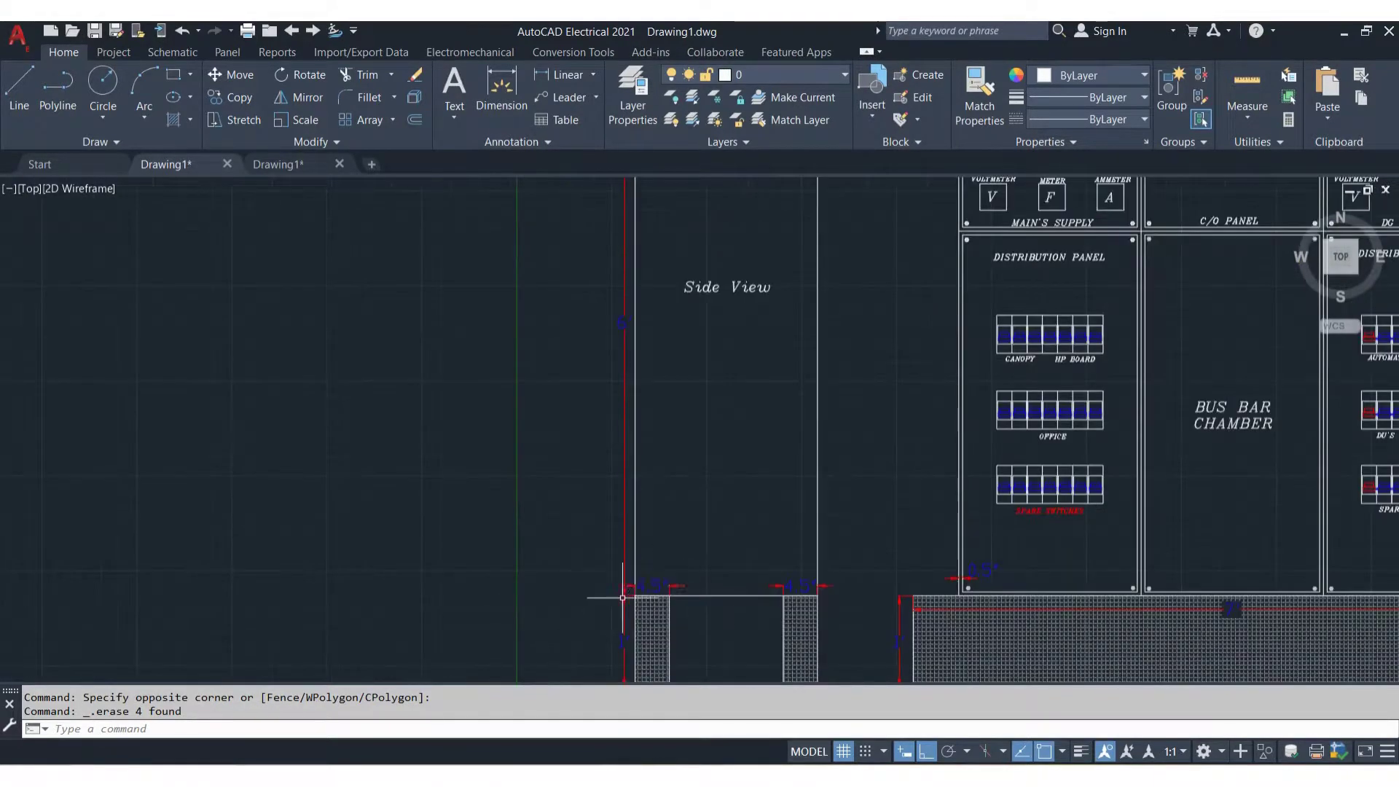
middle_click_drag(760, 618, 719, 498)
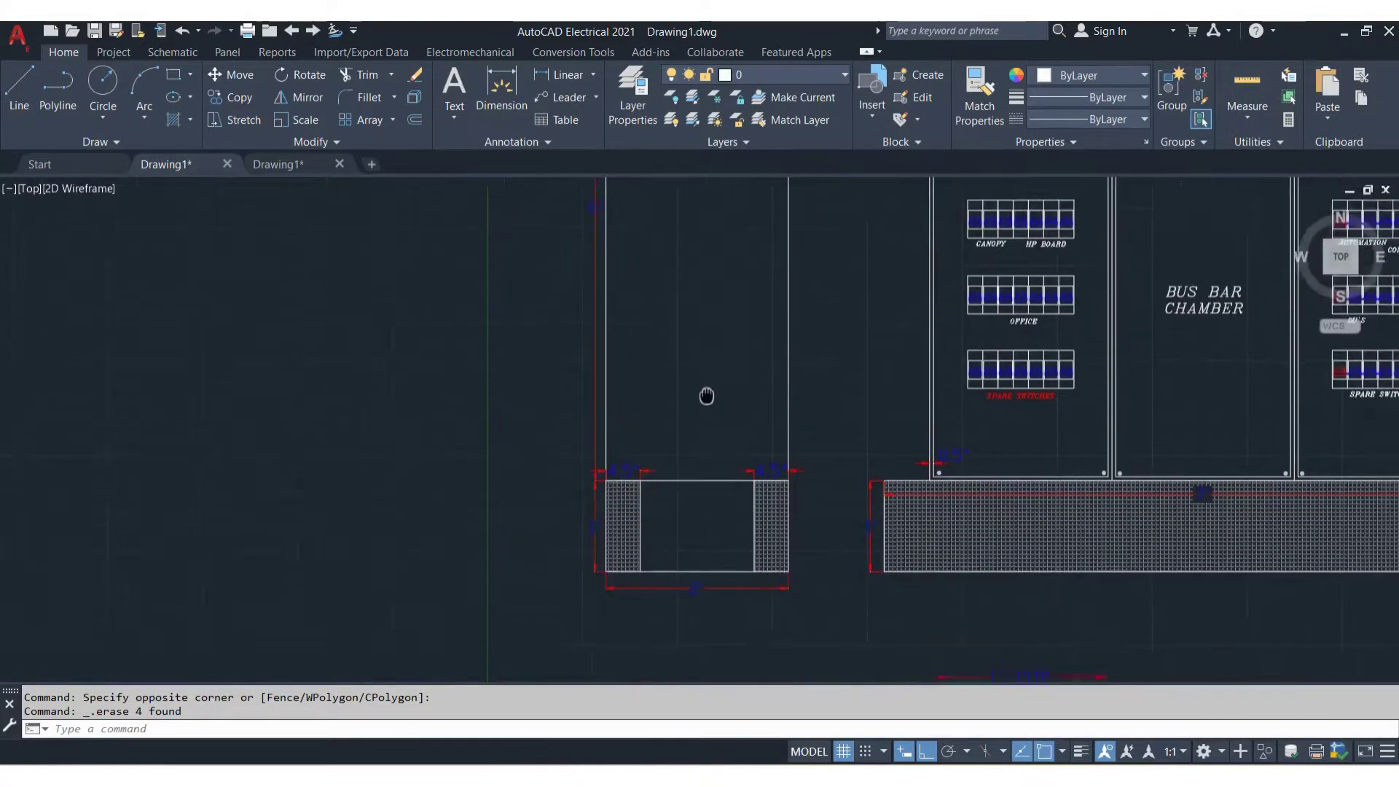
scroll(728, 474, "up", 2)
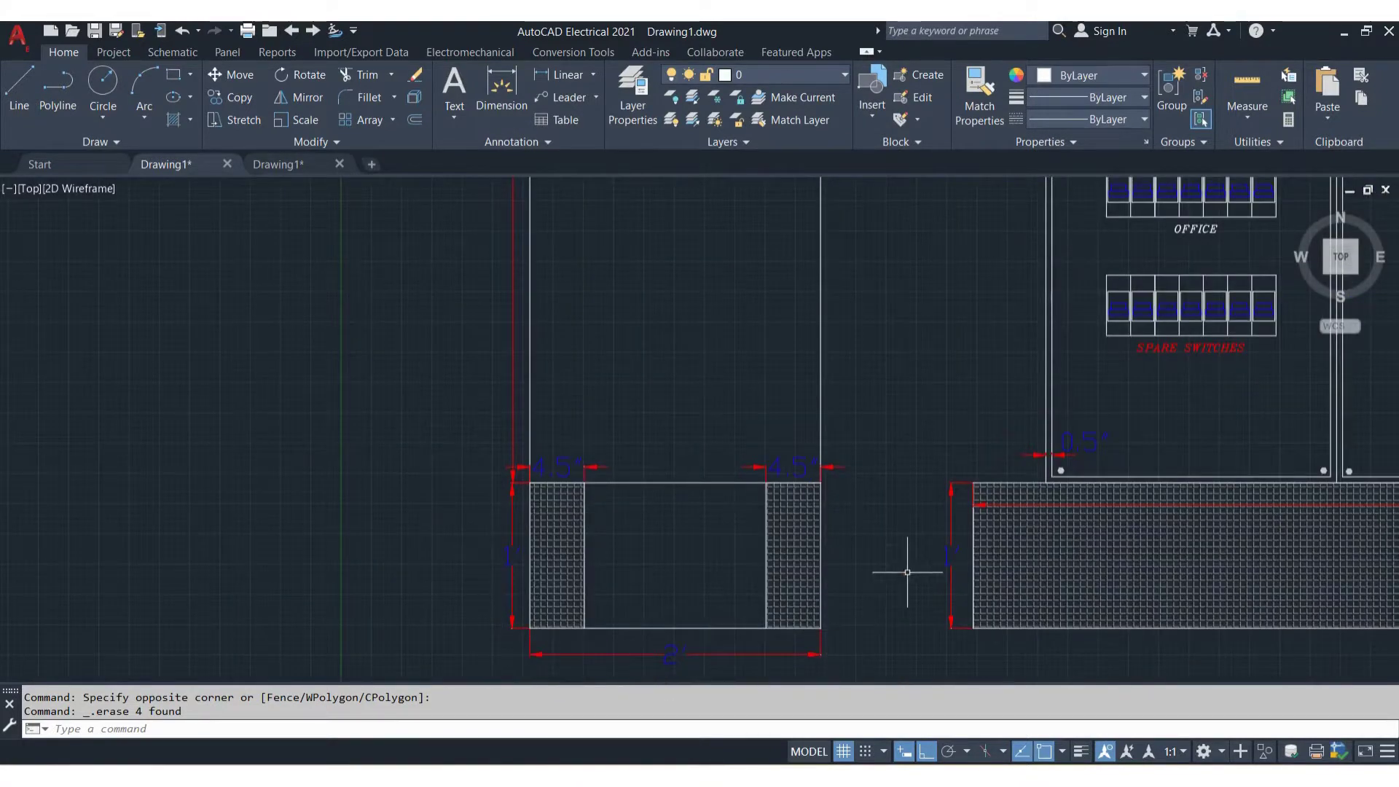
scroll(911, 524, "down", 2)
scroll(930, 474, "up", 1)
middle_click_drag(713, 394, 484, 484)
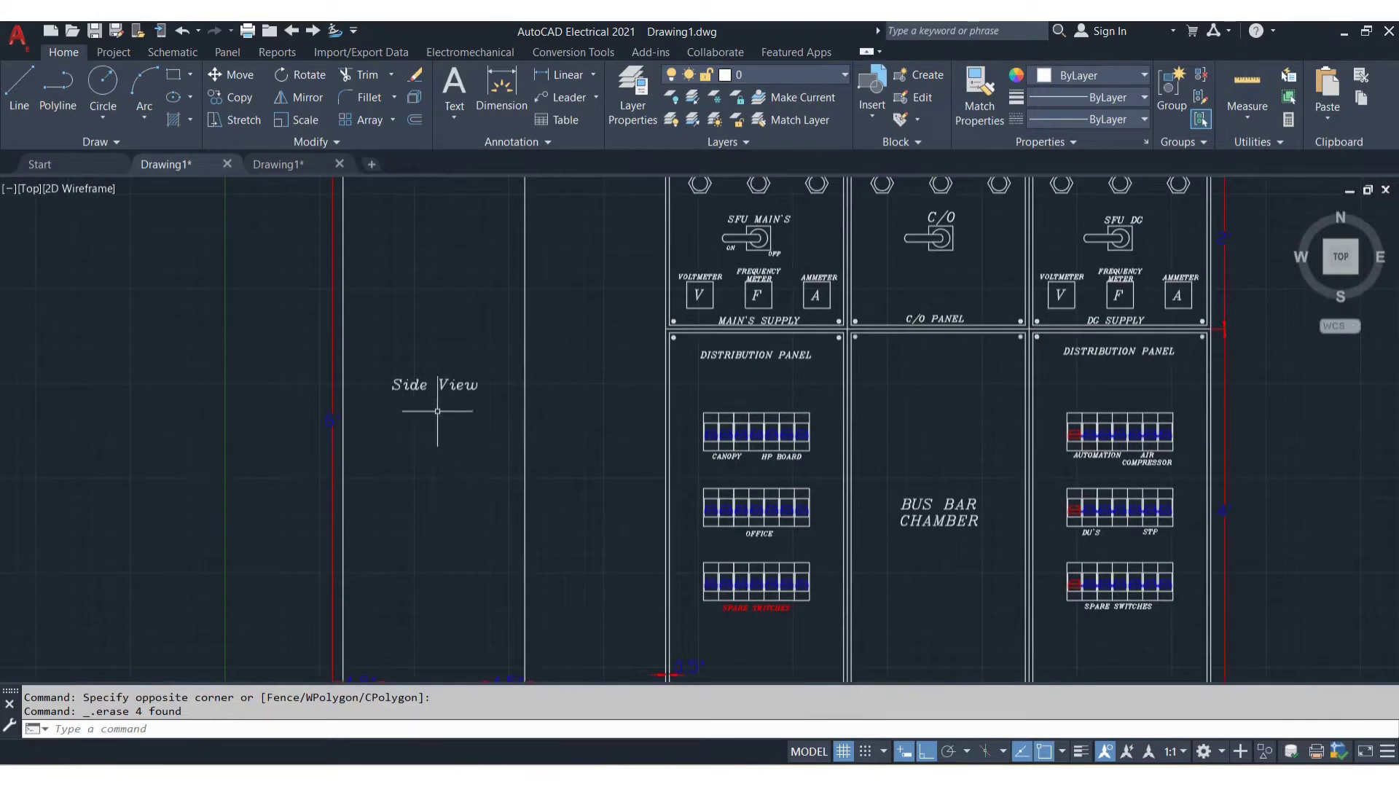
scroll(593, 325, "down", 4)
scroll(593, 335, "up", 2)
scroll(612, 219, "up", 2)
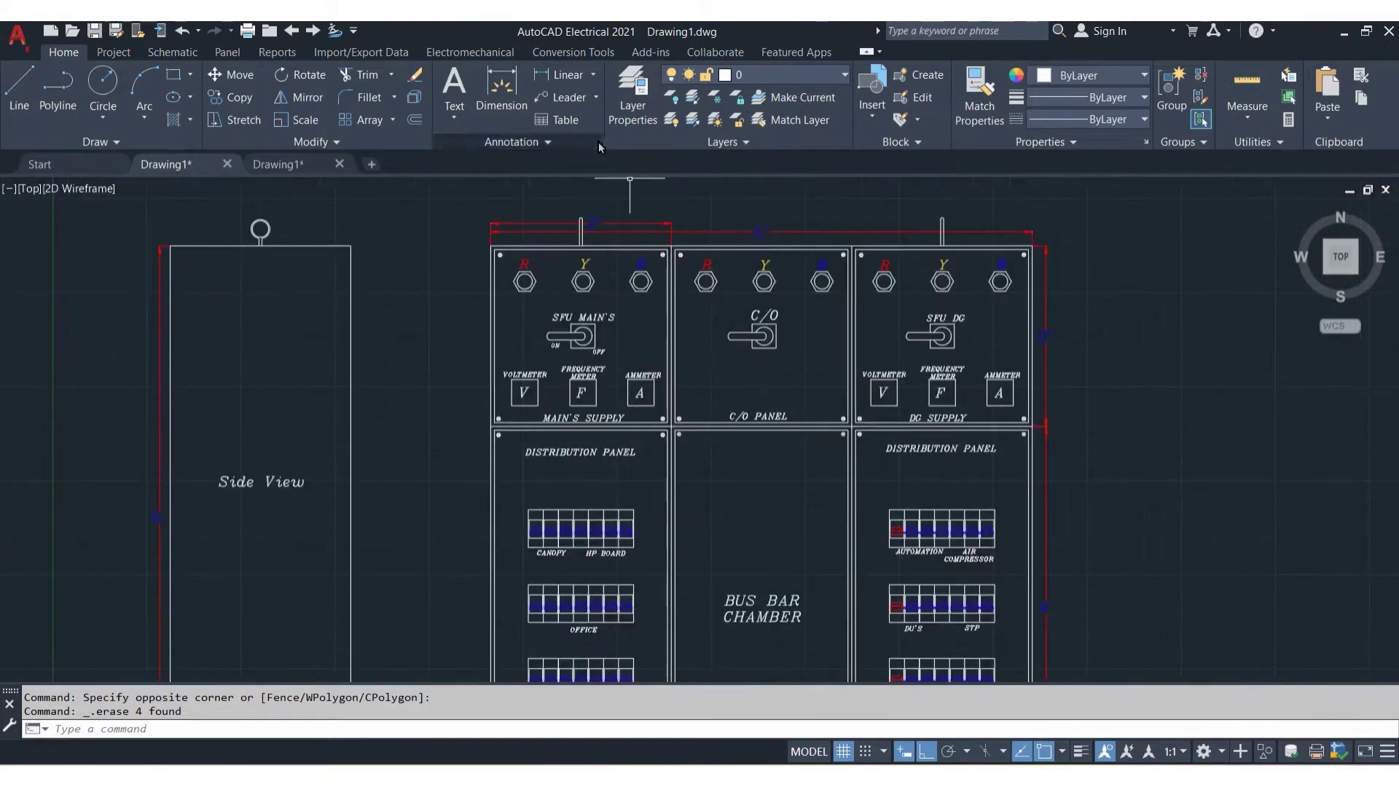
scroll(592, 219, "up", 2)
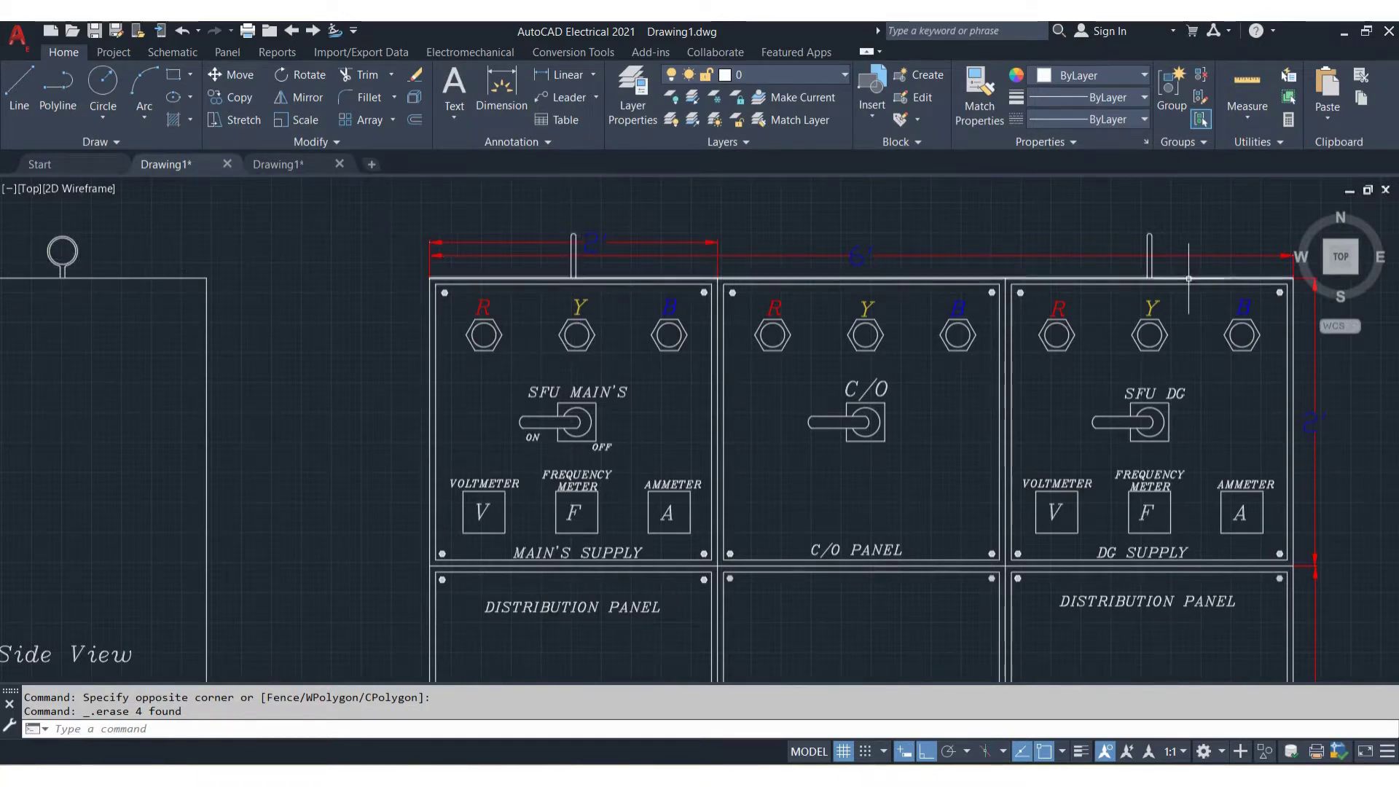
scroll(1191, 373, "down", 2)
scroll(931, 310, "up", 4)
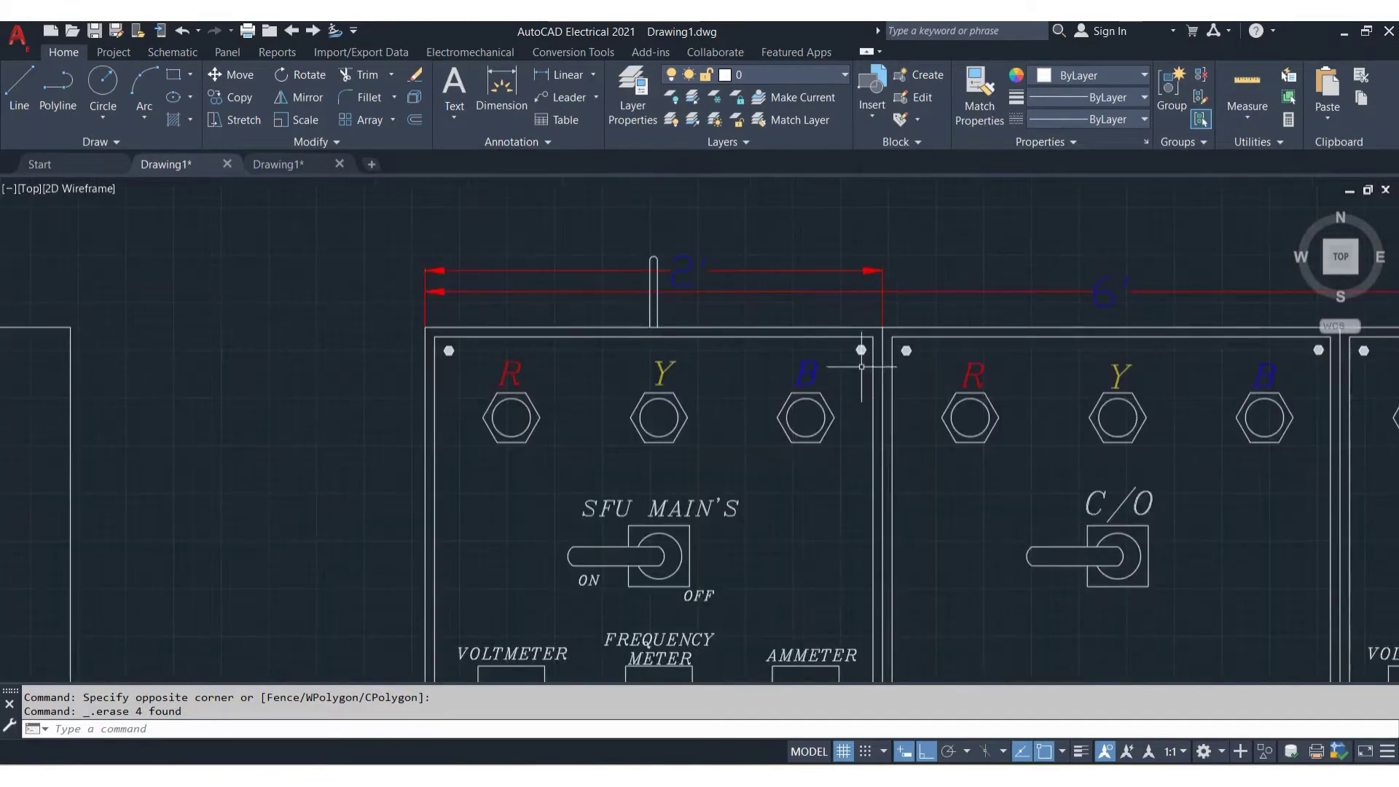
scroll(855, 316, "up", 4)
scroll(923, 362, "down", 6)
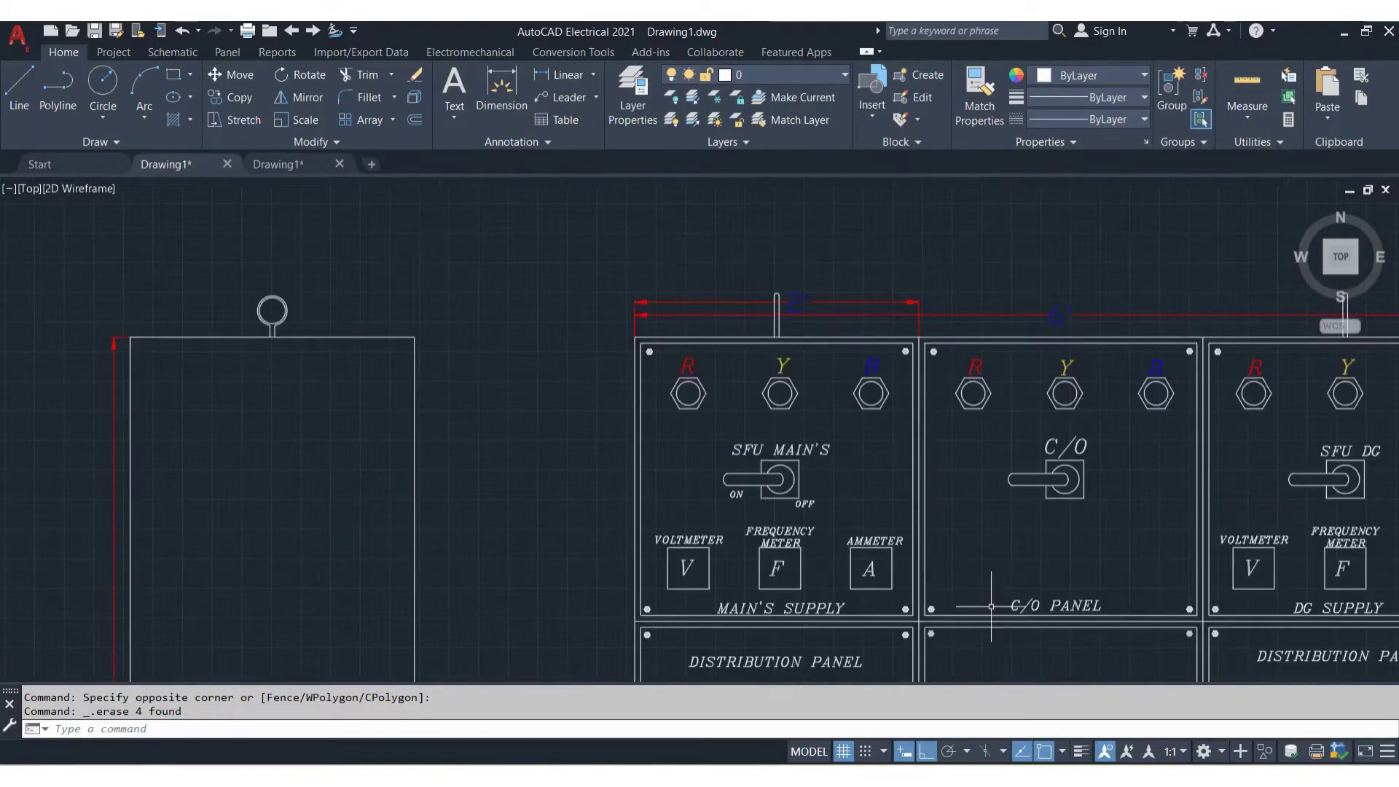
middle_click_drag(969, 585, 609, 229)
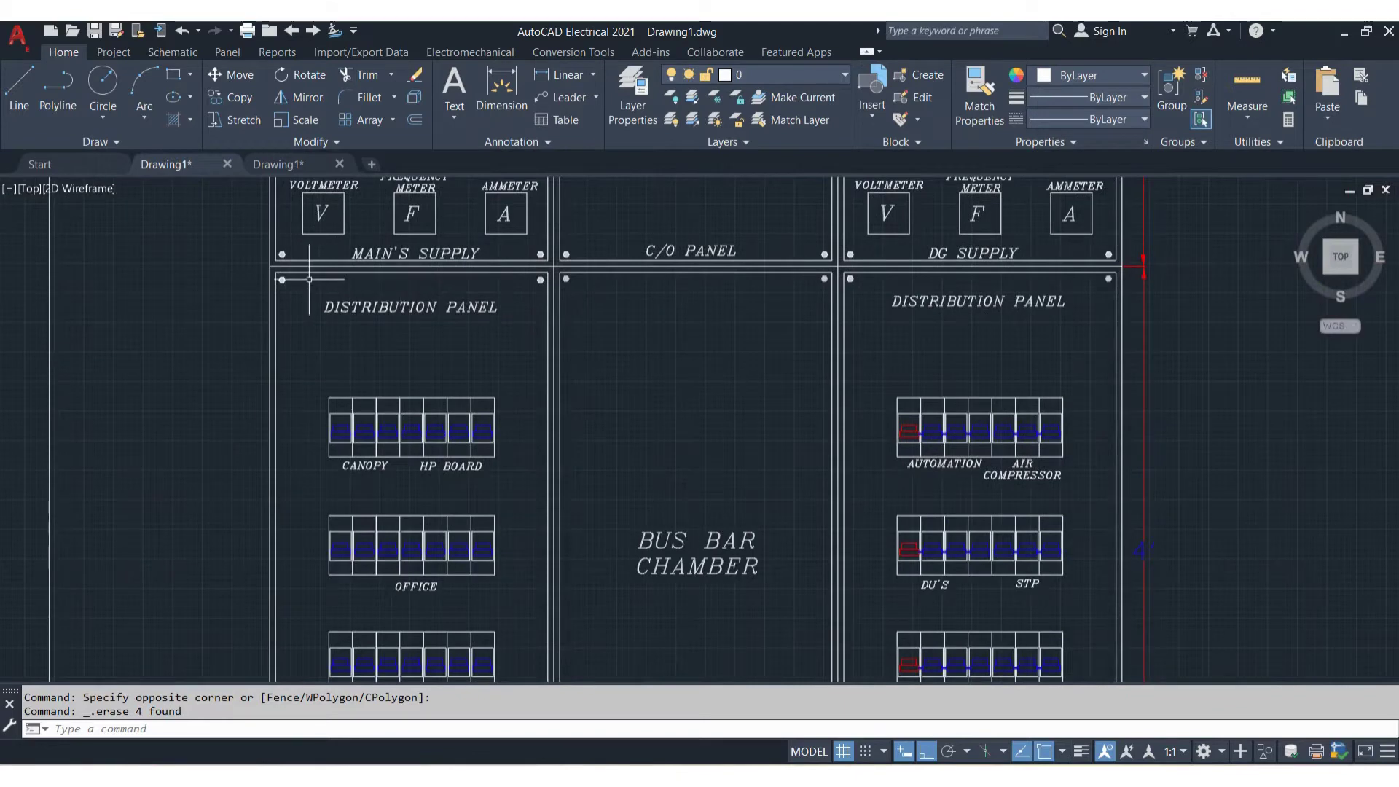
scroll(1145, 319, "down", 2)
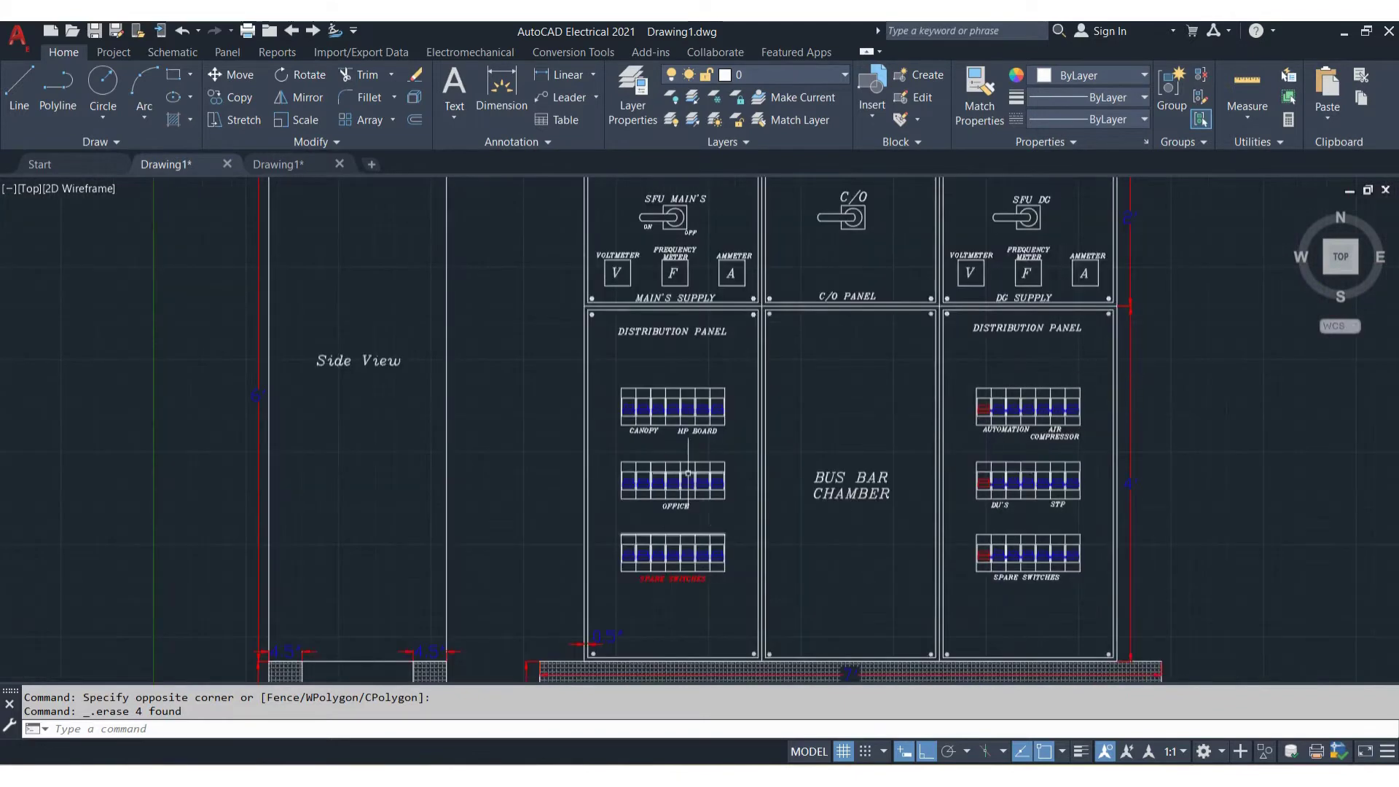
scroll(614, 444, "up", 4)
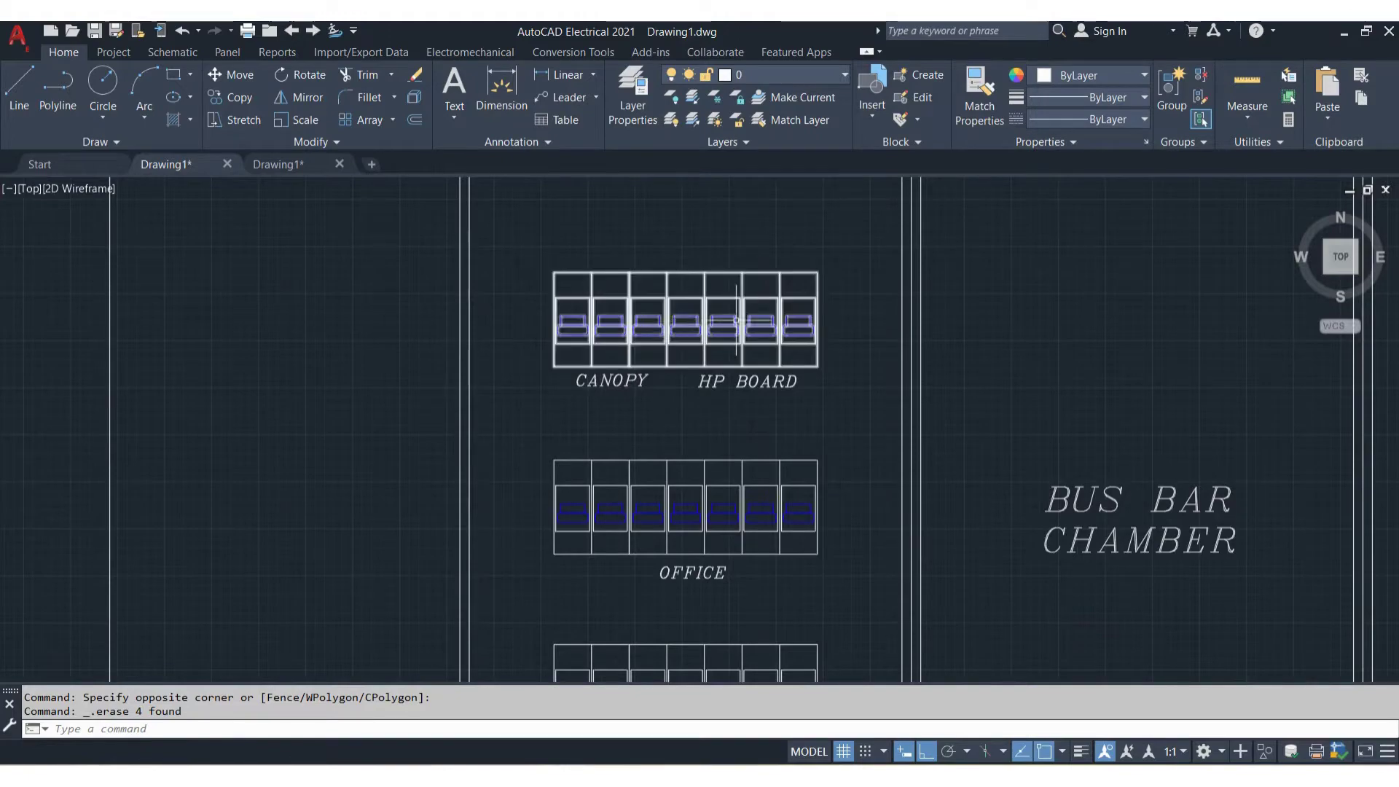
scroll(1003, 386, "down", 4)
scroll(655, 368, "up", 3)
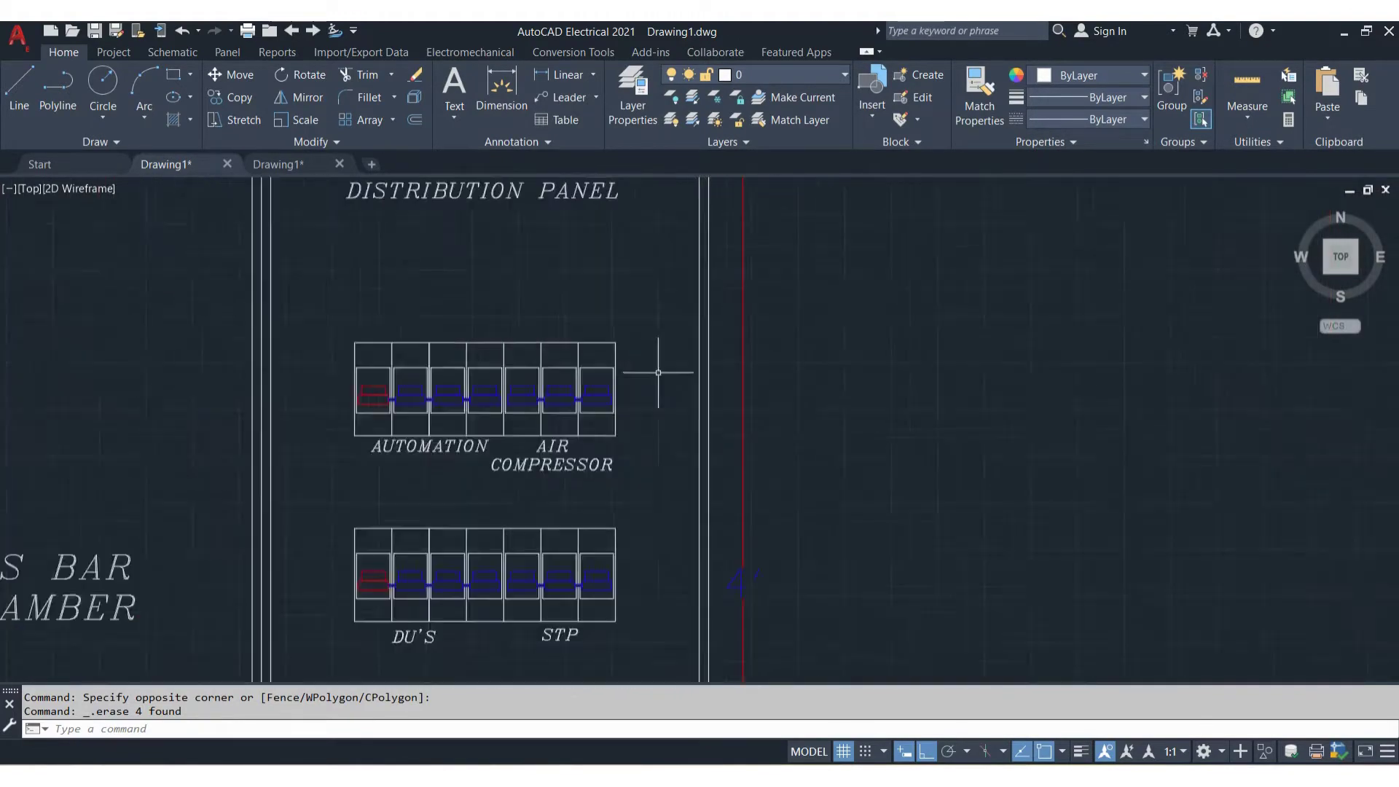
scroll(369, 381, "up", 2)
scroll(421, 374, "up", 1)
scroll(285, 457, "up", 3)
scroll(285, 457, "down", 2)
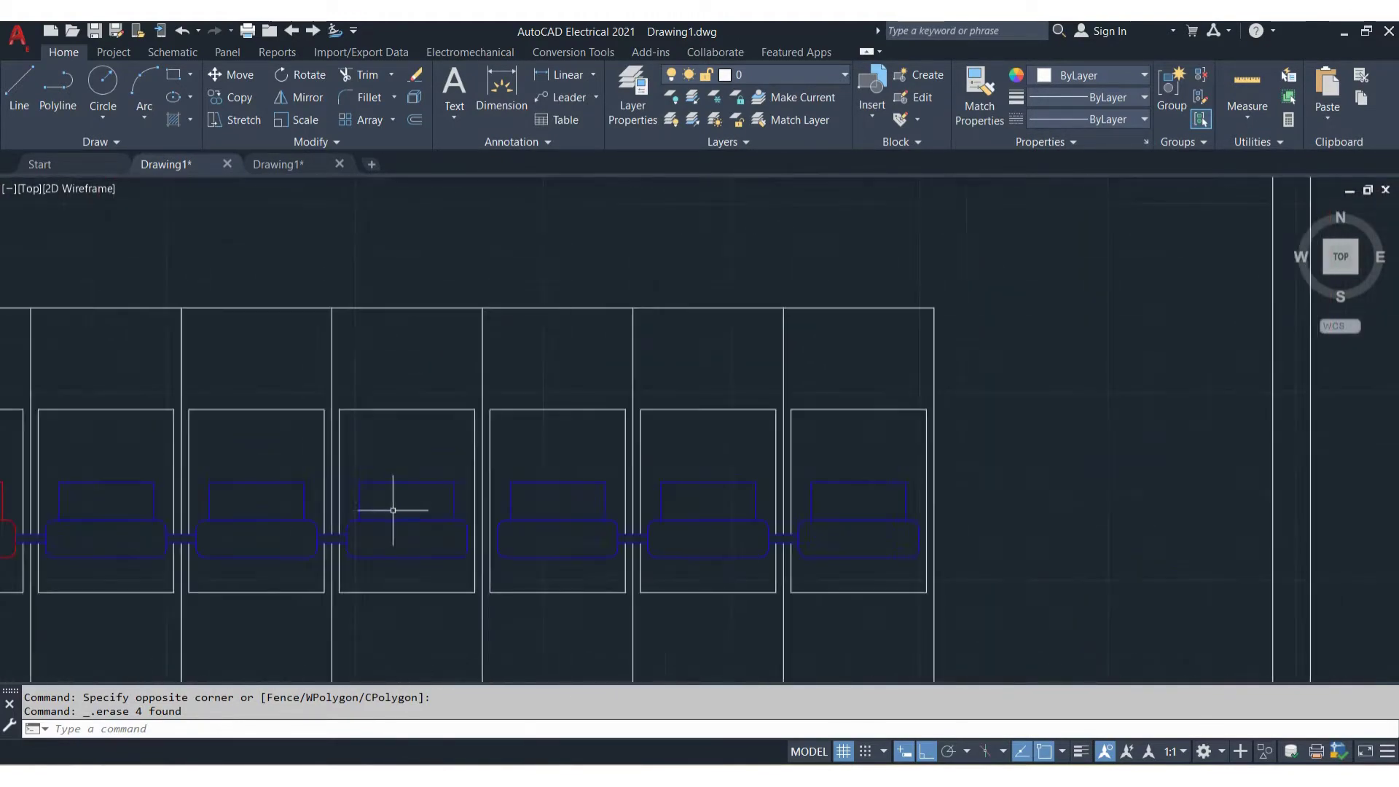
middle_click_drag(406, 493, 836, 357)
scroll(836, 357, "down", 1)
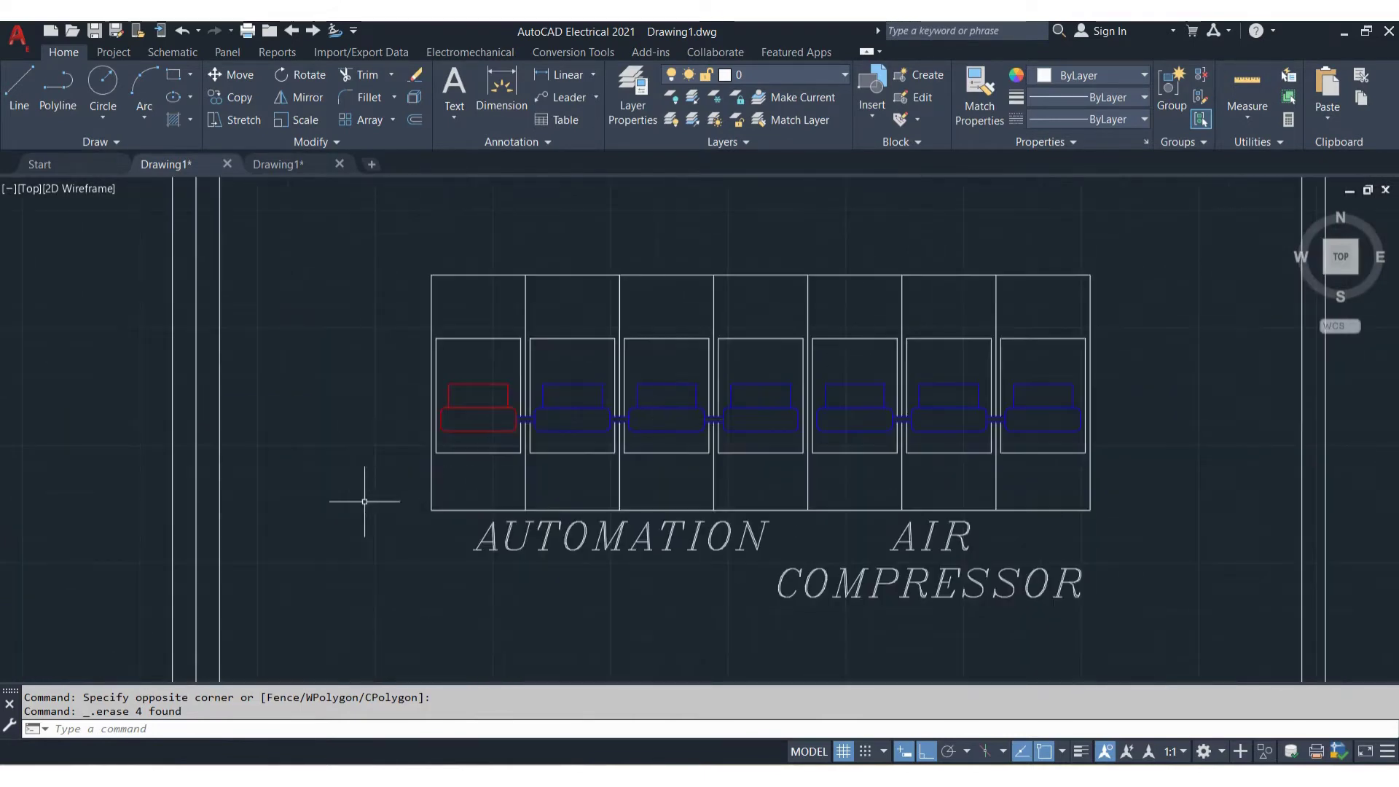
scroll(470, 426, "up", 2)
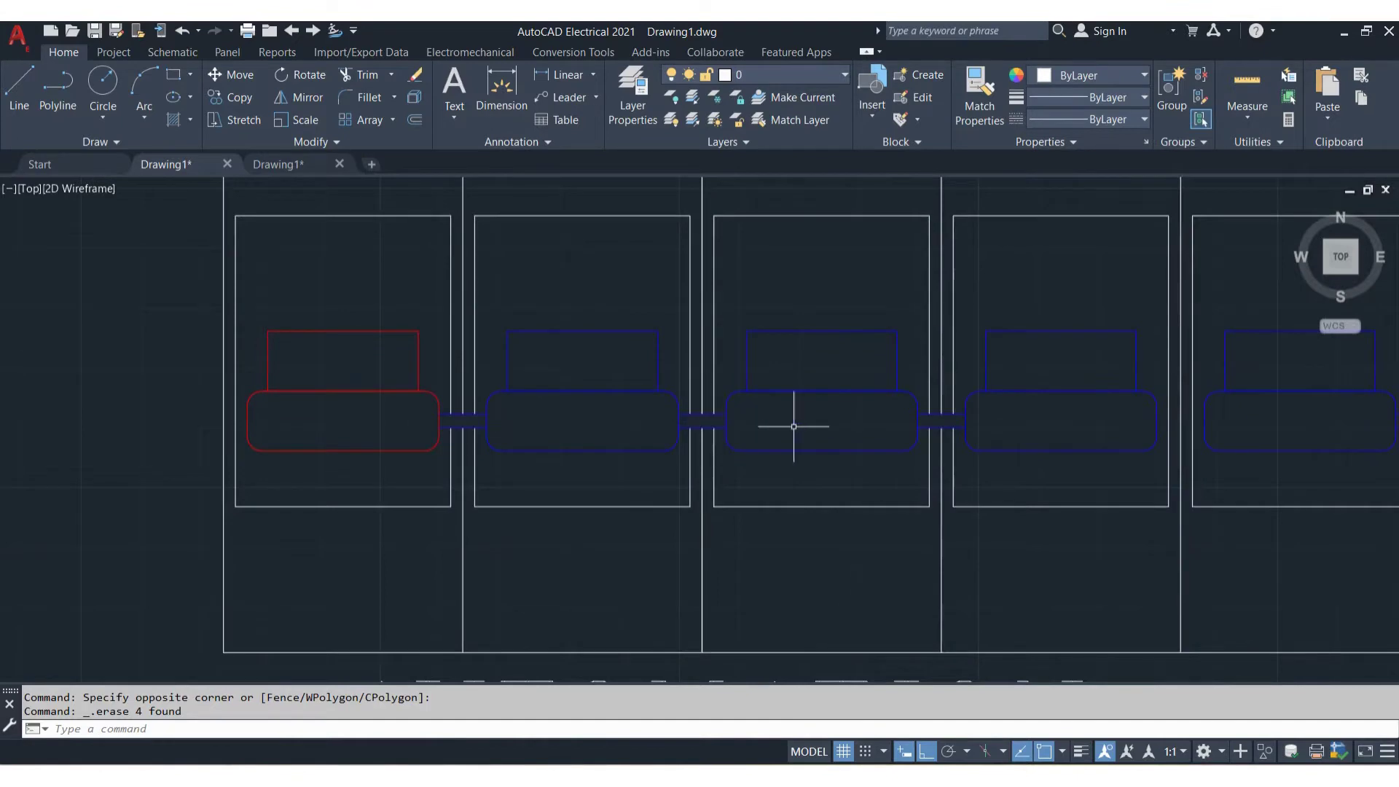
middle_click_drag(986, 428, 626, 427)
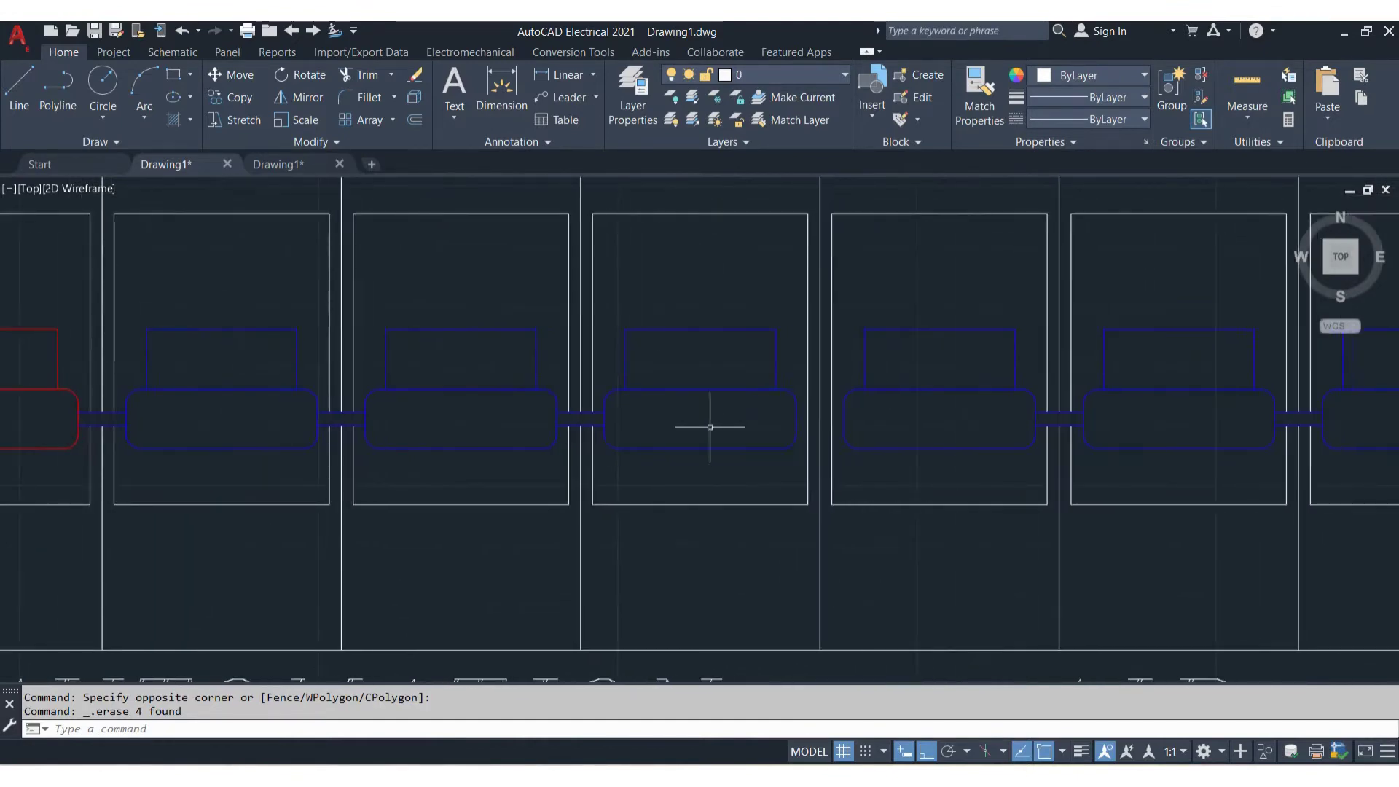
scroll(815, 410, "down", 2)
scroll(823, 409, "down", 2)
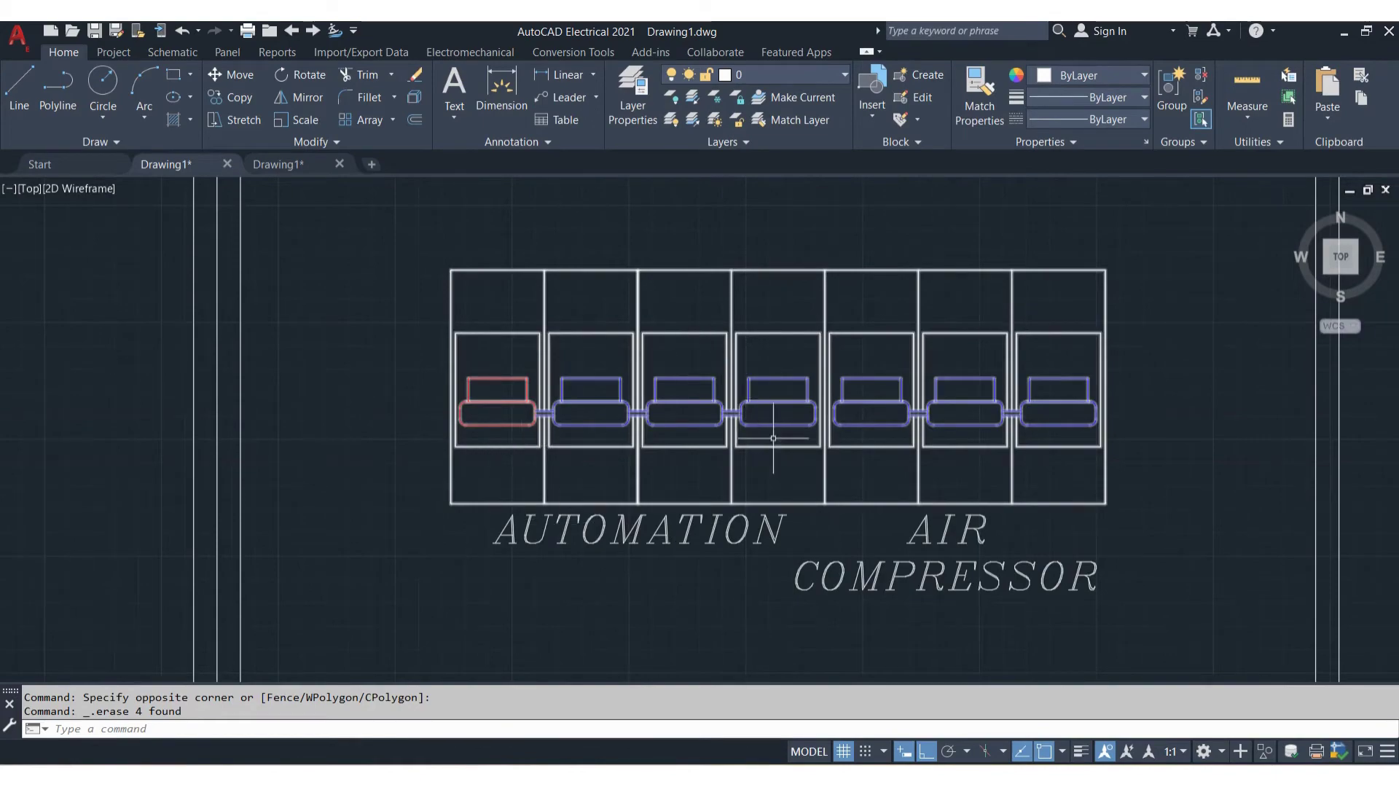
scroll(939, 481, "down", 4)
middle_click_drag(1064, 582, 1061, 301)
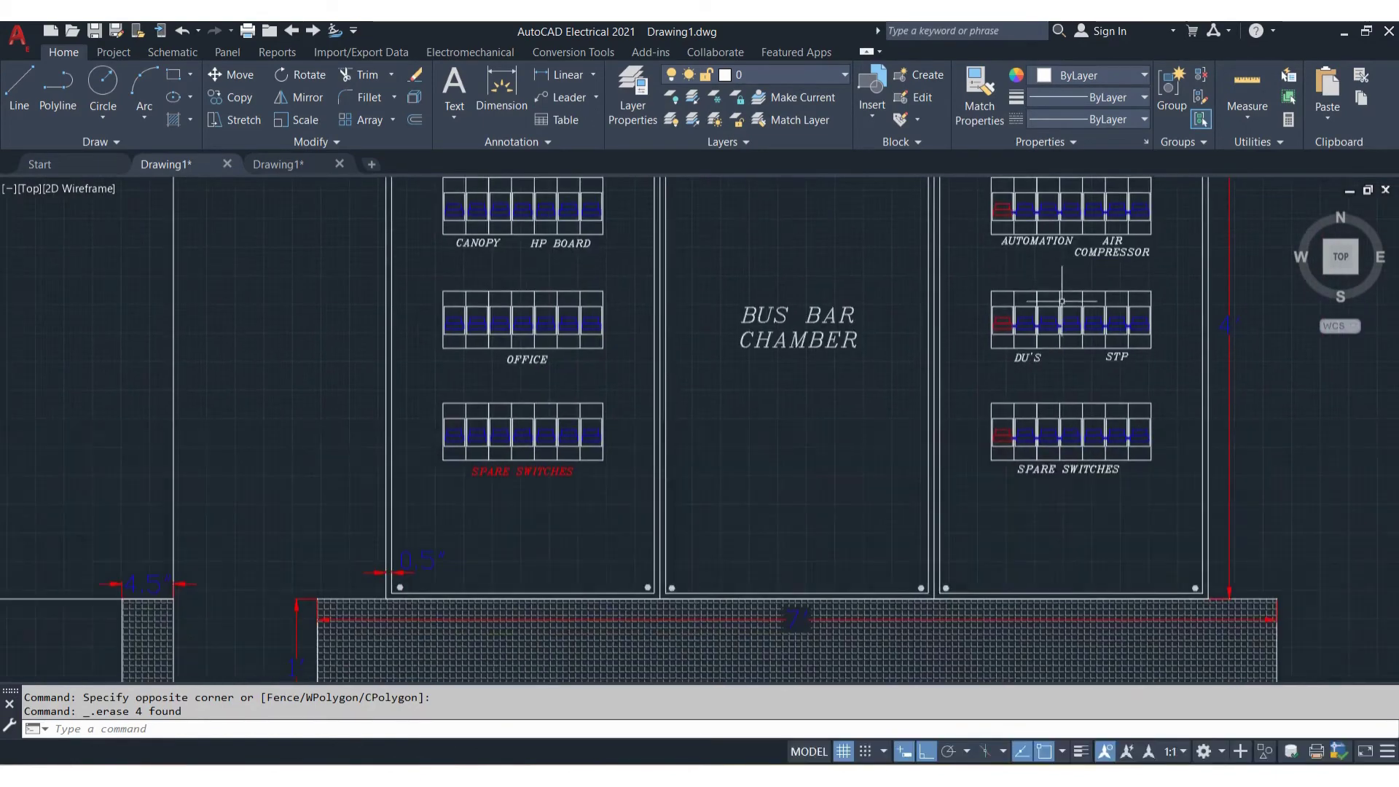
scroll(1061, 301, "down", 3)
scroll(1005, 448, "up", 5)
scroll(1083, 311, "up", 1)
scroll(1089, 408, "down", 3)
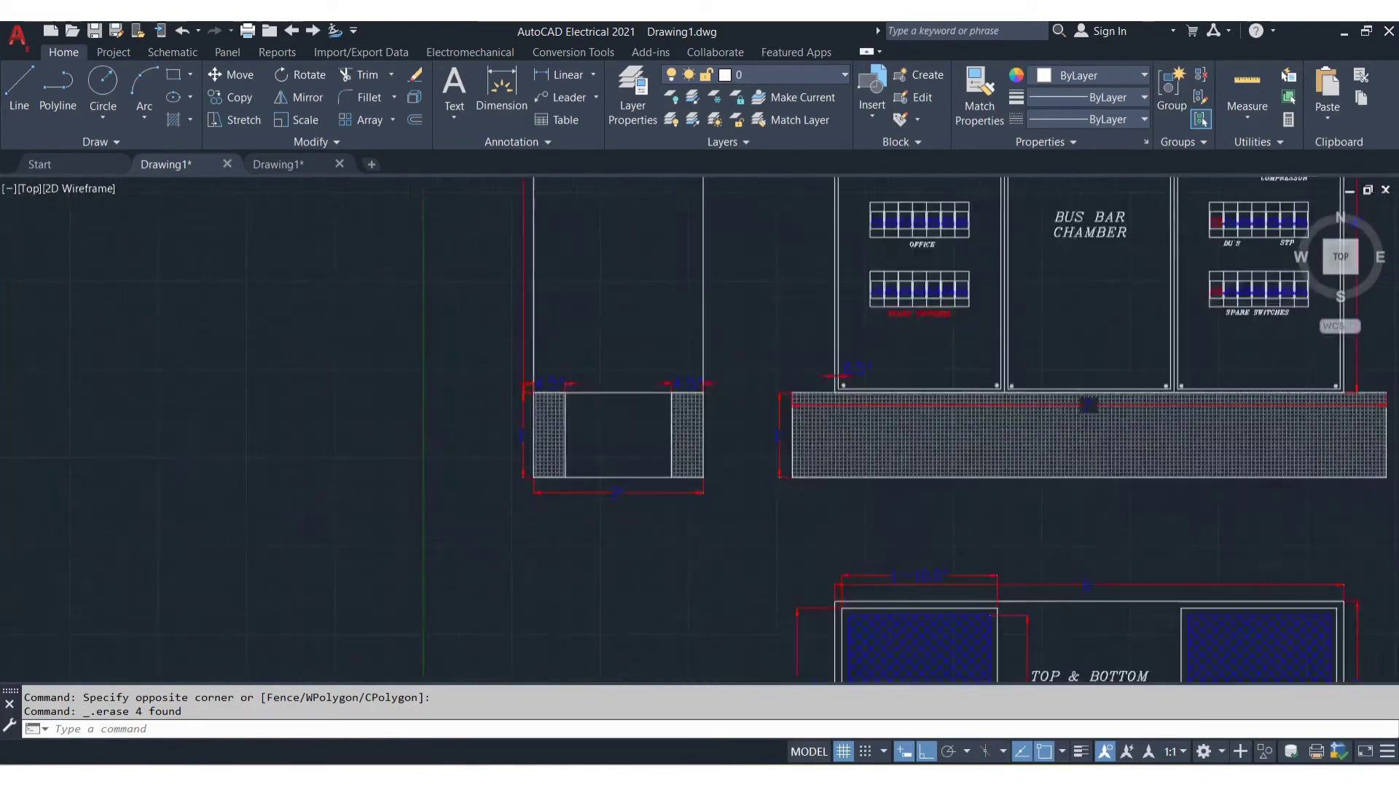
scroll(1088, 405, "down", 2)
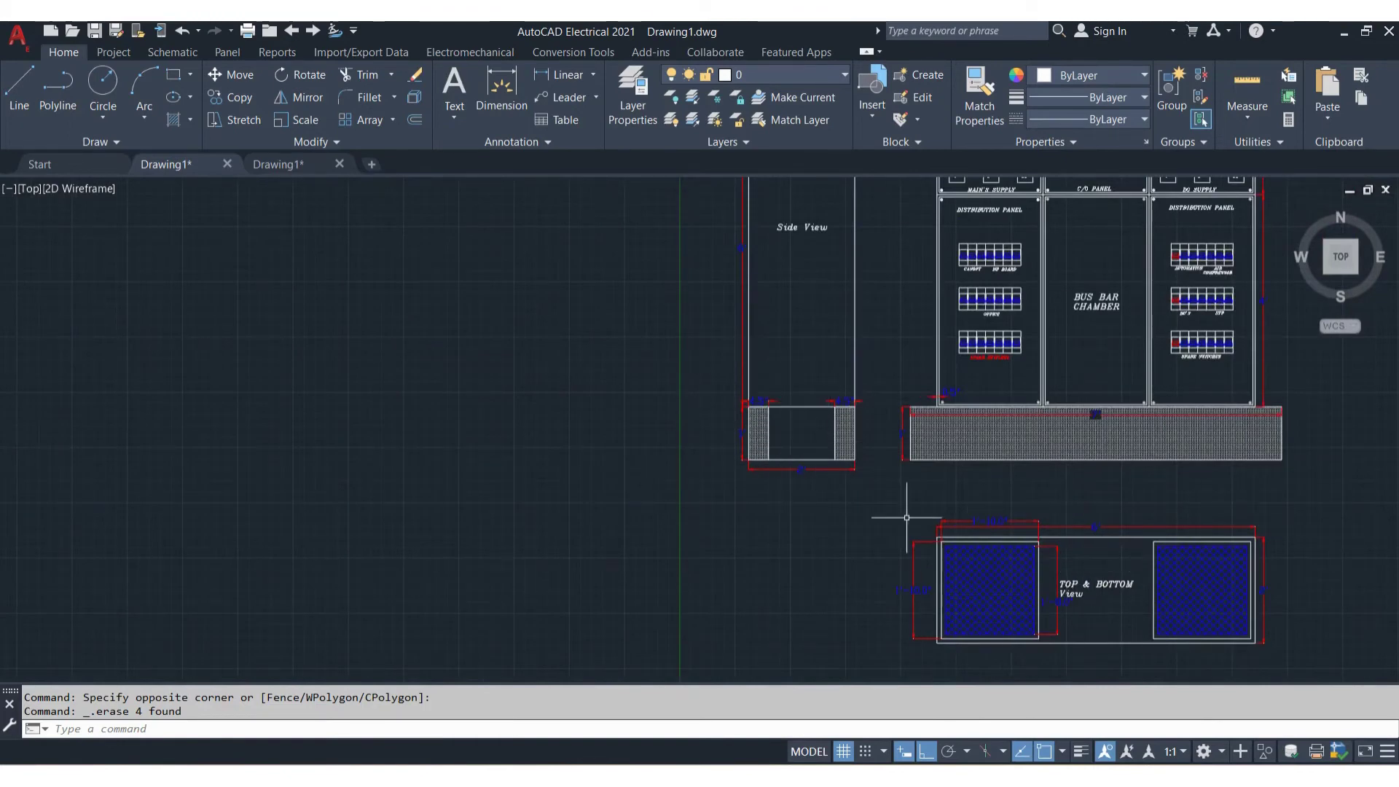
scroll(1155, 537, "up", 1)
scroll(1062, 458, "up", 2)
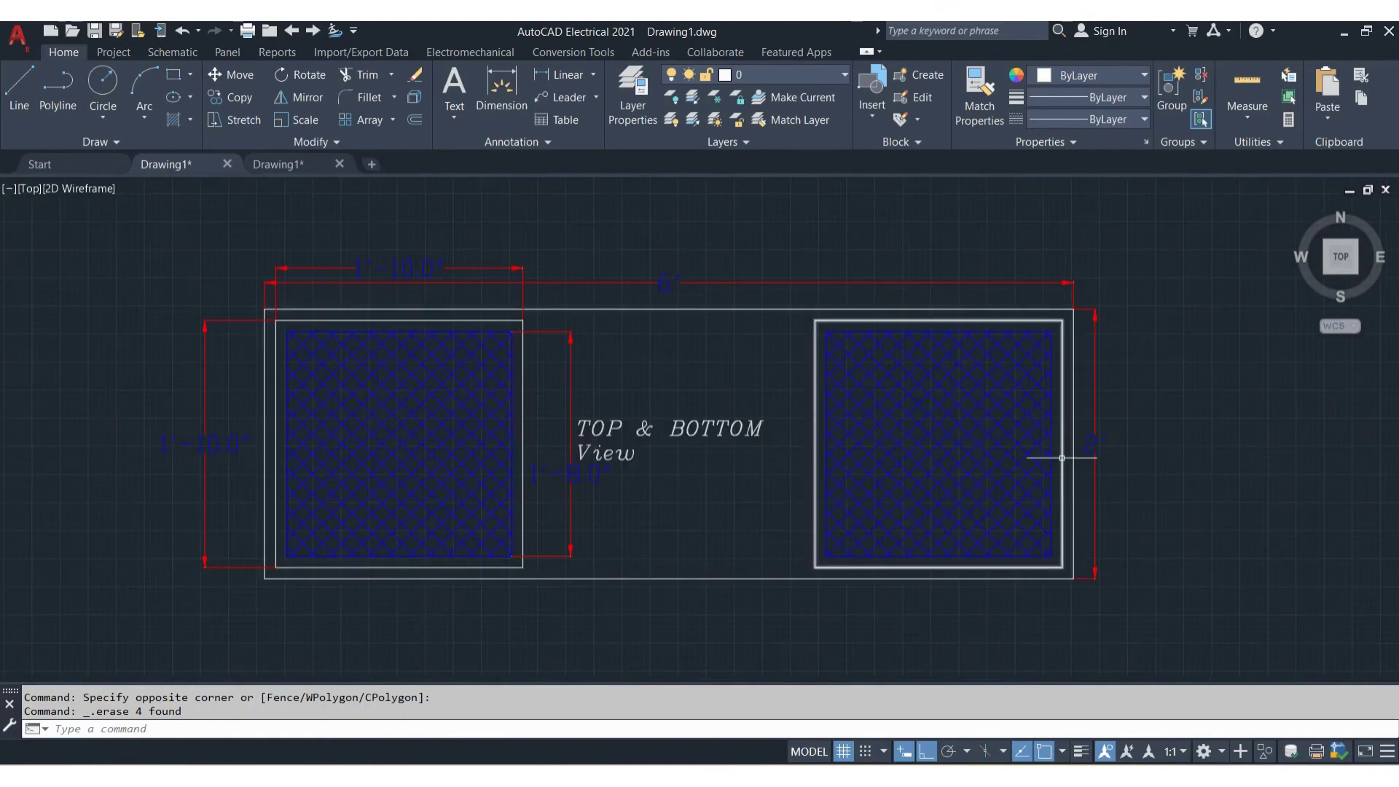